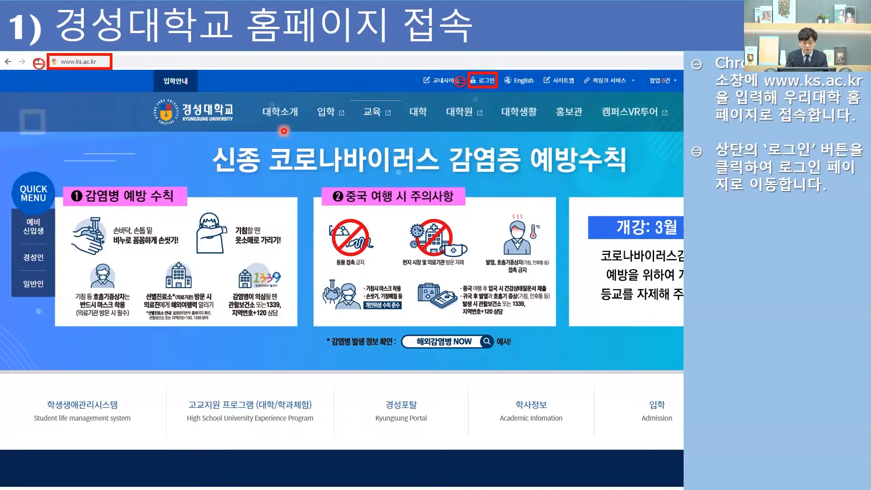
{"action": "key", "text": "Right"}
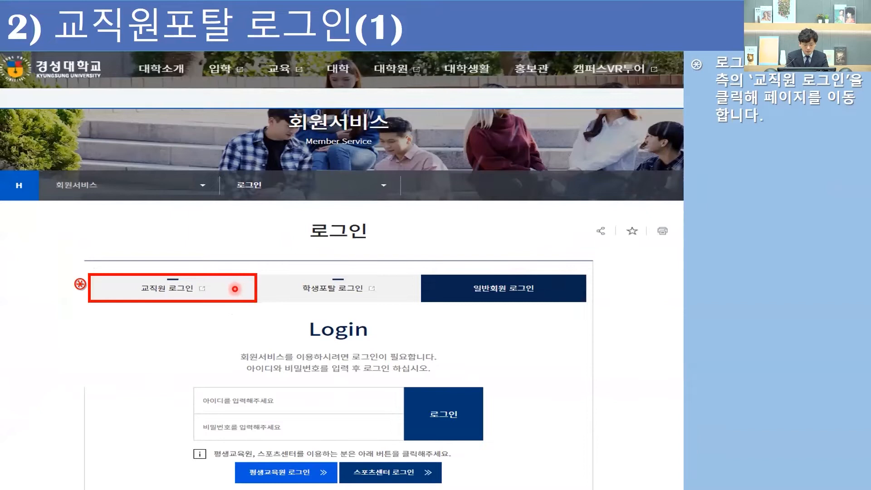
{"action": "key", "text": "Right"}
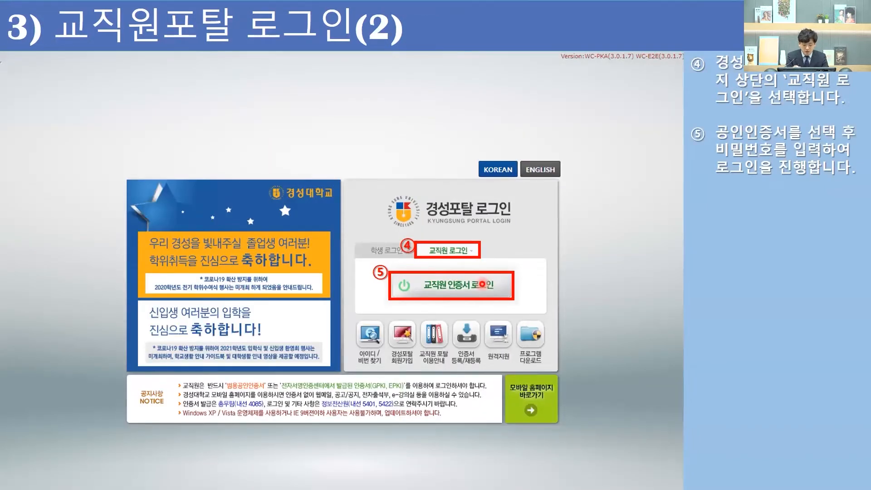
{"action": "key", "text": "Right"}
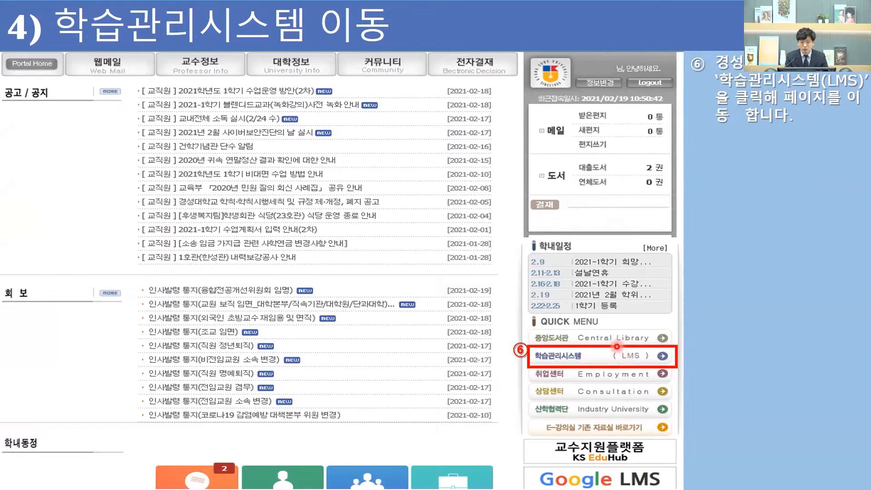
{"action": "left_click", "coordinate": [619, 360]}
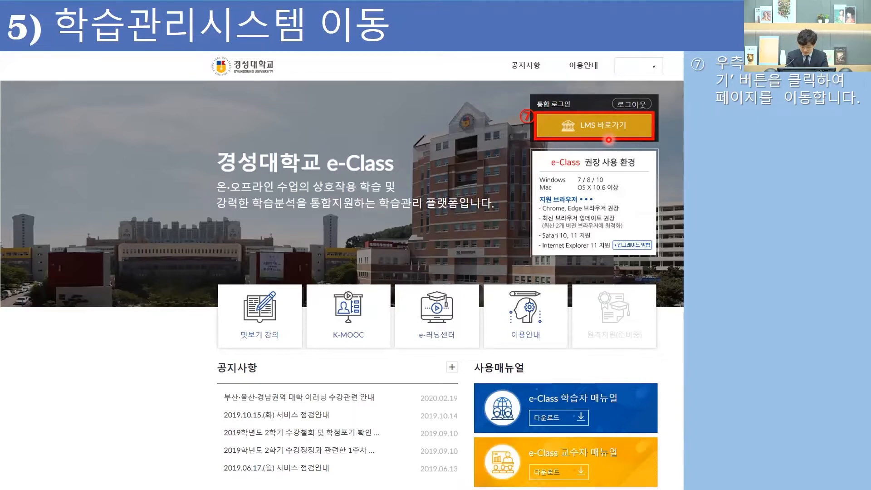
{"action": "key", "text": "Left"}
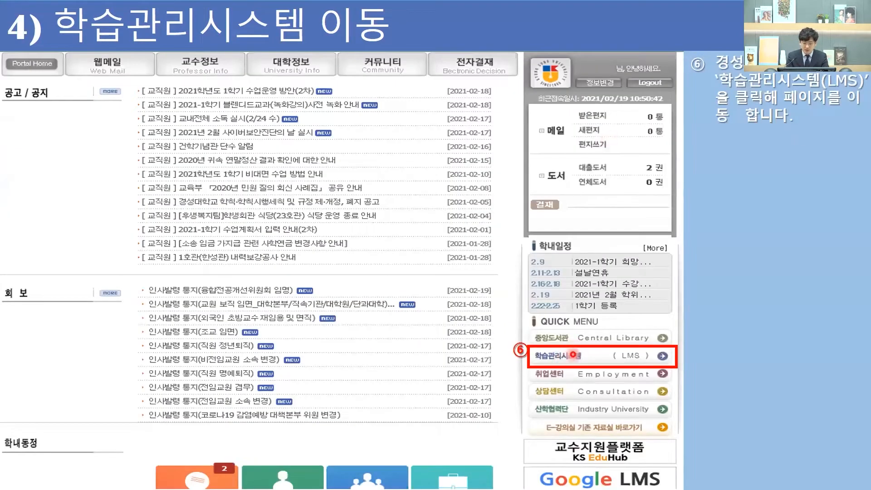
{"action": "key", "text": "Right"}
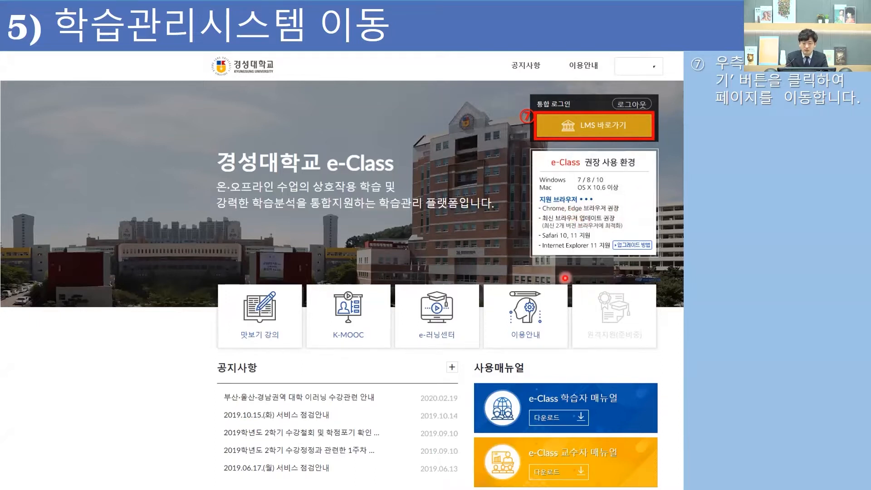
{"action": "key", "text": "Right"}
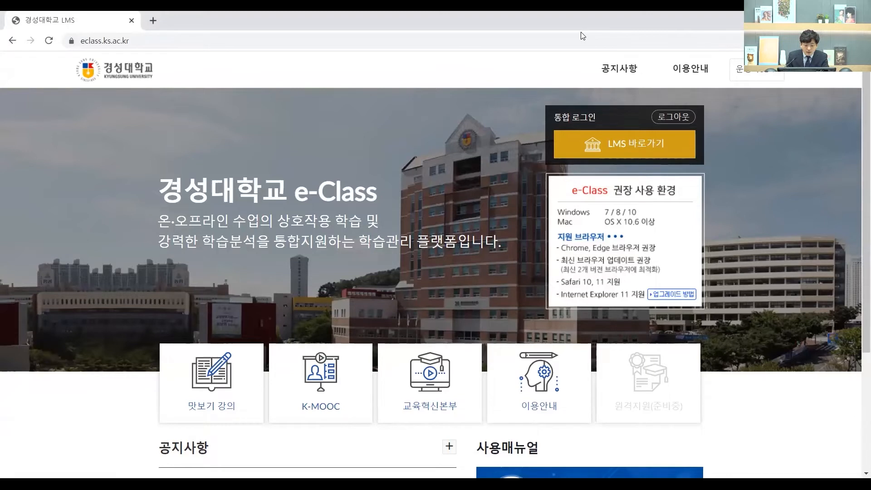
Enter the LMS from the 경성대학교 e-Class home page.
{"action": "left_click_drag", "start_coordinate": [563, 118], "coordinate": [634, 136]}
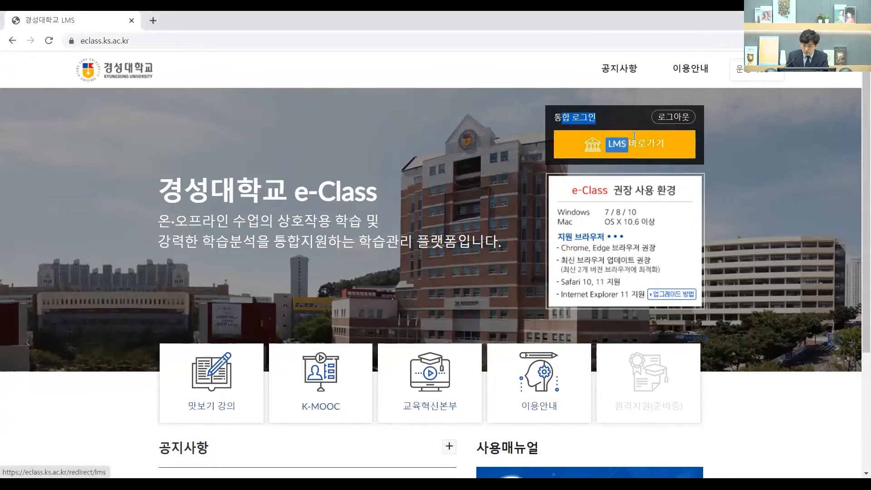
{"action": "left_click", "coordinate": [649, 150]}
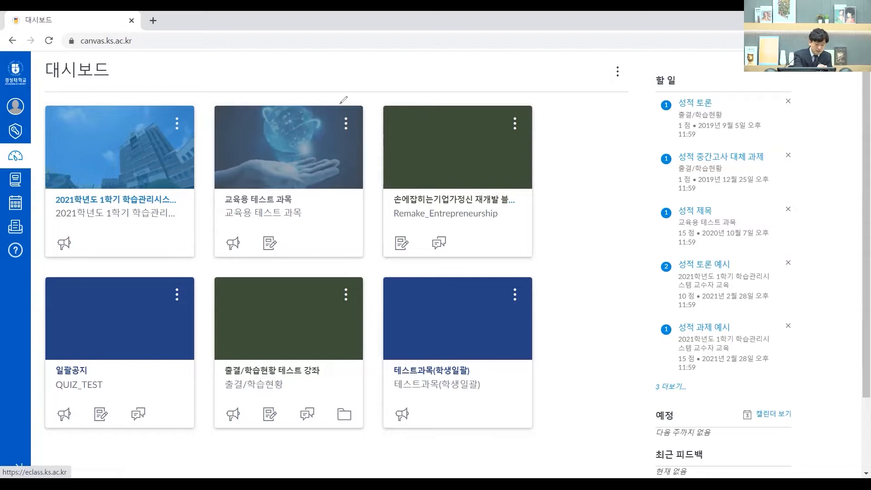
Outline the global navigation with the pen and open the full list of all courses (모든 과목).
{"action": "mouse_move", "coordinate": [29, 61]}
{"action": "left_mouse_down"}
{"action": "mouse_move", "coordinate": [37, 263]}
{"action": "mouse_move", "coordinate": [1, 152]}
{"action": "mouse_move", "coordinate": [2, 62]}
{"action": "left_mouse_up"}
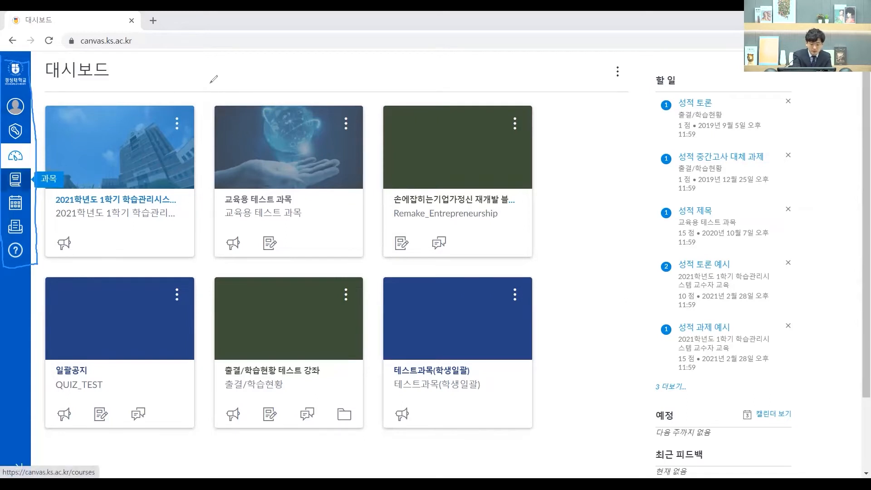
{"action": "left_click", "coordinate": [15, 179]}
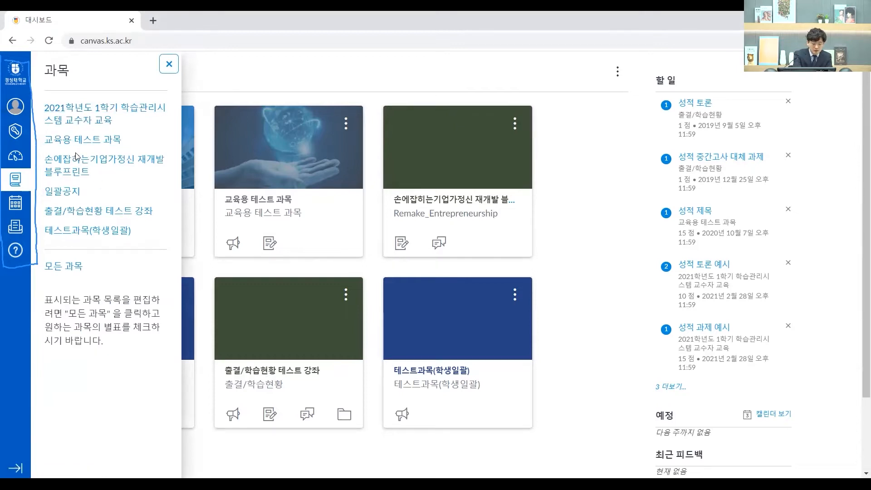
{"action": "left_click", "coordinate": [73, 271]}
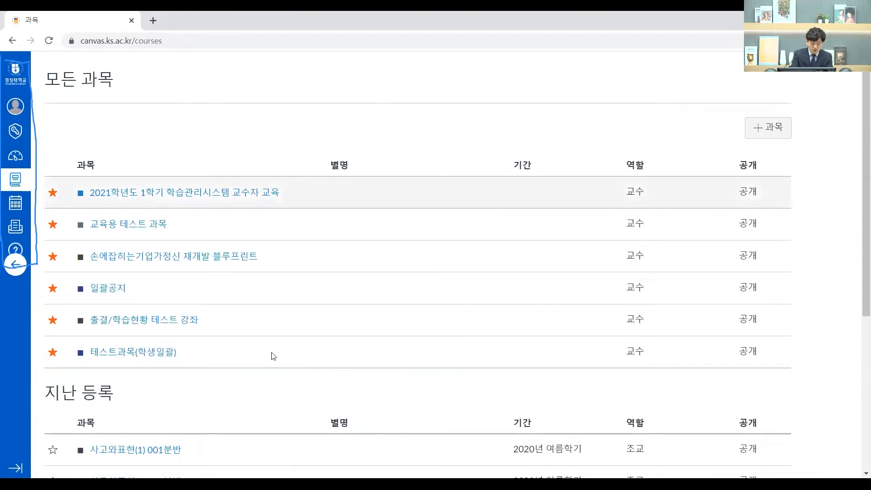
Examine the current and past (지난 등록) course enrollments, including each course's term and role.
{"action": "scroll", "coordinate": [252, 402], "scroll_direction": "down", "scroll_amount": 1}
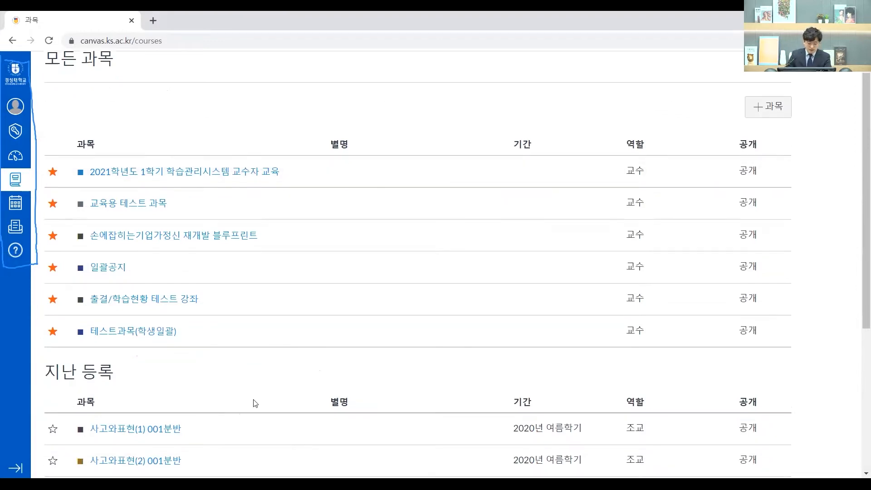
{"action": "scroll", "coordinate": [281, 390], "scroll_direction": "down", "scroll_amount": 2}
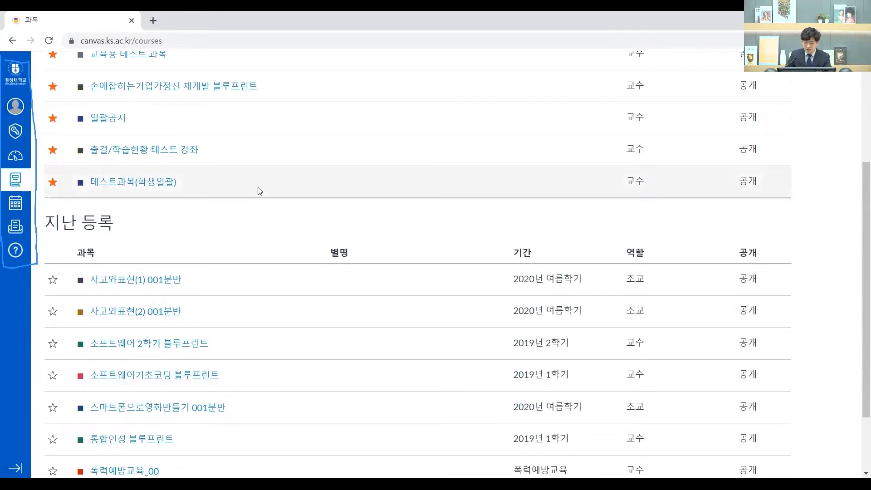
{"action": "scroll", "coordinate": [260, 191], "scroll_direction": "down", "scroll_amount": 2}
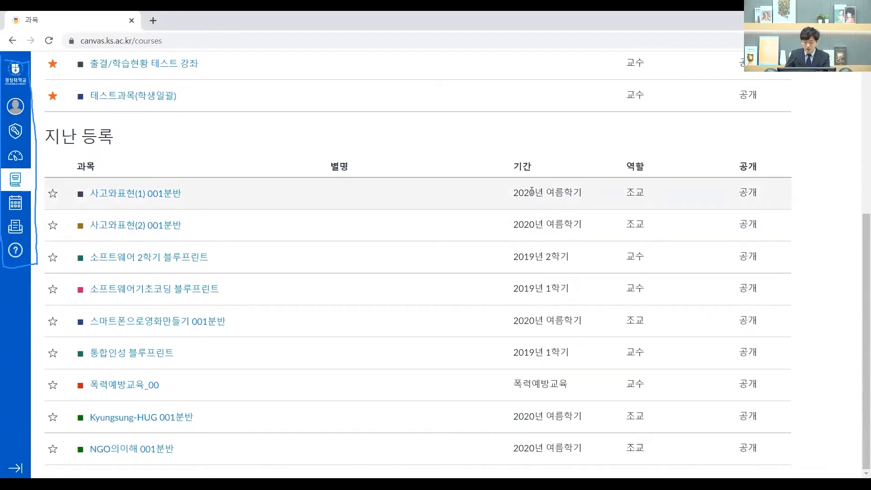
{"action": "left_click_drag", "start_coordinate": [529, 193], "coordinate": [579, 196]}
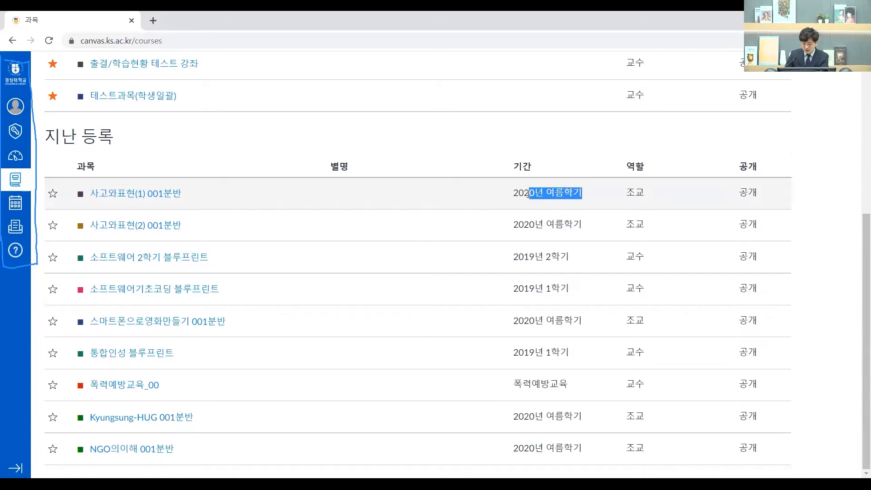
{"action": "left_click_drag", "start_coordinate": [643, 198], "coordinate": [635, 198]}
{"action": "left_click_drag", "start_coordinate": [642, 258], "coordinate": [634, 261]}
{"action": "scroll", "coordinate": [632, 264], "scroll_direction": "up", "scroll_amount": 2}
{"action": "scroll", "coordinate": [604, 285], "scroll_direction": "down", "scroll_amount": 2}
{"action": "scroll", "coordinate": [325, 311], "scroll_direction": "up", "scroll_amount": 5}
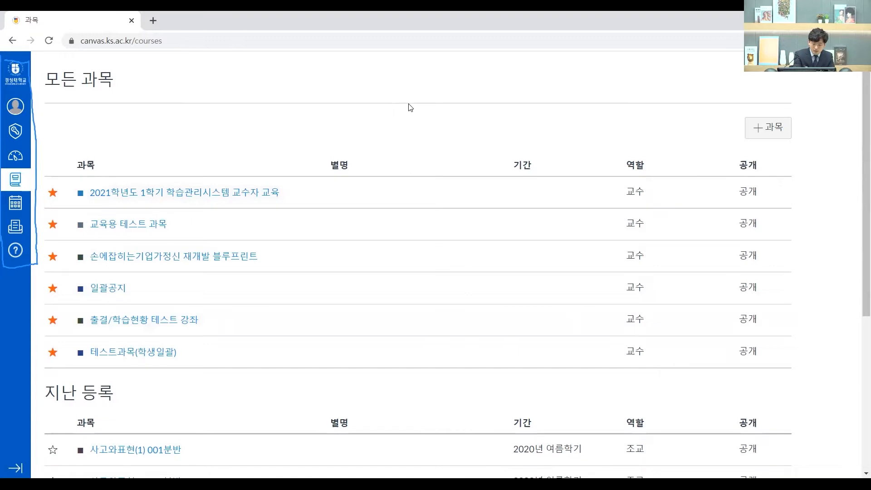
Remove the course 2021학년도 1학기 학습관리시스템 교수자 교육 from the favorites and star it again, marking its star with the pen.
{"action": "left_click_drag", "start_coordinate": [77, 200], "coordinate": [280, 199]}
{"action": "mouse_move", "coordinate": [54, 195]}
{"action": "left_mouse_down"}
{"action": "mouse_move", "coordinate": [49, 204]}
{"action": "mouse_move", "coordinate": [65, 182]}
{"action": "left_mouse_up"}
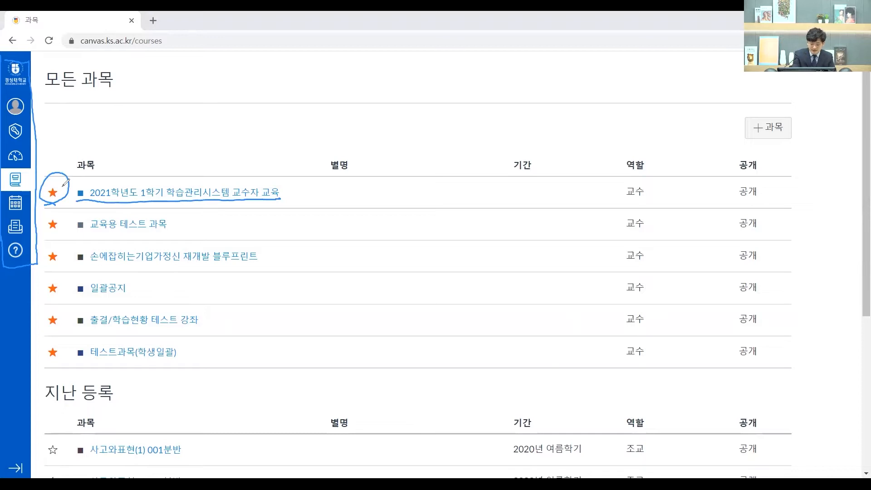
{"action": "left_click", "coordinate": [52, 192]}
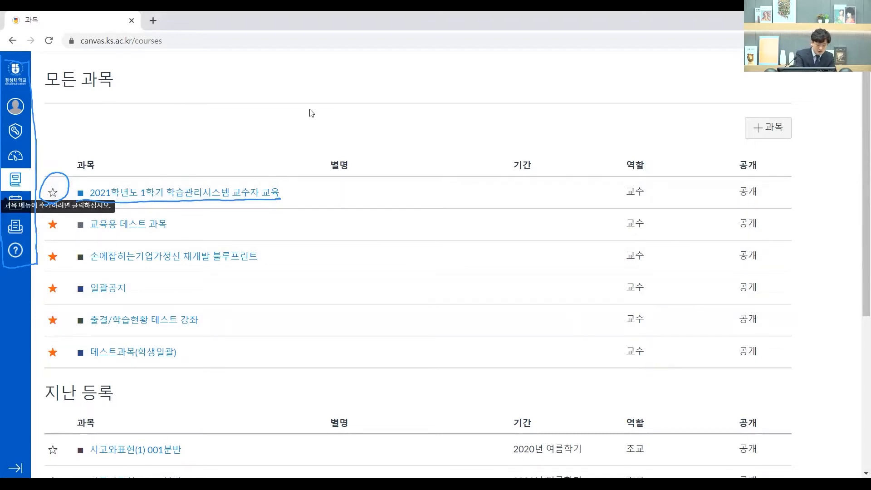
{"action": "scroll", "coordinate": [311, 113], "scroll_direction": "down", "scroll_amount": 1}
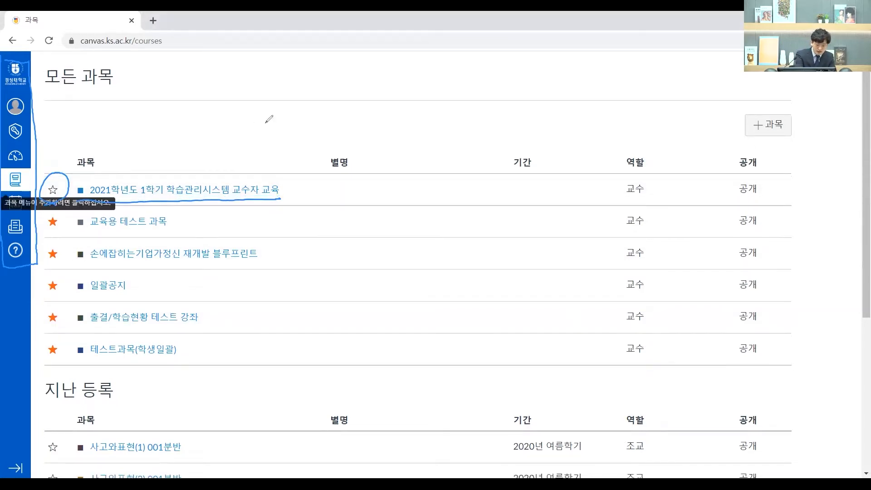
{"action": "left_click_drag", "start_coordinate": [49, 154], "coordinate": [83, 152]}
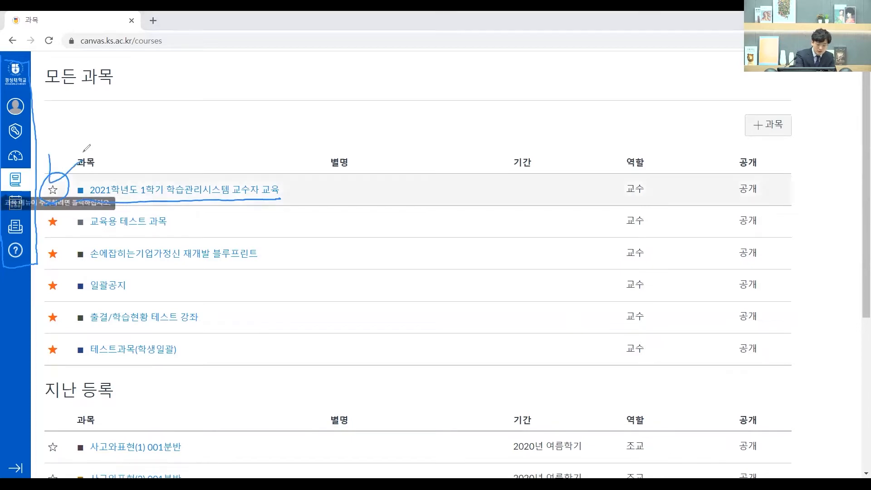
{"action": "left_click", "coordinate": [53, 189]}
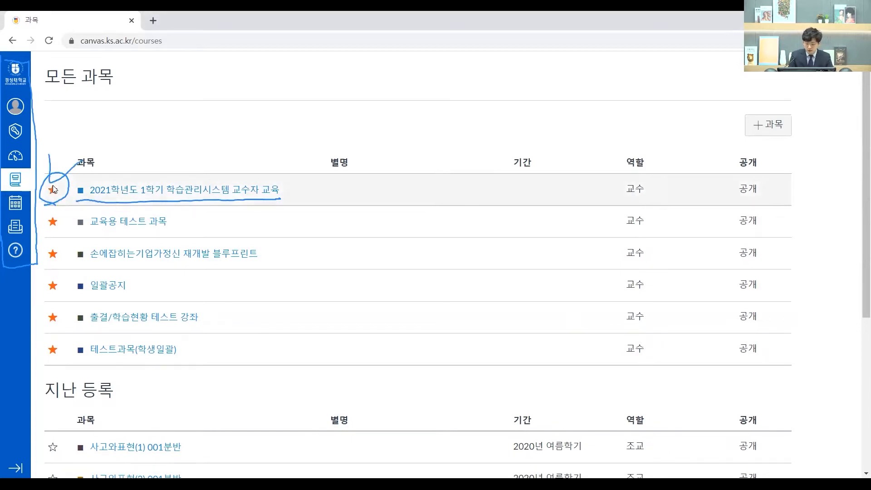
Return to the dashboard and review the 할 일 to-do list and 예정 section, outlining them with the pen and clearing the marks.
{"action": "left_click", "coordinate": [17, 157]}
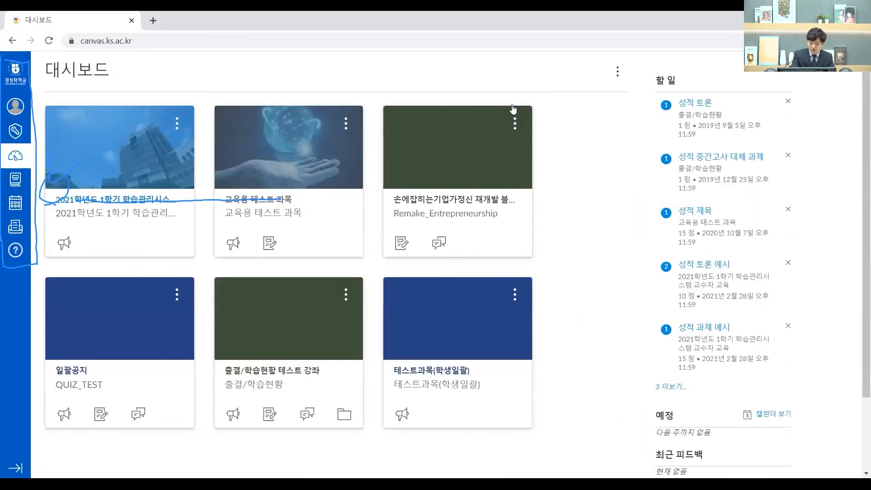
{"action": "key", "text": "Escape"}
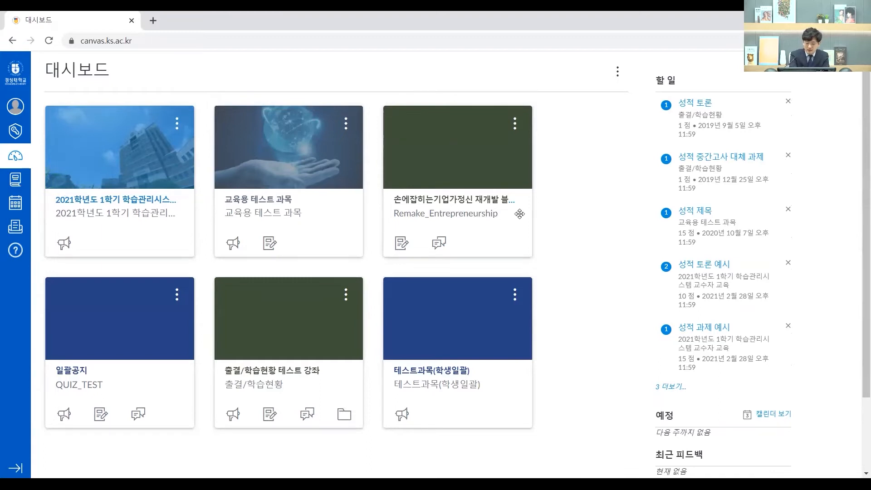
{"action": "mouse_move", "coordinate": [650, 94]}
{"action": "left_mouse_down"}
{"action": "mouse_move", "coordinate": [651, 406]}
{"action": "mouse_move", "coordinate": [786, 330]}
{"action": "mouse_move", "coordinate": [787, 71]}
{"action": "mouse_move", "coordinate": [648, 118]}
{"action": "left_mouse_up"}
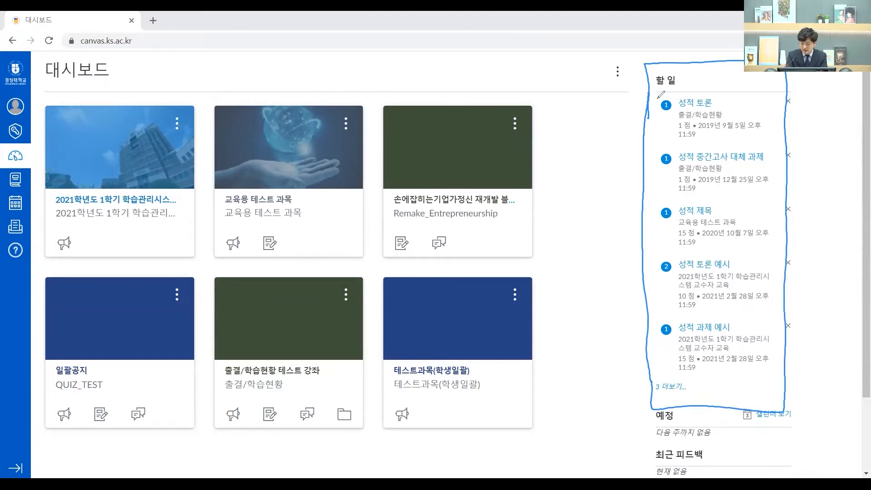
{"action": "left_click_drag", "start_coordinate": [654, 100], "coordinate": [682, 101]}
{"action": "mouse_move", "coordinate": [678, 132]}
{"action": "left_mouse_down"}
{"action": "mouse_move", "coordinate": [754, 133]}
{"action": "mouse_move", "coordinate": [697, 142]}
{"action": "left_mouse_up"}
{"action": "left_click_drag", "start_coordinate": [677, 109], "coordinate": [716, 110]}
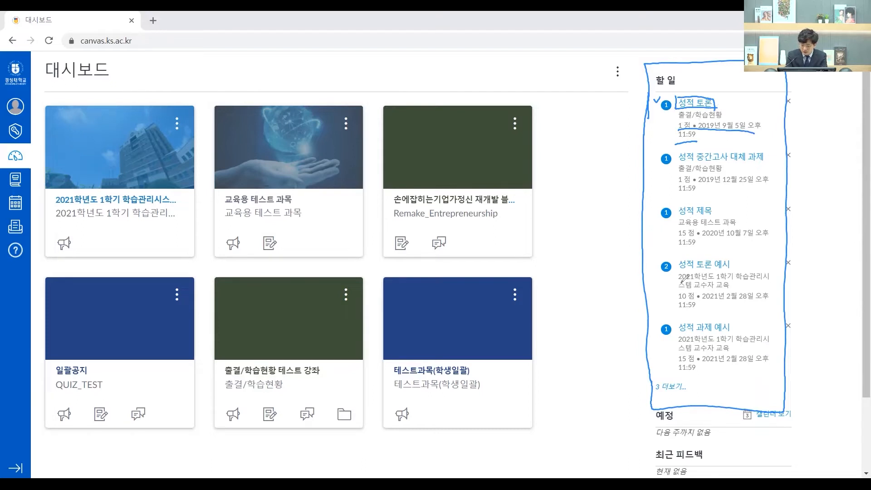
{"action": "mouse_move", "coordinate": [650, 440]}
{"action": "left_mouse_down"}
{"action": "mouse_move", "coordinate": [795, 445]}
{"action": "mouse_move", "coordinate": [650, 402]}
{"action": "mouse_move", "coordinate": [645, 452]}
{"action": "left_mouse_up"}
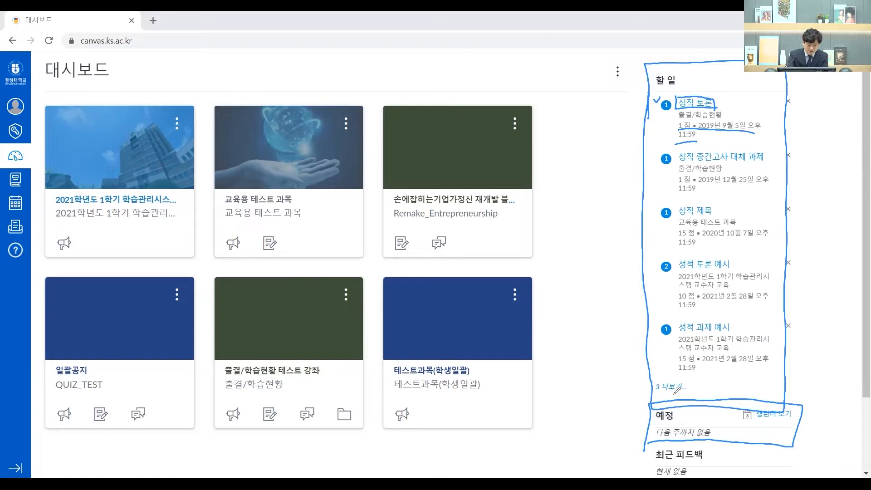
{"action": "key", "text": "e"}
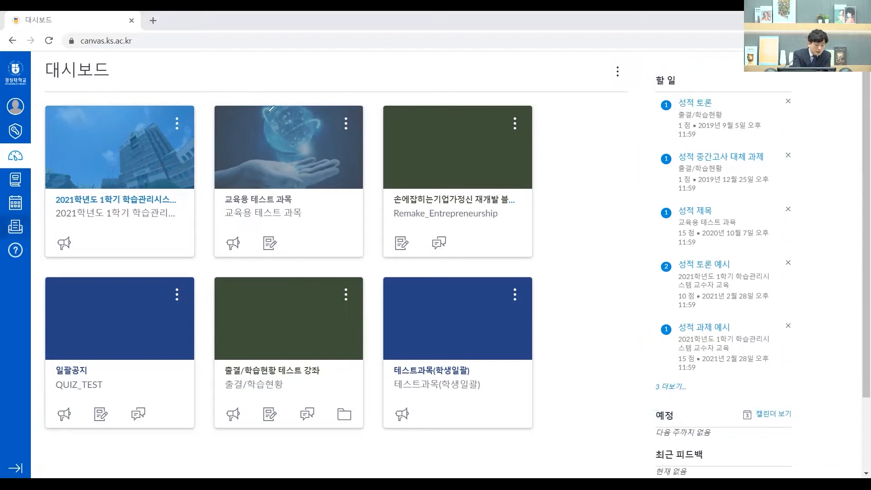
Open the calendar and sketch sample schedule entries on February 17 and 18 with the pen, clearing the marks after viewing.
{"action": "left_click", "coordinate": [16, 203]}
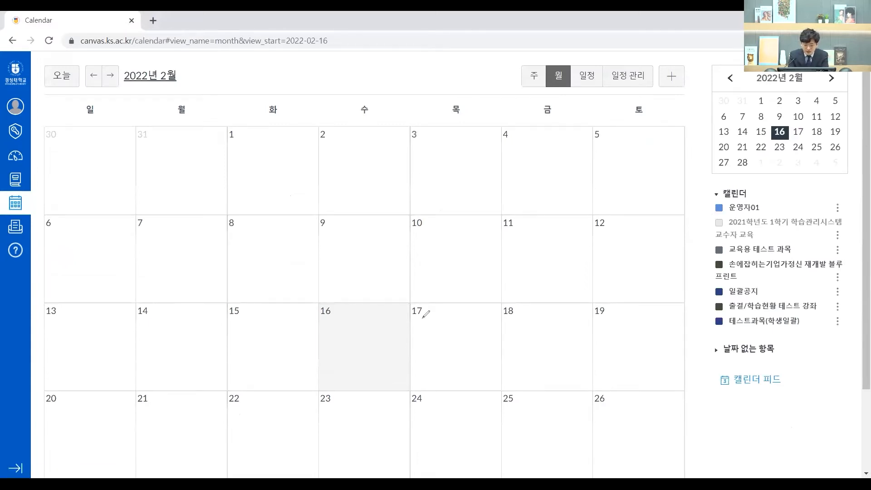
{"action": "left_click_drag", "start_coordinate": [430, 308], "coordinate": [484, 318]}
{"action": "mouse_move", "coordinate": [425, 311]}
{"action": "left_mouse_down"}
{"action": "mouse_move", "coordinate": [477, 320]}
{"action": "mouse_move", "coordinate": [442, 315]}
{"action": "left_mouse_up"}
{"action": "left_click_drag", "start_coordinate": [433, 319], "coordinate": [452, 318]}
{"action": "mouse_move", "coordinate": [518, 313]}
{"action": "left_mouse_down"}
{"action": "mouse_move", "coordinate": [522, 325]}
{"action": "mouse_move", "coordinate": [575, 309]}
{"action": "mouse_move", "coordinate": [519, 307]}
{"action": "left_mouse_up"}
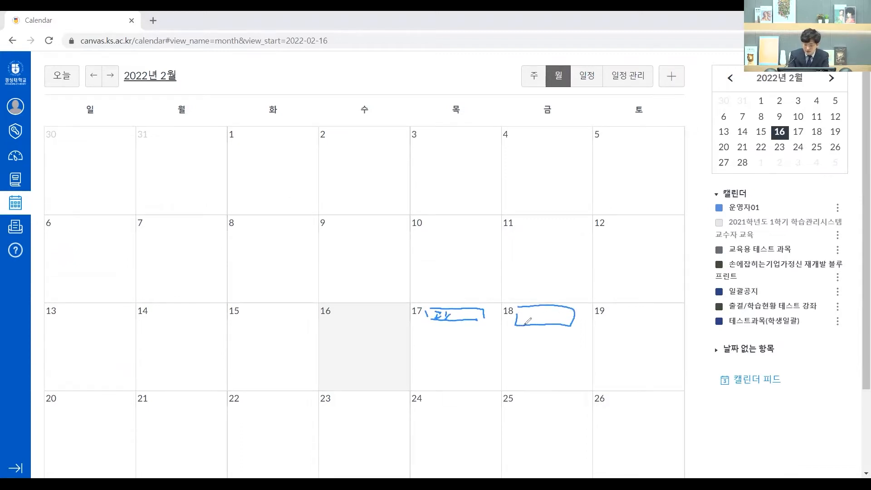
{"action": "key", "text": "e"}
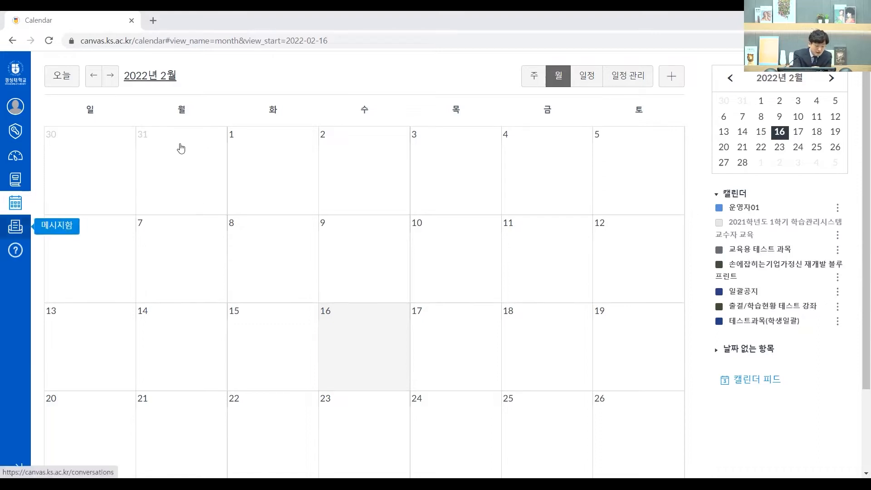
Open the message inbox (메시지함), circle its navigation entry with the pen, and clear the mark.
{"action": "left_click", "coordinate": [23, 227]}
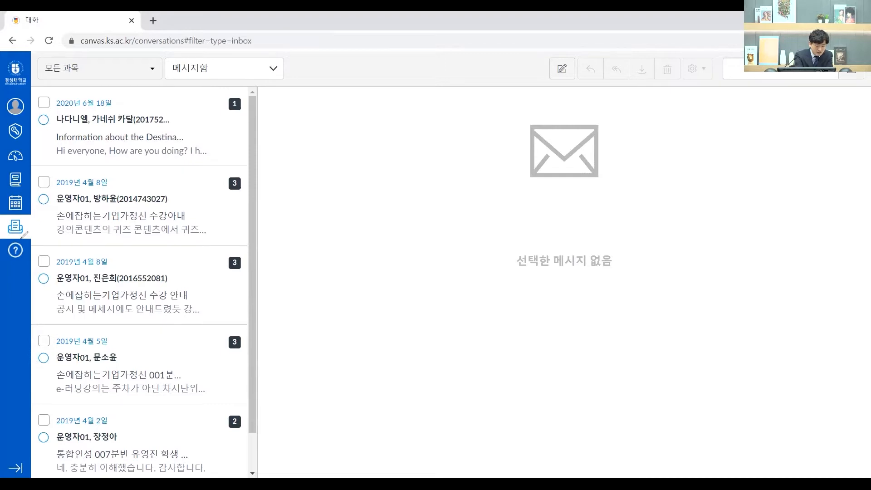
{"action": "left_click_drag", "start_coordinate": [20, 239], "coordinate": [23, 237]}
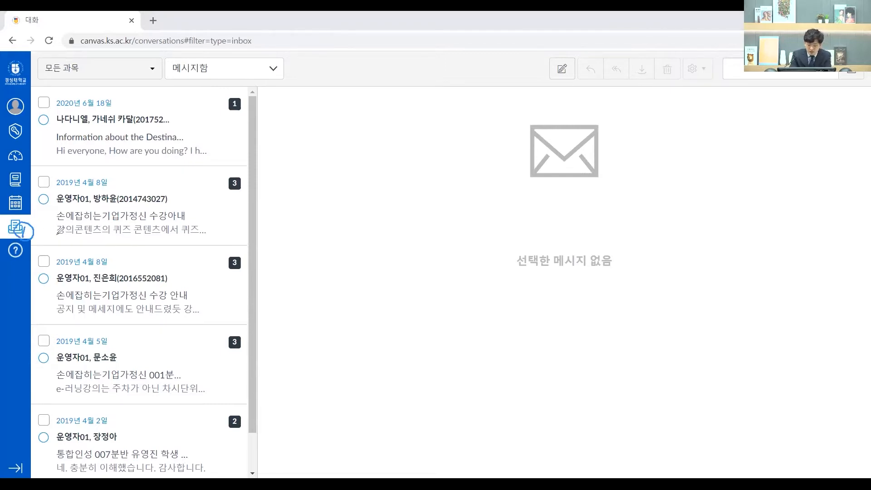
{"action": "key", "text": "e"}
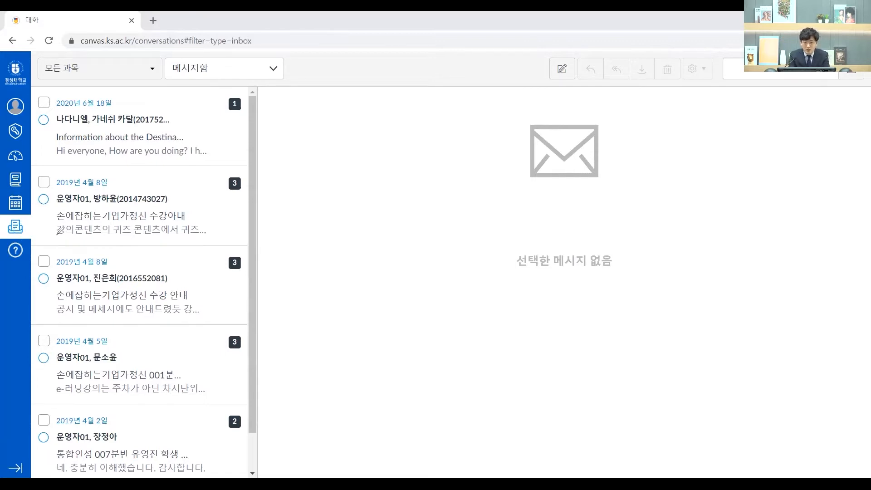
{"action": "key", "text": "Escape"}
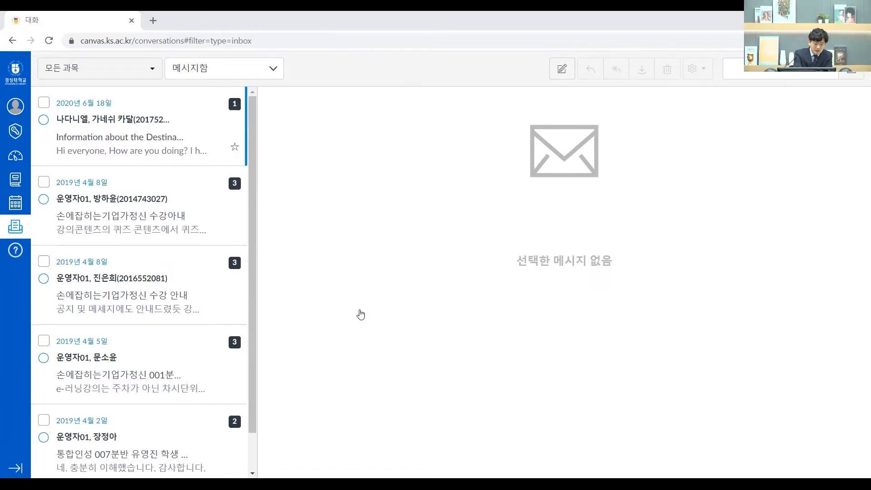
Open the inbox message Information about the Destination Marketing final exam, circle its reply control with the pen, and start a reply.
{"action": "left_click", "coordinate": [143, 133]}
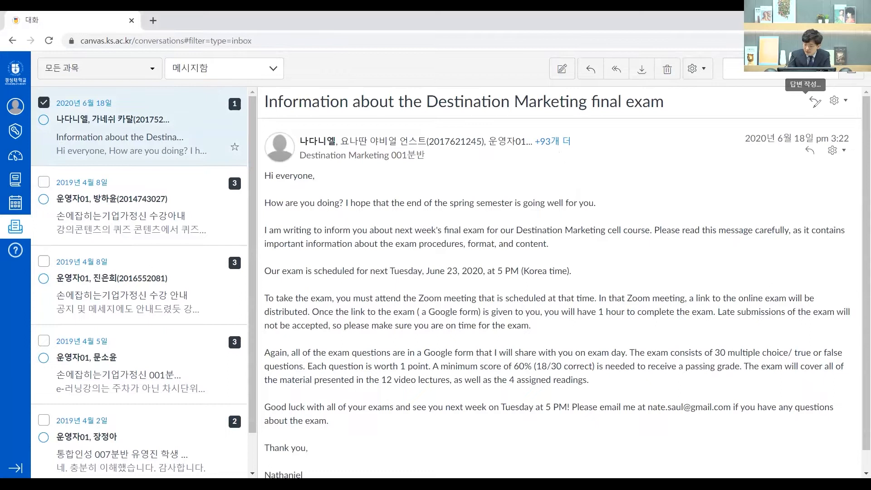
{"action": "left_click_drag", "start_coordinate": [819, 87], "coordinate": [823, 87]}
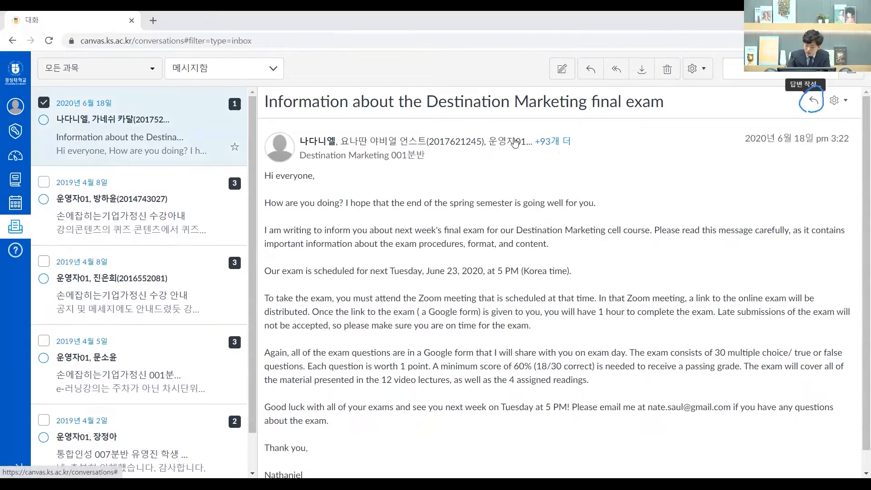
{"action": "left_click", "coordinate": [817, 104]}
Enter 답변 as the body text of the reply.
{"action": "left_click", "coordinate": [352, 276]}
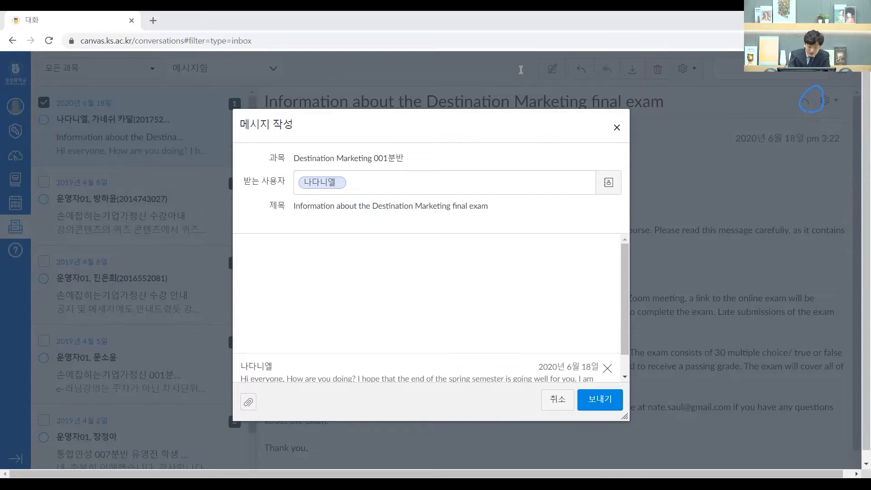
{"action": "left_click", "coordinate": [376, 296]}
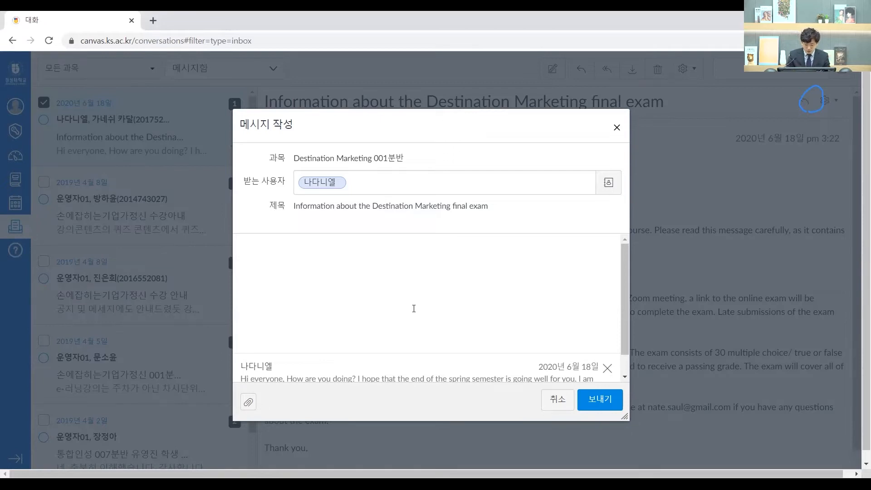
{"action": "type", "text": "의"}
{"action": "key", "text": "BackSpace"}
{"action": "type", "text": "답변"}
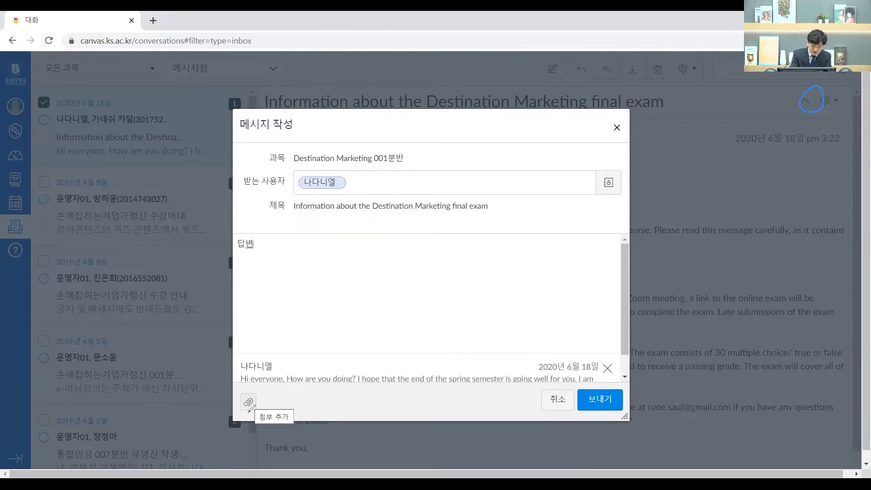
Circle the reply's attachment option, open and cancel the file chooser, then discard the reply and reload the inbox.
{"action": "left_click_drag", "start_coordinate": [265, 390], "coordinate": [267, 396]}
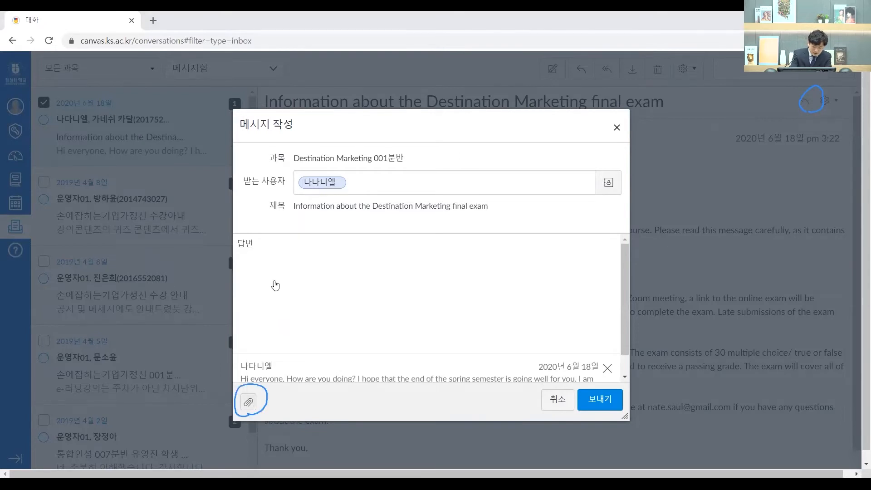
{"action": "left_click", "coordinate": [248, 402]}
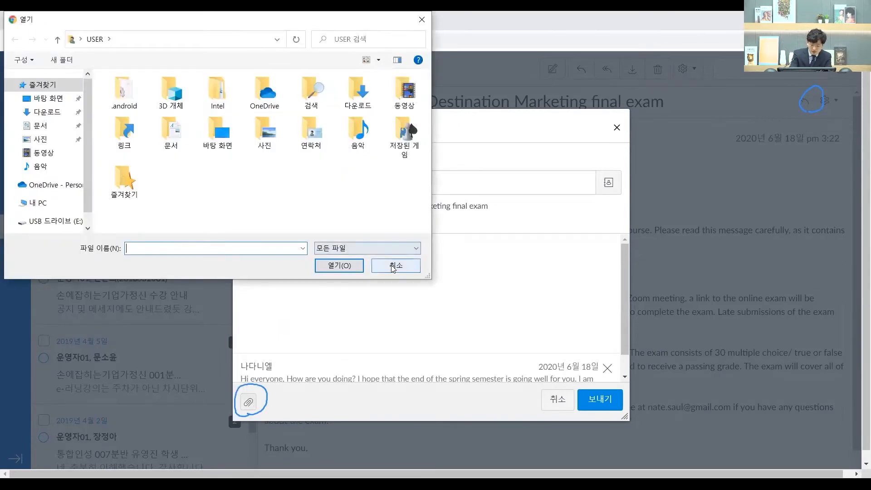
{"action": "left_click", "coordinate": [393, 268]}
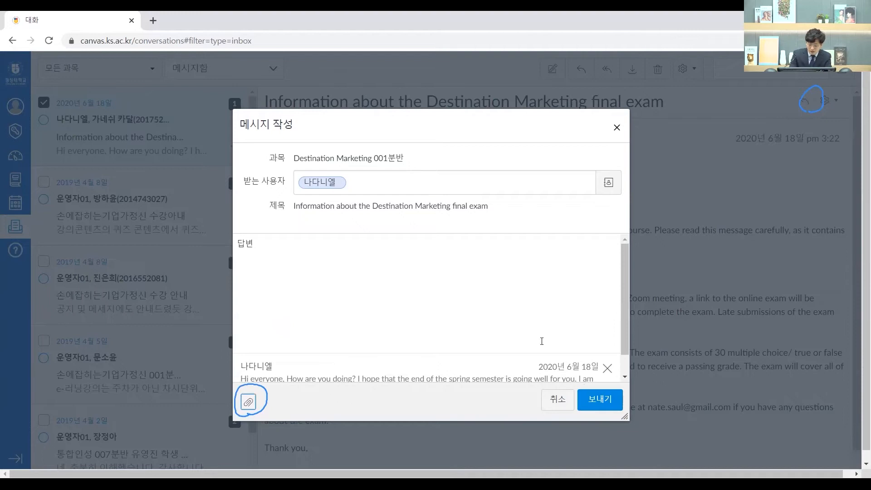
{"action": "key", "text": "Escape"}
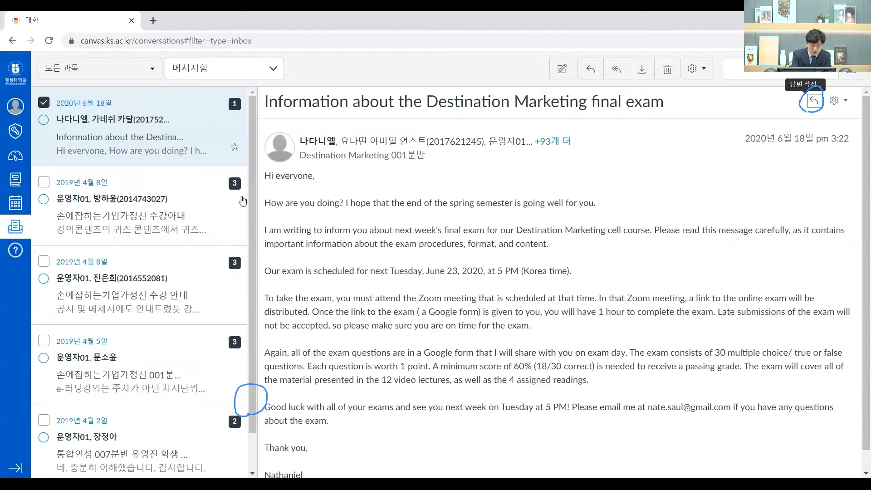
{"action": "key", "text": "F5"}
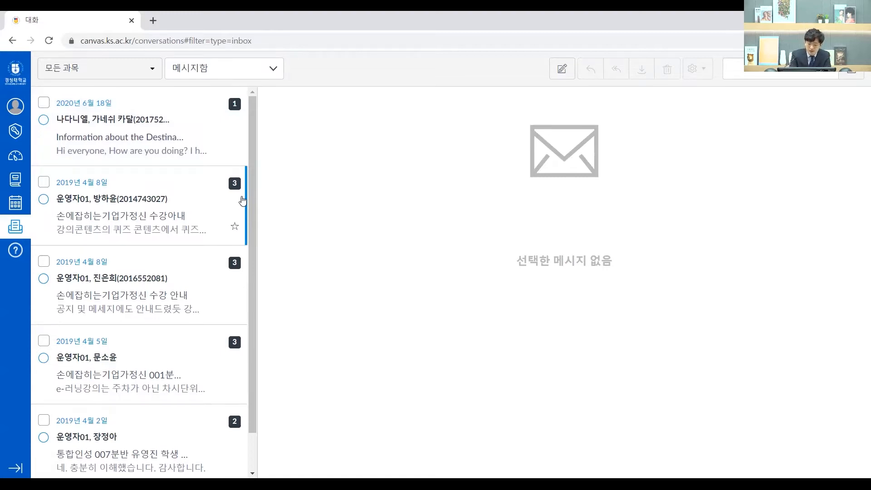
Outline the new-message control with the pen, start a new message, and choose the course 교육용 테스트 과목.
{"action": "mouse_move", "coordinate": [571, 53]}
{"action": "left_mouse_down"}
{"action": "mouse_move", "coordinate": [544, 83]}
{"action": "mouse_move", "coordinate": [547, 53]}
{"action": "left_mouse_up"}
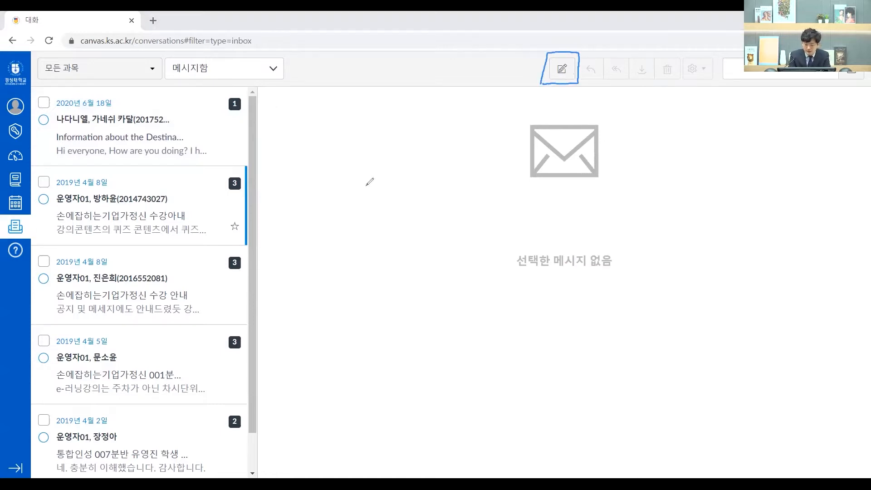
{"action": "left_click", "coordinate": [563, 69]}
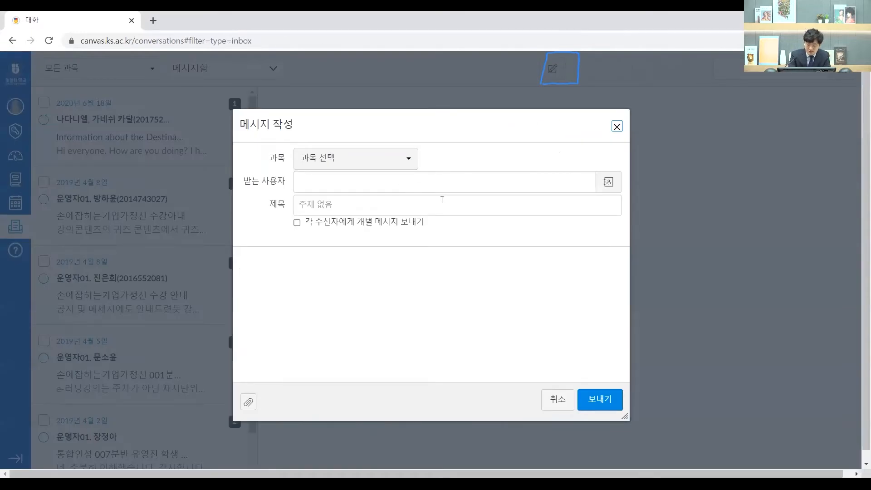
{"action": "left_click", "coordinate": [375, 164]}
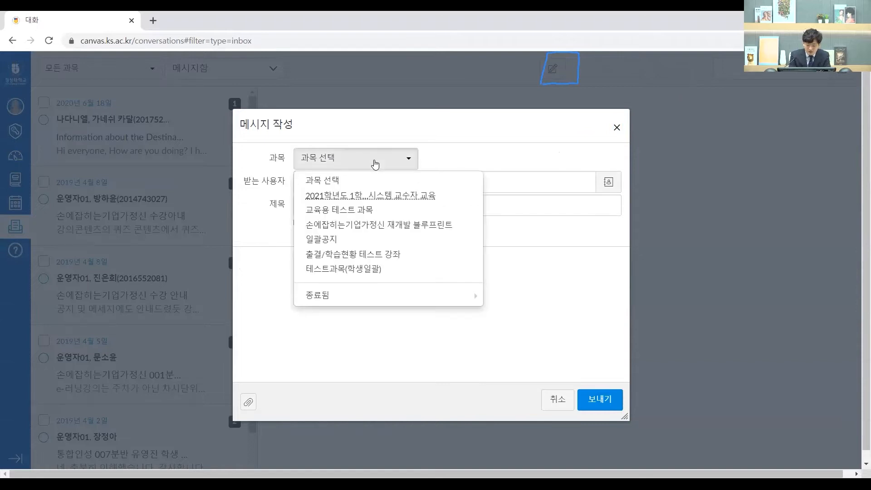
{"action": "left_click", "coordinate": [361, 212]}
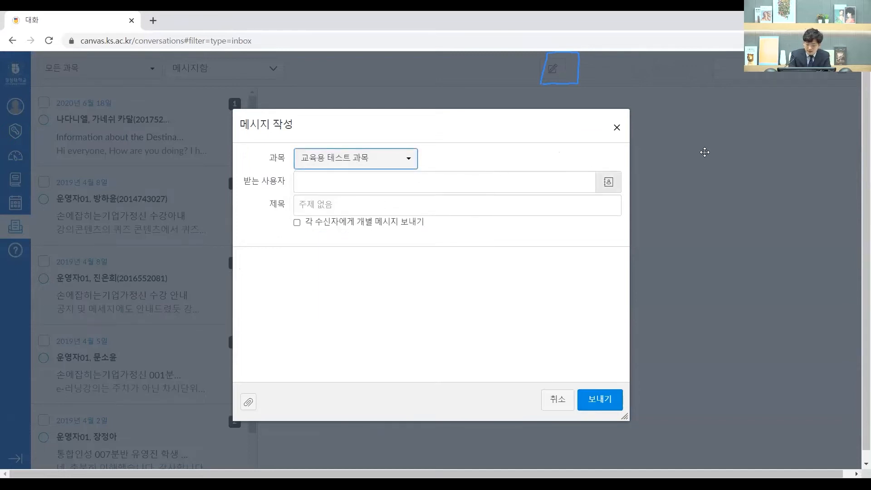
Circle the recipient address book with the pen, browse its 교수 and 학생 groups, and add prof02 as the recipient.
{"action": "left_click_drag", "start_coordinate": [611, 159], "coordinate": [604, 200]}
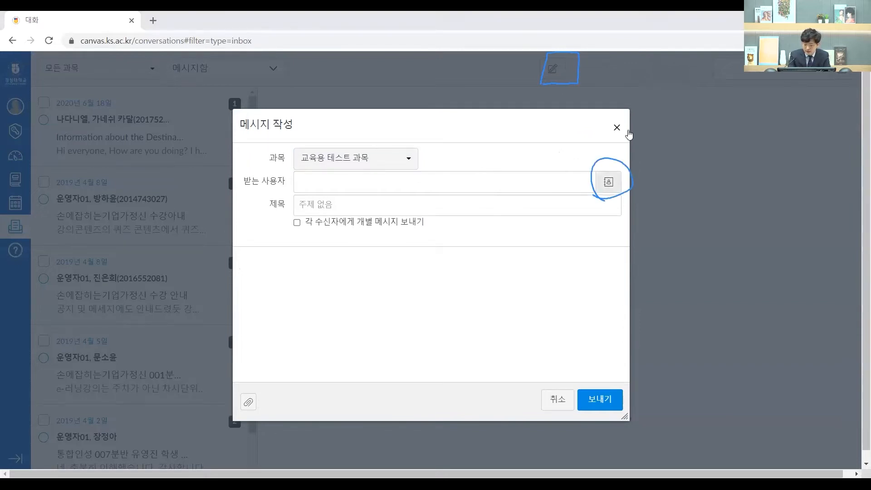
{"action": "left_click", "coordinate": [608, 182]}
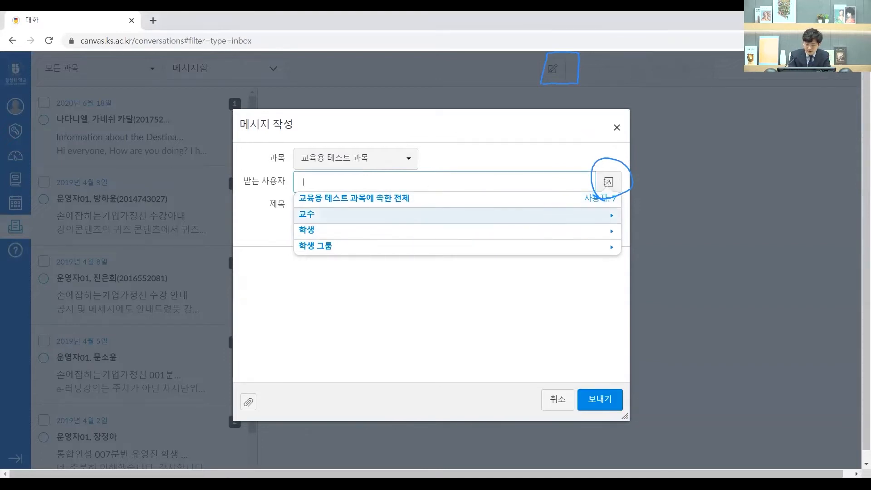
{"action": "left_click", "coordinate": [590, 215]}
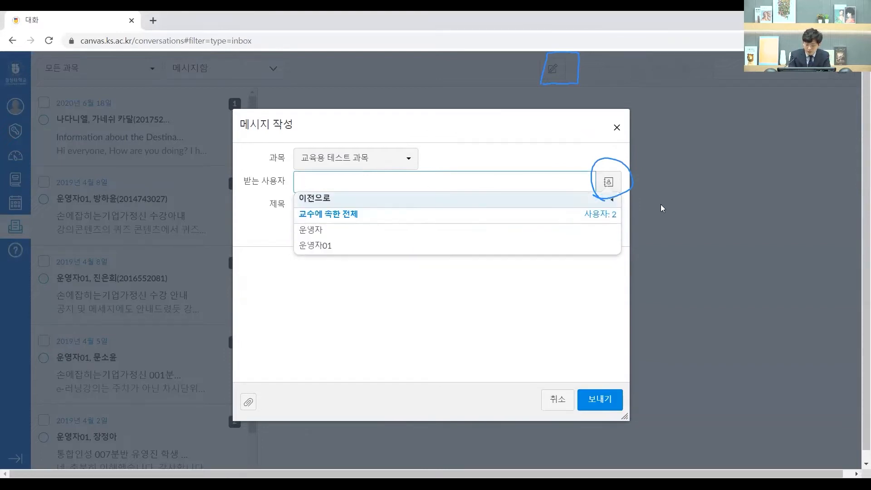
{"action": "left_click", "coordinate": [356, 199]}
{"action": "left_click", "coordinate": [401, 236]}
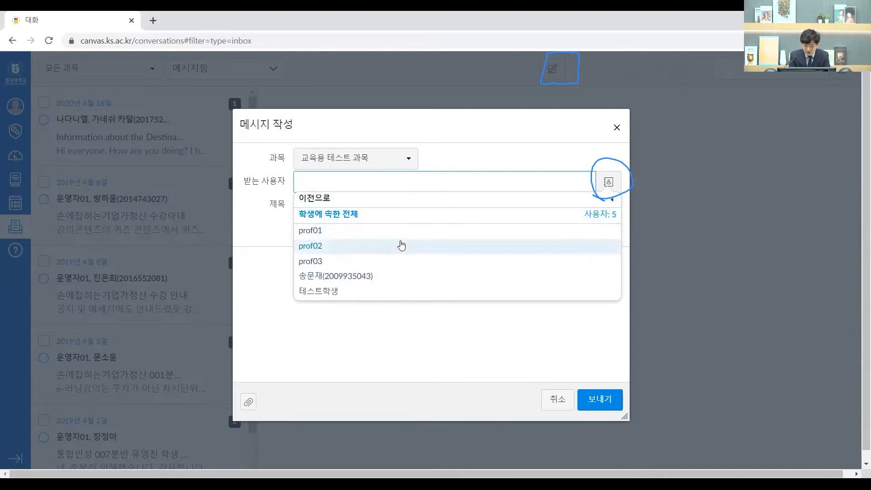
{"action": "left_click", "coordinate": [390, 202]}
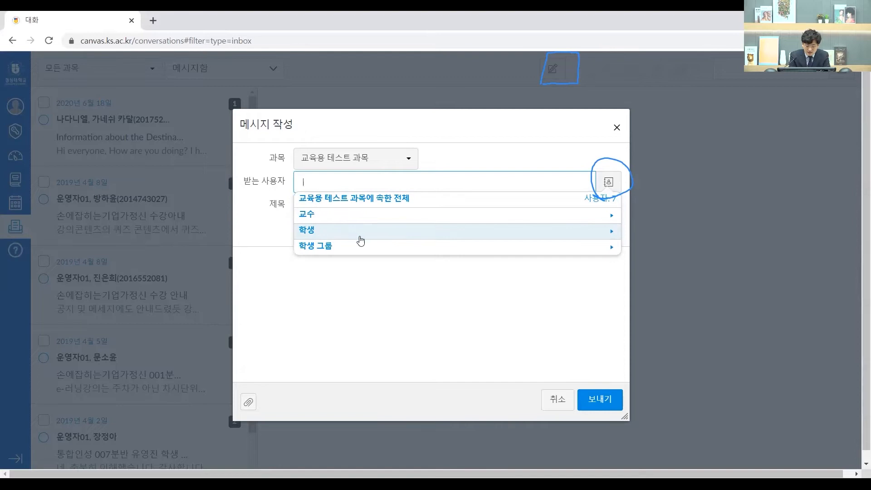
{"action": "left_click", "coordinate": [360, 240]}
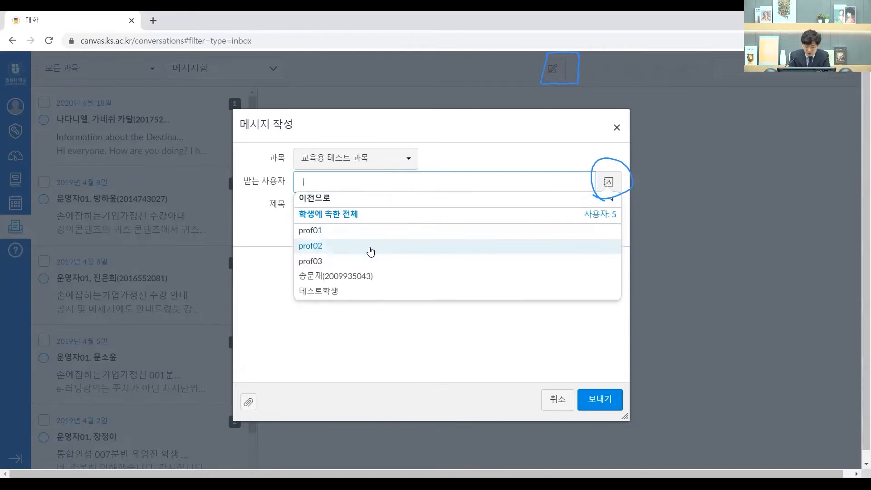
{"action": "left_click", "coordinate": [366, 253]}
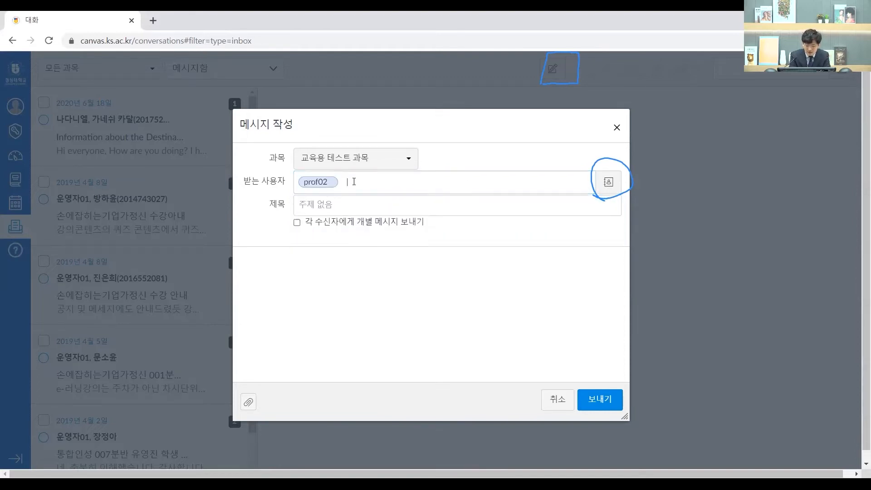
{"action": "scroll", "coordinate": [328, 186], "scroll_direction": "right", "scroll_amount": 1}
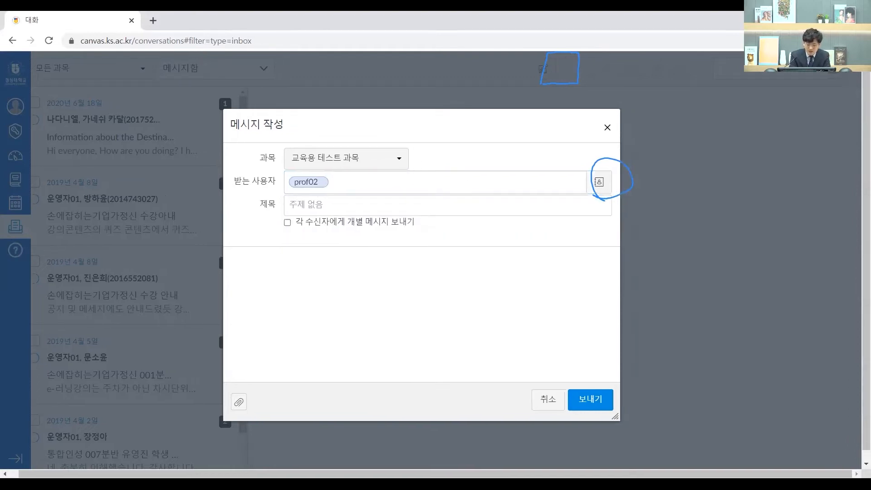
Remove prof02 from the recipients and address the message to all students in the course (학생에 속한 전체).
{"action": "left_click", "coordinate": [327, 182]}
{"action": "left_click", "coordinate": [602, 182]}
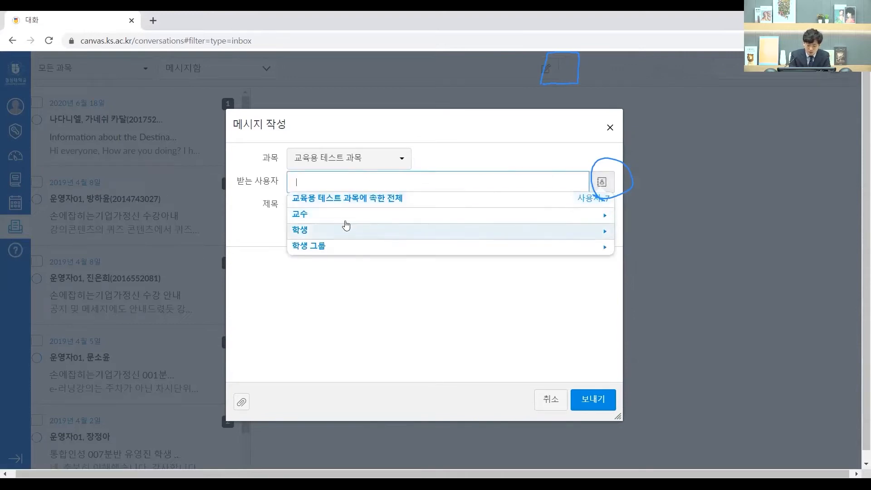
{"action": "left_click", "coordinate": [320, 236]}
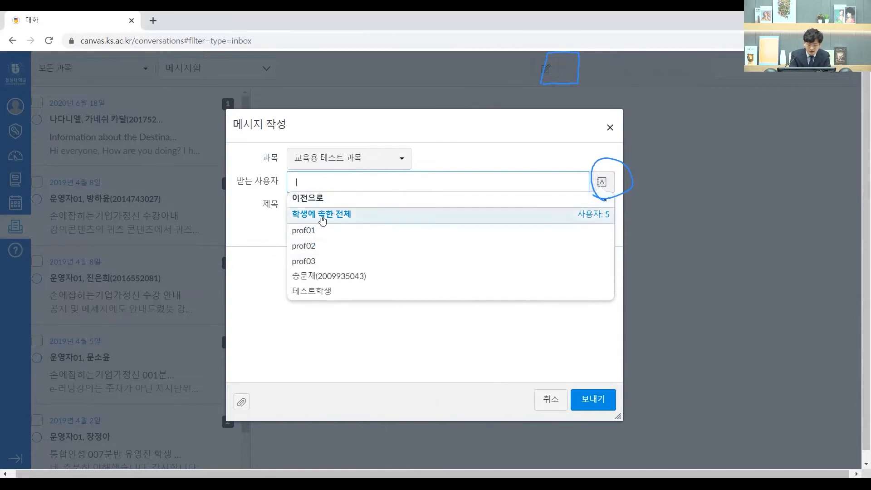
{"action": "left_click", "coordinate": [348, 218]}
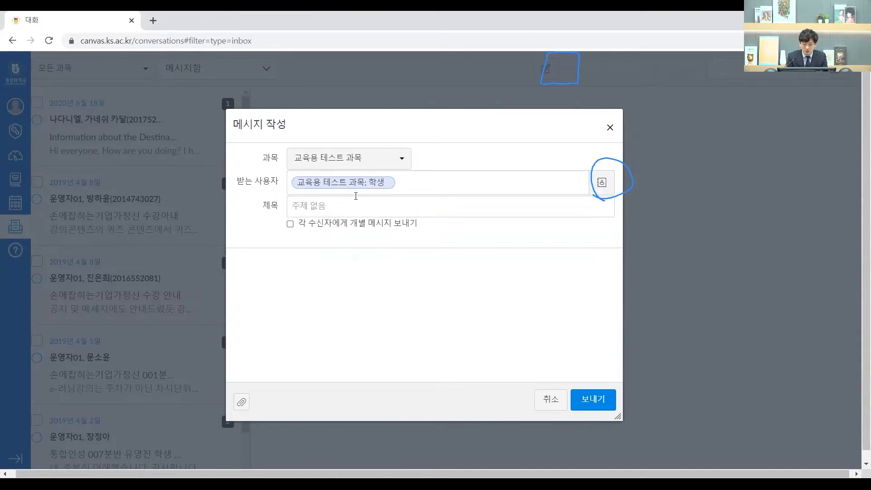
Enter 메세지 제목 as the message subject and 메세지 내용 as the body.
{"action": "left_click", "coordinate": [406, 210]}
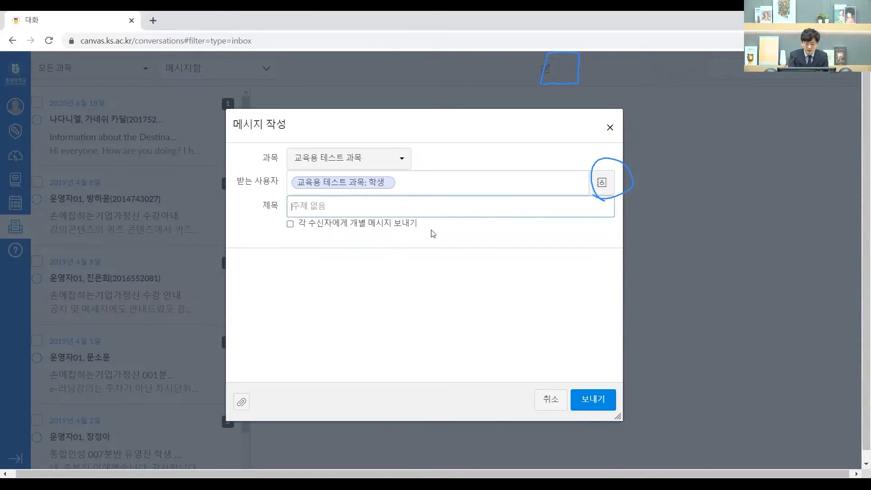
{"action": "type", "text": "ㅁㅔ세지 제목"}
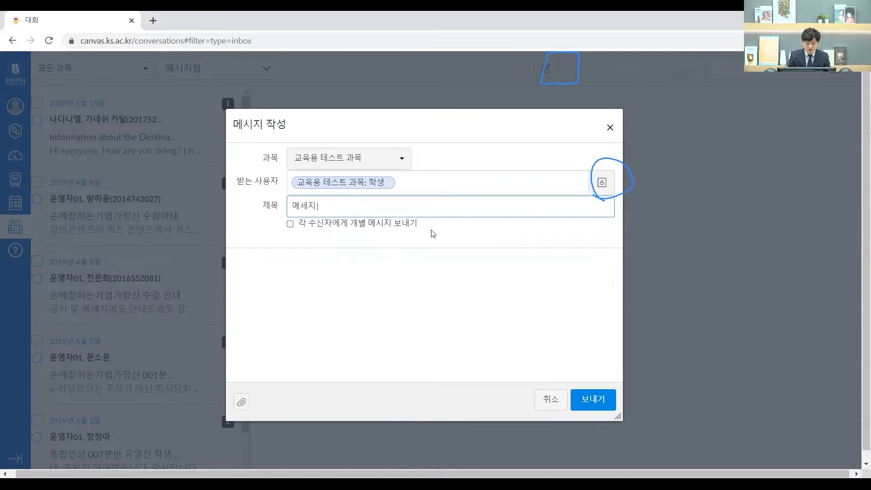
{"action": "left_click", "coordinate": [405, 282]}
{"action": "type", "text": "메시"}
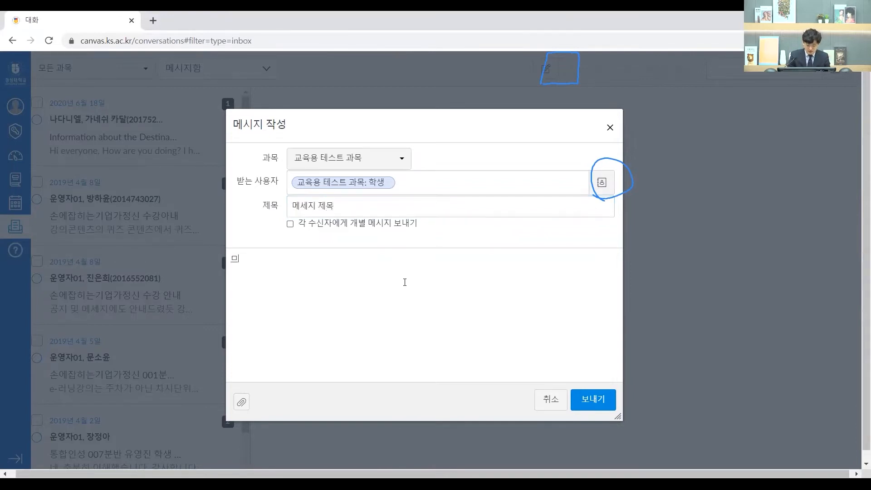
{"action": "type", "text": "지 내용"}
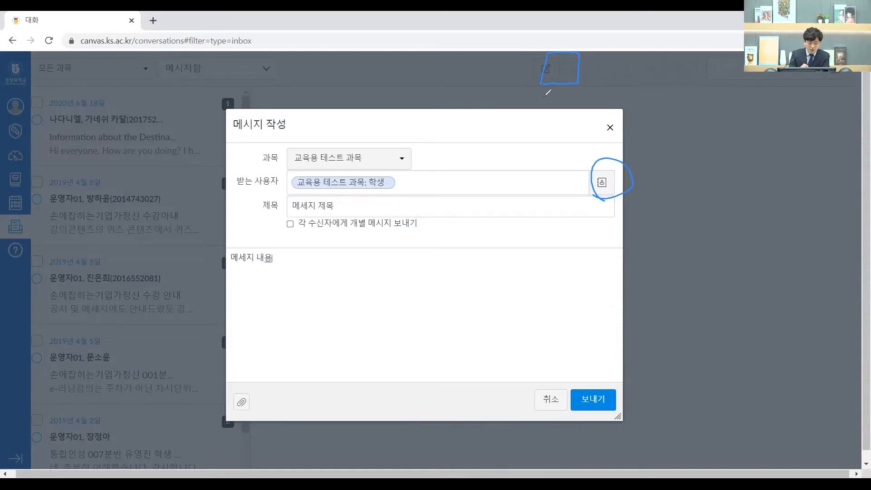
Mark the 각 수신자에게 개별 메시지 보내기 option and the attachment control with the pen, clear the marks, and close the message unsent.
{"action": "mouse_move", "coordinate": [284, 231]}
{"action": "left_mouse_down"}
{"action": "mouse_move", "coordinate": [401, 233]}
{"action": "mouse_move", "coordinate": [421, 216]}
{"action": "mouse_move", "coordinate": [331, 215]}
{"action": "mouse_move", "coordinate": [277, 229]}
{"action": "mouse_move", "coordinate": [303, 207]}
{"action": "left_mouse_up"}
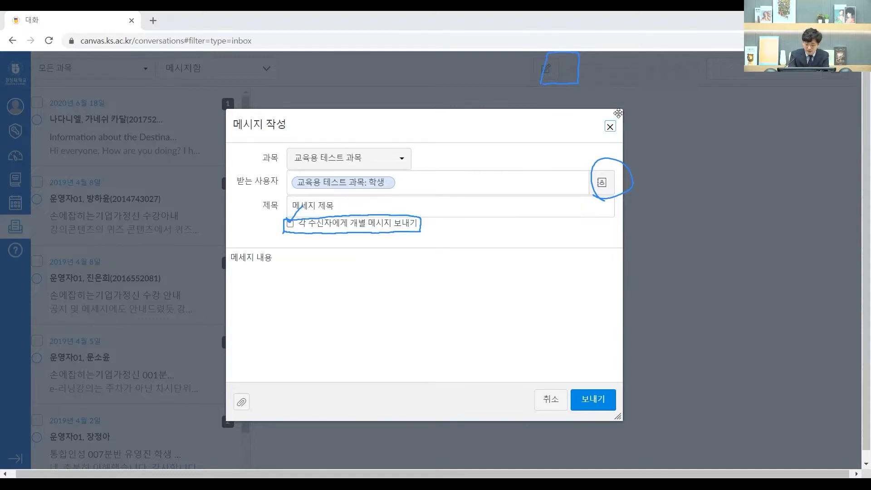
{"action": "left_click_drag", "start_coordinate": [254, 386], "coordinate": [238, 413]}
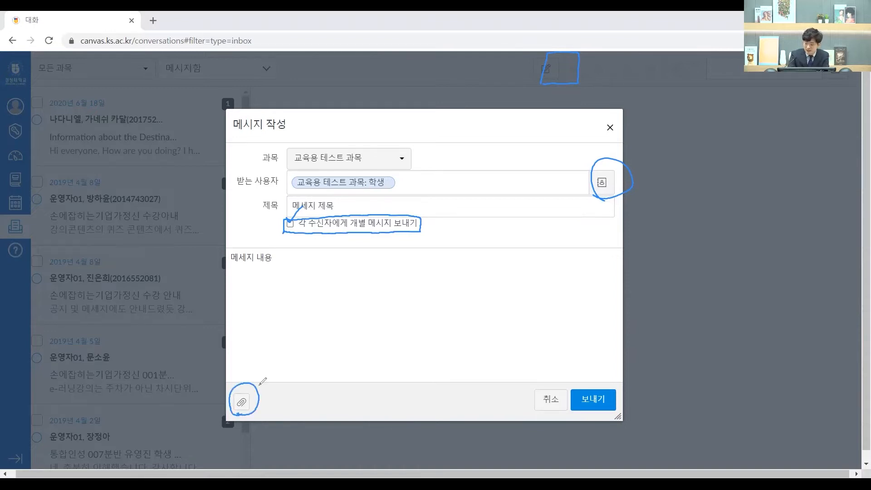
{"action": "key", "text": "e"}
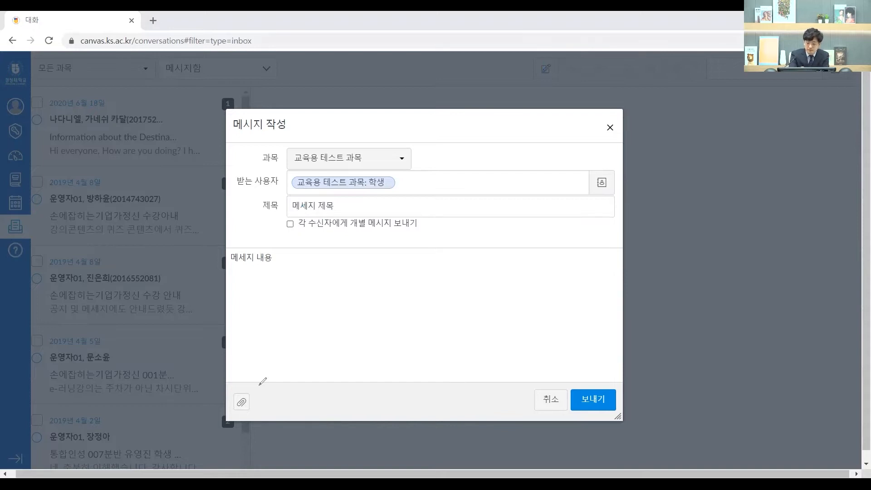
{"action": "left_click", "coordinate": [611, 128]}
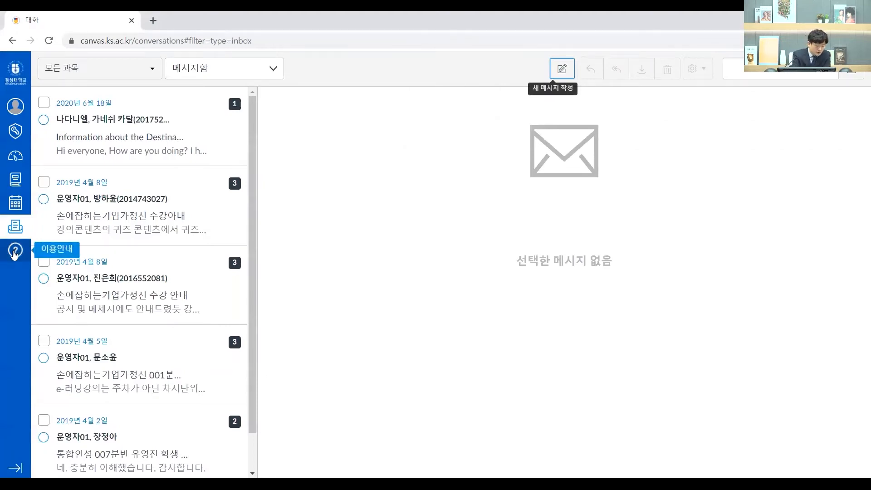
Open the LearningX 이용안내 guide page and underline its title with the pen.
{"action": "left_click", "coordinate": [89, 241]}
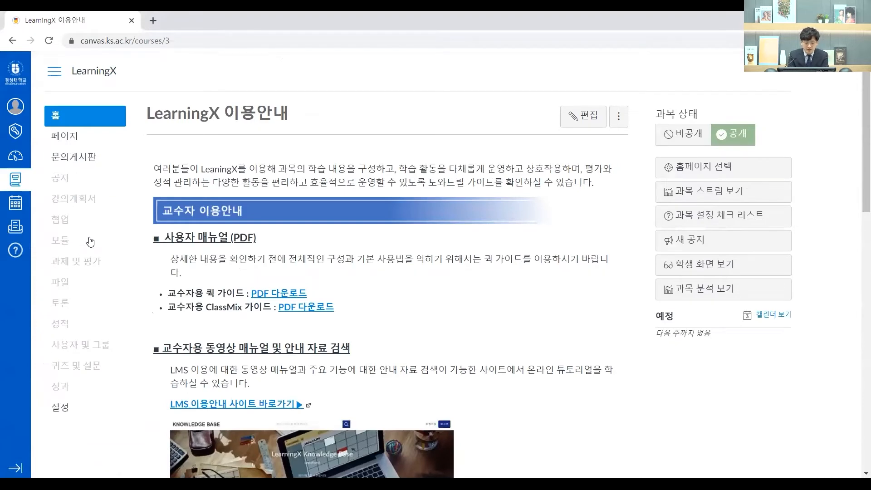
{"action": "left_click_drag", "start_coordinate": [145, 132], "coordinate": [282, 134]}
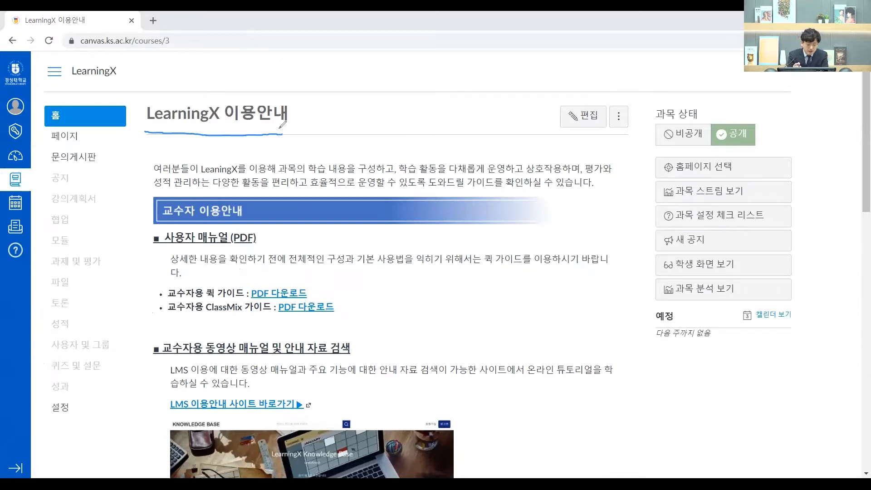
Tick the 사용자 매뉴얼 (PDF) heading and both PDF 다운로드 links, and box the 교수자용 동영상 매뉴얼 및 안내 자료 검색 heading with the pen.
{"action": "left_click_drag", "start_coordinate": [264, 234], "coordinate": [281, 227]}
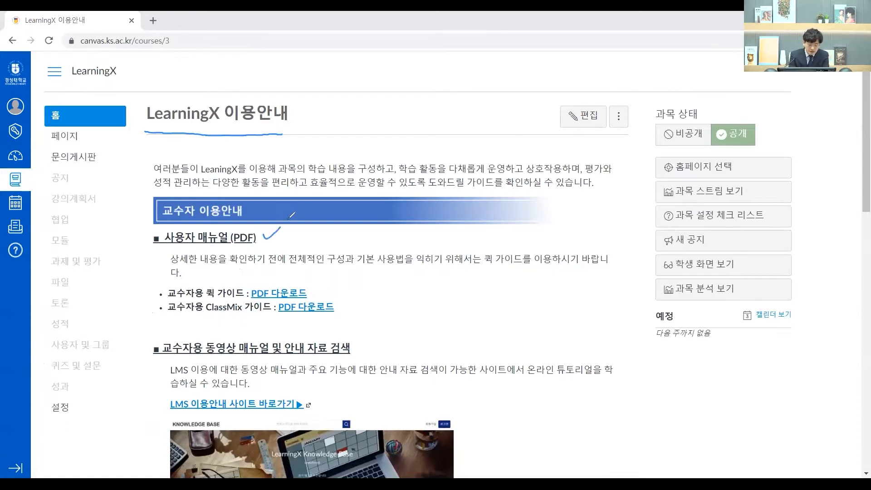
{"action": "left_click_drag", "start_coordinate": [334, 304], "coordinate": [341, 301]}
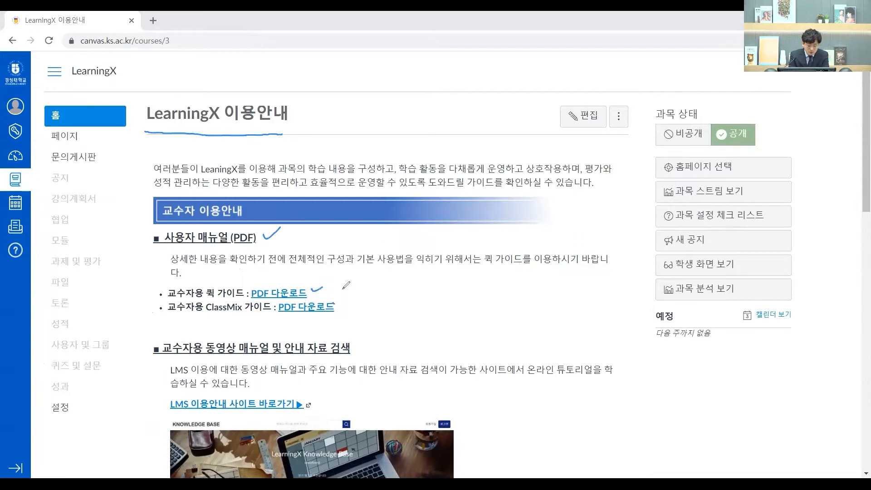
{"action": "mouse_move", "coordinate": [187, 359]}
{"action": "left_mouse_down"}
{"action": "mouse_move", "coordinate": [365, 352]}
{"action": "mouse_move", "coordinate": [234, 329]}
{"action": "mouse_move", "coordinate": [195, 366]}
{"action": "mouse_move", "coordinate": [203, 352]}
{"action": "left_mouse_up"}
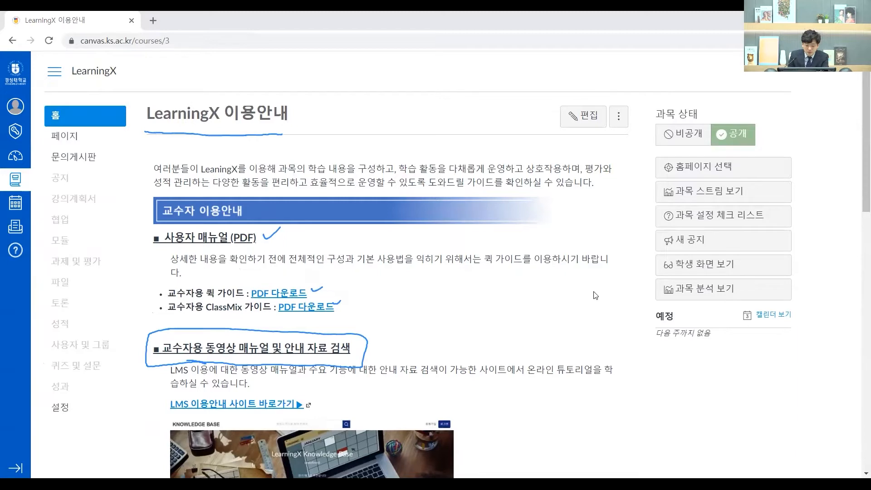
Look through the guide page's mobile guides, detailed guides and 학습자 이용안내 section, and return to the page title.
{"action": "scroll", "coordinate": [493, 302], "scroll_direction": "down", "scroll_amount": 5}
{"action": "scroll", "coordinate": [494, 300], "scroll_direction": "down", "scroll_amount": 2}
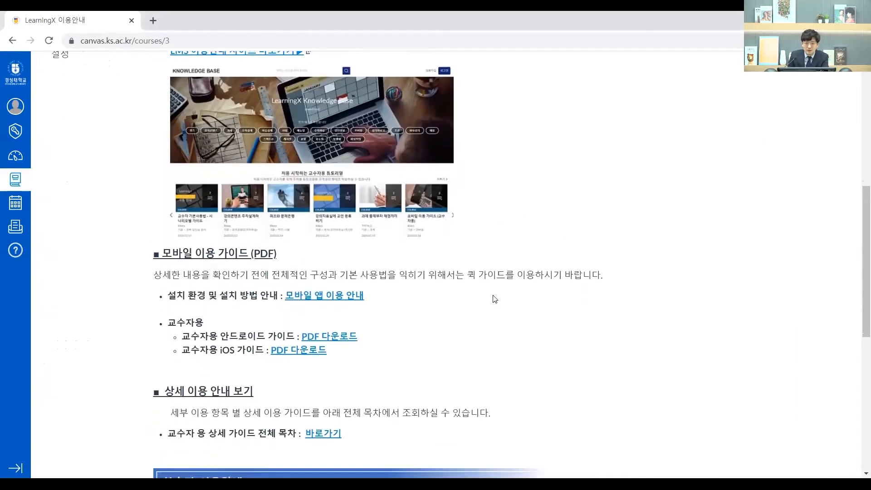
{"action": "scroll", "coordinate": [495, 299], "scroll_direction": "down", "scroll_amount": 1}
{"action": "scroll", "coordinate": [492, 296], "scroll_direction": "down", "scroll_amount": 1}
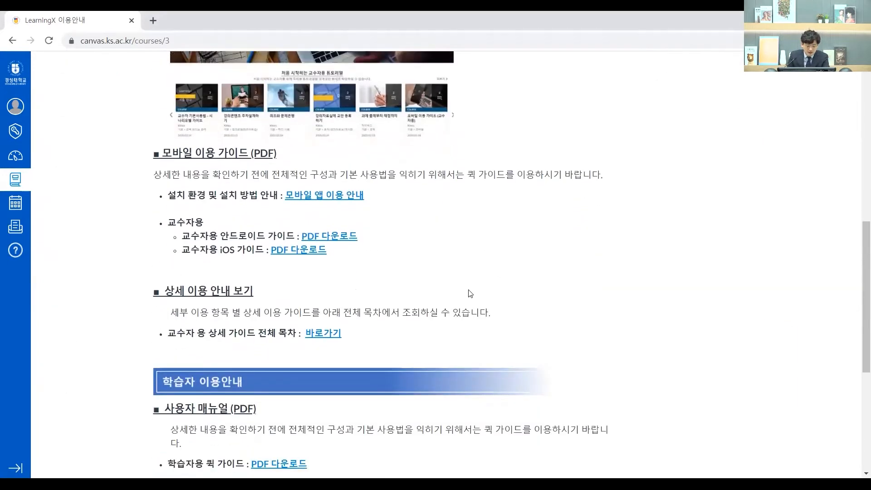
{"action": "scroll", "coordinate": [460, 292], "scroll_direction": "down", "scroll_amount": 2}
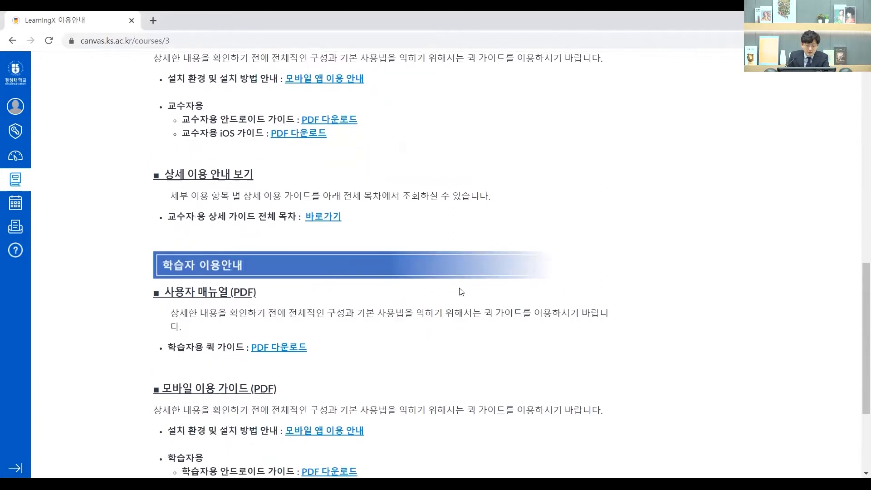
{"action": "scroll", "coordinate": [459, 293], "scroll_direction": "down", "scroll_amount": 1}
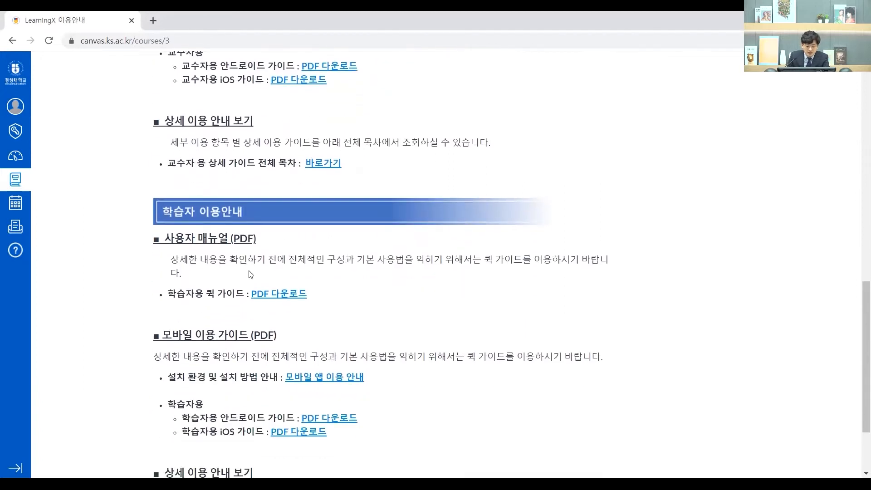
{"action": "scroll", "coordinate": [253, 276], "scroll_direction": "down", "scroll_amount": 2}
{"action": "scroll", "coordinate": [310, 284], "scroll_direction": "up", "scroll_amount": 15}
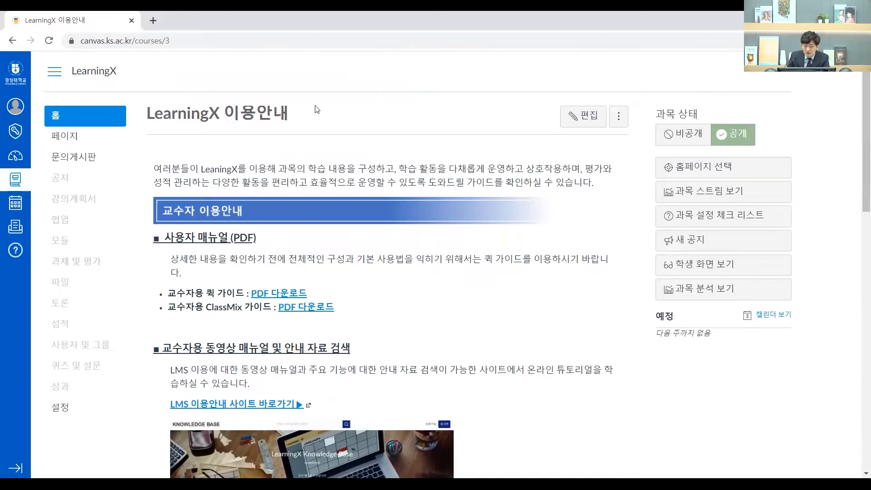
Open the 문의게시판 board, outlining its menu entry and its 글쓰기 control with the pen.
{"action": "mouse_move", "coordinate": [45, 167]}
{"action": "left_mouse_down"}
{"action": "mouse_move", "coordinate": [108, 148]}
{"action": "mouse_move", "coordinate": [52, 149]}
{"action": "left_mouse_up"}
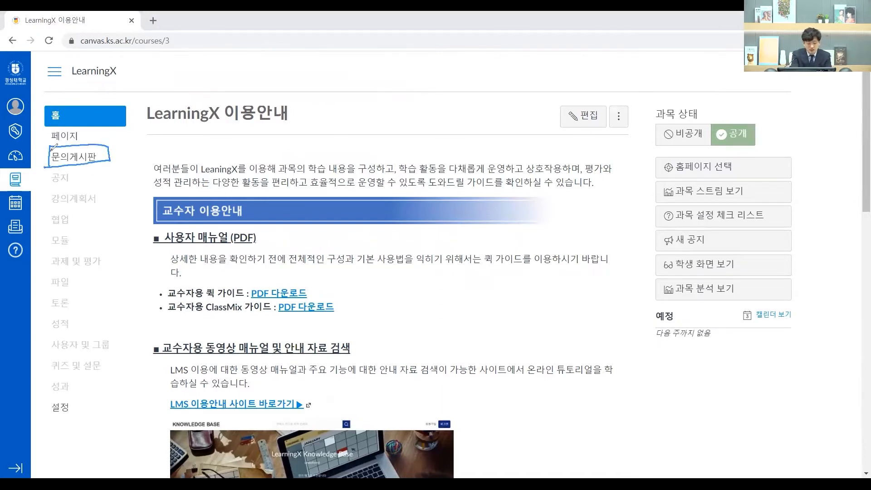
{"action": "left_click", "coordinate": [81, 159]}
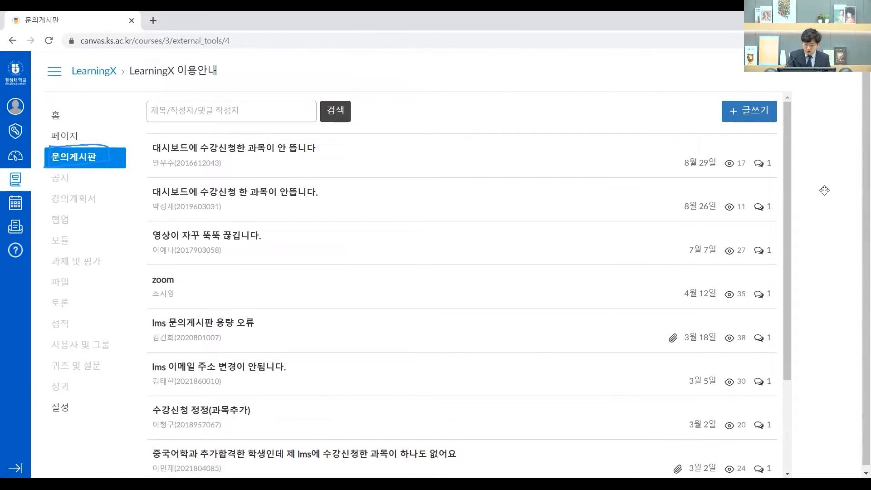
{"action": "mouse_move", "coordinate": [713, 124]}
{"action": "left_mouse_down"}
{"action": "mouse_move", "coordinate": [706, 133]}
{"action": "mouse_move", "coordinate": [708, 91]}
{"action": "left_mouse_up"}
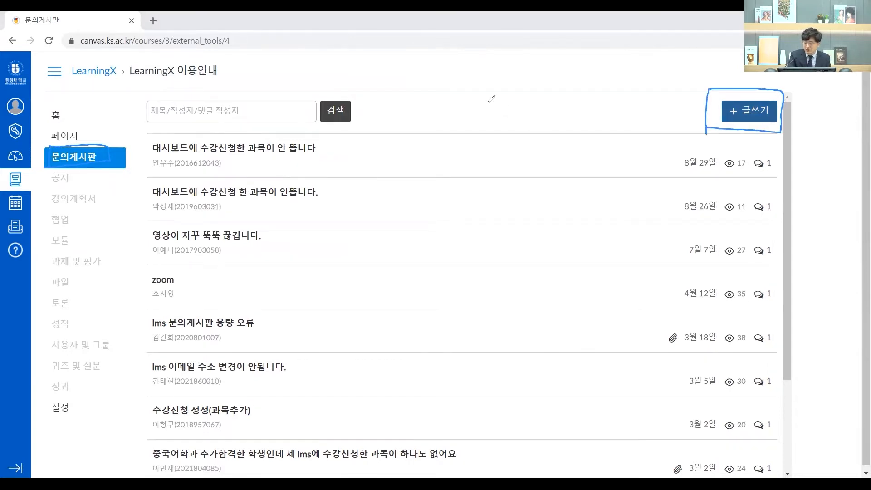
Show the title, body and attachment fields of a new board post, discard the post, and clear the pen marks.
{"action": "left_click", "coordinate": [750, 112]}
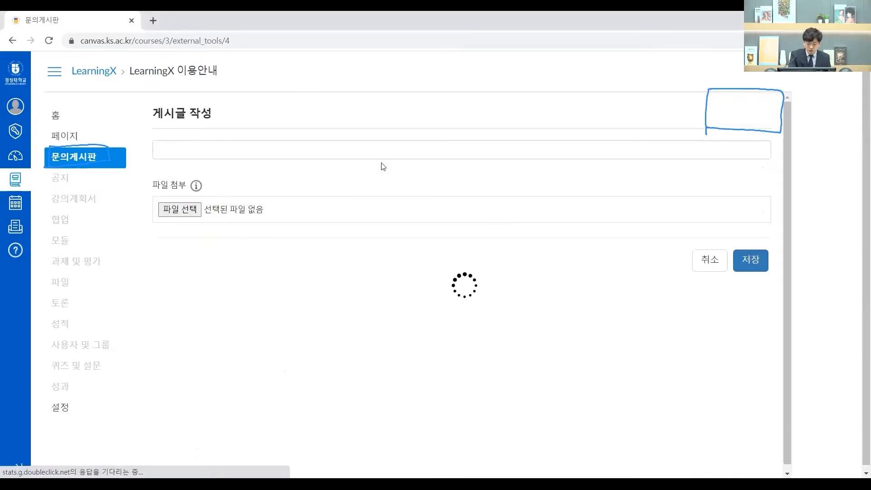
{"action": "left_click", "coordinate": [369, 157]}
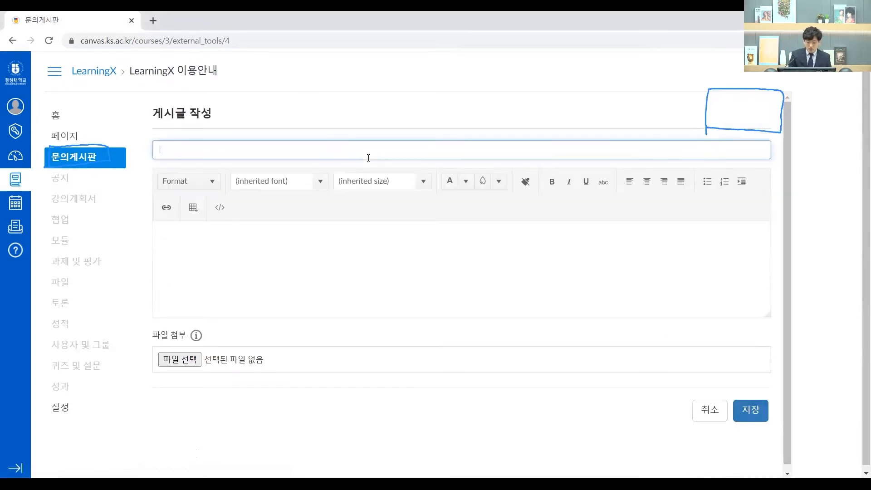
{"action": "left_click", "coordinate": [494, 288]}
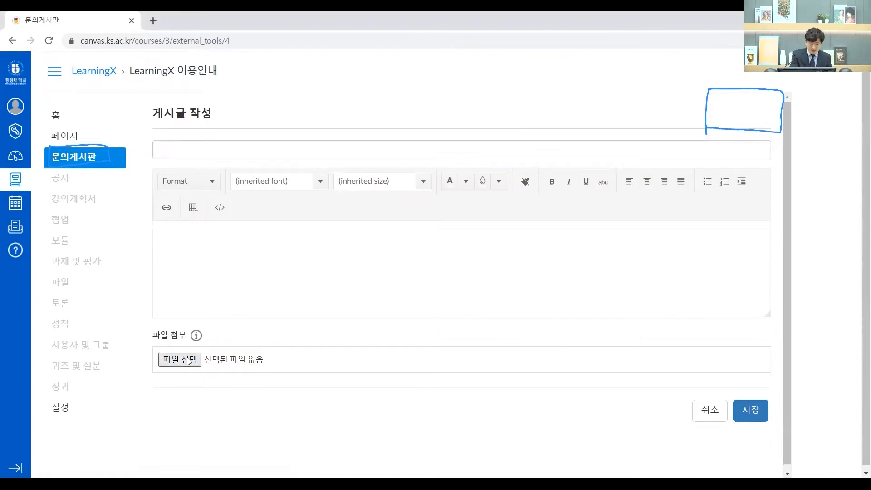
{"action": "left_click", "coordinate": [394, 268]}
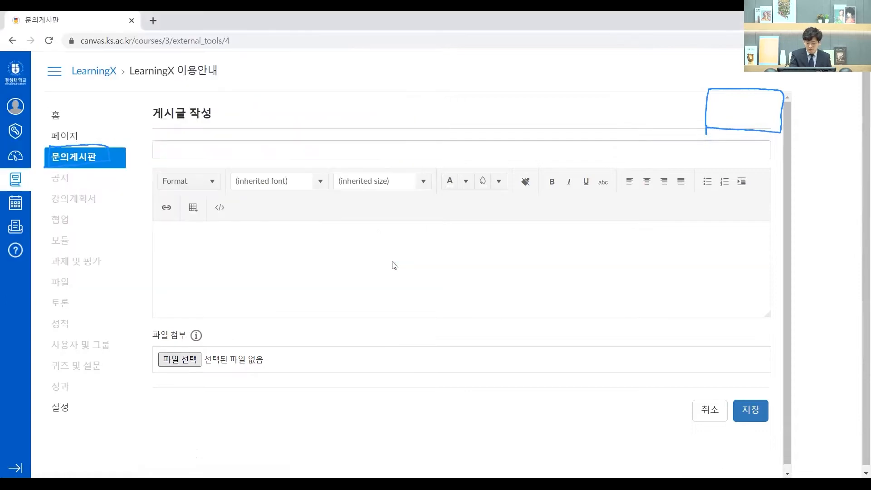
{"action": "left_click", "coordinate": [709, 412]}
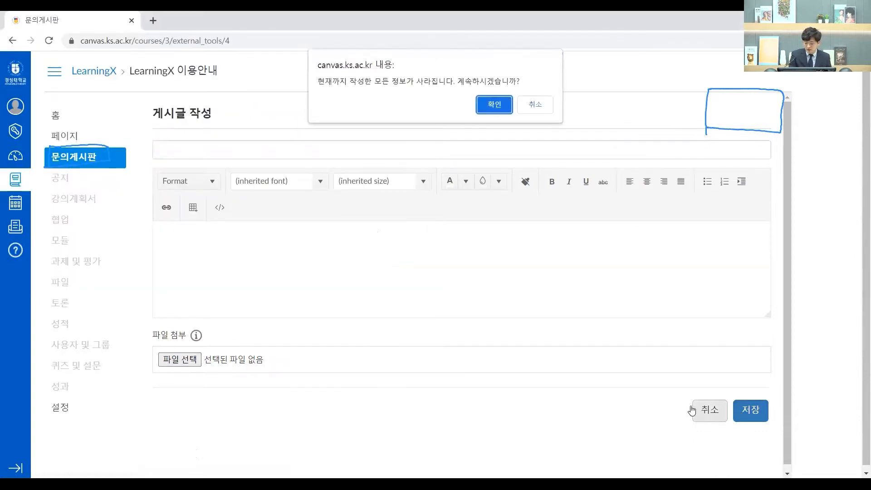
{"action": "left_click", "coordinate": [480, 110]}
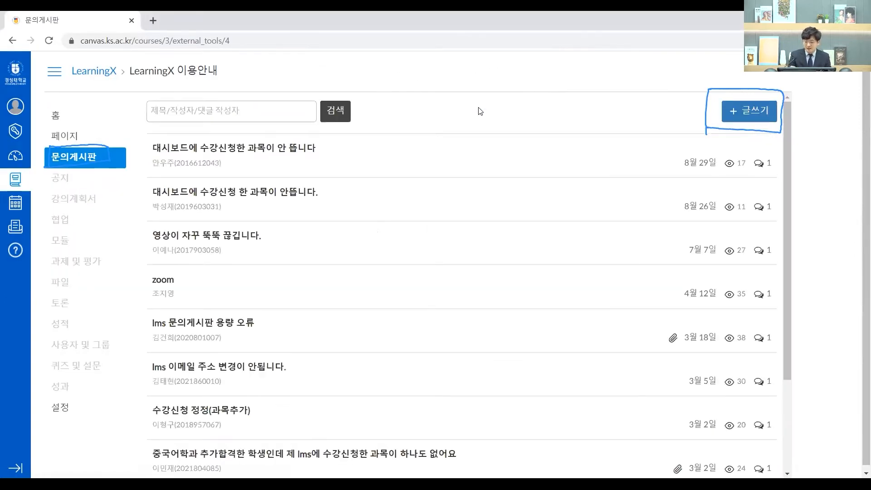
{"action": "key", "text": "Escape"}
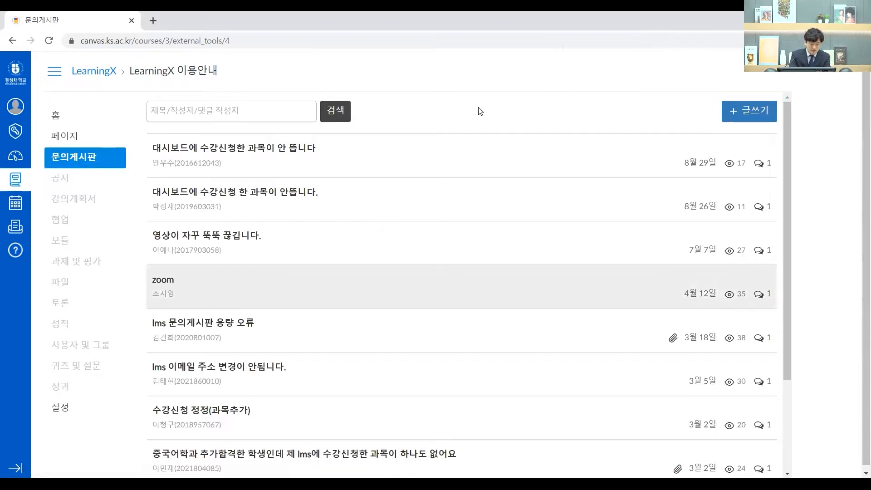
Return to the dashboard and outline the 대시보드 title and the 교육용 테스트 과목 course card with the pen.
{"action": "left_click", "coordinate": [15, 156]}
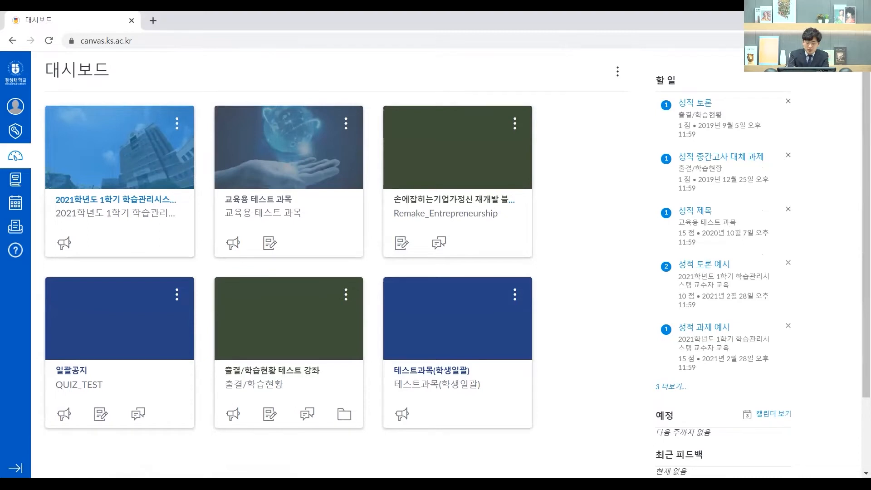
{"action": "left_click_drag", "start_coordinate": [20, 179], "coordinate": [30, 144]}
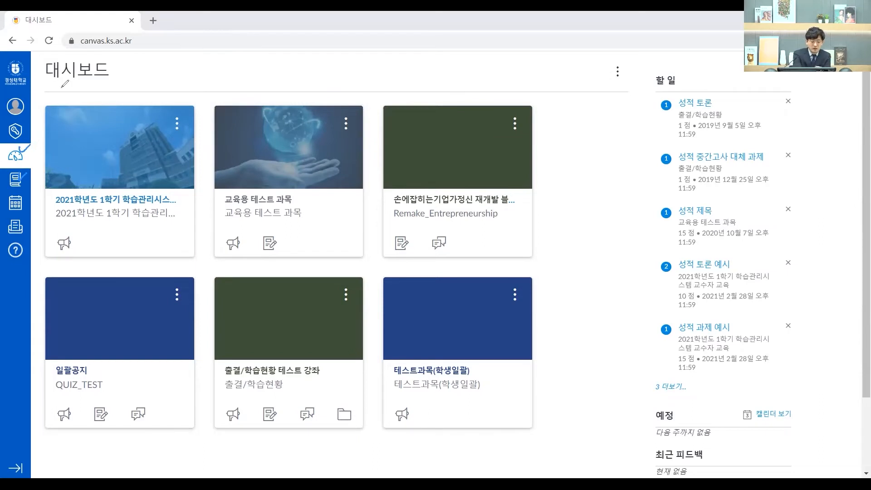
{"action": "mouse_move", "coordinate": [44, 87]}
{"action": "left_mouse_down"}
{"action": "mouse_move", "coordinate": [115, 86]}
{"action": "mouse_move", "coordinate": [56, 51]}
{"action": "mouse_move", "coordinate": [41, 82]}
{"action": "left_mouse_up"}
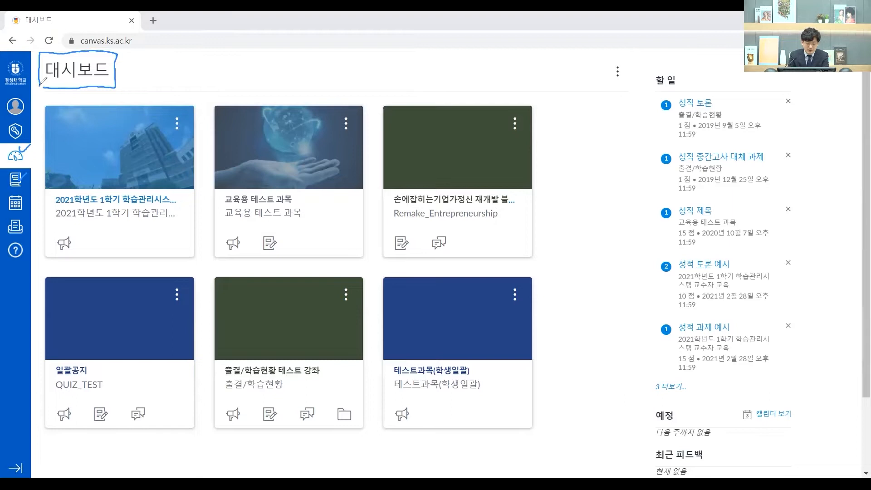
{"action": "mouse_move", "coordinate": [208, 97]}
{"action": "left_mouse_down"}
{"action": "mouse_move", "coordinate": [202, 271]}
{"action": "mouse_move", "coordinate": [373, 273]}
{"action": "mouse_move", "coordinate": [367, 102]}
{"action": "mouse_move", "coordinate": [208, 97]}
{"action": "left_mouse_up"}
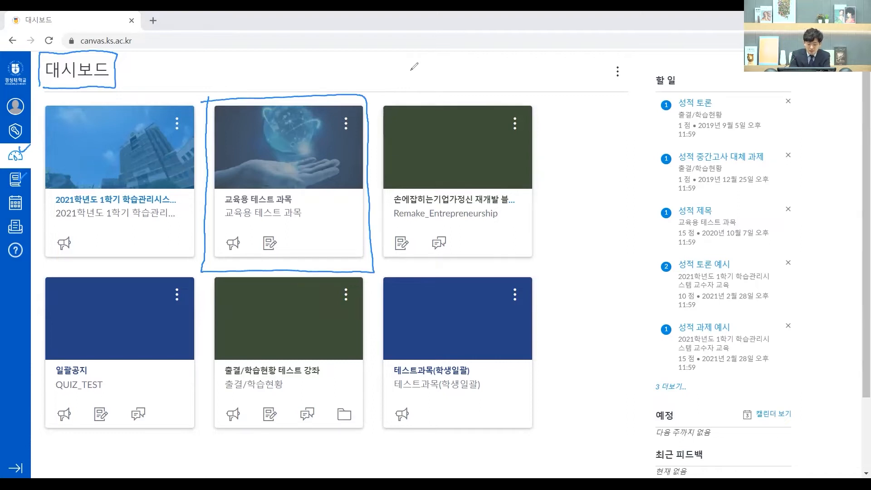
Show the nickname and colour options of the 교육용 테스트 과목 card and close them without changes.
{"action": "left_click", "coordinate": [346, 123]}
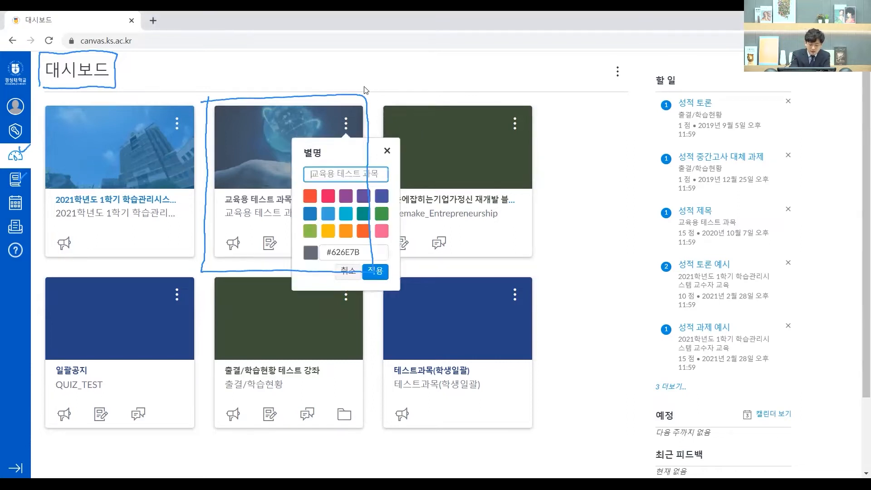
{"action": "left_click", "coordinate": [364, 87]}
{"action": "left_click", "coordinate": [347, 124]}
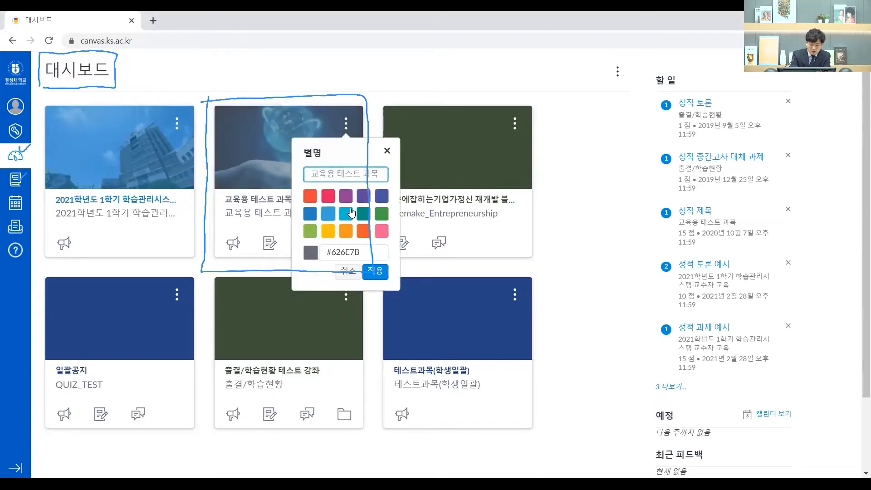
{"action": "left_click", "coordinate": [386, 154]}
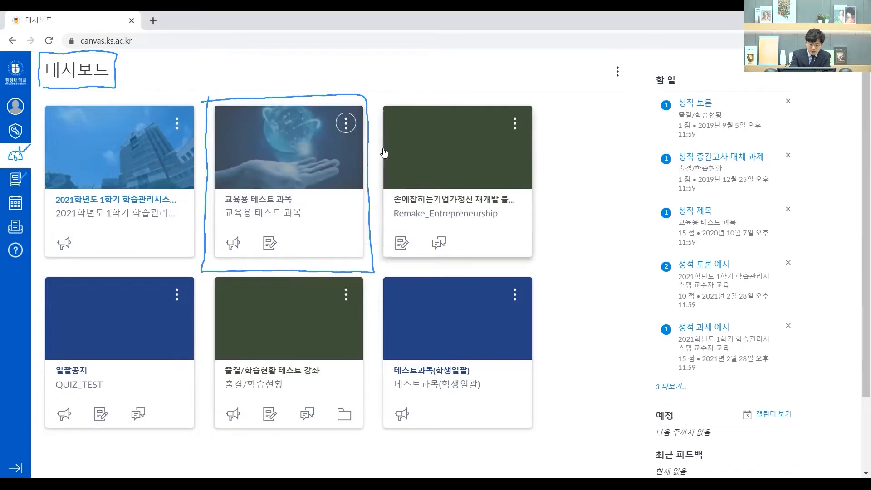
Open the 교육용 테스트 과목 course and outline its title, menu, content area and sidebar with the pen, ticking 할 일 and 예정.
{"action": "left_click", "coordinate": [306, 169]}
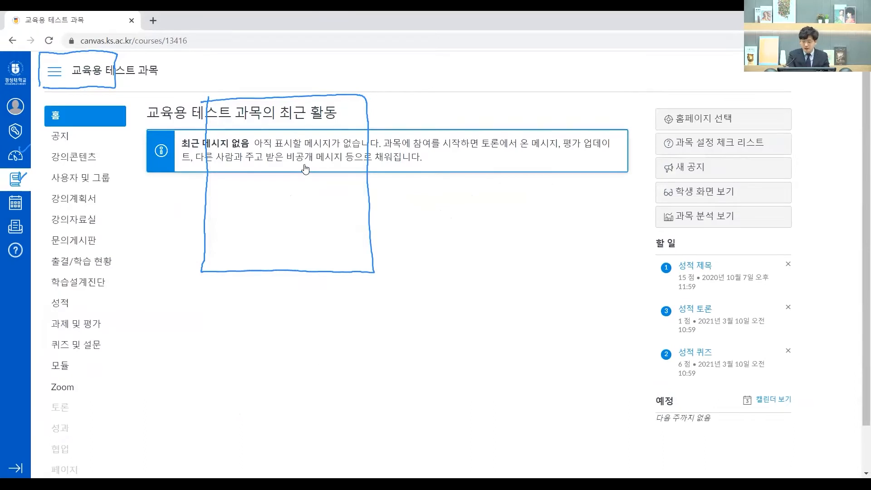
{"action": "key", "text": "Escape"}
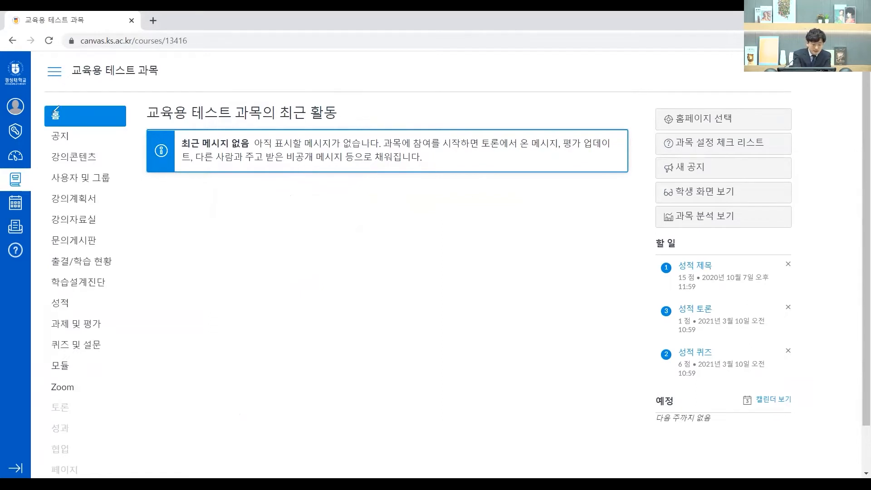
{"action": "mouse_move", "coordinate": [39, 93]}
{"action": "left_mouse_down"}
{"action": "mouse_move", "coordinate": [36, 476]}
{"action": "mouse_move", "coordinate": [128, 309]}
{"action": "mouse_move", "coordinate": [137, 121]}
{"action": "mouse_move", "coordinate": [41, 97]}
{"action": "mouse_move", "coordinate": [68, 56]}
{"action": "mouse_move", "coordinate": [169, 61]}
{"action": "mouse_move", "coordinate": [61, 95]}
{"action": "left_mouse_up"}
{"action": "mouse_move", "coordinate": [140, 101]}
{"action": "left_mouse_down"}
{"action": "mouse_move", "coordinate": [142, 363]}
{"action": "mouse_move", "coordinate": [181, 467]}
{"action": "mouse_move", "coordinate": [581, 473]}
{"action": "mouse_move", "coordinate": [639, 322]}
{"action": "mouse_move", "coordinate": [551, 108]}
{"action": "mouse_move", "coordinate": [139, 100]}
{"action": "left_mouse_up"}
{"action": "mouse_move", "coordinate": [645, 97]}
{"action": "left_mouse_down"}
{"action": "mouse_move", "coordinate": [654, 331]}
{"action": "mouse_move", "coordinate": [731, 462]}
{"action": "mouse_move", "coordinate": [805, 289]}
{"action": "mouse_move", "coordinate": [766, 84]}
{"action": "mouse_move", "coordinate": [652, 88]}
{"action": "left_mouse_up"}
{"action": "left_click_drag", "start_coordinate": [683, 238], "coordinate": [698, 236]}
{"action": "left_click_drag", "start_coordinate": [681, 395], "coordinate": [695, 396]}
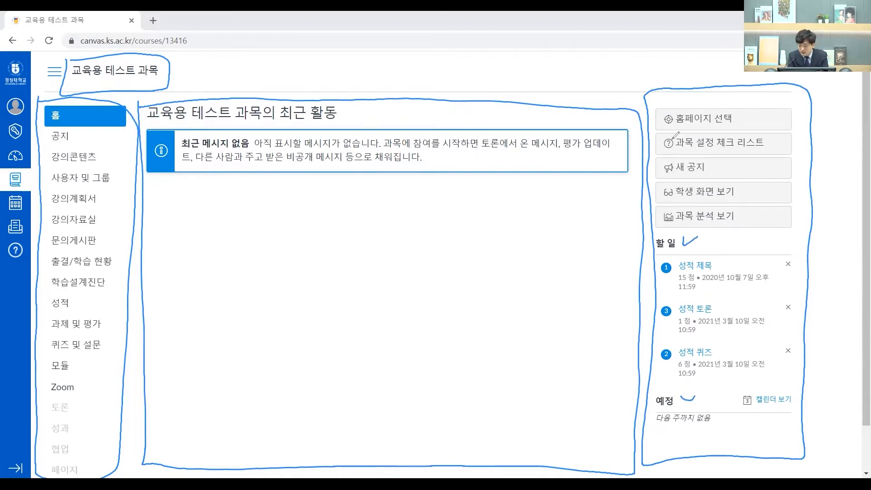
Dot 홈페이지 선택, 과목 설정 체크 리스트, 새 공지 and 학생 화면 보기 with the pen, and clear all marks.
{"action": "left_click", "coordinate": [747, 120]}
{"action": "left_click", "coordinate": [779, 139]}
{"action": "left_click", "coordinate": [724, 168]}
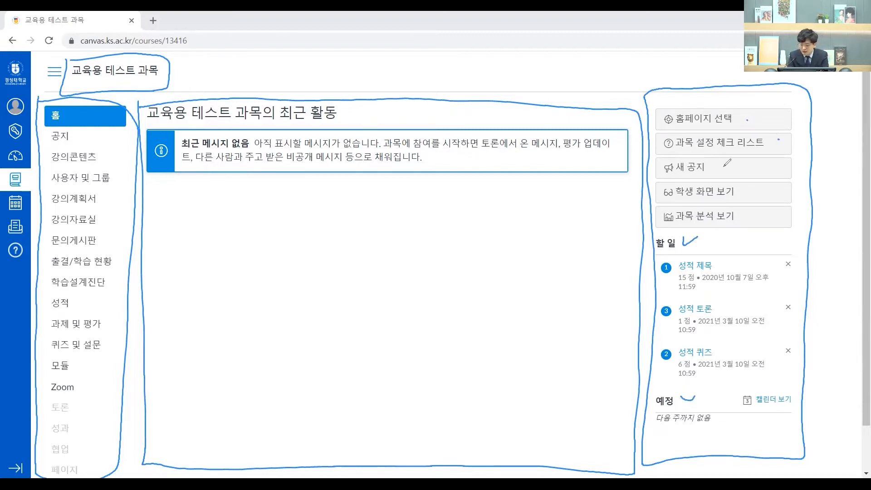
{"action": "left_click", "coordinate": [715, 198]}
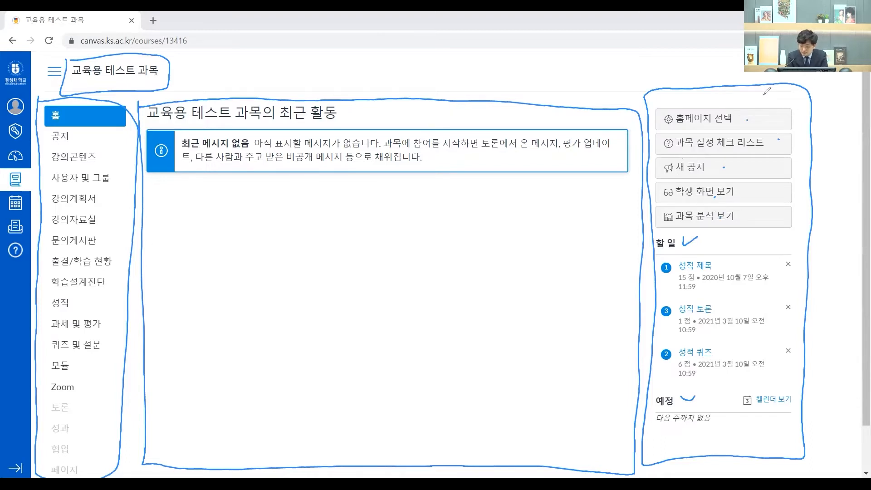
{"action": "key", "text": "e"}
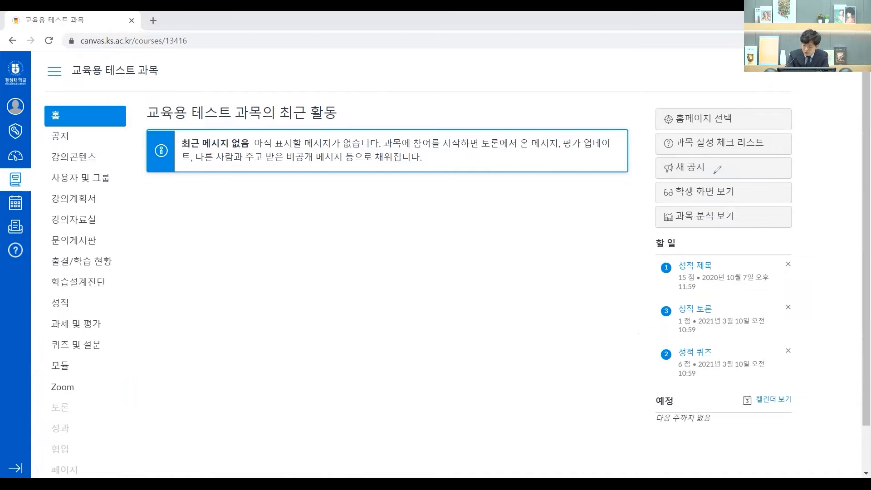
Tick 새 공지 and 학생 화면 보기 with the pen, and open the form for a new course announcement.
{"action": "mouse_move", "coordinate": [714, 164]}
{"action": "left_mouse_down"}
{"action": "mouse_move", "coordinate": [723, 160]}
{"action": "mouse_move", "coordinate": [724, 181]}
{"action": "left_mouse_up"}
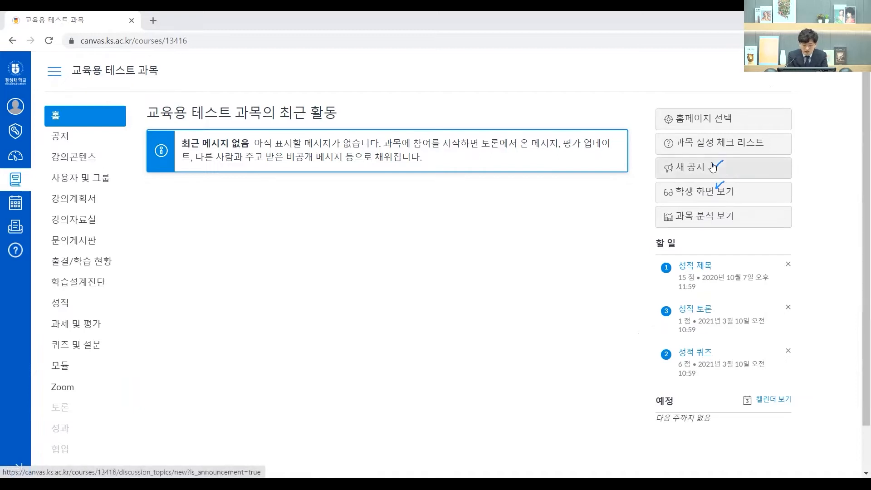
{"action": "left_click", "coordinate": [713, 168]}
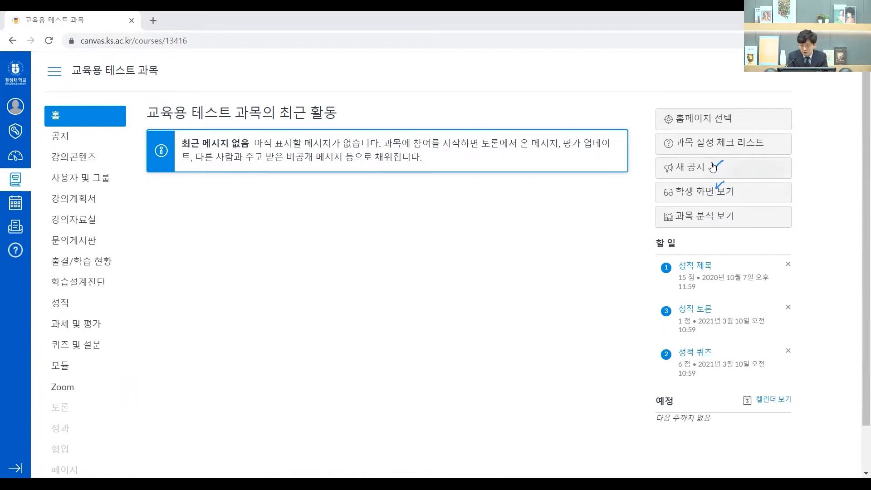
{"action": "left_click", "coordinate": [697, 167]}
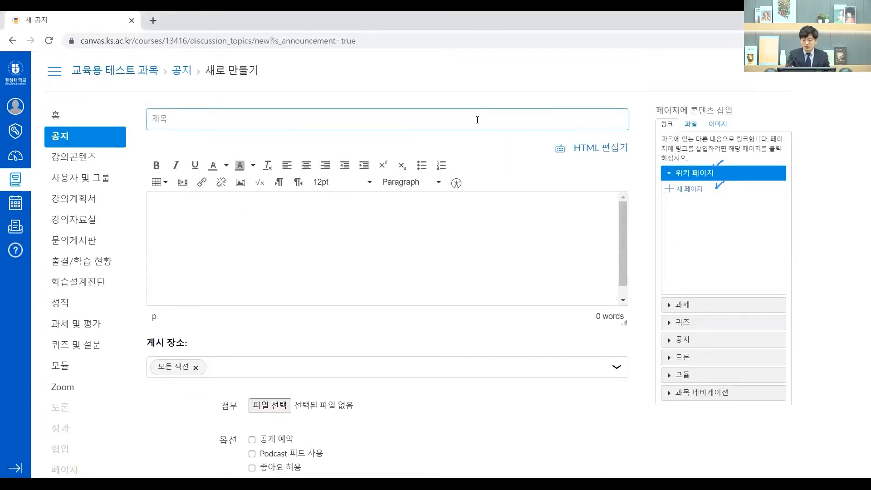
Circle the title and body fields with the pen, and enter the title 공지글 제목 and the body 내용.
{"action": "left_click_drag", "start_coordinate": [171, 142], "coordinate": [165, 145]}
{"action": "mouse_move", "coordinate": [175, 231]}
{"action": "left_mouse_down"}
{"action": "mouse_move", "coordinate": [216, 211]}
{"action": "mouse_move", "coordinate": [172, 256]}
{"action": "left_mouse_up"}
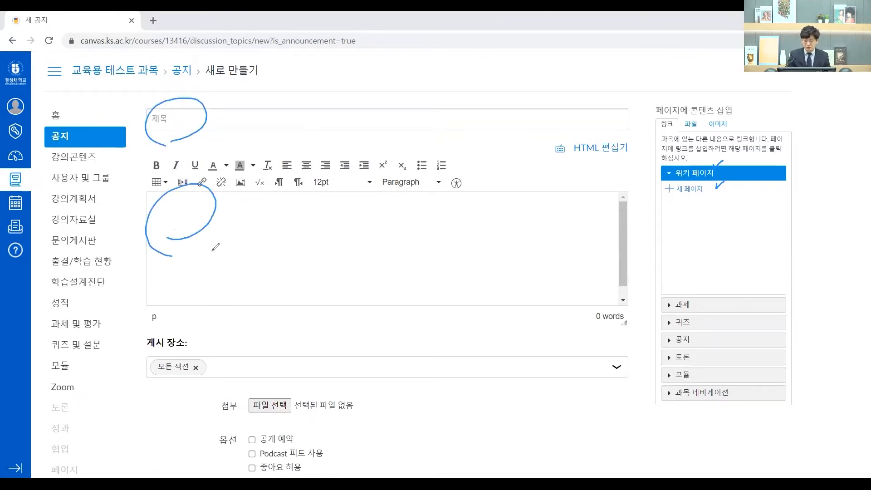
{"action": "left_click", "coordinate": [390, 120]}
{"action": "type", "text": "공지"}
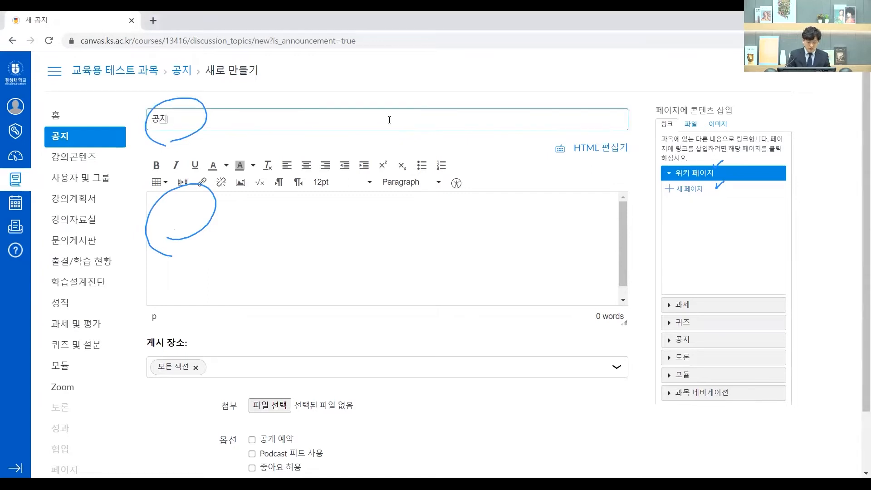
{"action": "type", "text": "글 제목"}
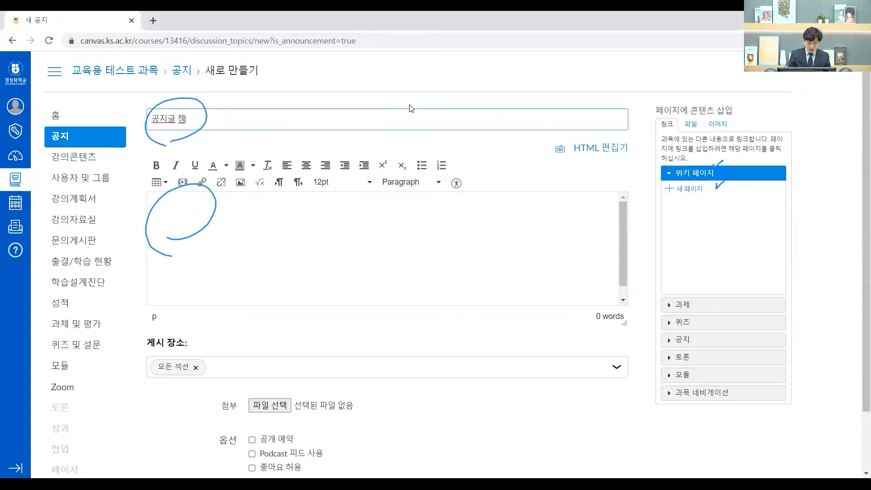
{"action": "left_click", "coordinate": [420, 206]}
{"action": "type", "text": "ㄴㅐ용"}
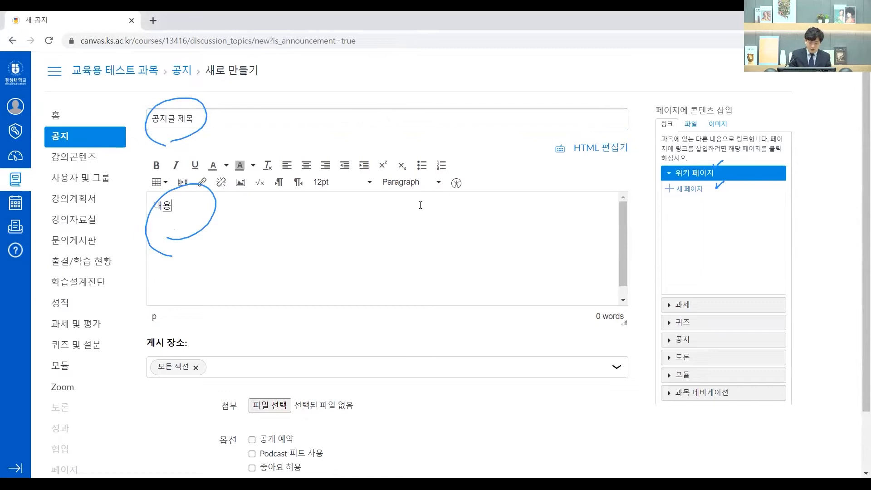
Circle 파일 선택 with the pen, clear the mark, and box the 공개 예약 option.
{"action": "scroll", "coordinate": [373, 236], "scroll_direction": "down", "scroll_amount": 1}
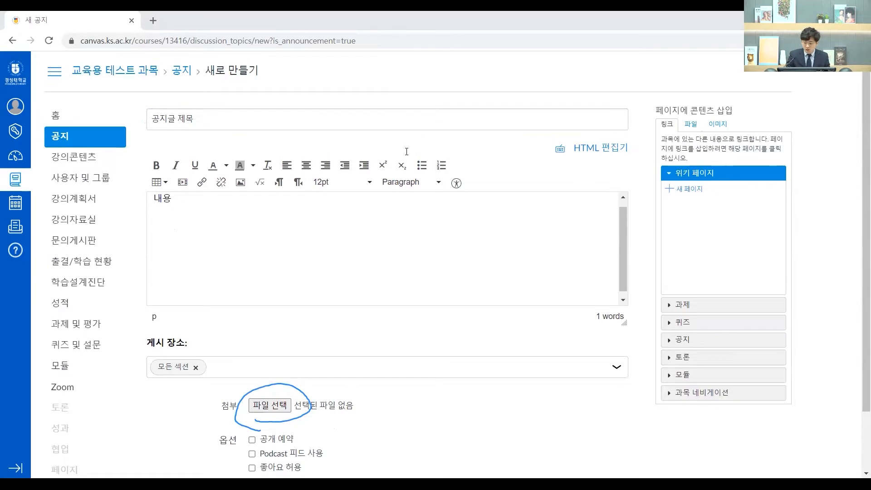
{"action": "scroll", "coordinate": [407, 152], "scroll_direction": "down", "scroll_amount": 2}
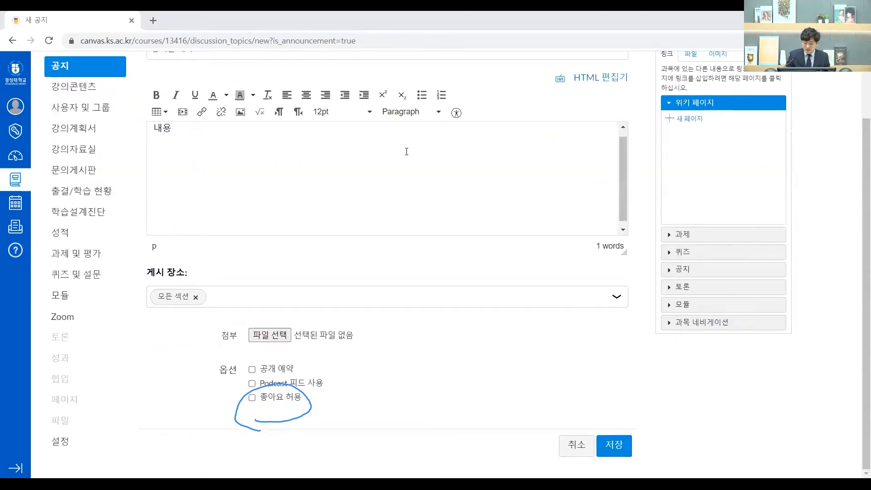
{"action": "key", "text": "Escape"}
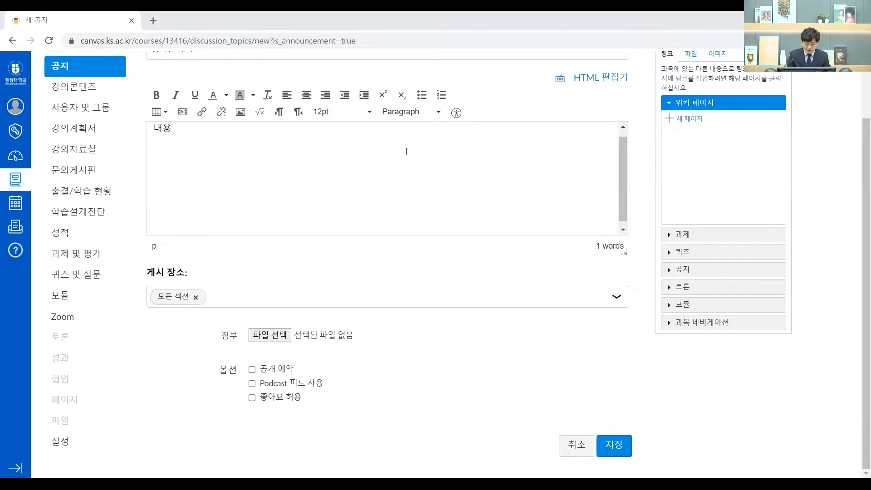
{"action": "mouse_move", "coordinate": [218, 376]}
{"action": "left_mouse_down"}
{"action": "mouse_move", "coordinate": [253, 384]}
{"action": "mouse_move", "coordinate": [301, 357]}
{"action": "mouse_move", "coordinate": [216, 375]}
{"action": "left_mouse_up"}
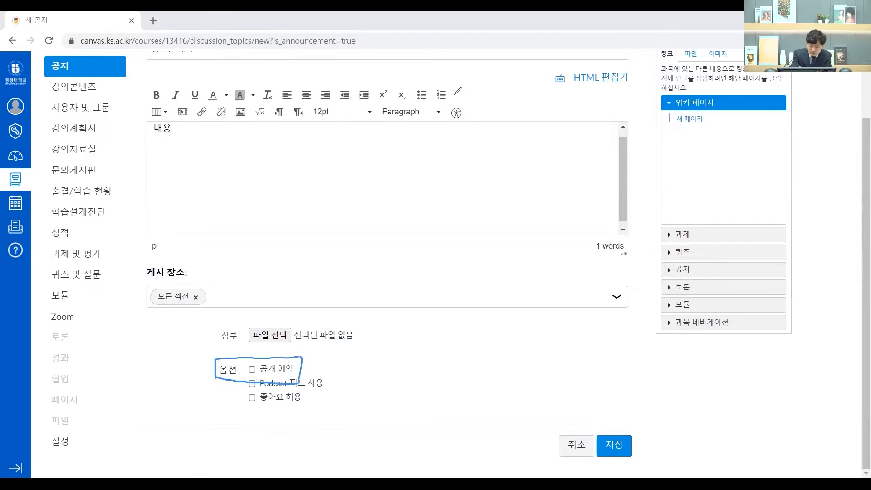
Enable 공개 예약 and schedule the announcement's release for 2022년 2월 16일 오전 10:47.
{"action": "left_click", "coordinate": [253, 369]}
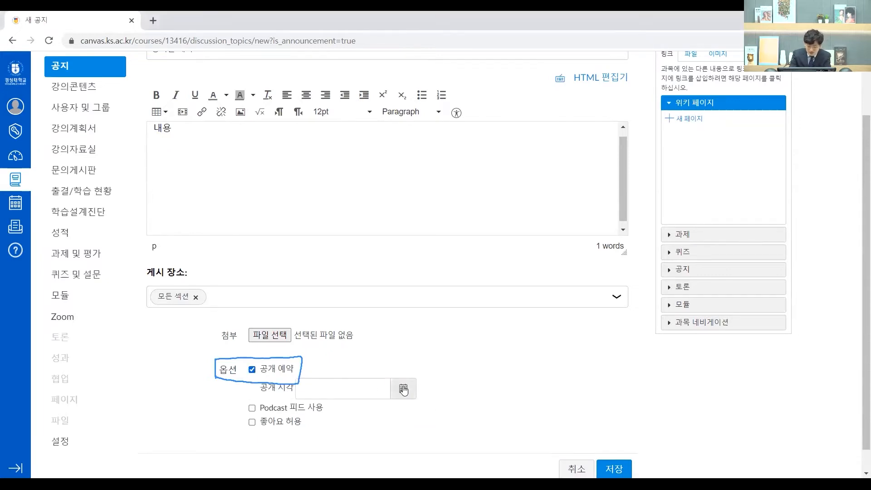
{"action": "left_click", "coordinate": [403, 389]}
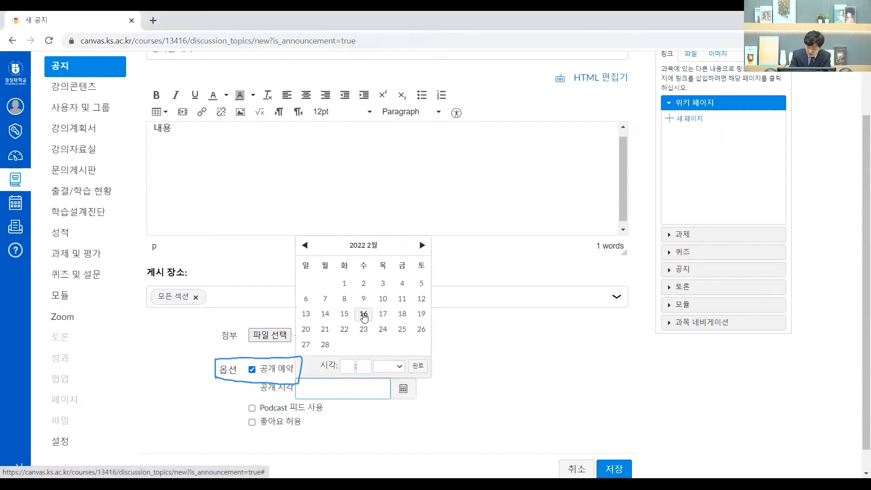
{"action": "left_click", "coordinate": [364, 314]}
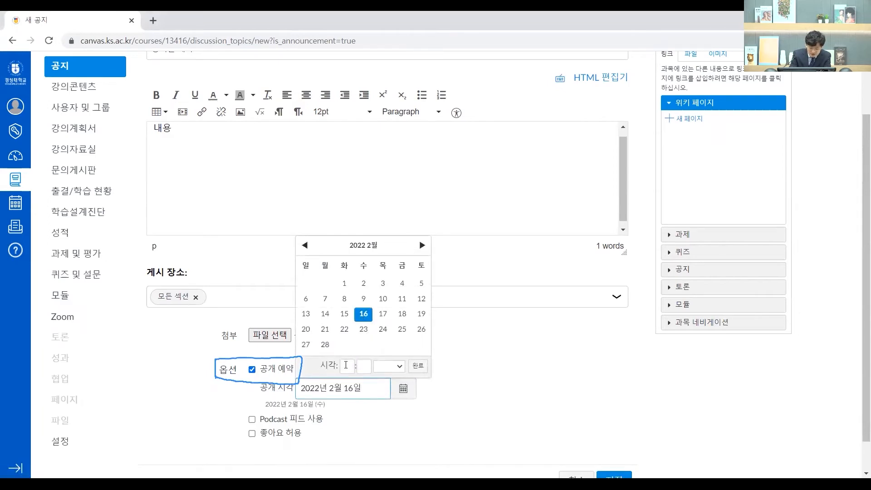
{"action": "left_click", "coordinate": [347, 365]}
{"action": "type", "text": "10"}
{"action": "left_click", "coordinate": [364, 366]}
{"action": "type", "text": "47"}
{"action": "left_click", "coordinate": [403, 368]}
{"action": "left_click", "coordinate": [389, 383]}
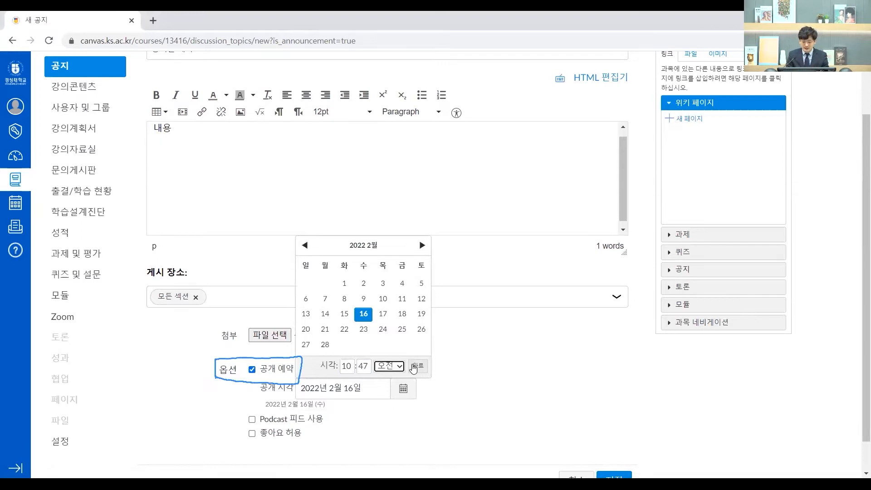
{"action": "left_click", "coordinate": [414, 367]}
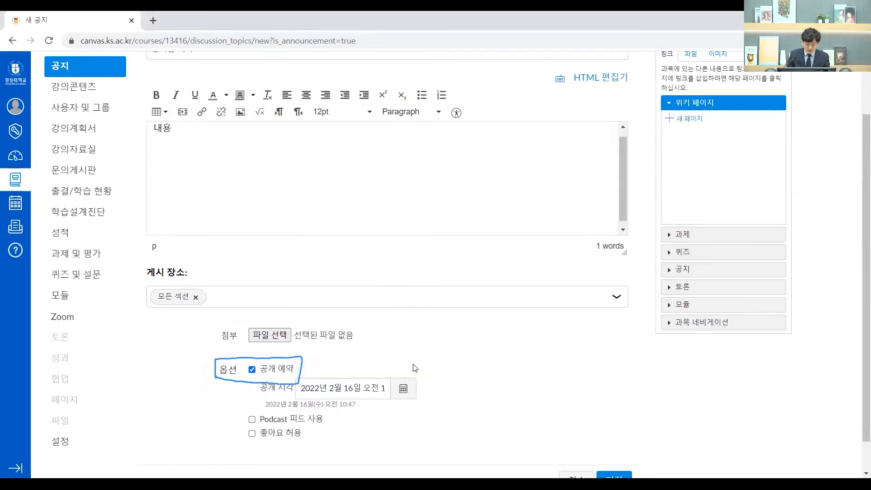
Save the announcement and highlight the line under its body about when it is displayed to users.
{"action": "scroll", "coordinate": [447, 402], "scroll_direction": "down", "scroll_amount": 1}
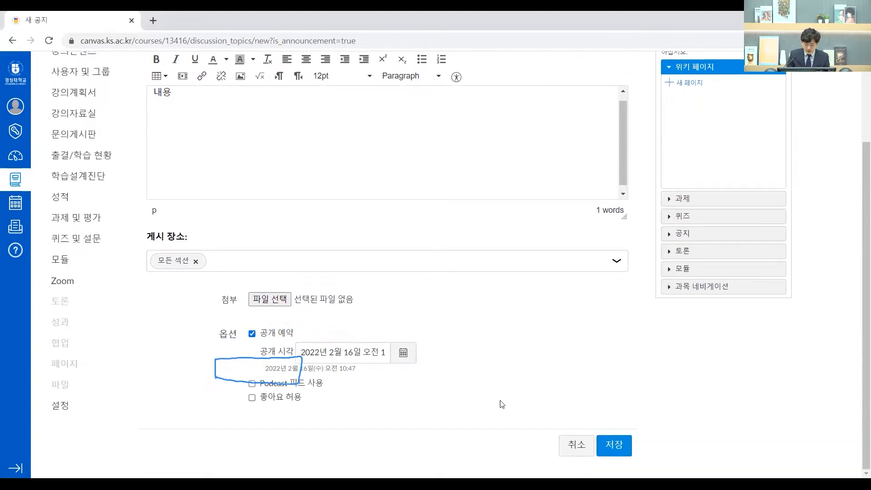
{"action": "left_click", "coordinate": [628, 444]}
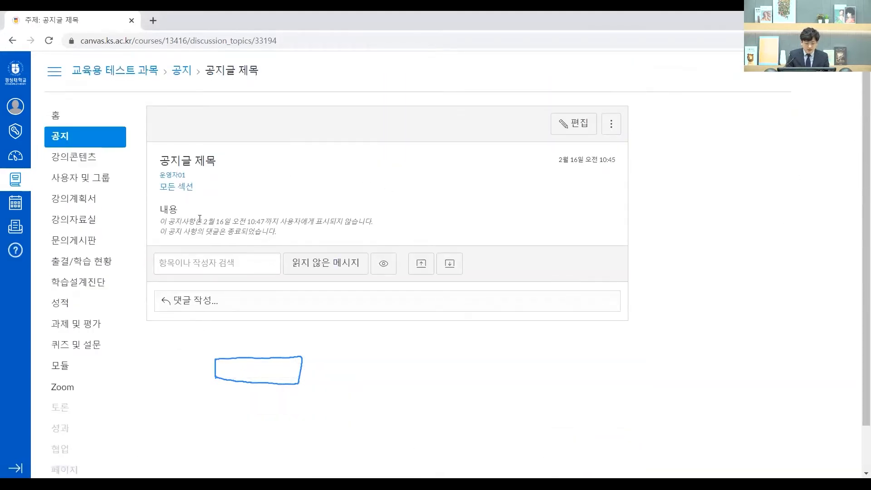
{"action": "left_click_drag", "start_coordinate": [166, 221], "coordinate": [374, 223]}
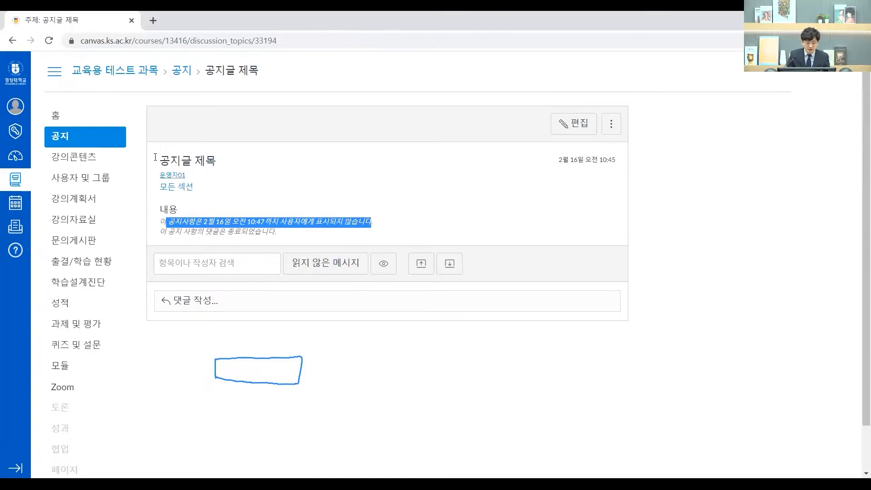
Open the course's 공지 list and highlight the scheduled release time of 공지글 제목.
{"action": "left_click", "coordinate": [86, 136]}
{"action": "scroll", "coordinate": [364, 189], "scroll_direction": "down", "scroll_amount": 1}
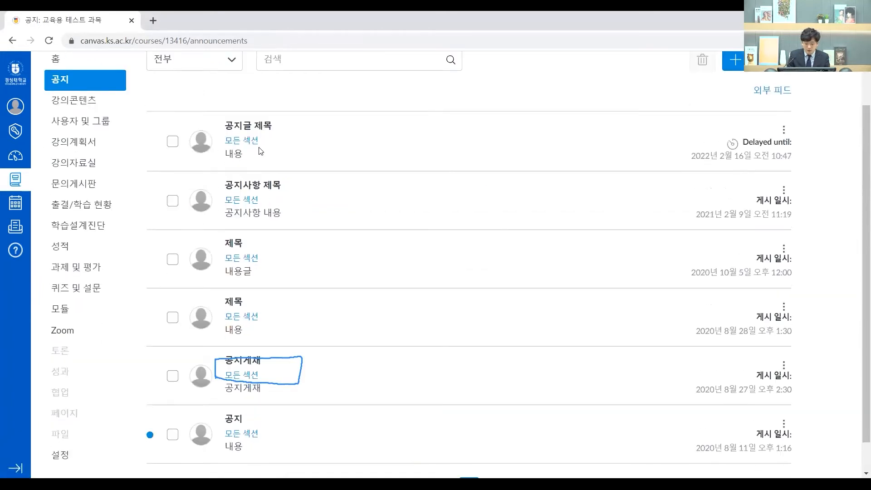
{"action": "left_click_drag", "start_coordinate": [743, 142], "coordinate": [660, 161]}
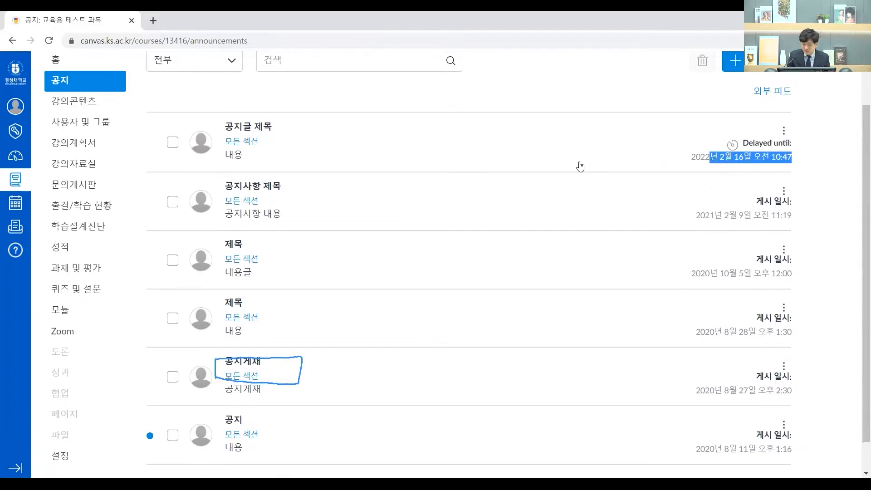
Tick 학생 화면 보기 on the course home page, enter student view, and outline the 학생 모드로 로그인 됨 label with the pen.
{"action": "scroll", "coordinate": [453, 149], "scroll_direction": "up", "scroll_amount": 2}
{"action": "left_click", "coordinate": [103, 125]}
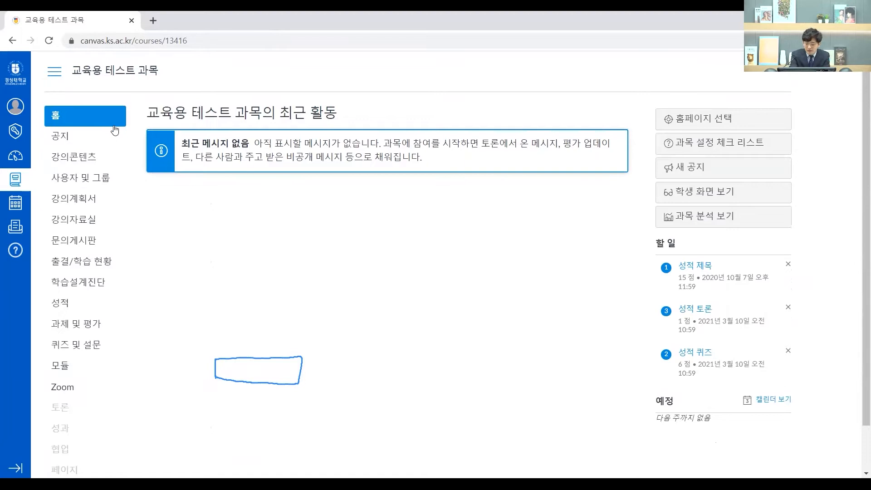
{"action": "left_click_drag", "start_coordinate": [656, 182], "coordinate": [680, 184]}
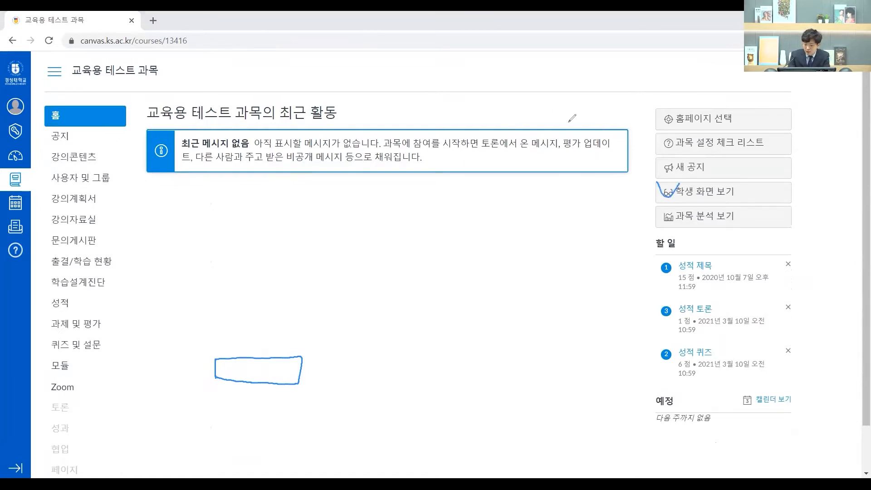
{"action": "left_click", "coordinate": [704, 193]}
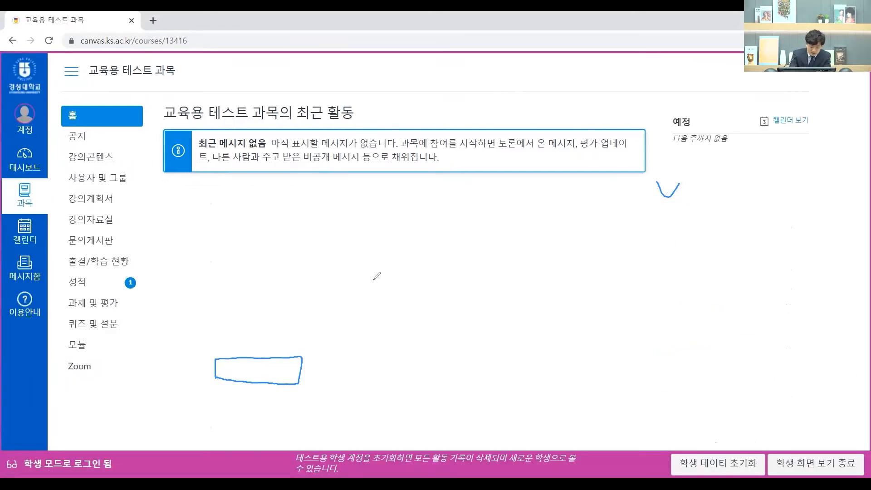
{"action": "mouse_move", "coordinate": [29, 472]}
{"action": "left_mouse_down"}
{"action": "mouse_move", "coordinate": [114, 454]}
{"action": "mouse_move", "coordinate": [104, 446]}
{"action": "mouse_move", "coordinate": [28, 475]}
{"action": "left_mouse_up"}
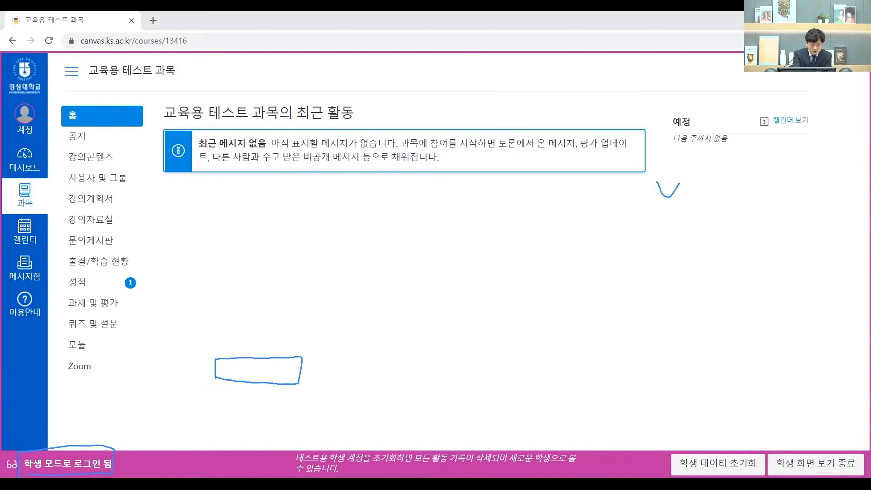
Examine the 공지 list in student view, highlighting the posting date of 공지사항 제목, and leave student view.
{"action": "left_click", "coordinate": [135, 145]}
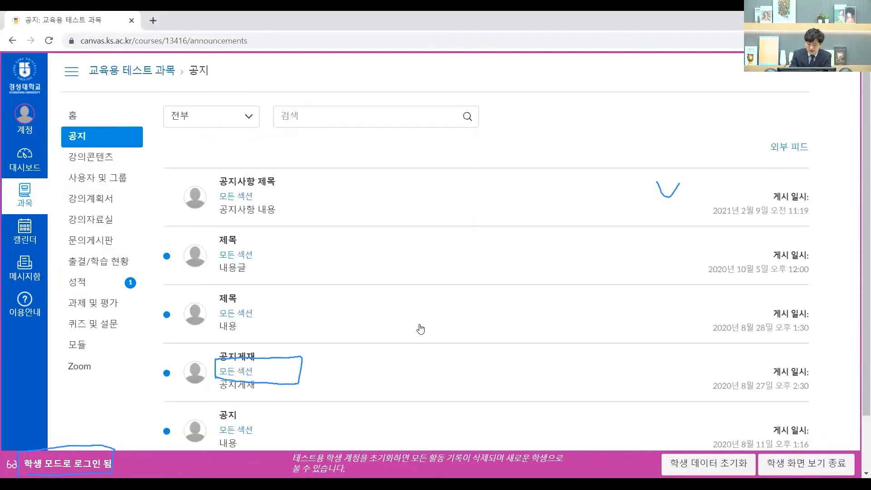
{"action": "scroll", "coordinate": [452, 306], "scroll_direction": "down", "scroll_amount": 2}
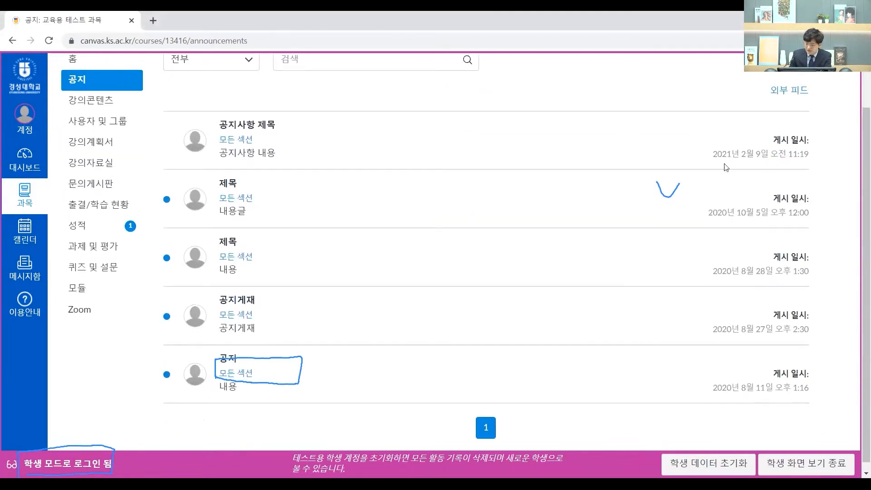
{"action": "left_click_drag", "start_coordinate": [732, 153], "coordinate": [769, 153]}
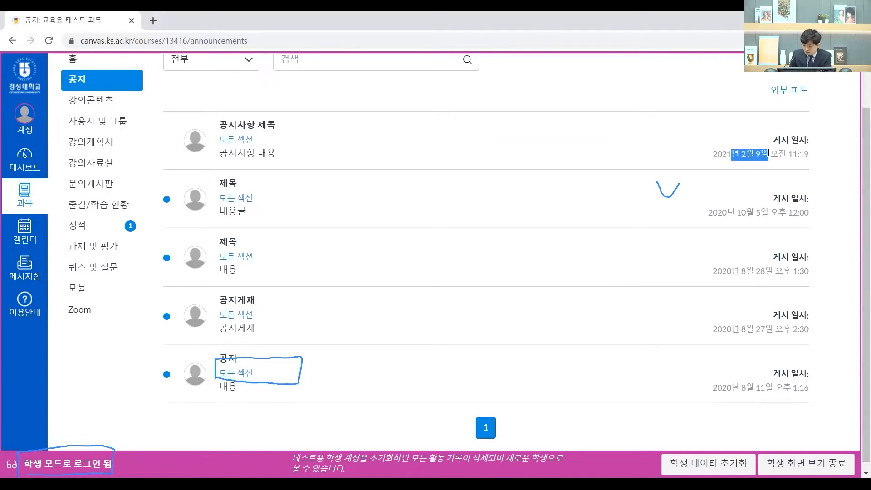
{"action": "left_click", "coordinate": [731, 154]}
{"action": "scroll", "coordinate": [736, 163], "scroll_direction": "up", "scroll_amount": 2}
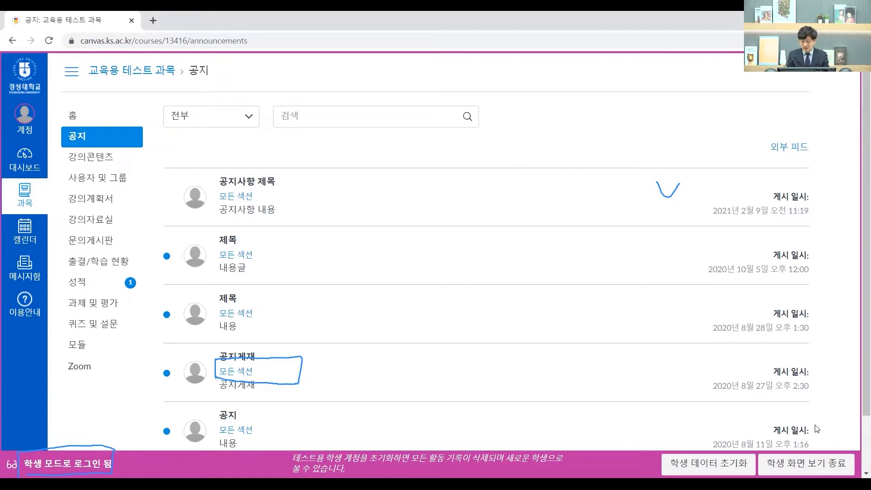
{"action": "left_click", "coordinate": [798, 466]}
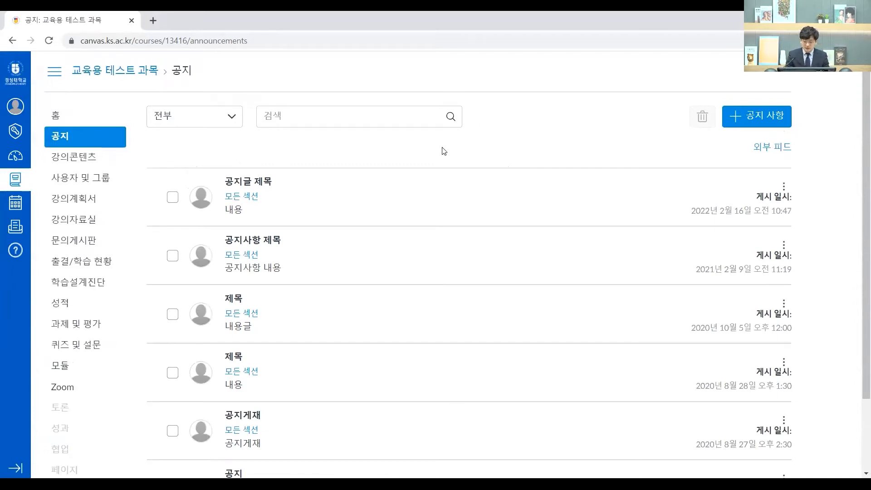
Circle 편집 on the 공지글 제목 announcement with the pen, and open its edit form to review the fields and options.
{"action": "scroll", "coordinate": [336, 183], "scroll_direction": "down", "scroll_amount": 1}
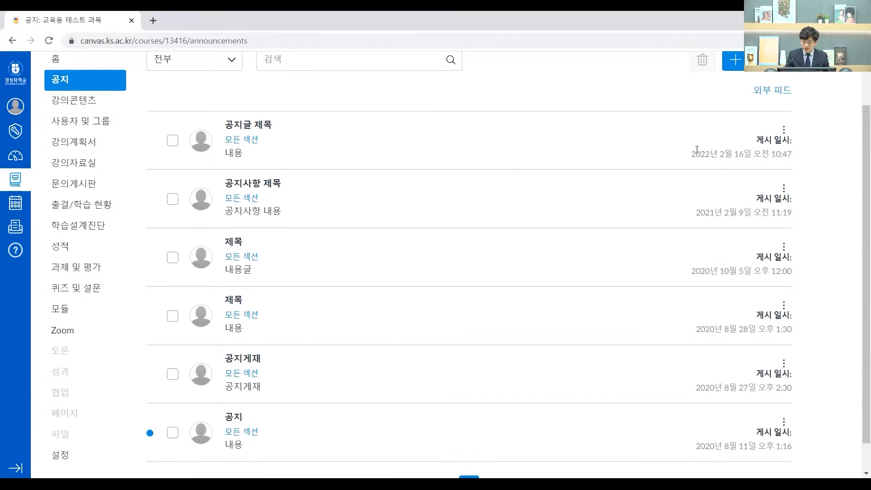
{"action": "left_click", "coordinate": [261, 133]}
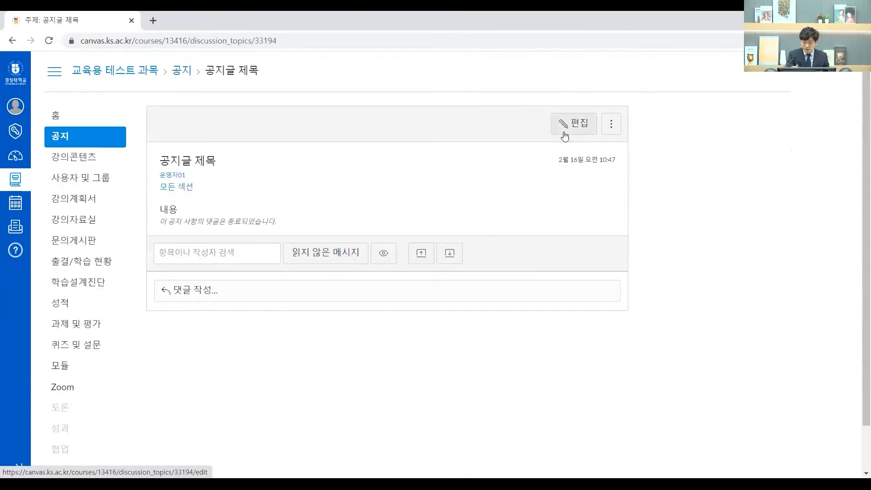
{"action": "left_click_drag", "start_coordinate": [555, 138], "coordinate": [562, 145]}
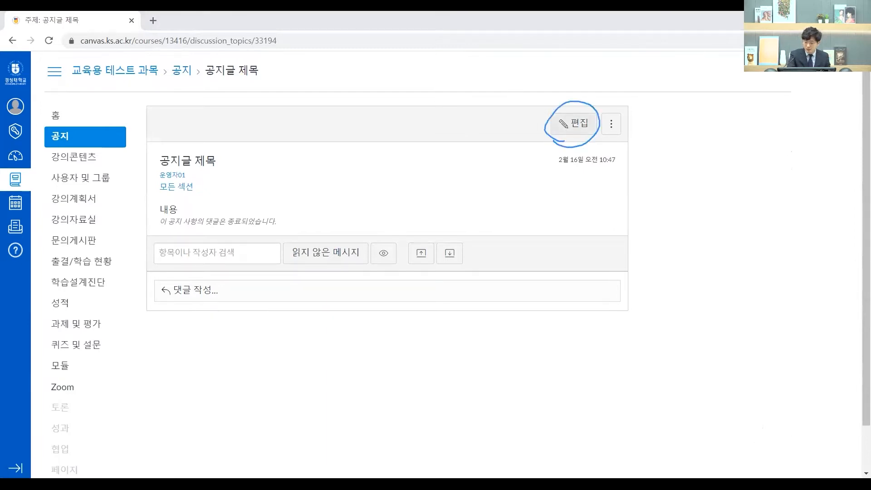
{"action": "key", "text": "Right"}
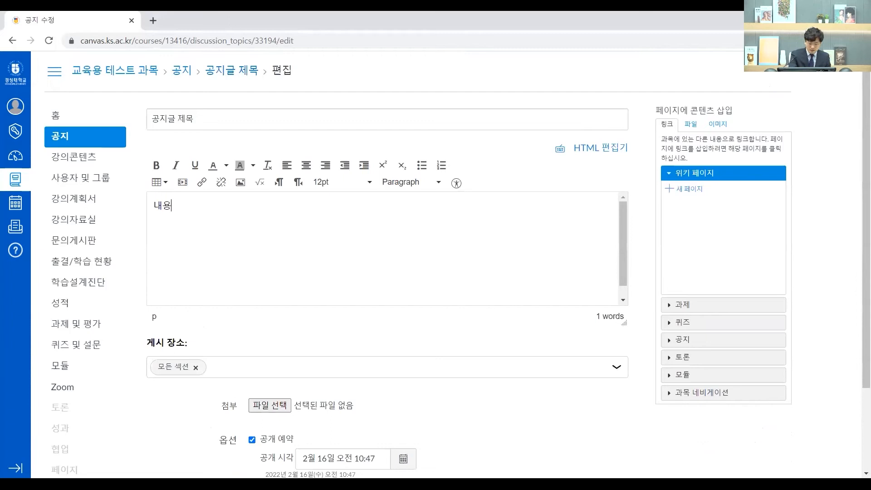
{"action": "scroll", "coordinate": [792, 144], "scroll_direction": "down", "scroll_amount": 2}
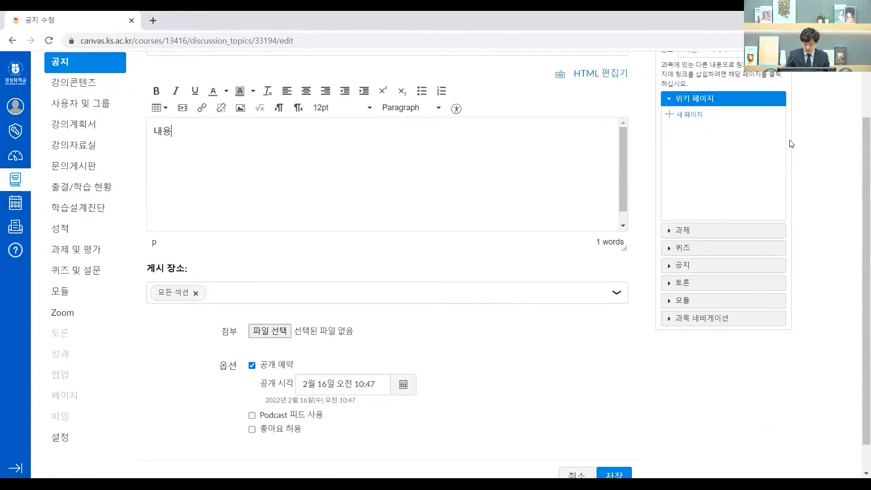
{"action": "scroll", "coordinate": [566, 310], "scroll_direction": "up", "scroll_amount": 2}
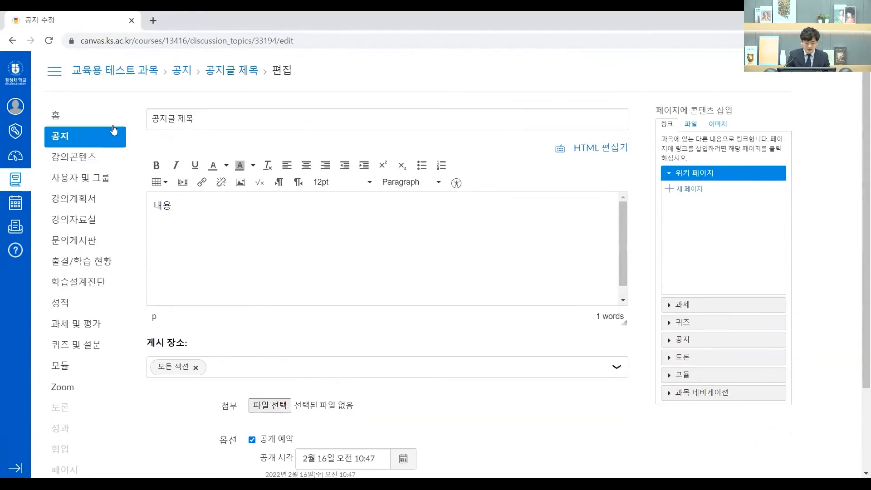
Enter student view from the course home page and open the 공지 list to check for 공지글 제목.
{"action": "left_click", "coordinate": [111, 122]}
{"action": "left_click", "coordinate": [492, 103]}
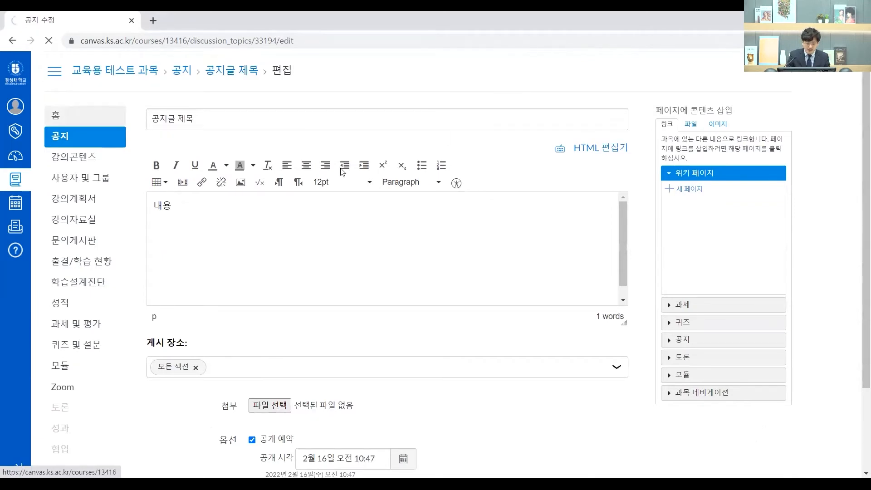
{"action": "left_click", "coordinate": [79, 144]}
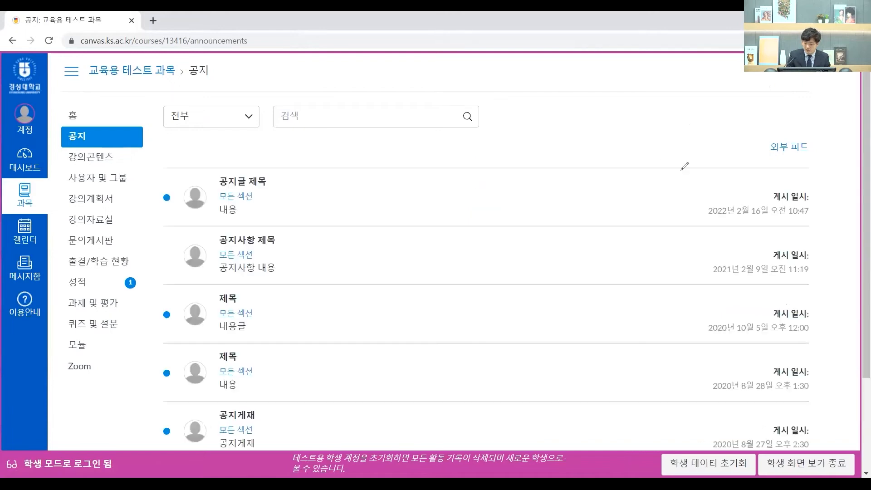
Outline the 공지글 제목 announcement and its posting date in student view, and circle the read-status positions of 제목 and 공지사항 제목 with the pen.
{"action": "mouse_move", "coordinate": [698, 185]}
{"action": "left_mouse_down"}
{"action": "mouse_move", "coordinate": [848, 205]}
{"action": "mouse_move", "coordinate": [846, 189]}
{"action": "left_mouse_up"}
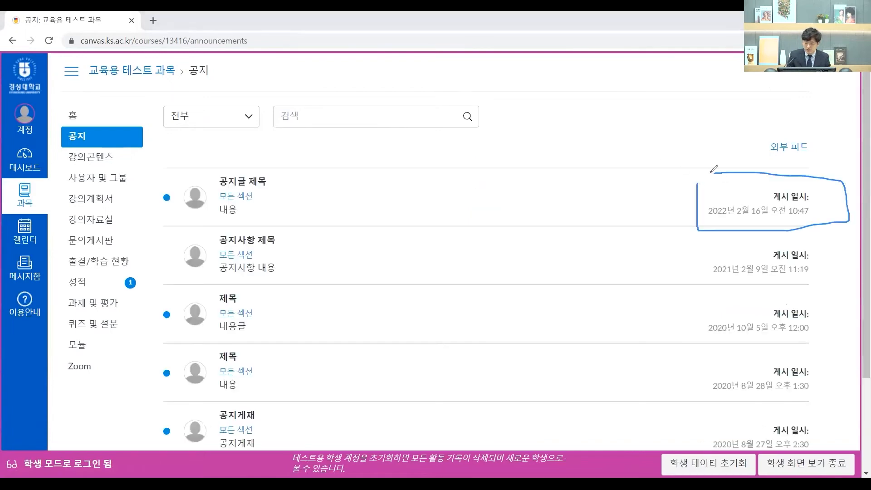
{"action": "mouse_move", "coordinate": [160, 170]}
{"action": "left_mouse_down"}
{"action": "mouse_move", "coordinate": [172, 226]}
{"action": "mouse_move", "coordinate": [267, 171]}
{"action": "mouse_move", "coordinate": [169, 178]}
{"action": "left_mouse_up"}
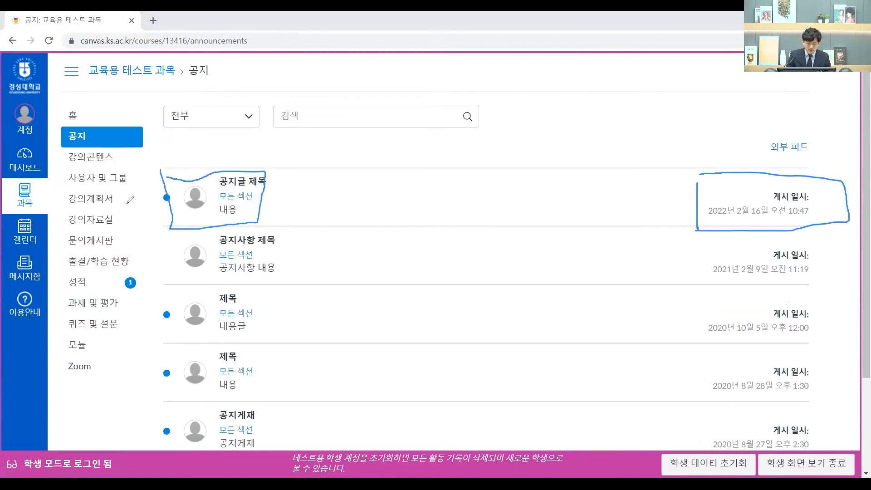
{"action": "left_click_drag", "start_coordinate": [165, 326], "coordinate": [179, 301]}
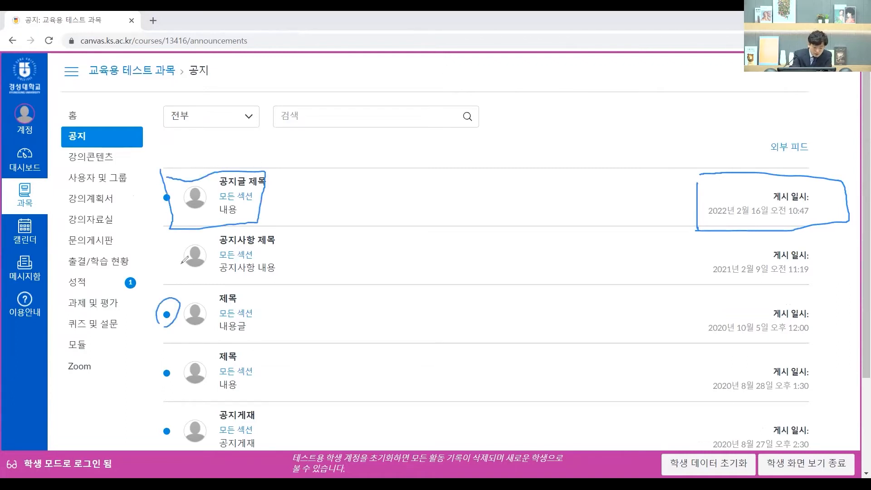
{"action": "left_click_drag", "start_coordinate": [170, 262], "coordinate": [177, 259]}
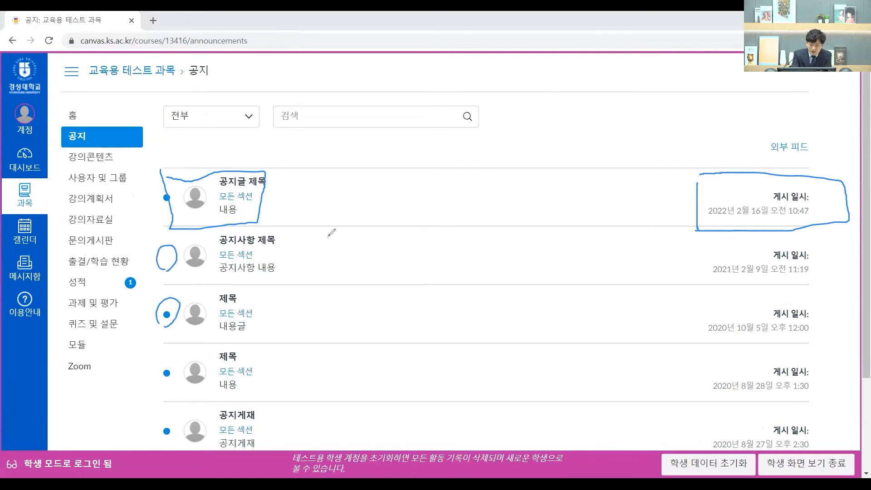
Open the 공지글 제목 announcement as a student, go back to the 공지 list, and clear the pen marks.
{"action": "left_click", "coordinate": [251, 178]}
{"action": "left_click", "coordinate": [137, 142]}
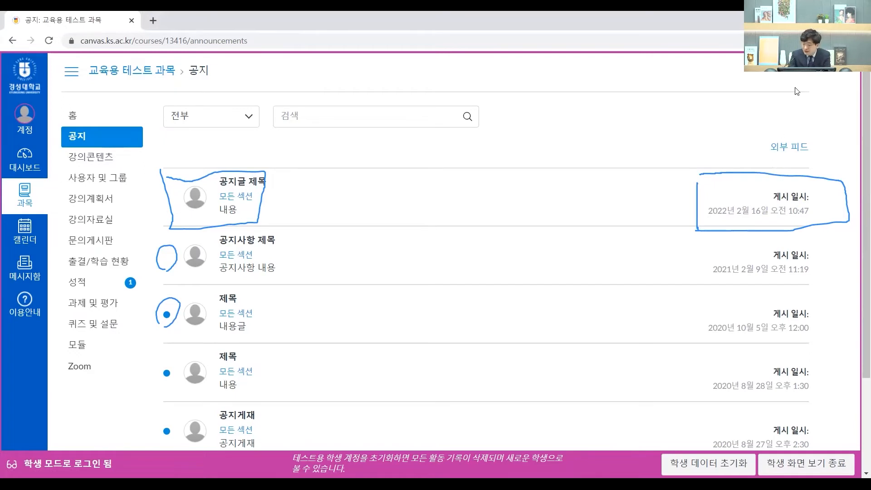
{"action": "key", "text": "Escape"}
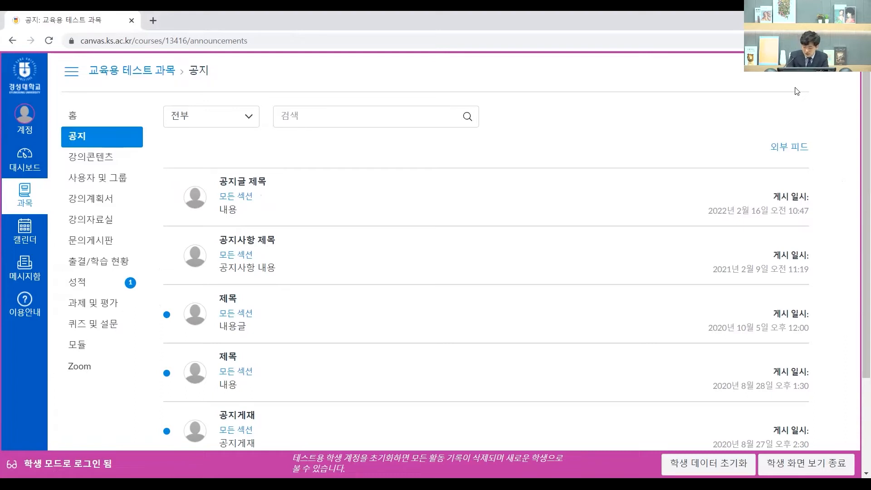
Tick 학생 화면 보기 종료 with the pen, leave student view, and go to the course home page.
{"action": "left_click_drag", "start_coordinate": [775, 442], "coordinate": [810, 435]}
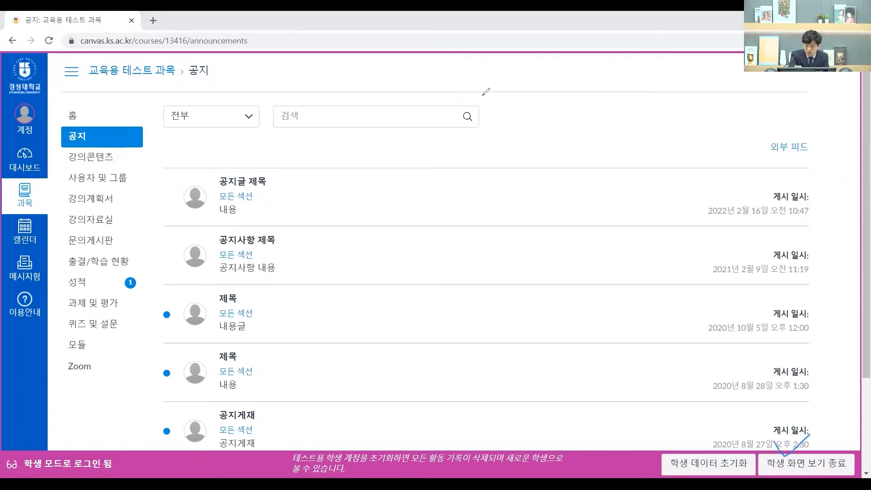
{"action": "left_click", "coordinate": [817, 460]}
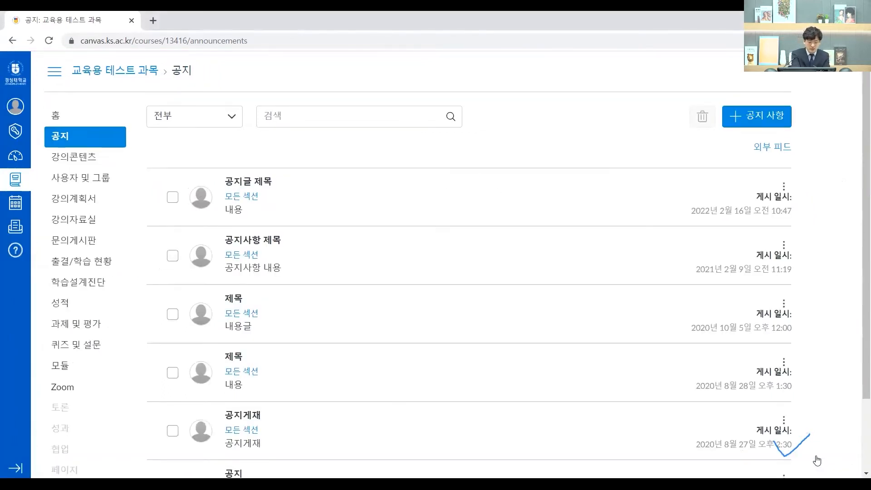
{"action": "left_click", "coordinate": [99, 122]}
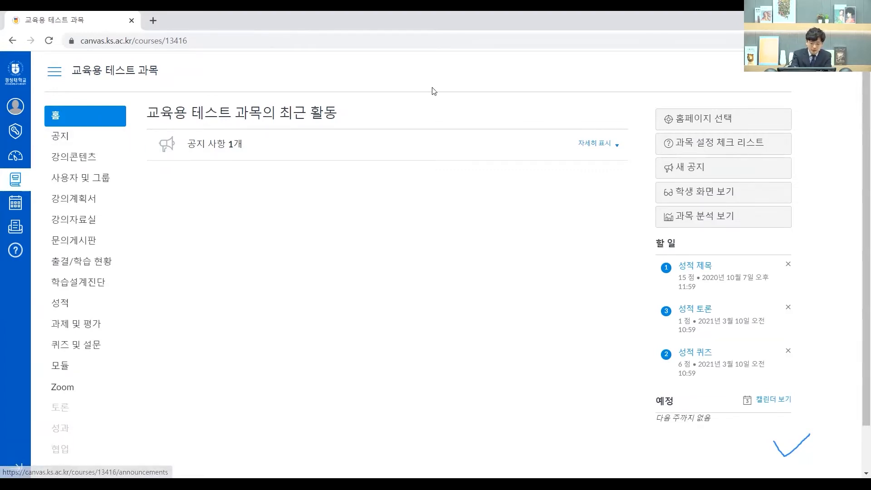
Open 강의콘텐츠 for the course, and outline its 01–15 week selector, bulk week options and weekly content area with the pen.
{"action": "left_click_drag", "start_coordinate": [99, 155], "coordinate": [108, 155]}
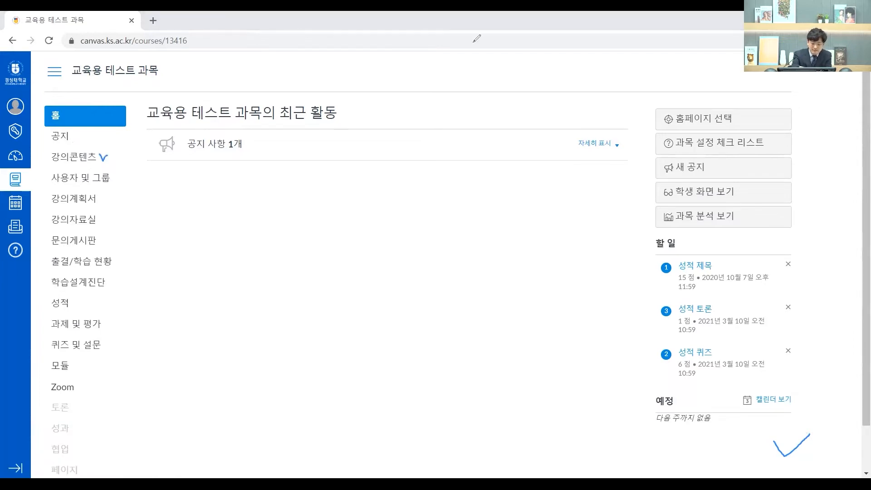
{"action": "left_click", "coordinate": [95, 164]}
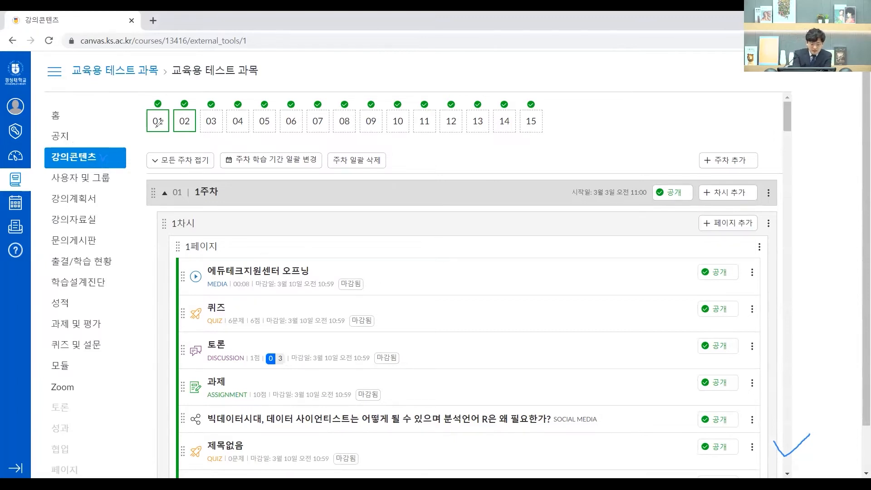
{"action": "mouse_move", "coordinate": [142, 92]}
{"action": "left_mouse_down"}
{"action": "mouse_move", "coordinate": [287, 139]}
{"action": "mouse_move", "coordinate": [564, 137]}
{"action": "mouse_move", "coordinate": [344, 86]}
{"action": "mouse_move", "coordinate": [135, 93]}
{"action": "left_mouse_up"}
{"action": "mouse_move", "coordinate": [143, 145]}
{"action": "left_mouse_down"}
{"action": "mouse_move", "coordinate": [138, 157]}
{"action": "mouse_move", "coordinate": [275, 171]}
{"action": "mouse_move", "coordinate": [299, 137]}
{"action": "mouse_move", "coordinate": [145, 143]}
{"action": "mouse_move", "coordinate": [137, 452]}
{"action": "mouse_move", "coordinate": [600, 438]}
{"action": "mouse_move", "coordinate": [768, 405]}
{"action": "mouse_move", "coordinate": [741, 145]}
{"action": "mouse_move", "coordinate": [236, 155]}
{"action": "mouse_move", "coordinate": [146, 168]}
{"action": "left_mouse_up"}
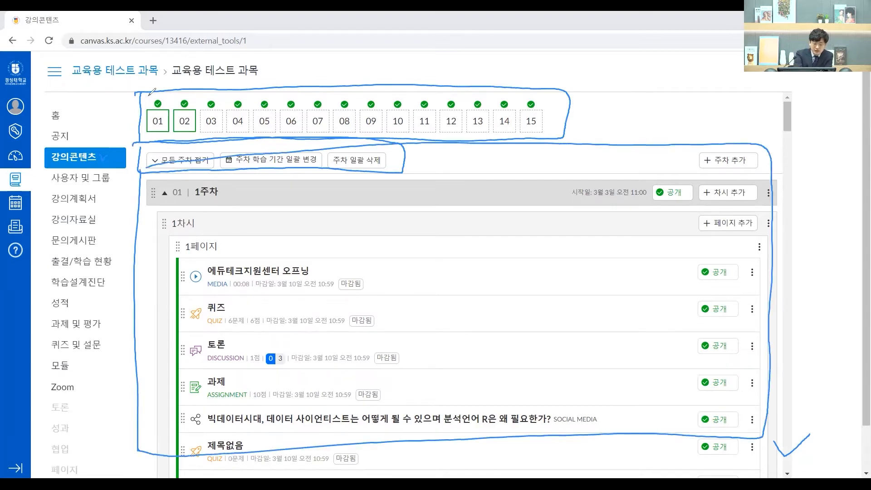
{"action": "left_click", "coordinate": [165, 127]}
{"action": "left_click", "coordinate": [540, 124]}
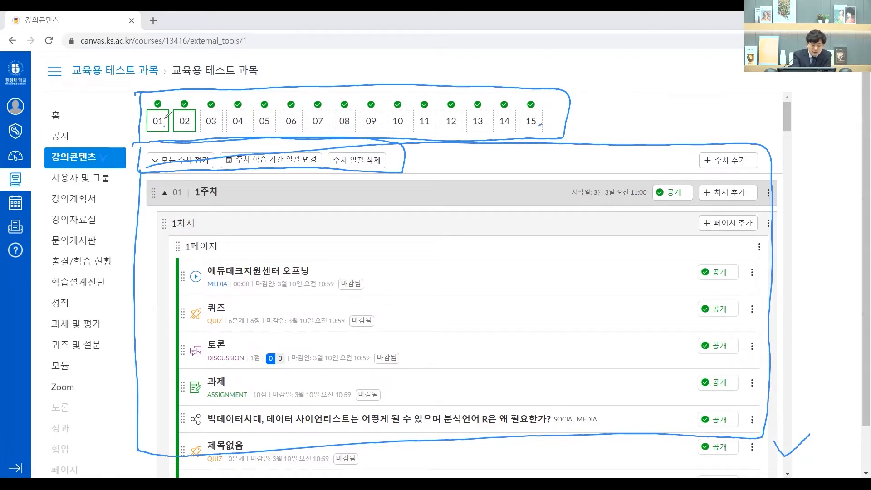
Circle the status mark above week 01 with the pen, and set 2주차 to 비공개.
{"action": "left_click_drag", "start_coordinate": [160, 105], "coordinate": [154, 97]}
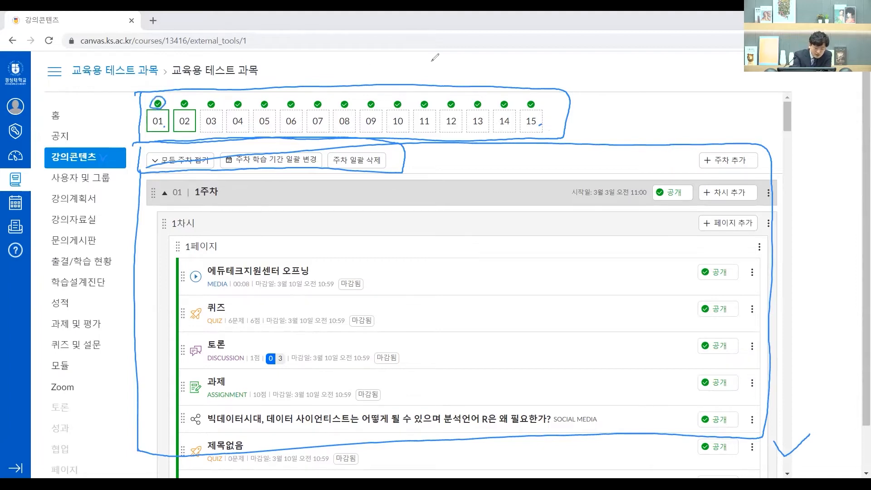
{"action": "left_click", "coordinate": [184, 121]}
{"action": "left_click", "coordinate": [673, 193]}
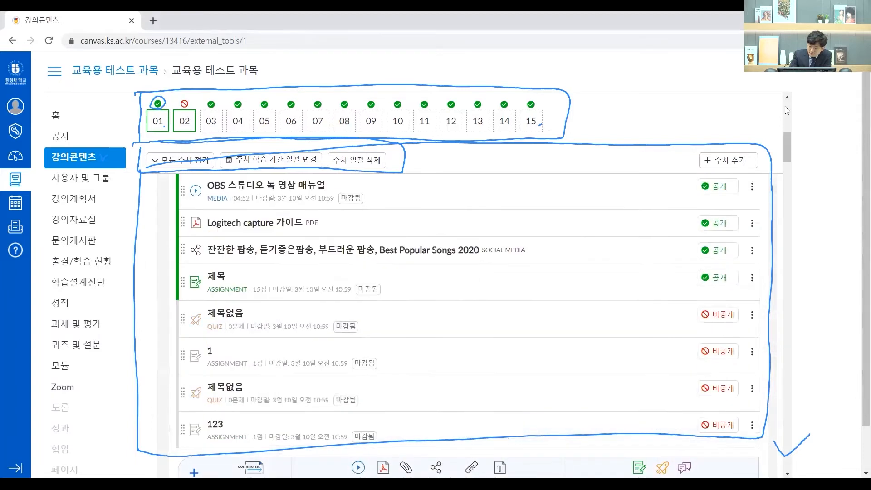
{"action": "scroll", "coordinate": [788, 110], "scroll_direction": "up", "scroll_amount": 5}
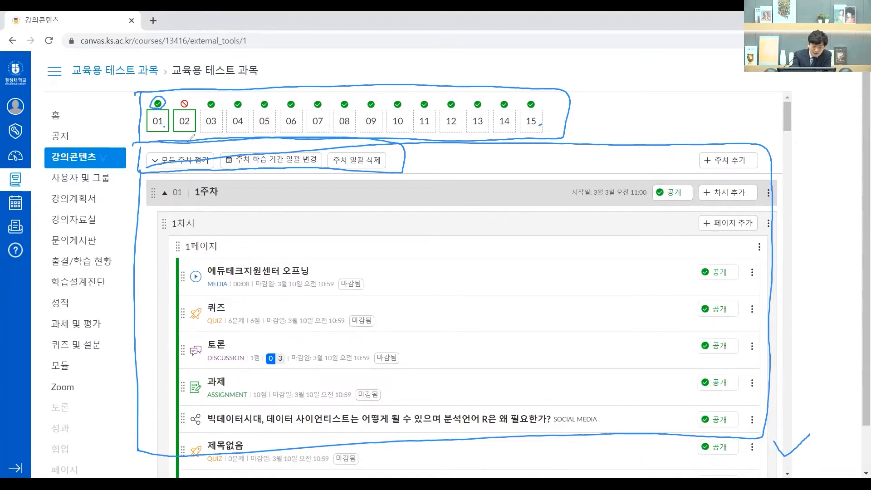
Clear the large pen outlines, circle the status marks above weeks 01 and 02, and outline week 01.
{"action": "key", "text": "ctrl+shift+6"}
{"action": "mouse_move", "coordinate": [161, 97]}
{"action": "left_mouse_down"}
{"action": "mouse_move", "coordinate": [154, 98]}
{"action": "mouse_move", "coordinate": [195, 102]}
{"action": "mouse_move", "coordinate": [178, 97]}
{"action": "mouse_move", "coordinate": [192, 110]}
{"action": "left_mouse_up"}
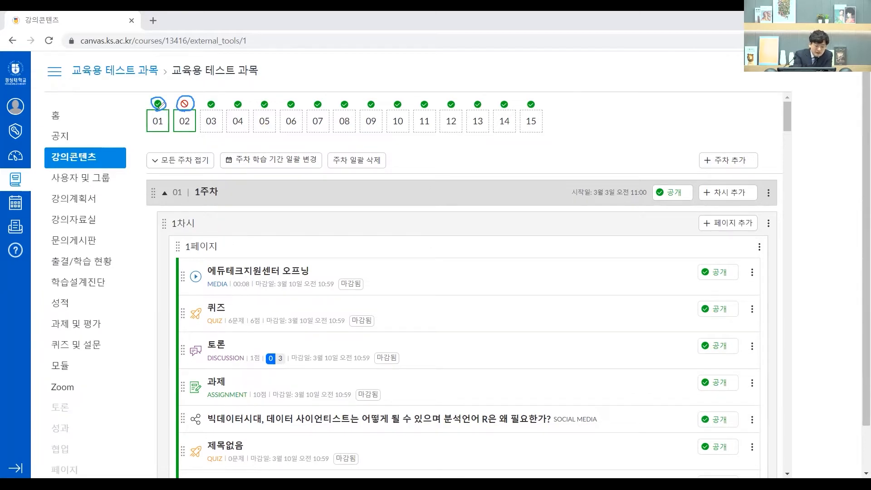
{"action": "mouse_move", "coordinate": [168, 110]}
{"action": "left_mouse_down"}
{"action": "mouse_move", "coordinate": [157, 134]}
{"action": "mouse_move", "coordinate": [169, 111]}
{"action": "left_mouse_up"}
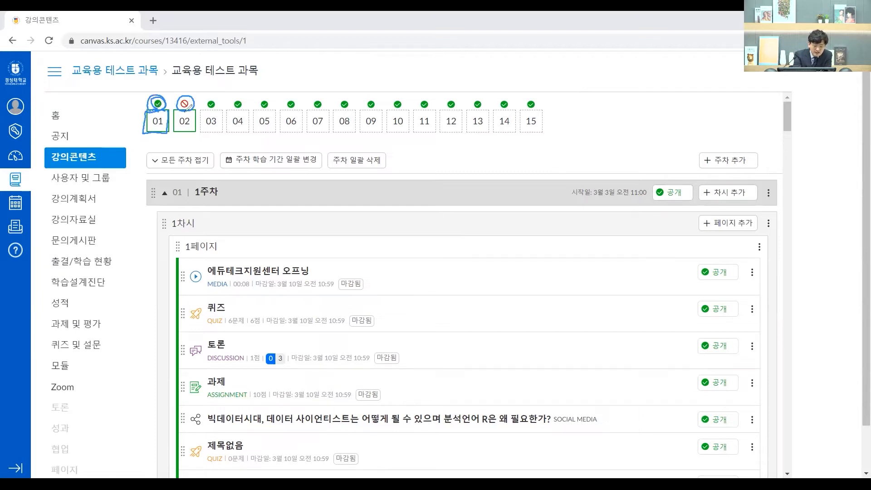
{"action": "left_click_drag", "start_coordinate": [177, 113], "coordinate": [179, 112]}
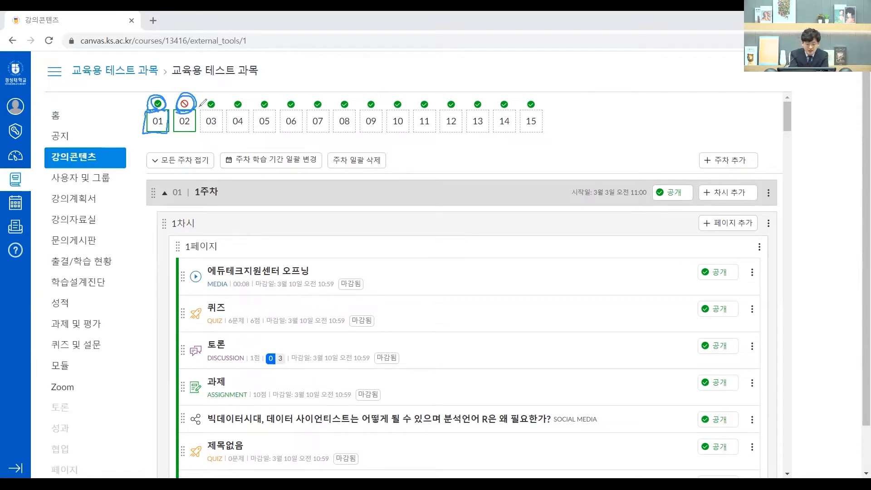
Switch between the 2주차 and 1주차 content, set 2주차 to 공개, and clear the pen marks.
{"action": "left_click", "coordinate": [185, 121]}
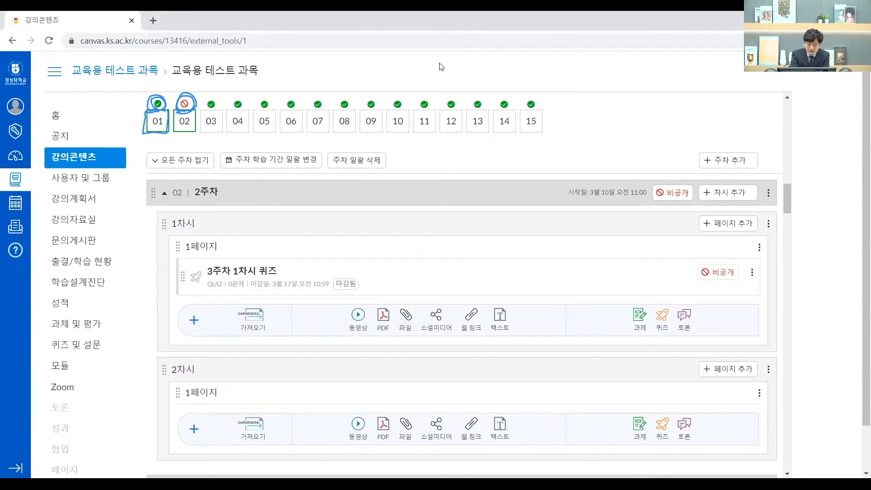
{"action": "left_click", "coordinate": [160, 132]}
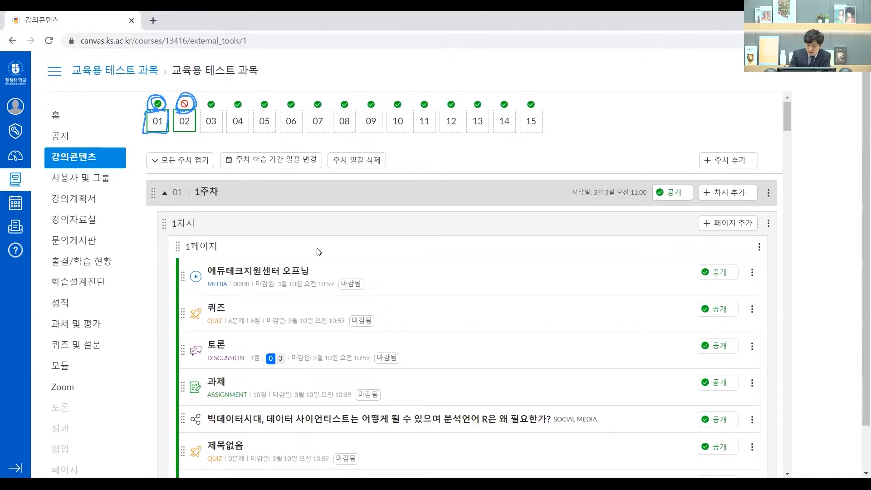
{"action": "left_click", "coordinate": [185, 122]}
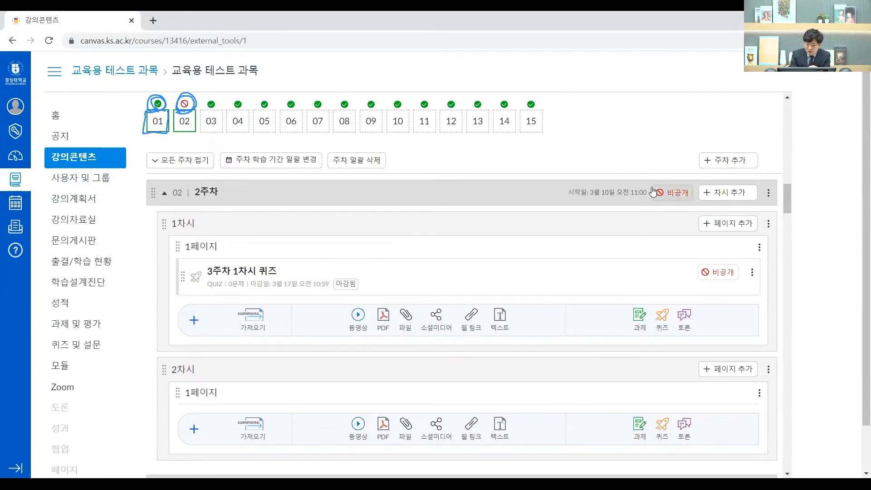
{"action": "left_click", "coordinate": [676, 194]}
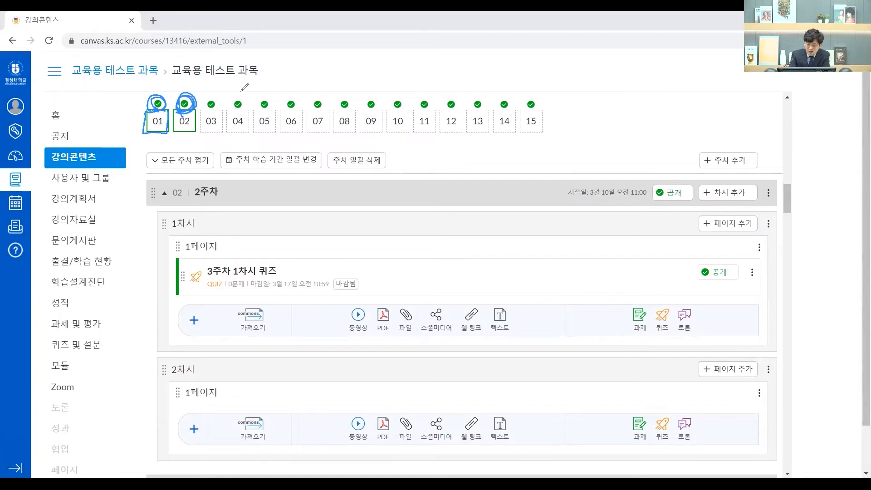
{"action": "key", "text": "e"}
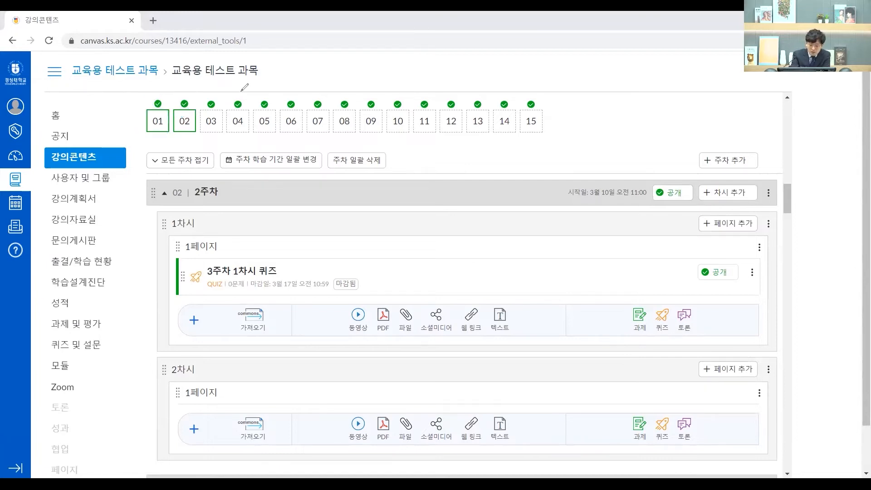
Return to the 1주차 content, underline weeks 01 to 03 in the week selector, and circle 01 and 03 with the pen.
{"action": "scroll", "coordinate": [245, 87], "scroll_direction": "up", "scroll_amount": 9}
{"action": "scroll", "coordinate": [453, 114], "scroll_direction": "up", "scroll_amount": 5}
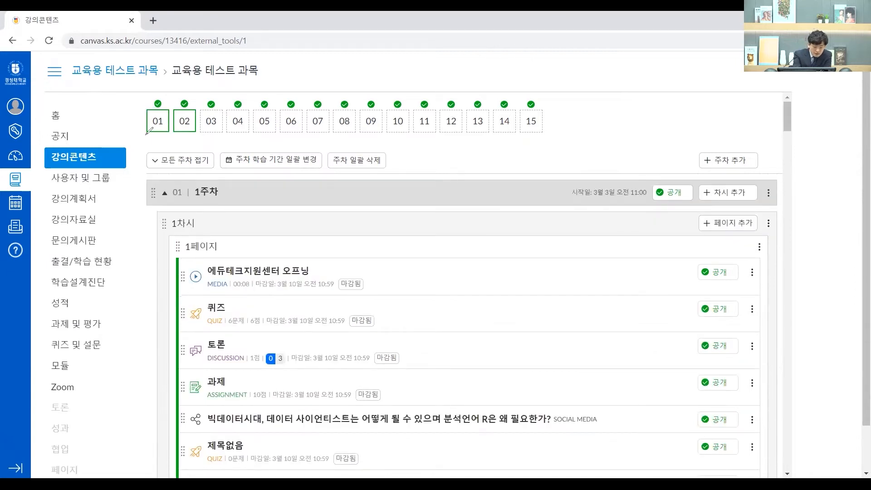
{"action": "left_click_drag", "start_coordinate": [145, 135], "coordinate": [232, 138]}
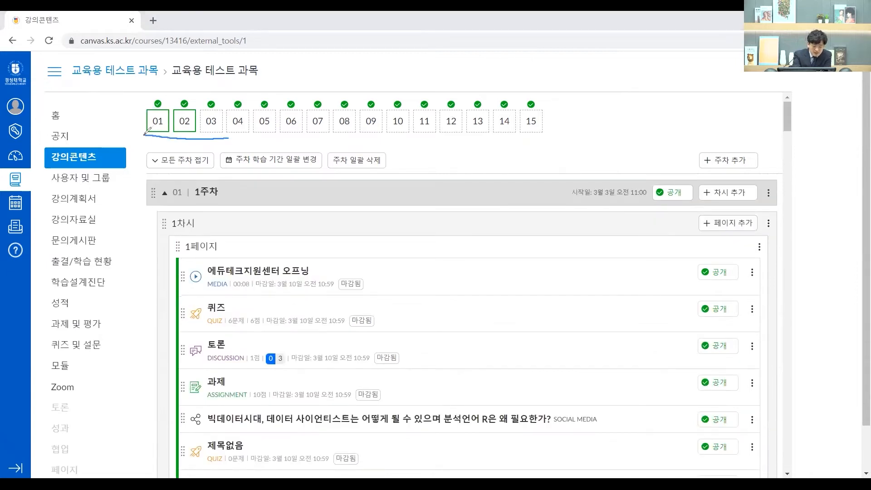
{"action": "mouse_move", "coordinate": [157, 137]}
{"action": "left_mouse_down"}
{"action": "mouse_move", "coordinate": [150, 100]}
{"action": "mouse_move", "coordinate": [160, 137]}
{"action": "mouse_move", "coordinate": [228, 129]}
{"action": "mouse_move", "coordinate": [220, 131]}
{"action": "left_mouse_up"}
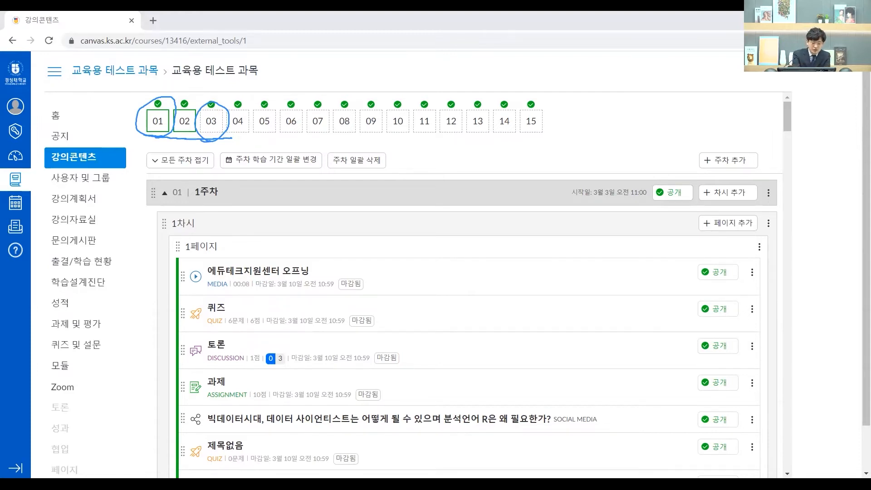
Jump to 2주차 and 3주차, outline the 3주차 content with the pen, clear the marks, and return to 1주차.
{"action": "left_click", "coordinate": [185, 122]}
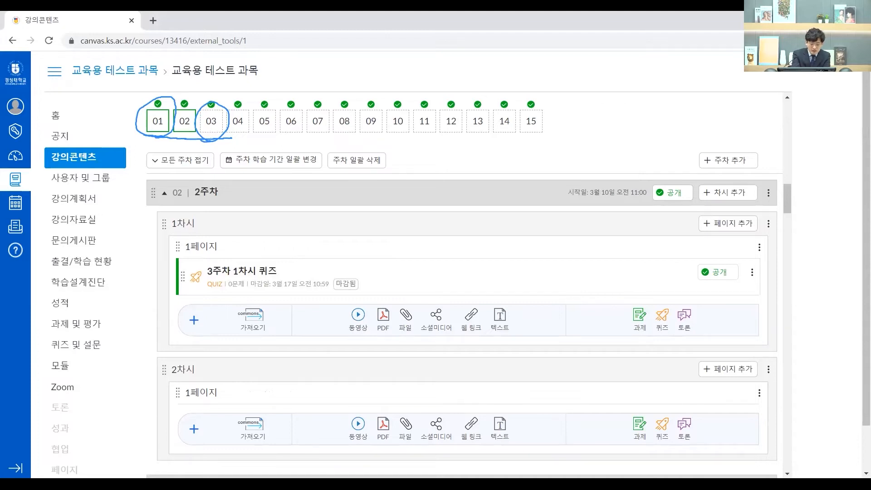
{"action": "left_click", "coordinate": [231, 129]}
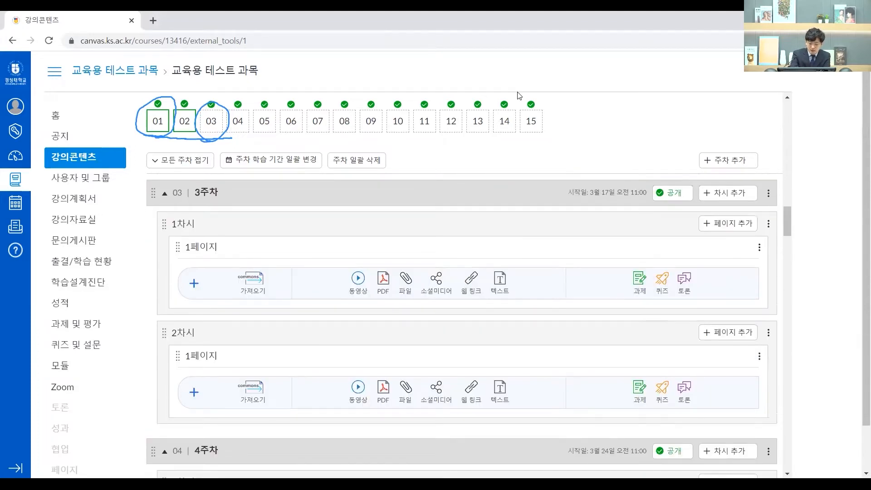
{"action": "mouse_move", "coordinate": [151, 199]}
{"action": "left_mouse_down"}
{"action": "mouse_move", "coordinate": [411, 431]}
{"action": "mouse_move", "coordinate": [782, 367]}
{"action": "mouse_move", "coordinate": [767, 192]}
{"action": "mouse_move", "coordinate": [309, 198]}
{"action": "mouse_move", "coordinate": [136, 214]}
{"action": "left_mouse_up"}
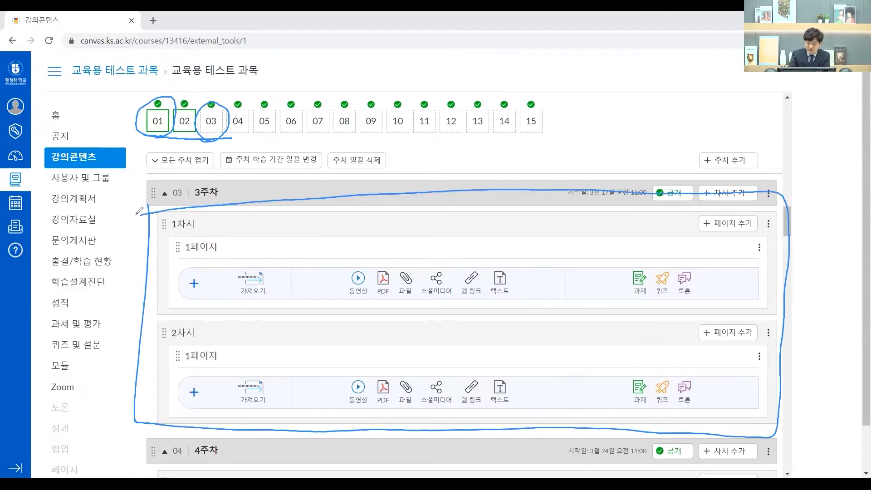
{"action": "key", "text": "e"}
{"action": "left_click", "coordinate": [166, 120]}
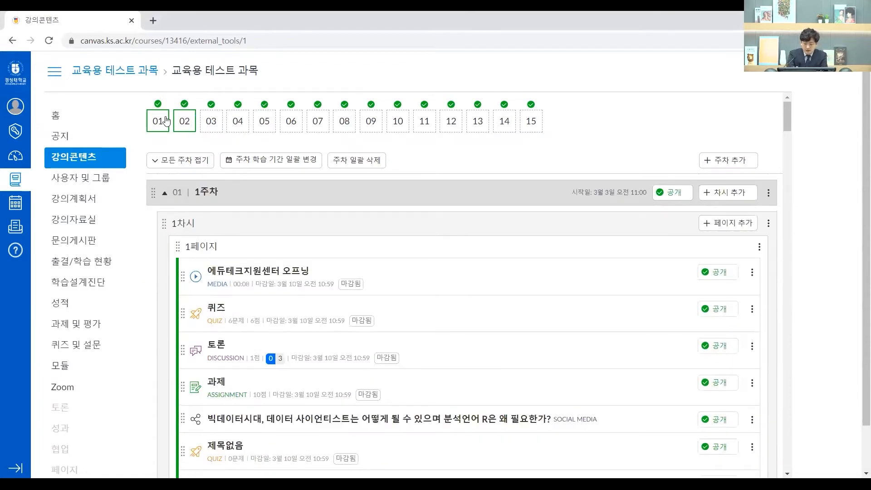
Outline 모든 주차 접기, 주차 학습 기간 일괄 변경 and 주차 일괄 삭제, circle 주차 추가, and look through the weekly content down to 6주차.
{"action": "mouse_move", "coordinate": [144, 147]}
{"action": "left_mouse_down"}
{"action": "mouse_move", "coordinate": [396, 169]}
{"action": "mouse_move", "coordinate": [328, 138]}
{"action": "mouse_move", "coordinate": [134, 144]}
{"action": "left_mouse_up"}
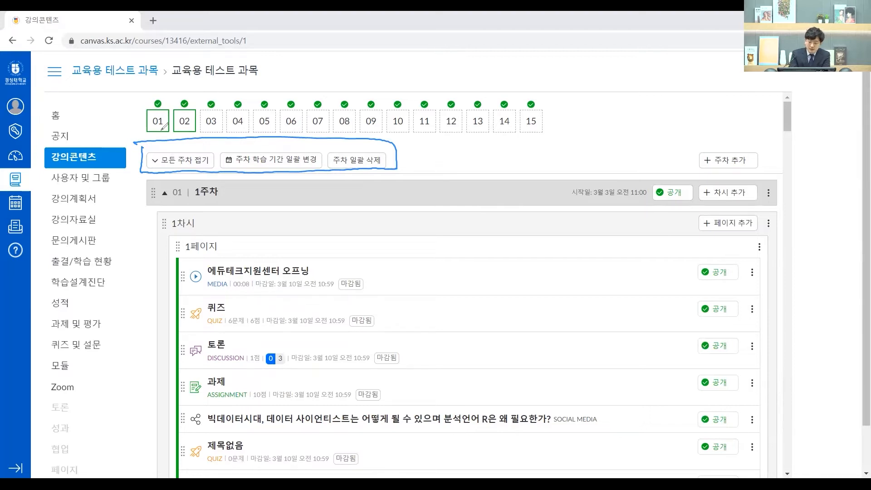
{"action": "left_click_drag", "start_coordinate": [757, 148], "coordinate": [734, 140]}
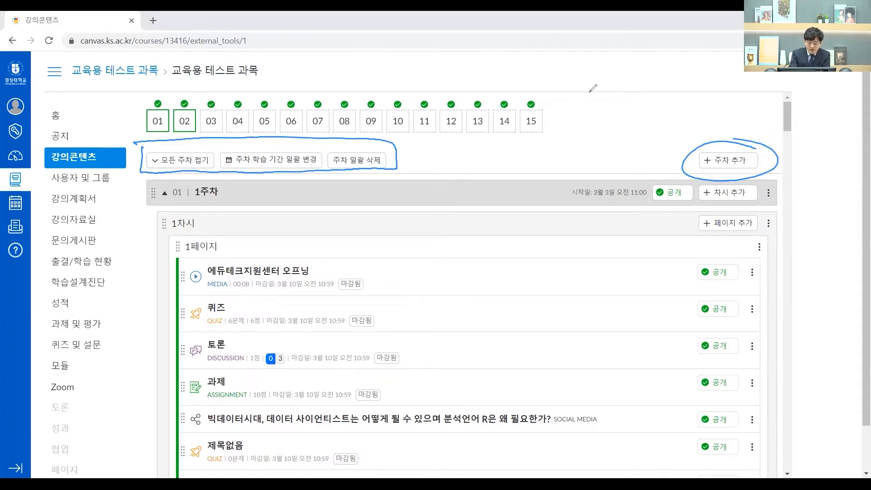
{"action": "scroll", "coordinate": [519, 203], "scroll_direction": "down", "scroll_amount": 15}
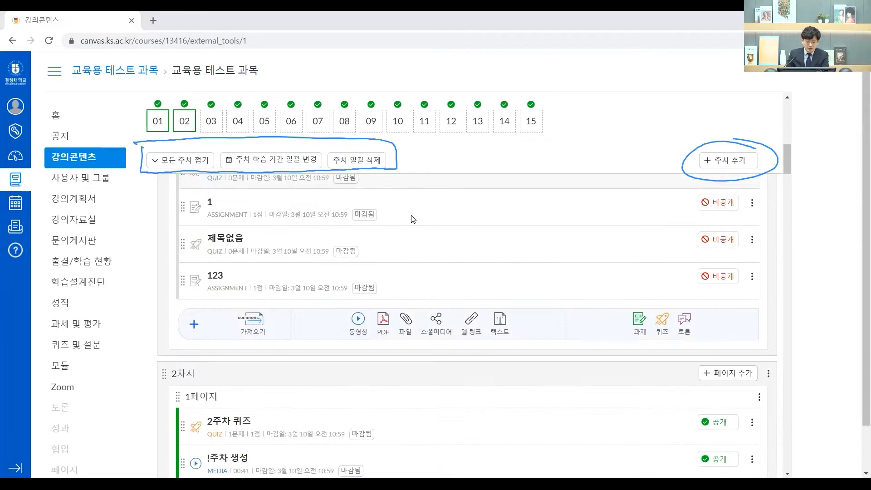
{"action": "scroll", "coordinate": [227, 256], "scroll_direction": "down", "scroll_amount": 3}
{"action": "scroll", "coordinate": [240, 252], "scroll_direction": "down", "scroll_amount": 20}
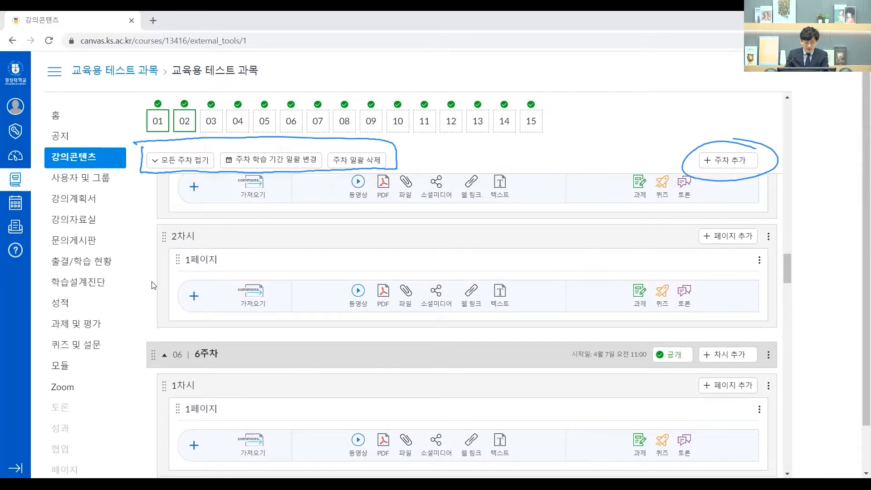
Return to the 1주차 content, collapse all weeks, and look through the week list down to 15주차.
{"action": "left_click", "coordinate": [157, 121]}
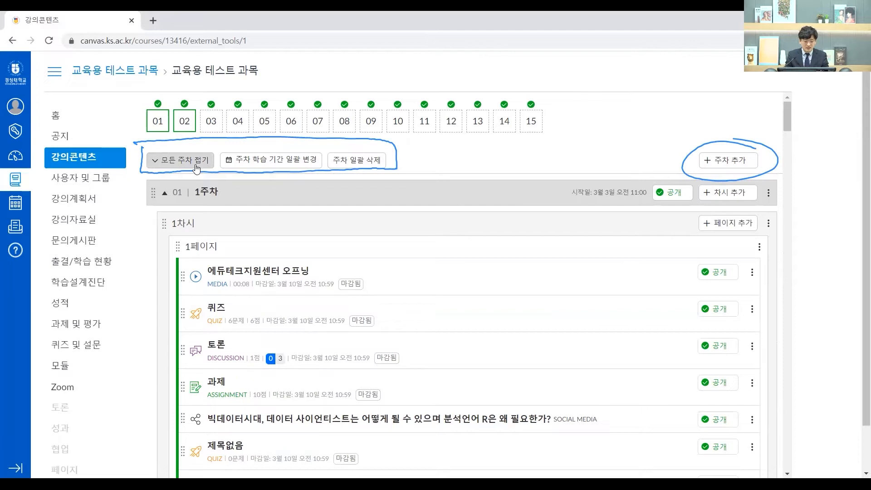
{"action": "left_click", "coordinate": [168, 164]}
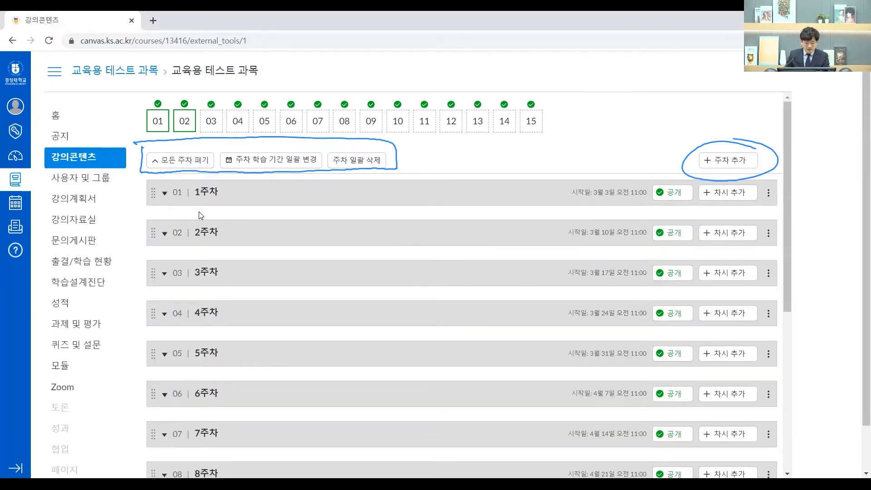
{"action": "scroll", "coordinate": [233, 275], "scroll_direction": "down", "scroll_amount": 6}
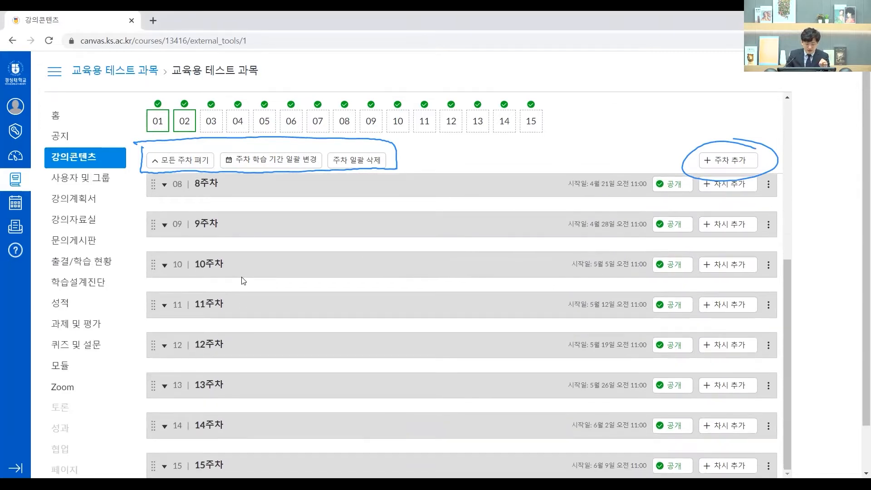
{"action": "scroll", "coordinate": [246, 278], "scroll_direction": "up", "scroll_amount": 6}
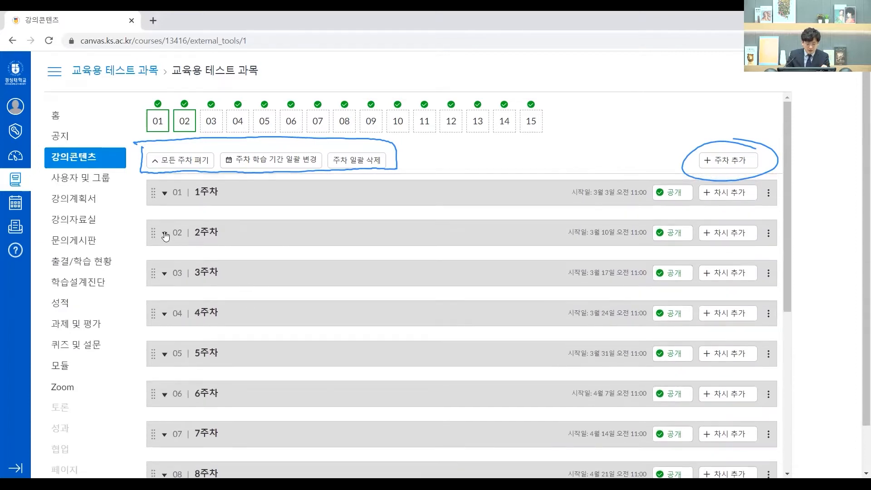
Circle the 2주차 expand arrow with the pen and expand that week's content.
{"action": "mouse_move", "coordinate": [164, 243]}
{"action": "left_mouse_down"}
{"action": "mouse_move", "coordinate": [172, 238]}
{"action": "mouse_move", "coordinate": [170, 246]}
{"action": "left_mouse_up"}
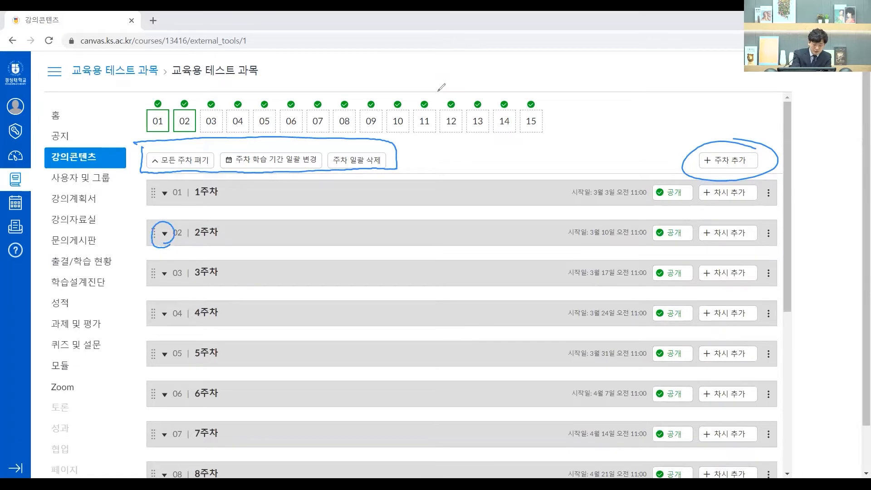
{"action": "left_click", "coordinate": [164, 233]}
{"action": "scroll", "coordinate": [256, 316], "scroll_direction": "down", "scroll_amount": 3}
{"action": "scroll", "coordinate": [256, 316], "scroll_direction": "up", "scroll_amount": 3}
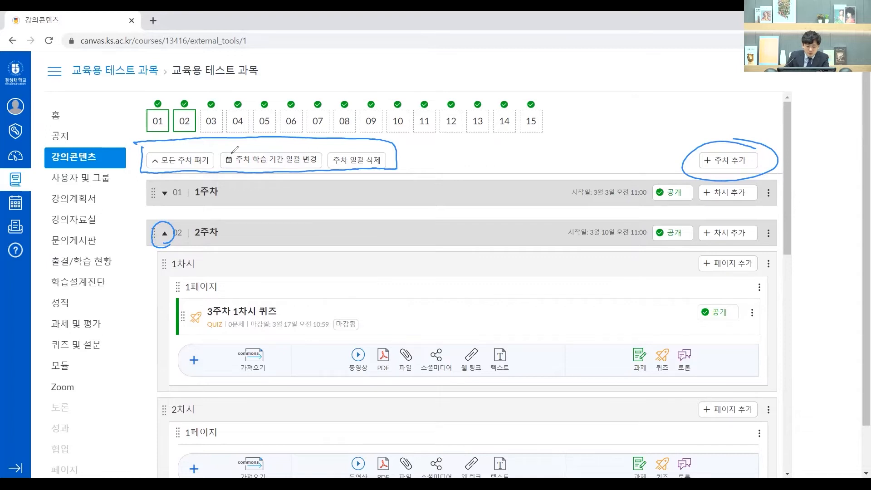
Tick 주차 학습 기간 일괄 변경 with the pen, open its settings, and clear the pen marks.
{"action": "left_click_drag", "start_coordinate": [231, 153], "coordinate": [236, 152]}
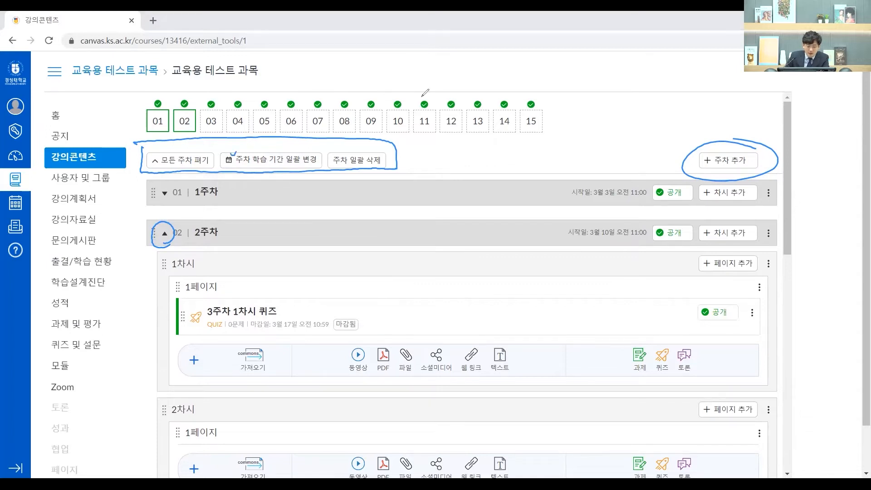
{"action": "left_click", "coordinate": [253, 161]}
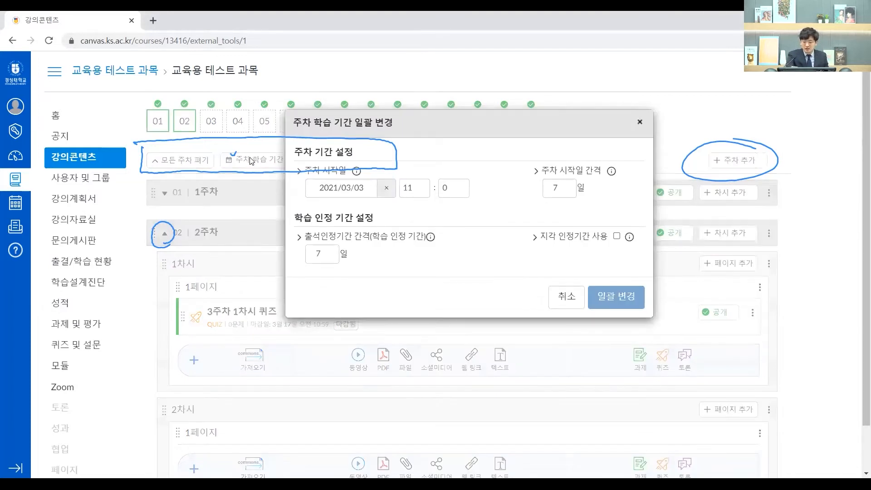
{"action": "key", "text": "Escape"}
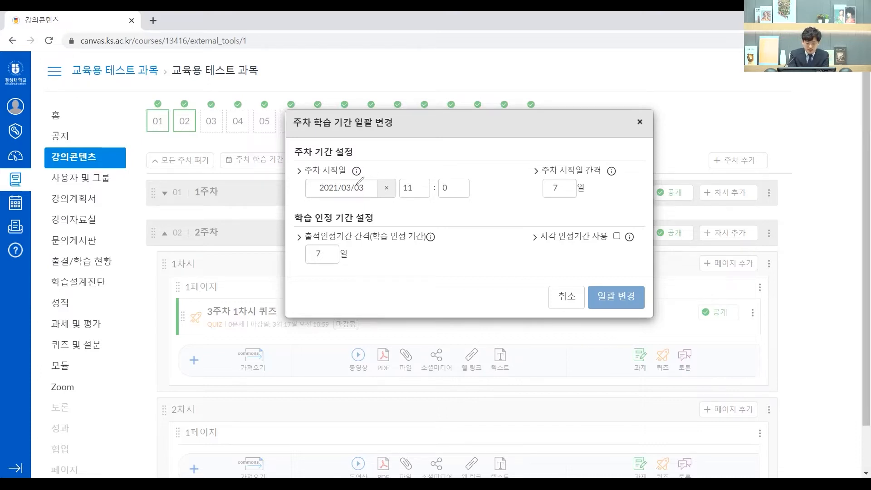
Outline 주차 시작일, 주차 시작일 간격 and 출석인정기간 간격 in blue, and outline and cross out 지각 인정기간 사용 in red.
{"action": "mouse_move", "coordinate": [303, 199]}
{"action": "left_mouse_down"}
{"action": "mouse_move", "coordinate": [476, 175]}
{"action": "mouse_move", "coordinate": [298, 171]}
{"action": "mouse_move", "coordinate": [298, 210]}
{"action": "left_mouse_up"}
{"action": "mouse_move", "coordinate": [533, 177]}
{"action": "left_mouse_down"}
{"action": "mouse_move", "coordinate": [618, 160]}
{"action": "mouse_move", "coordinate": [531, 182]}
{"action": "left_mouse_up"}
{"action": "mouse_move", "coordinate": [366, 243]}
{"action": "left_mouse_down"}
{"action": "mouse_move", "coordinate": [299, 242]}
{"action": "mouse_move", "coordinate": [445, 241]}
{"action": "mouse_move", "coordinate": [298, 238]}
{"action": "mouse_move", "coordinate": [300, 245]}
{"action": "left_mouse_up"}
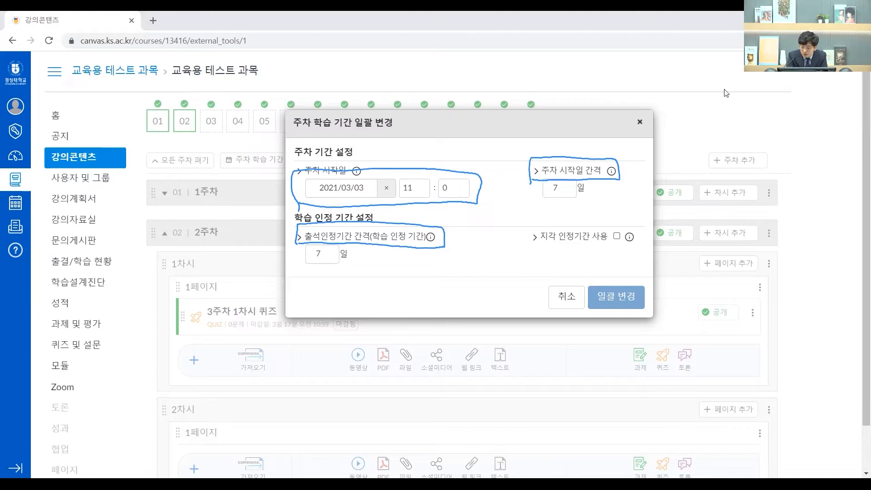
{"action": "mouse_move", "coordinate": [532, 223]}
{"action": "left_mouse_down"}
{"action": "mouse_move", "coordinate": [529, 233]}
{"action": "mouse_move", "coordinate": [639, 232]}
{"action": "mouse_move", "coordinate": [531, 224]}
{"action": "left_mouse_up"}
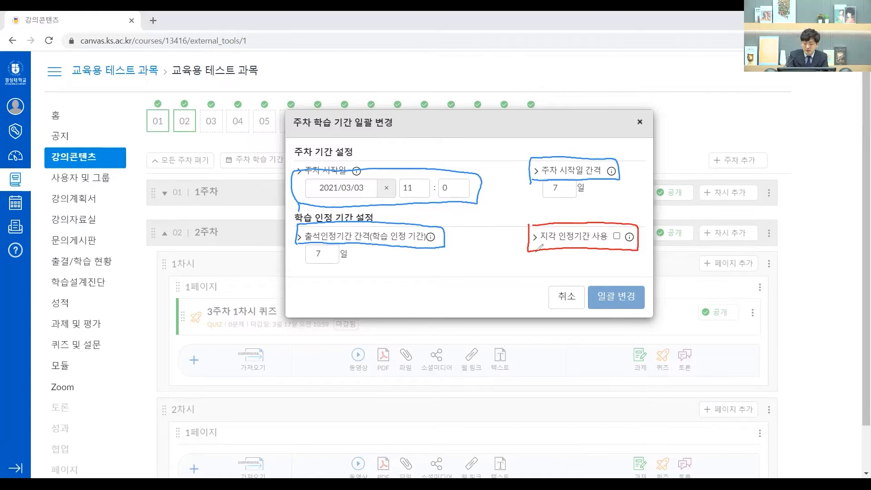
{"action": "left_click_drag", "start_coordinate": [606, 217], "coordinate": [629, 249]}
{"action": "left_click_drag", "start_coordinate": [636, 212], "coordinate": [600, 257]}
Erase all drawings and cancel the bulk change of week learning periods.
{"action": "left_click", "coordinate": [789, 58]}
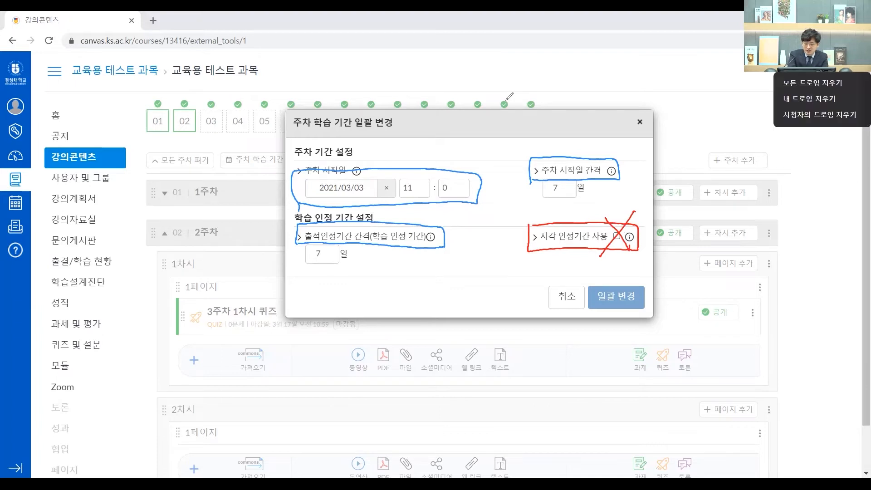
{"action": "left_click", "coordinate": [810, 84]}
{"action": "left_click", "coordinate": [567, 297]}
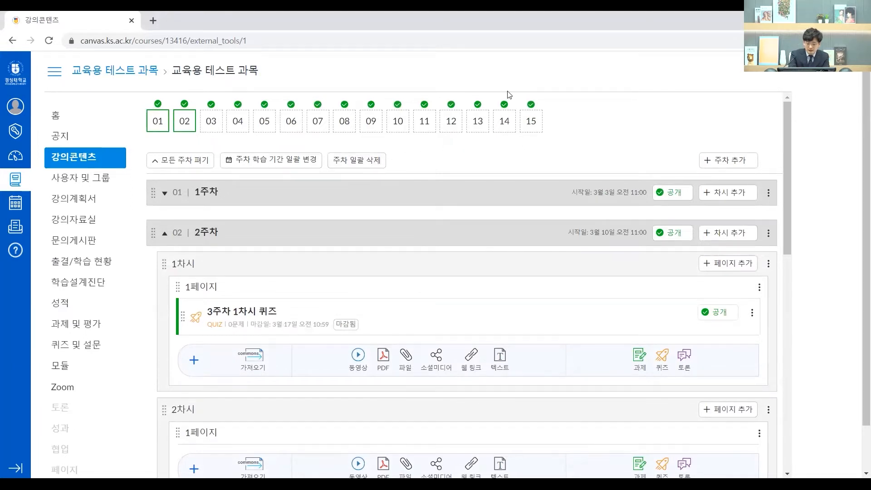
Circle 주차 일괄 삭제, open its confirmation, underline the warning's key phrases, and tick the consent field and 확인 with the pen.
{"action": "left_click_drag", "start_coordinate": [344, 173], "coordinate": [374, 172]}
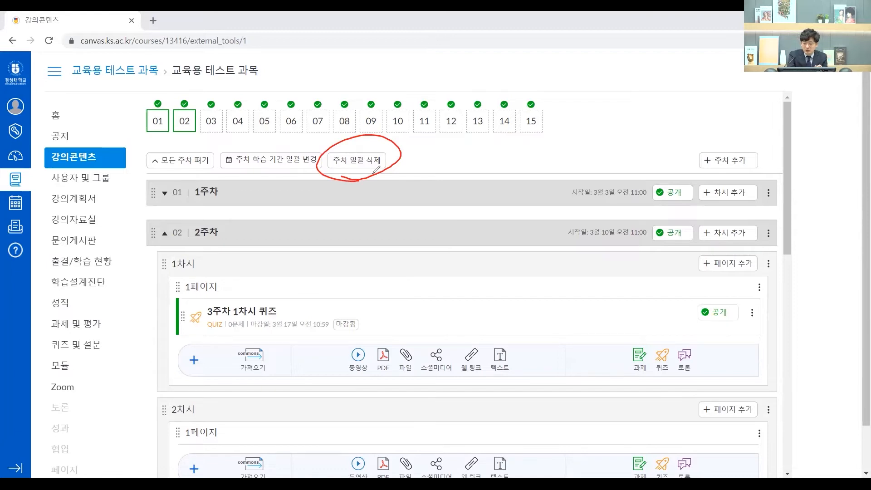
{"action": "left_click", "coordinate": [375, 163]}
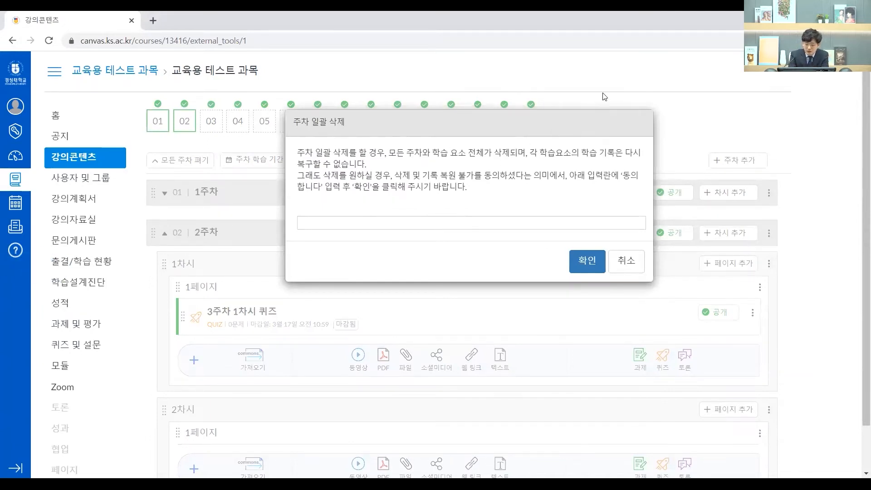
{"action": "left_click_drag", "start_coordinate": [441, 162], "coordinate": [512, 161]}
{"action": "left_click_drag", "start_coordinate": [582, 158], "coordinate": [634, 156]}
{"action": "left_click_drag", "start_coordinate": [297, 171], "coordinate": [323, 166]}
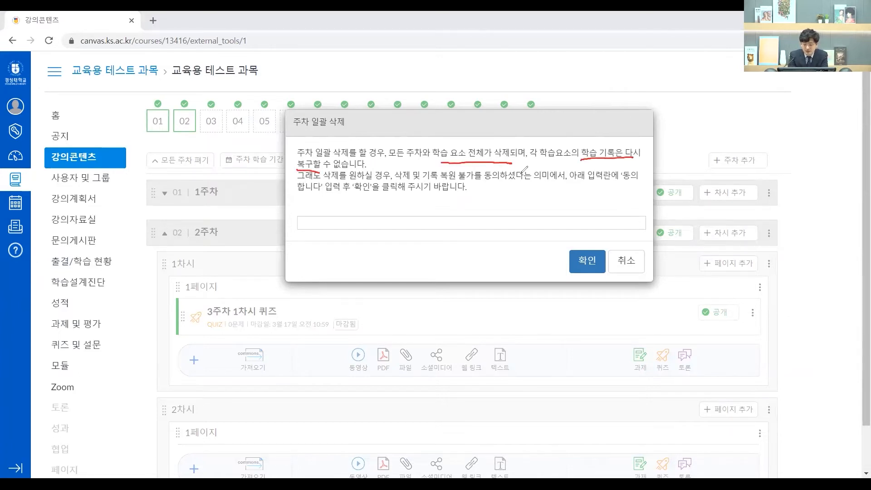
{"action": "left_click_drag", "start_coordinate": [481, 182], "coordinate": [639, 180]}
{"action": "left_click_drag", "start_coordinate": [293, 198], "coordinate": [323, 205]}
{"action": "left_click_drag", "start_coordinate": [580, 244], "coordinate": [607, 232]}
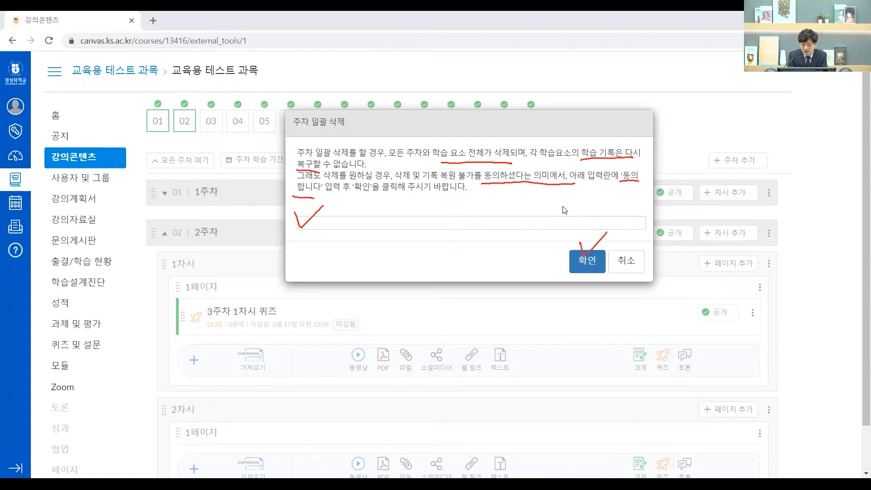
Cancel the bulk week deletion, clear the pen marks, and expand the 1주차 content.
{"action": "left_click", "coordinate": [616, 253]}
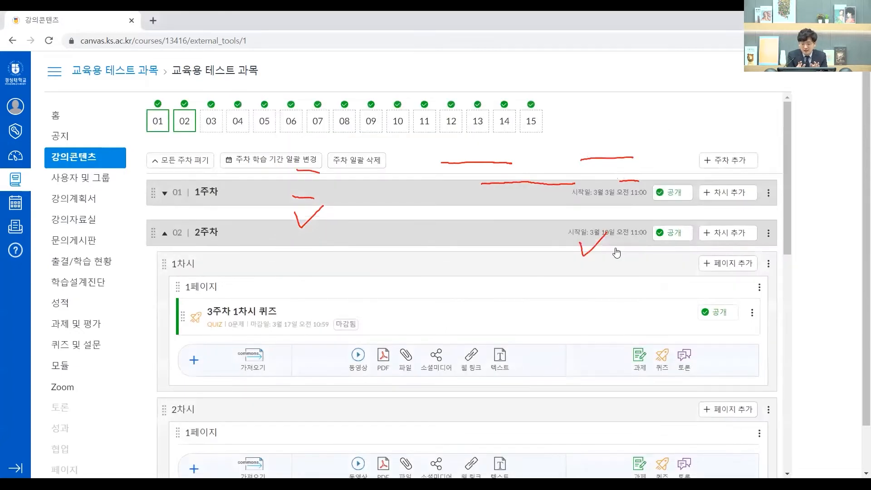
{"action": "key", "text": "Escape"}
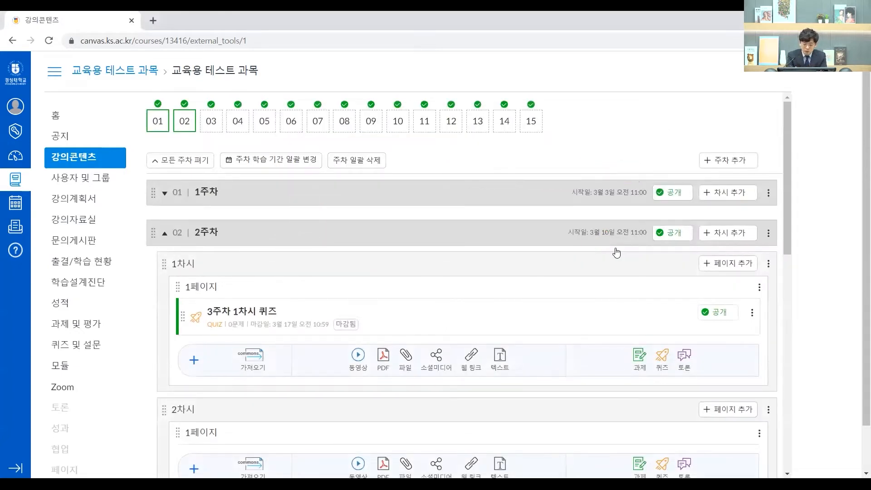
{"action": "left_click", "coordinate": [164, 193]}
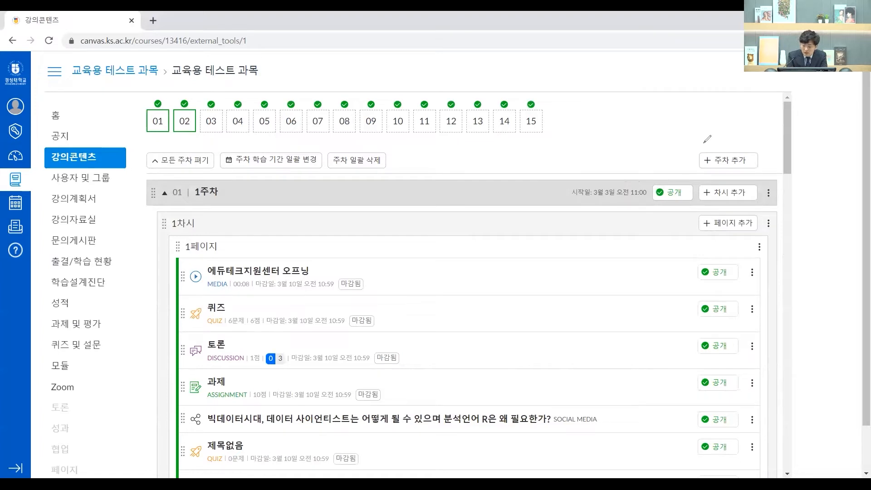
Tick 주차 추가 with the pen, open the form for a new week, and select its 주차명 field.
{"action": "left_click_drag", "start_coordinate": [701, 144], "coordinate": [732, 133]}
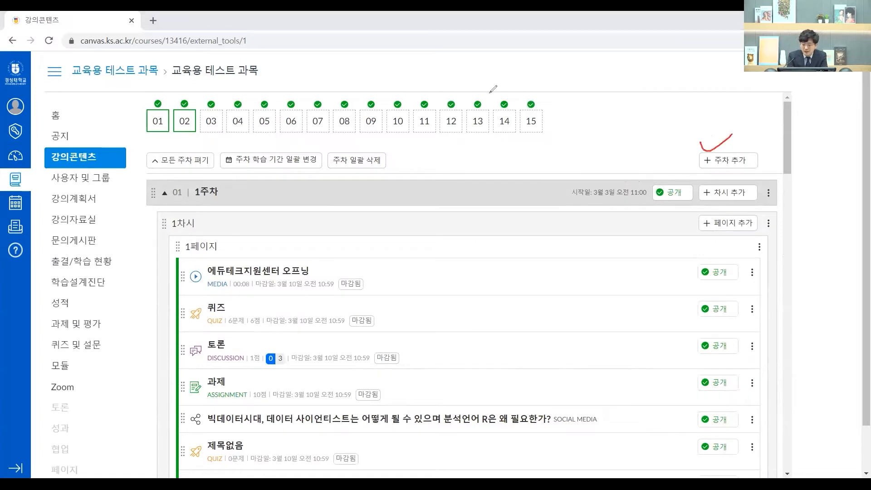
{"action": "left_click", "coordinate": [753, 159]}
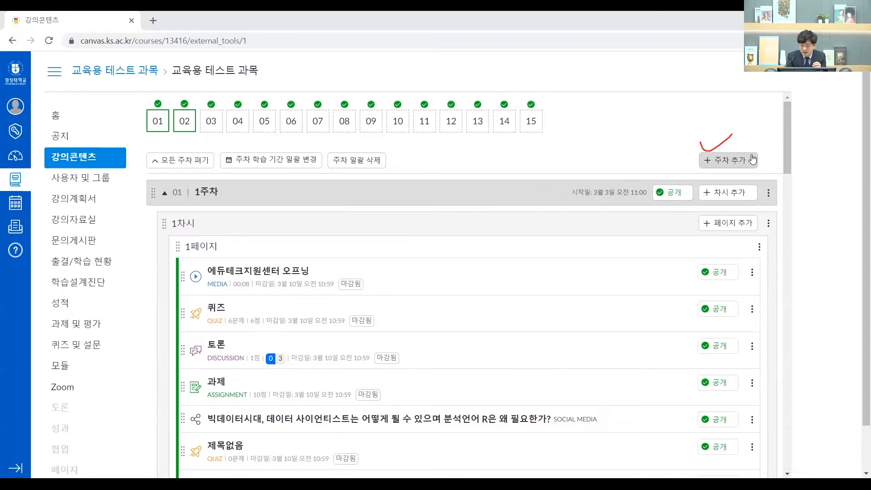
{"action": "left_click", "coordinate": [752, 159]}
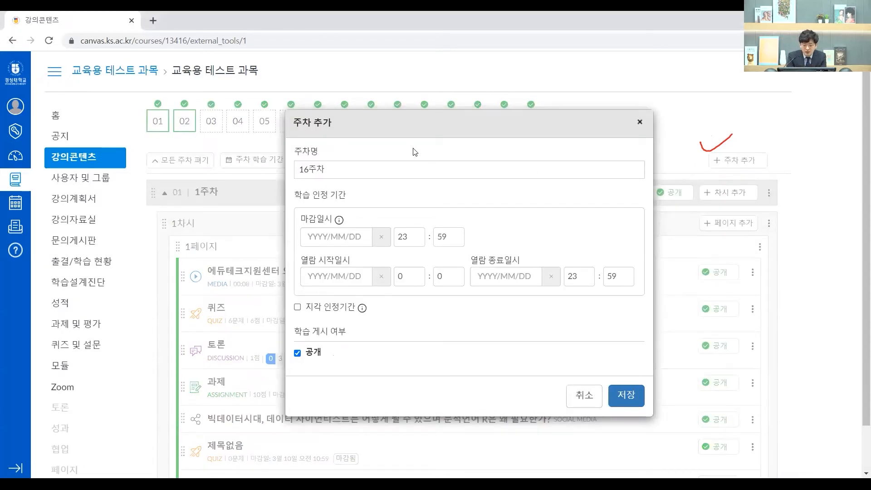
{"action": "left_click", "coordinate": [354, 164]}
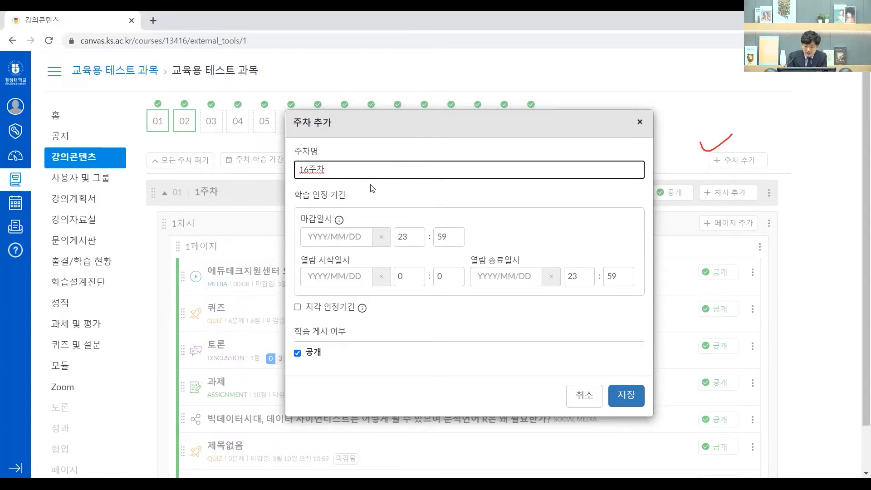
Outline the 학습 인정 기간 section, mark 마감일시, 열람 시작일시 and 열람 종료일시 with the pen, and clear the marks.
{"action": "mouse_move", "coordinate": [298, 184]}
{"action": "left_mouse_down"}
{"action": "mouse_move", "coordinate": [300, 309]}
{"action": "mouse_move", "coordinate": [637, 303]}
{"action": "mouse_move", "coordinate": [640, 213]}
{"action": "mouse_move", "coordinate": [296, 191]}
{"action": "left_mouse_up"}
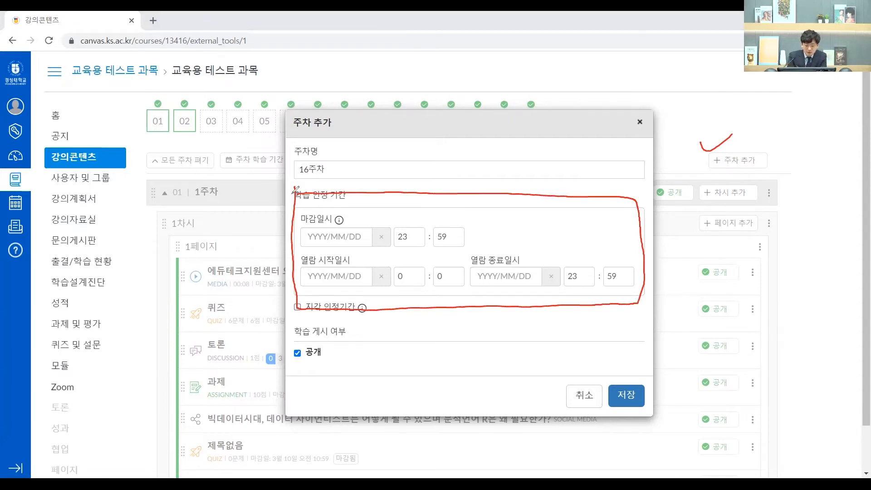
{"action": "left_click_drag", "start_coordinate": [346, 210], "coordinate": [362, 207]}
{"action": "left_click_drag", "start_coordinate": [351, 253], "coordinate": [363, 246]}
{"action": "left_click_drag", "start_coordinate": [520, 256], "coordinate": [532, 253]}
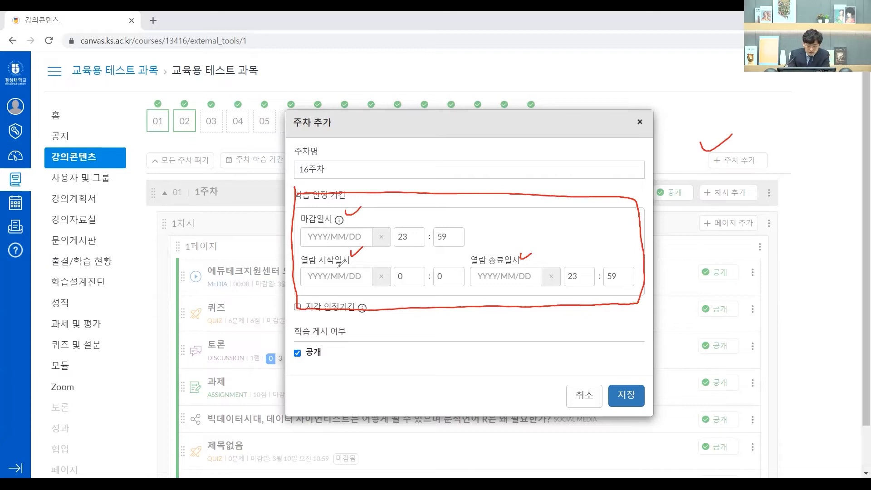
{"action": "mouse_move", "coordinate": [297, 268]}
{"action": "left_mouse_down"}
{"action": "mouse_move", "coordinate": [362, 266]}
{"action": "mouse_move", "coordinate": [302, 249]}
{"action": "mouse_move", "coordinate": [298, 271]}
{"action": "left_mouse_up"}
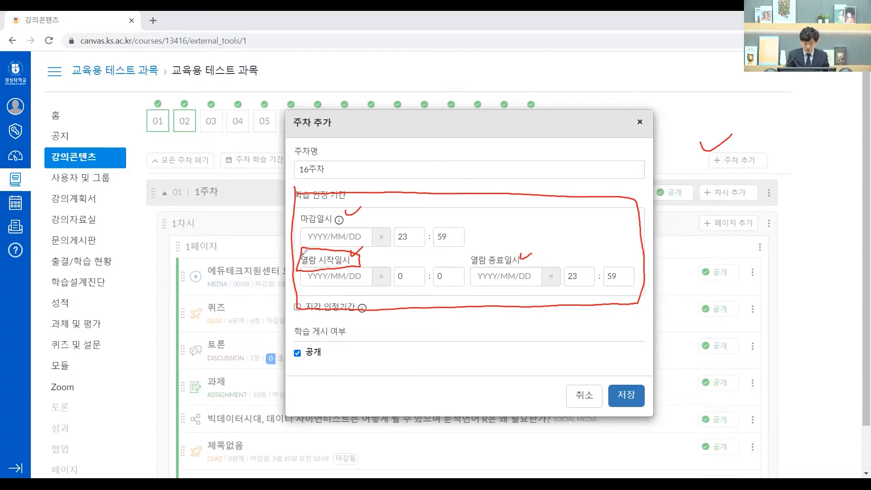
{"action": "left_click_drag", "start_coordinate": [521, 258], "coordinate": [537, 249]}
{"action": "left_click_drag", "start_coordinate": [341, 210], "coordinate": [360, 210]}
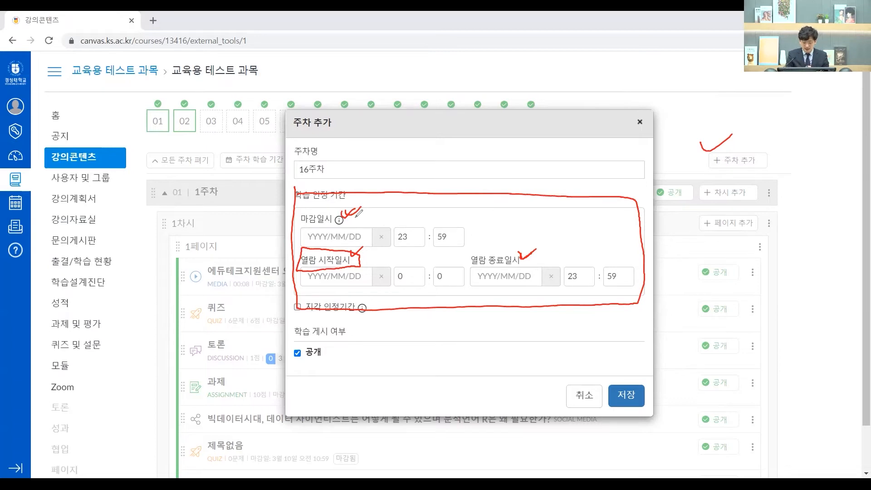
{"action": "mouse_move", "coordinate": [306, 231]}
{"action": "left_mouse_down"}
{"action": "mouse_move", "coordinate": [323, 232]}
{"action": "mouse_move", "coordinate": [311, 231]}
{"action": "left_mouse_up"}
{"action": "left_click_drag", "start_coordinate": [480, 274], "coordinate": [522, 261]}
{"action": "key", "text": "e"}
Handwrite the note "이후 출석인정X" beside 마감일시 and "이후 열람X" beside 열람 종료일시.
{"action": "left_click_drag", "start_coordinate": [331, 215], "coordinate": [329, 226]}
{"action": "left_click_drag", "start_coordinate": [523, 264], "coordinate": [535, 254]}
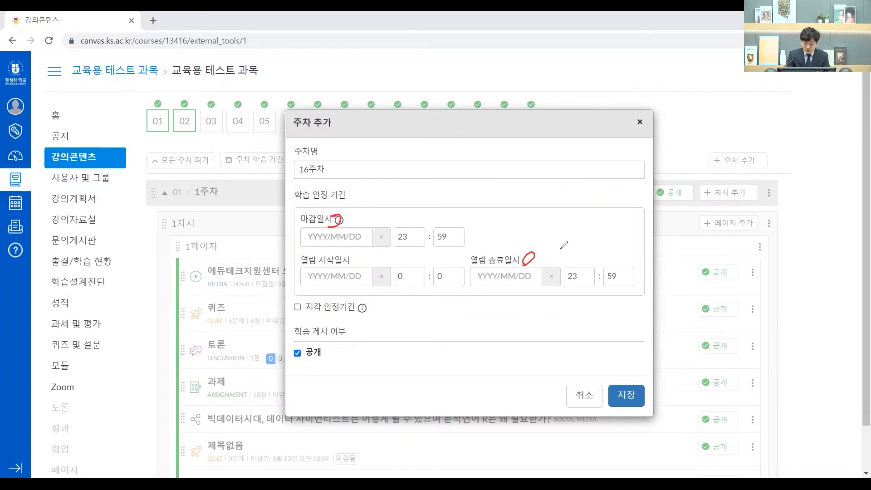
{"action": "mouse_move", "coordinate": [546, 252]}
{"action": "left_mouse_down"}
{"action": "mouse_move", "coordinate": [551, 264]}
{"action": "mouse_move", "coordinate": [560, 252]}
{"action": "left_mouse_up"}
{"action": "left_click_drag", "start_coordinate": [554, 256], "coordinate": [562, 258]}
{"action": "mouse_move", "coordinate": [557, 260]}
{"action": "left_mouse_down"}
{"action": "mouse_move", "coordinate": [558, 269]}
{"action": "mouse_move", "coordinate": [590, 260]}
{"action": "mouse_move", "coordinate": [600, 247]}
{"action": "mouse_move", "coordinate": [608, 272]}
{"action": "left_mouse_up"}
{"action": "mouse_move", "coordinate": [612, 252]}
{"action": "left_mouse_down"}
{"action": "mouse_move", "coordinate": [621, 246]}
{"action": "mouse_move", "coordinate": [611, 272]}
{"action": "left_mouse_up"}
{"action": "mouse_move", "coordinate": [630, 245]}
{"action": "left_mouse_down"}
{"action": "mouse_move", "coordinate": [611, 274]}
{"action": "mouse_move", "coordinate": [629, 269]}
{"action": "left_mouse_up"}
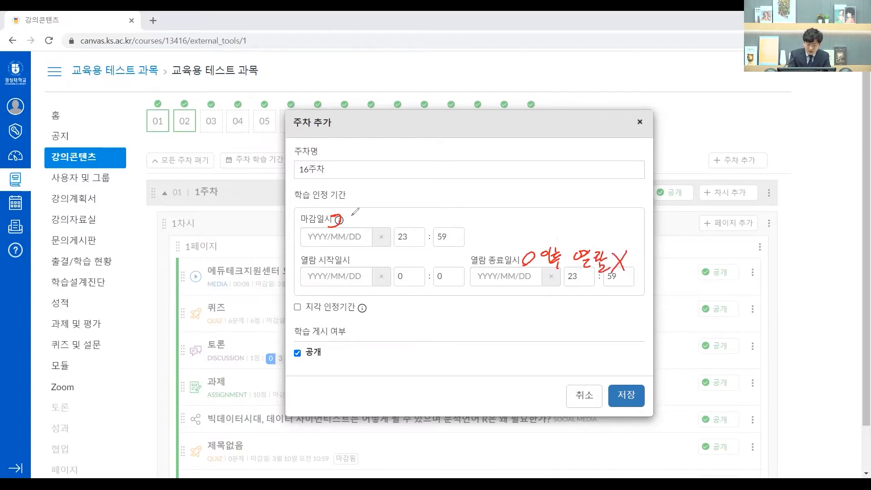
{"action": "mouse_move", "coordinate": [352, 214]}
{"action": "left_mouse_down"}
{"action": "mouse_move", "coordinate": [366, 214]}
{"action": "mouse_move", "coordinate": [368, 229]}
{"action": "mouse_move", "coordinate": [384, 218]}
{"action": "mouse_move", "coordinate": [391, 232]}
{"action": "mouse_move", "coordinate": [404, 221]}
{"action": "mouse_move", "coordinate": [415, 227]}
{"action": "mouse_move", "coordinate": [433, 214]}
{"action": "mouse_move", "coordinate": [450, 227]}
{"action": "mouse_move", "coordinate": [456, 217]}
{"action": "mouse_move", "coordinate": [459, 226]}
{"action": "left_mouse_up"}
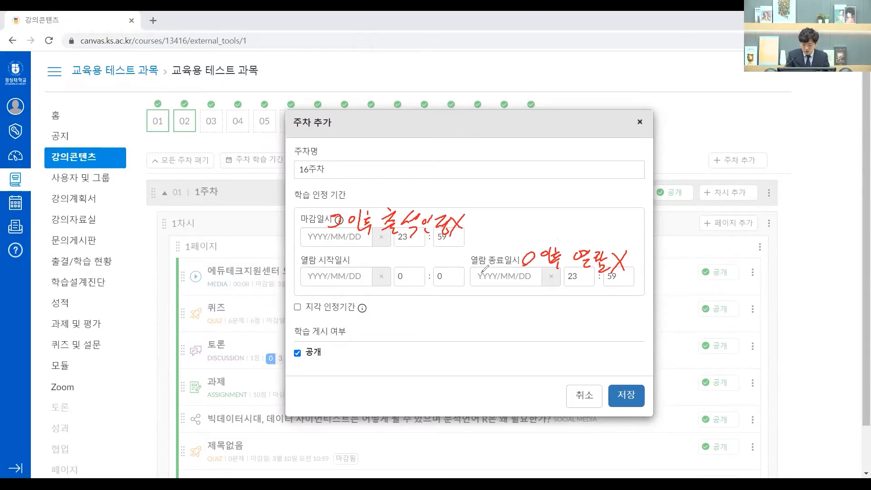
Cross out the 열람 종료일시 date field, and tick and strike through the 마감일시 date field with the pen.
{"action": "left_click_drag", "start_coordinate": [480, 269], "coordinate": [490, 286]}
{"action": "left_click_drag", "start_coordinate": [493, 266], "coordinate": [473, 288]}
{"action": "left_click_drag", "start_coordinate": [306, 230], "coordinate": [320, 227]}
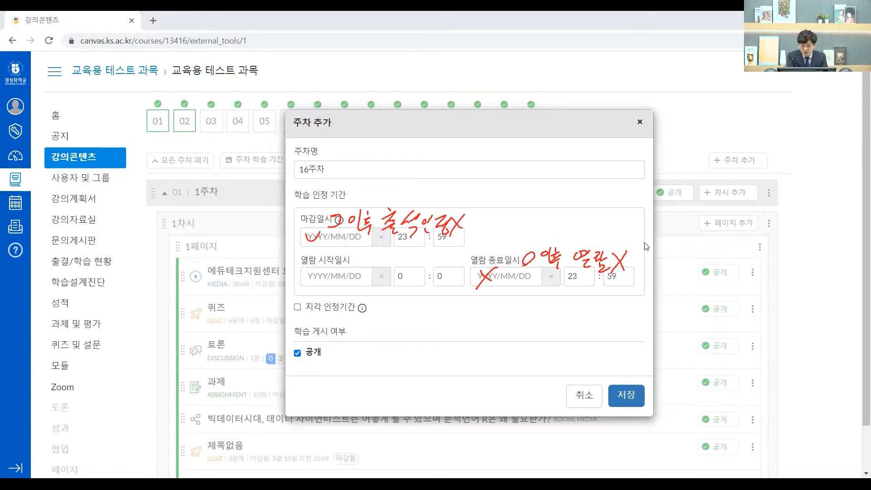
{"action": "mouse_move", "coordinate": [472, 275]}
{"action": "left_mouse_down"}
{"action": "mouse_move", "coordinate": [538, 275]}
{"action": "mouse_move", "coordinate": [531, 281]}
{"action": "left_mouse_up"}
{"action": "left_click_drag", "start_coordinate": [301, 237], "coordinate": [361, 237]}
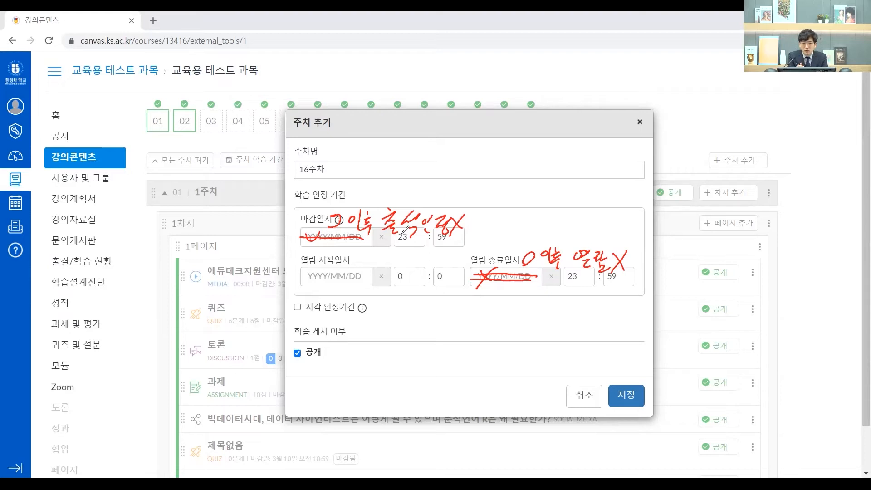
Handwrite two example schedule lines with the times 17:00 and 16:59 above the 학습 인정 기간 fields.
{"action": "mouse_move", "coordinate": [496, 142]}
{"action": "left_mouse_down"}
{"action": "mouse_move", "coordinate": [509, 157]}
{"action": "mouse_move", "coordinate": [470, 174]}
{"action": "mouse_move", "coordinate": [475, 161]}
{"action": "mouse_move", "coordinate": [479, 180]}
{"action": "left_mouse_up"}
{"action": "mouse_move", "coordinate": [538, 148]}
{"action": "left_mouse_down"}
{"action": "mouse_move", "coordinate": [531, 163]}
{"action": "mouse_move", "coordinate": [543, 156]}
{"action": "mouse_move", "coordinate": [547, 166]}
{"action": "left_mouse_up"}
{"action": "left_click_drag", "start_coordinate": [562, 153], "coordinate": [577, 159]}
{"action": "left_click_drag", "start_coordinate": [578, 157], "coordinate": [589, 158]}
{"action": "mouse_move", "coordinate": [469, 193]}
{"action": "left_mouse_down"}
{"action": "mouse_move", "coordinate": [488, 190]}
{"action": "mouse_move", "coordinate": [477, 205]}
{"action": "mouse_move", "coordinate": [504, 195]}
{"action": "mouse_move", "coordinate": [514, 207]}
{"action": "mouse_move", "coordinate": [547, 202]}
{"action": "mouse_move", "coordinate": [568, 187]}
{"action": "left_mouse_up"}
{"action": "left_click_drag", "start_coordinate": [568, 194], "coordinate": [569, 195]}
{"action": "left_click_drag", "start_coordinate": [578, 182], "coordinate": [571, 203]}
{"action": "left_click_drag", "start_coordinate": [586, 186], "coordinate": [578, 216]}
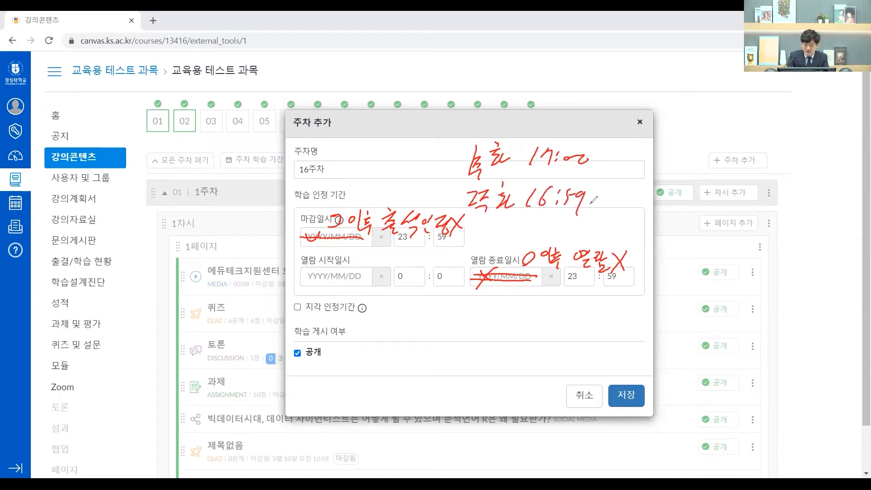
Underline the 열람 시작일시 date and link it to the 17:00 note, then underline the 16:59 note and link it to 마감일시.
{"action": "left_click_drag", "start_coordinate": [318, 283], "coordinate": [366, 285]}
{"action": "left_click_drag", "start_coordinate": [464, 157], "coordinate": [351, 288]}
{"action": "left_click_drag", "start_coordinate": [457, 216], "coordinate": [570, 221]}
{"action": "left_click_drag", "start_coordinate": [458, 192], "coordinate": [353, 217]}
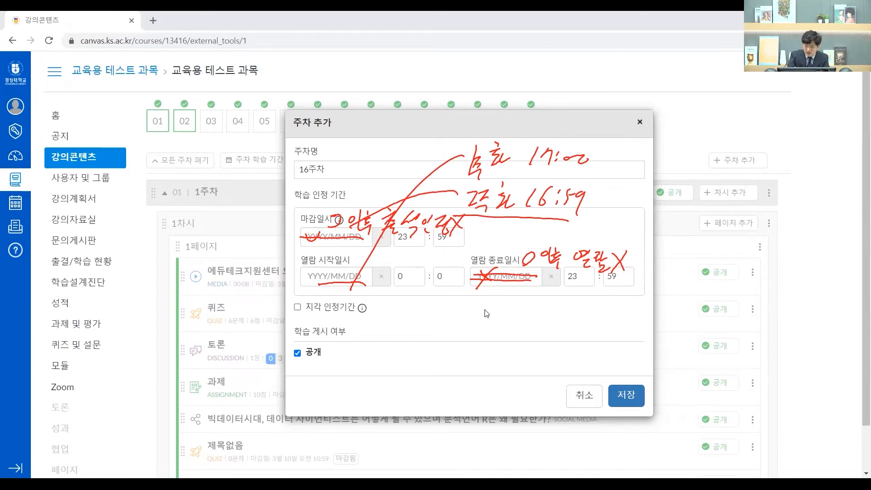
Cross out the 지각 인정기간 option with the pen and save the new week 16주차.
{"action": "left_click_drag", "start_coordinate": [291, 296], "coordinate": [307, 322]}
{"action": "left_click_drag", "start_coordinate": [306, 293], "coordinate": [278, 341]}
{"action": "left_click", "coordinate": [625, 393]}
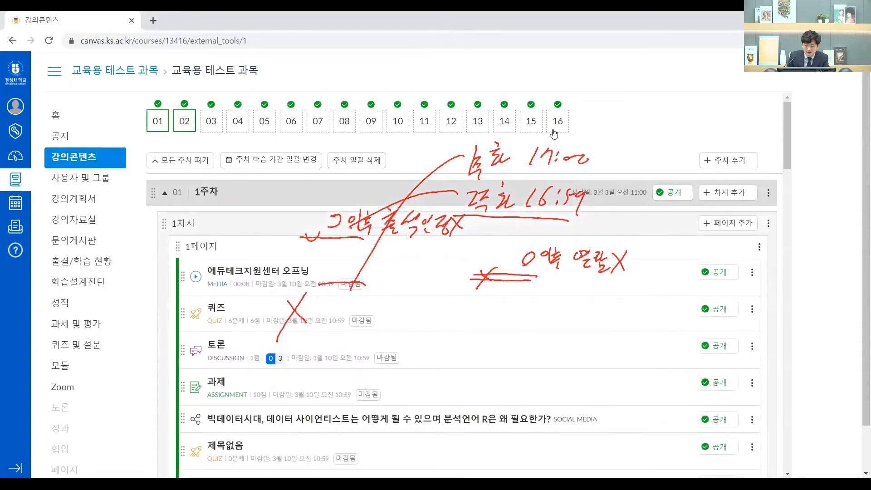
Clear the old pen marks, outline the whole 16주차 block in red and tick its title.
{"action": "scroll", "coordinate": [206, 372], "scroll_direction": "down", "scroll_amount": 1}
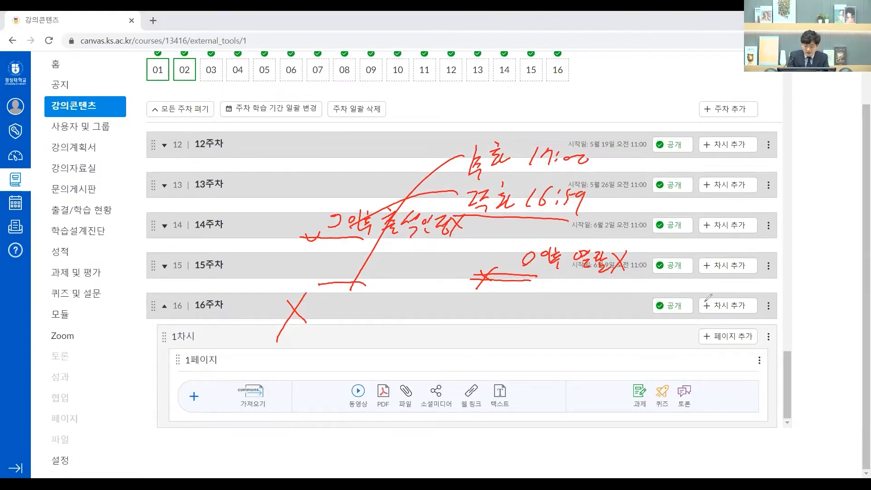
{"action": "mouse_move", "coordinate": [142, 287]}
{"action": "left_mouse_down"}
{"action": "mouse_move", "coordinate": [141, 426]}
{"action": "mouse_move", "coordinate": [441, 447]}
{"action": "mouse_move", "coordinate": [799, 295]}
{"action": "mouse_move", "coordinate": [348, 275]}
{"action": "mouse_move", "coordinate": [144, 297]}
{"action": "left_mouse_up"}
{"action": "left_click_drag", "start_coordinate": [229, 300], "coordinate": [242, 298]}
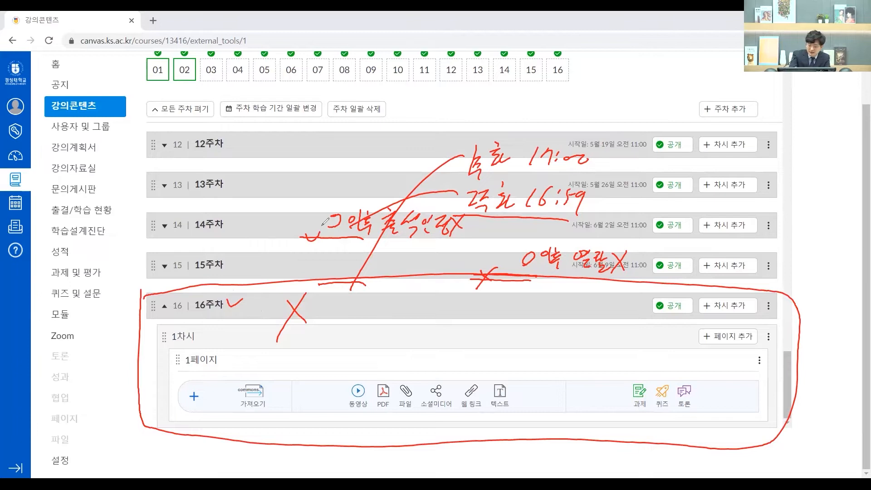
{"action": "key", "text": "e"}
{"action": "mouse_move", "coordinate": [143, 291]}
{"action": "left_mouse_down"}
{"action": "mouse_move", "coordinate": [309, 434]}
{"action": "mouse_move", "coordinate": [617, 438]}
{"action": "mouse_move", "coordinate": [741, 290]}
{"action": "mouse_move", "coordinate": [228, 278]}
{"action": "mouse_move", "coordinate": [135, 288]}
{"action": "left_mouse_up"}
{"action": "left_click_drag", "start_coordinate": [222, 296], "coordinate": [242, 293]}
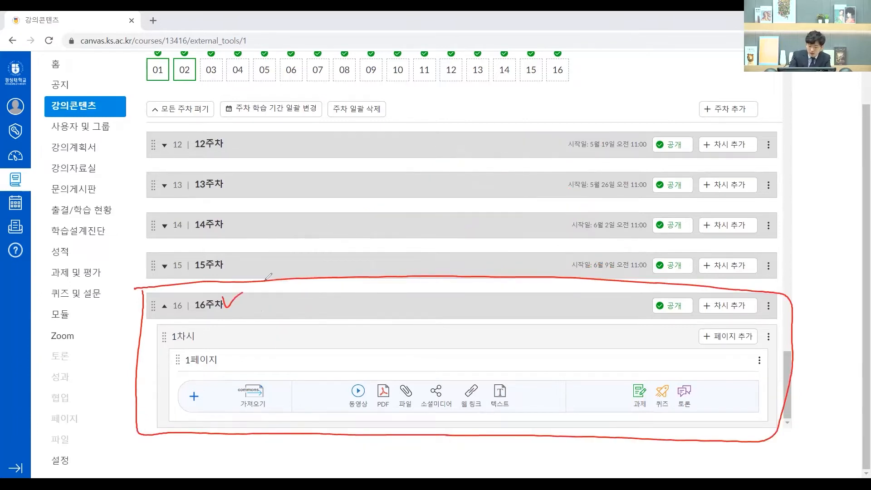
Circle the 공개 status, the 차시 추가 control and the options menu of 16주차 in red.
{"action": "mouse_move", "coordinate": [670, 311]}
{"action": "left_mouse_down"}
{"action": "mouse_move", "coordinate": [680, 320]}
{"action": "mouse_move", "coordinate": [658, 326]}
{"action": "left_mouse_up"}
{"action": "mouse_move", "coordinate": [708, 312]}
{"action": "left_mouse_down"}
{"action": "mouse_move", "coordinate": [742, 320]}
{"action": "mouse_move", "coordinate": [704, 313]}
{"action": "left_mouse_up"}
{"action": "mouse_move", "coordinate": [770, 308]}
{"action": "left_mouse_down"}
{"action": "mouse_move", "coordinate": [767, 298]}
{"action": "mouse_move", "coordinate": [777, 301]}
{"action": "left_mouse_up"}
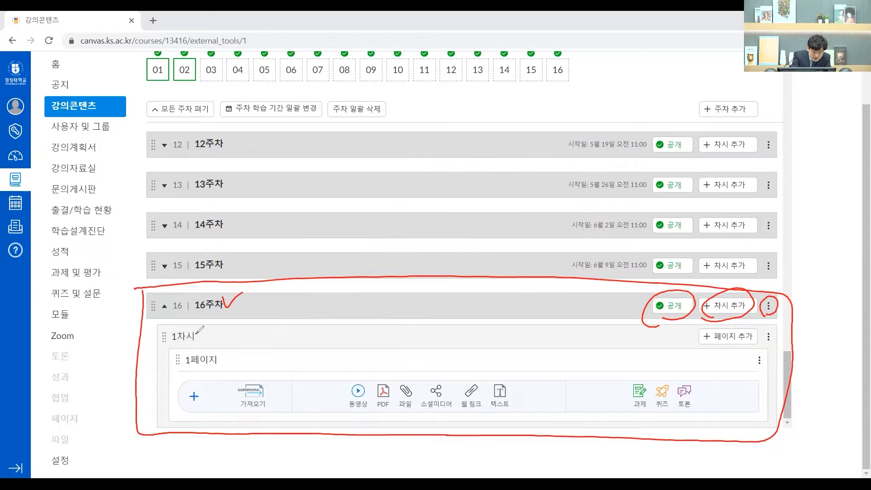
Tick 1차시 and 1페이지, box the content-type row in red, and mark the week, lesson and page options menus in blue.
{"action": "left_click_drag", "start_coordinate": [197, 334], "coordinate": [208, 332]}
{"action": "mouse_move", "coordinate": [222, 358]}
{"action": "left_mouse_down"}
{"action": "mouse_move", "coordinate": [236, 357]}
{"action": "mouse_move", "coordinate": [226, 421]}
{"action": "mouse_move", "coordinate": [493, 423]}
{"action": "mouse_move", "coordinate": [724, 377]}
{"action": "mouse_move", "coordinate": [425, 359]}
{"action": "mouse_move", "coordinate": [226, 376]}
{"action": "left_mouse_up"}
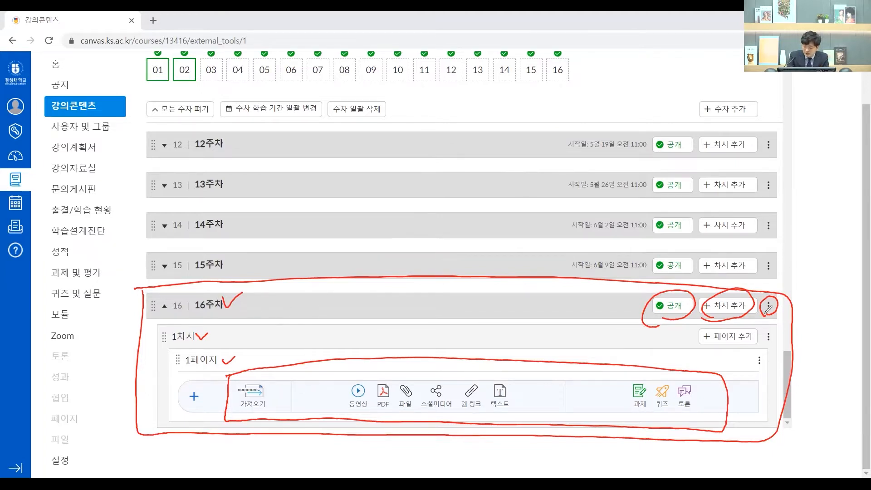
{"action": "left_click_drag", "start_coordinate": [762, 291], "coordinate": [779, 317]}
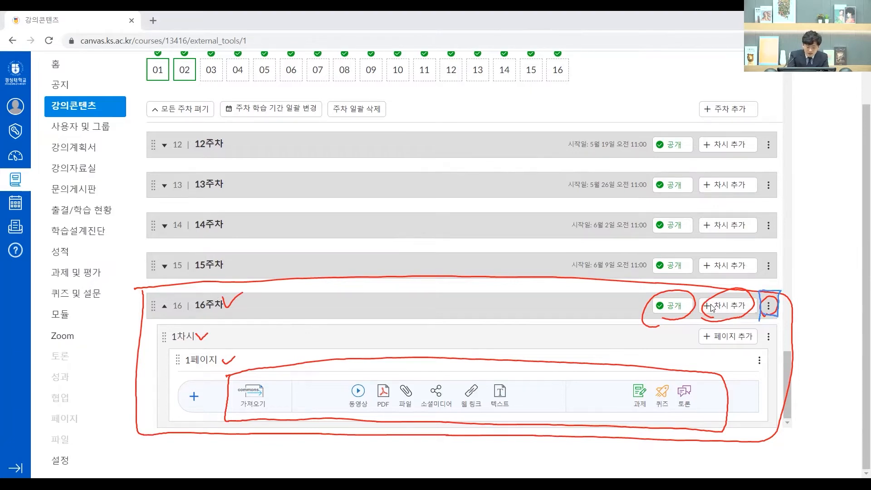
{"action": "mouse_move", "coordinate": [761, 338]}
{"action": "left_mouse_down"}
{"action": "mouse_move", "coordinate": [774, 344]}
{"action": "mouse_move", "coordinate": [749, 373]}
{"action": "mouse_move", "coordinate": [773, 357]}
{"action": "left_mouse_up"}
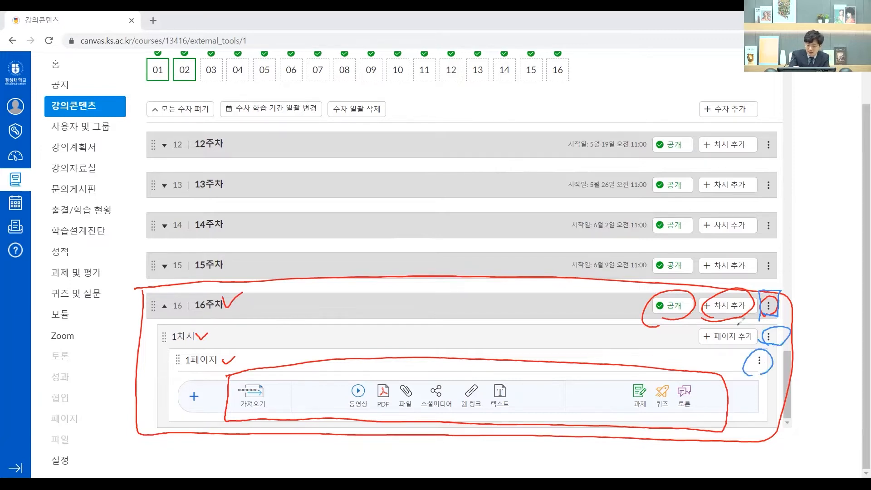
Edit the 16주차 week, rename it 기말고사 and save.
{"action": "left_click", "coordinate": [770, 304]}
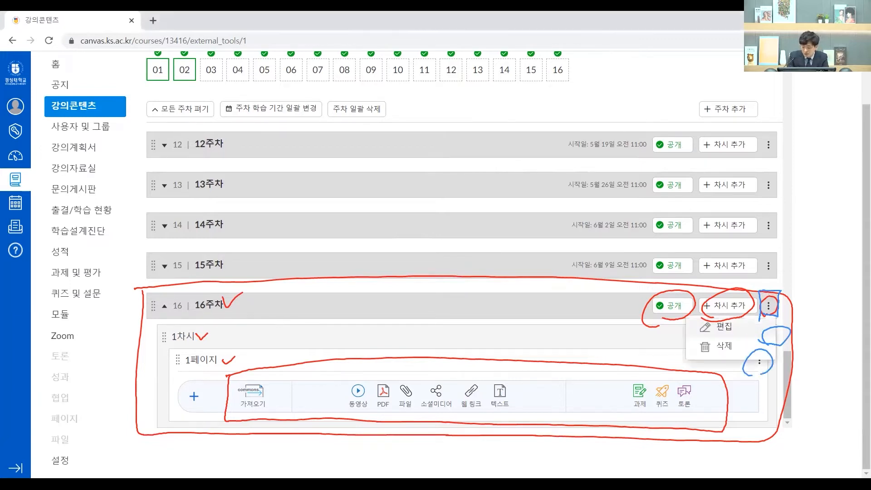
{"action": "left_click", "coordinate": [772, 327]}
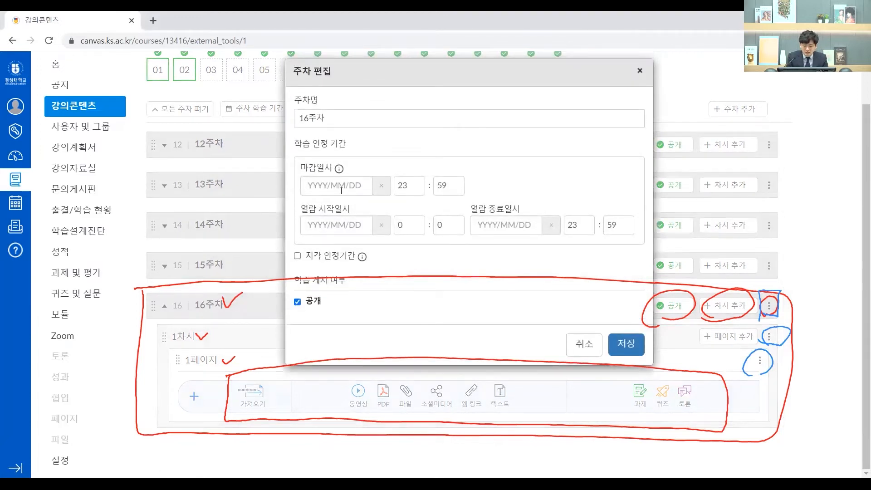
{"action": "left_click", "coordinate": [305, 114]}
{"action": "double_click", "coordinate": [303, 115]}
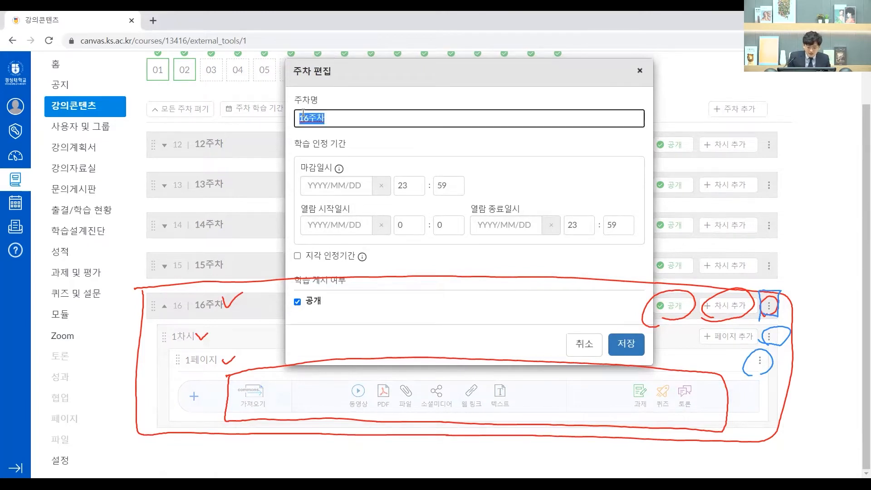
{"action": "type", "text": "기말고사 ㅣ"}
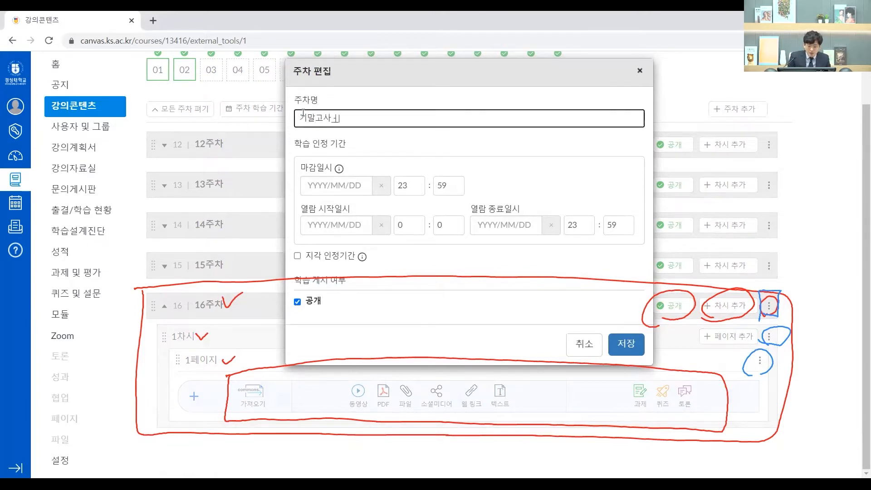
{"action": "left_click", "coordinate": [619, 344]}
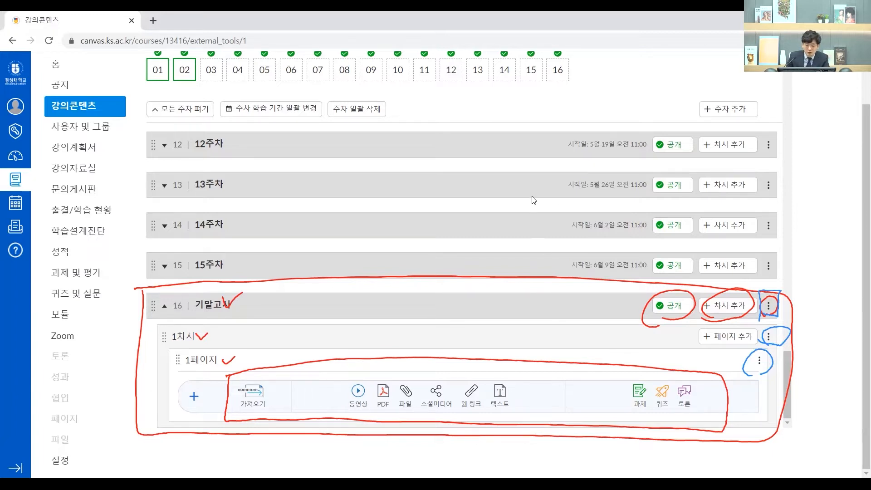
Add a lesson named 2차시 to the 기말고사 week and clear the pen marks.
{"action": "left_click", "coordinate": [723, 307]}
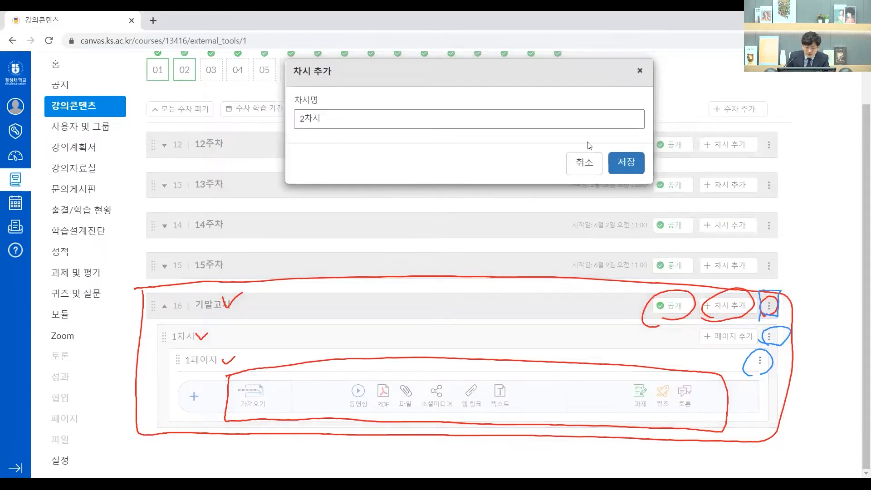
{"action": "left_click", "coordinate": [622, 163]}
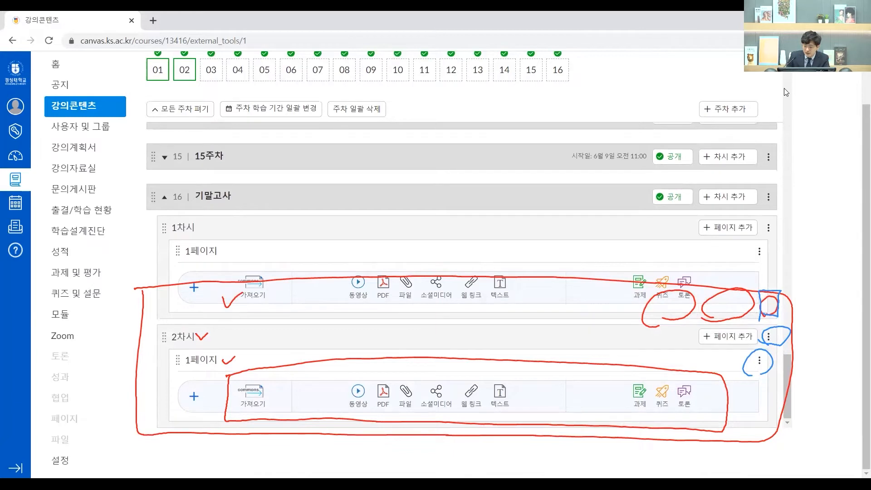
{"action": "key", "text": "Escape"}
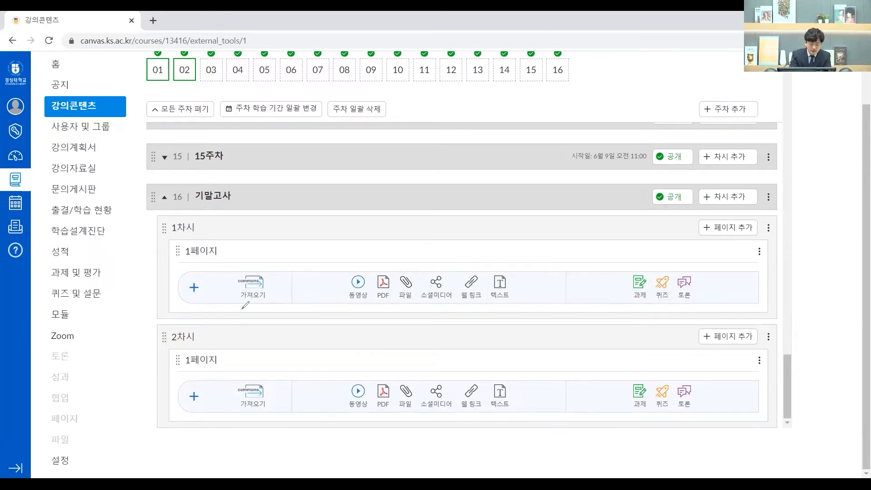
Circle 가져오기 and each content type from 동영상 to 텍스트 under 1차시, and box the 과제, 퀴즈 and 토론 group.
{"action": "left_click_drag", "start_coordinate": [241, 307], "coordinate": [243, 313]}
{"action": "mouse_move", "coordinate": [354, 311]}
{"action": "left_mouse_down"}
{"action": "mouse_move", "coordinate": [343, 305]}
{"action": "mouse_move", "coordinate": [431, 309]}
{"action": "mouse_move", "coordinate": [486, 272]}
{"action": "mouse_move", "coordinate": [463, 307]}
{"action": "left_mouse_up"}
{"action": "mouse_move", "coordinate": [500, 308]}
{"action": "left_mouse_down"}
{"action": "mouse_move", "coordinate": [517, 295]}
{"action": "mouse_move", "coordinate": [493, 308]}
{"action": "left_mouse_up"}
{"action": "mouse_move", "coordinate": [663, 302]}
{"action": "left_mouse_down"}
{"action": "mouse_move", "coordinate": [623, 303]}
{"action": "mouse_move", "coordinate": [702, 269]}
{"action": "mouse_move", "coordinate": [622, 306]}
{"action": "left_mouse_up"}
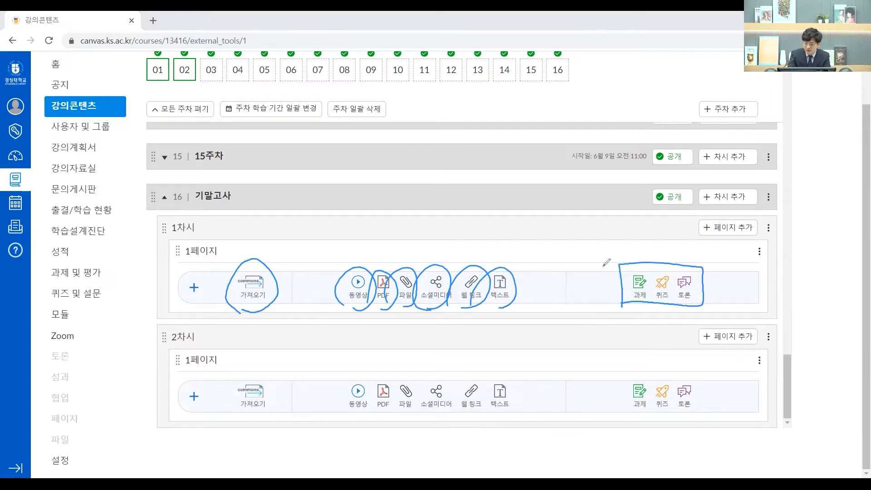
Erase the circles, then tick 가져오기 and box 동영상 in the 1차시 content row.
{"action": "key", "text": "e"}
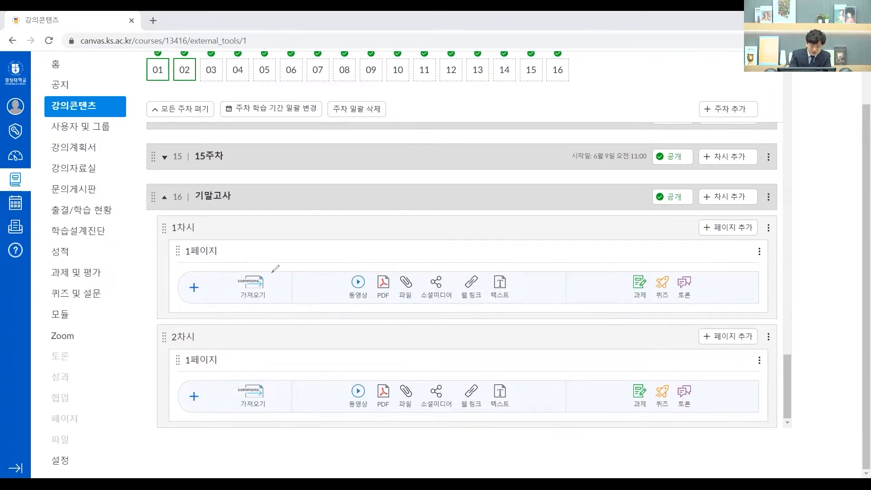
{"action": "left_click_drag", "start_coordinate": [263, 265], "coordinate": [271, 269]}
{"action": "mouse_move", "coordinate": [345, 308]}
{"action": "left_mouse_down"}
{"action": "mouse_move", "coordinate": [359, 308]}
{"action": "mouse_move", "coordinate": [377, 272]}
{"action": "mouse_move", "coordinate": [343, 306]}
{"action": "left_mouse_up"}
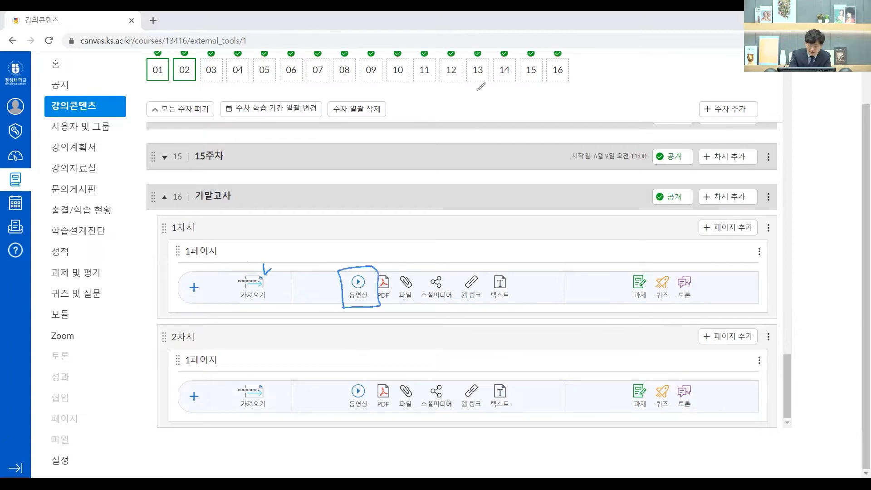
Look for a video to add to 1차시 in the 동영상, 문서, 다운로드, 사진 and 음악 folders, and cancel the selection.
{"action": "left_click", "coordinate": [359, 282]}
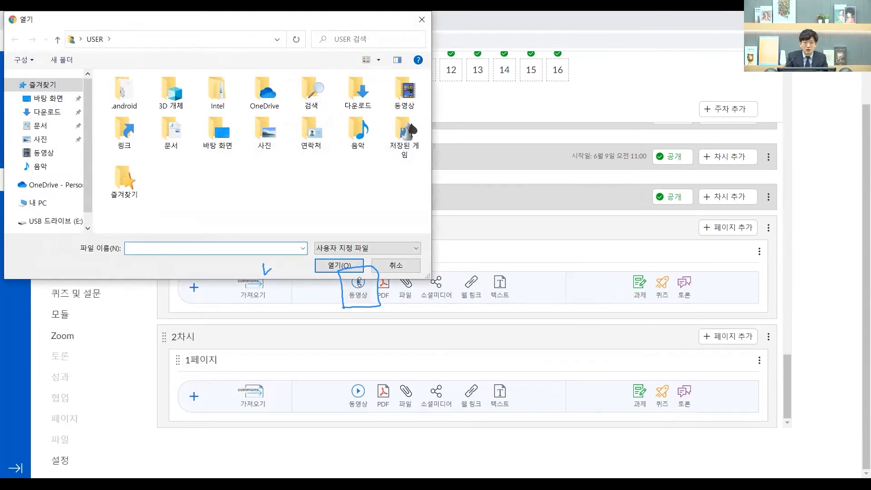
{"action": "double_click", "coordinate": [409, 96]}
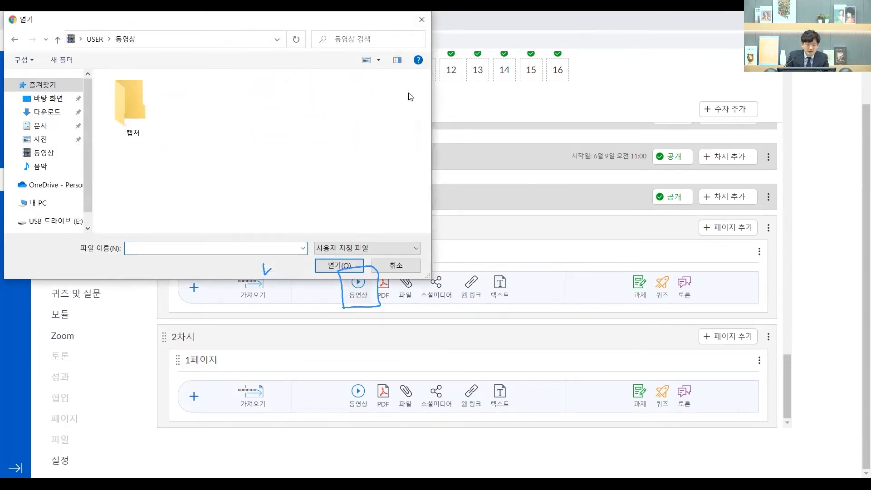
{"action": "double_click", "coordinate": [124, 117]}
{"action": "left_click", "coordinate": [51, 124]}
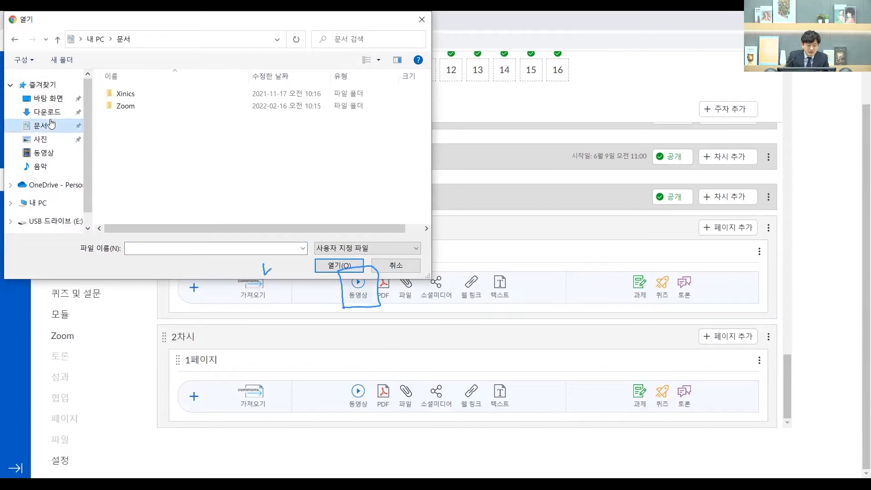
{"action": "left_click", "coordinate": [46, 112]}
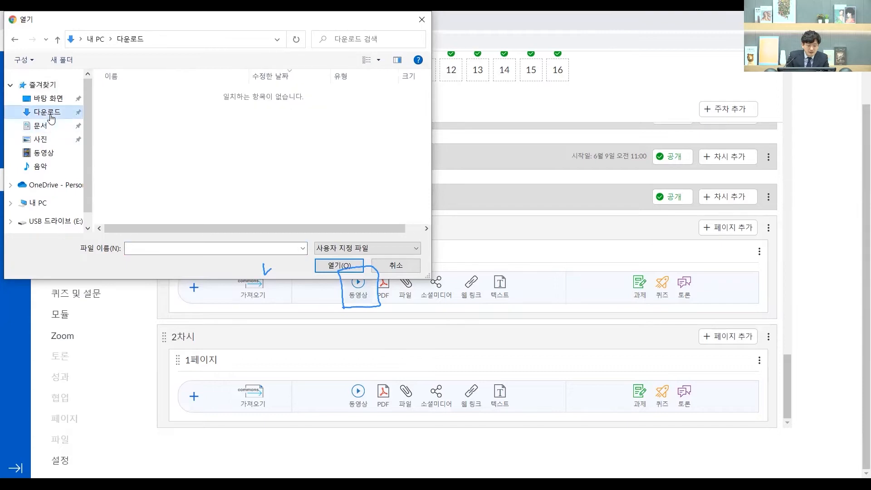
{"action": "left_click", "coordinate": [40, 139]}
{"action": "left_click", "coordinate": [40, 167]}
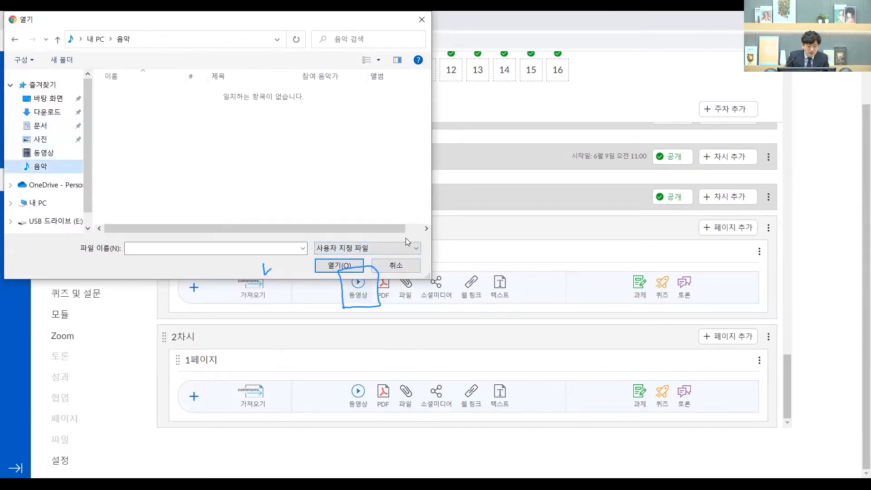
{"action": "left_click", "coordinate": [411, 266]}
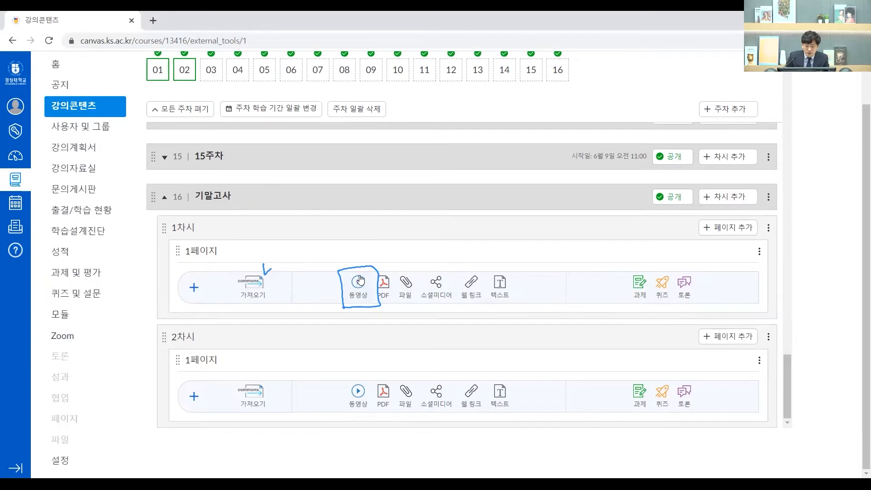
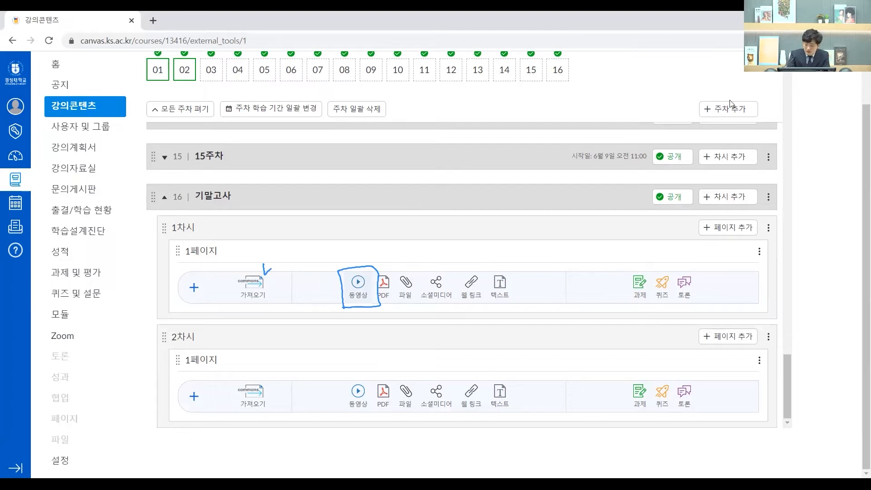
Clear the pen marks and upload the PDF [교수자용] 구글 클래스룸 퀵가이드 from the USB drive (E:) to the 1페이지 of 1차시.
{"action": "key", "text": "Escape"}
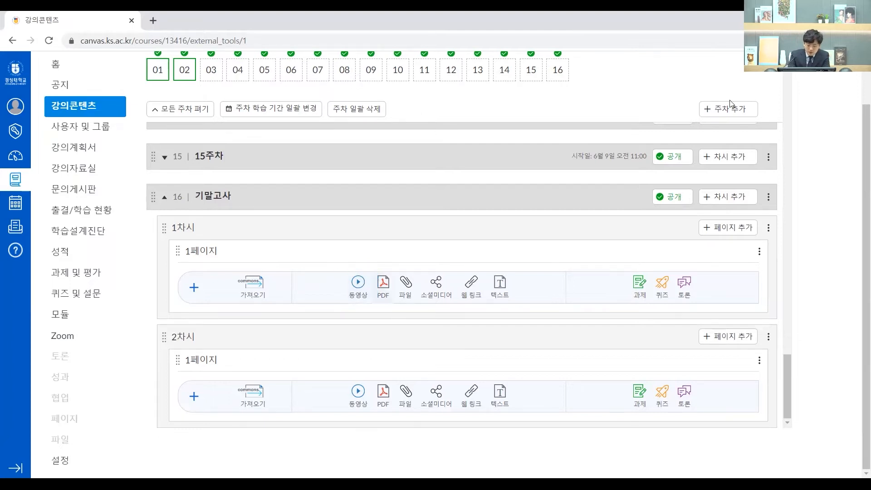
{"action": "left_click", "coordinate": [382, 293]}
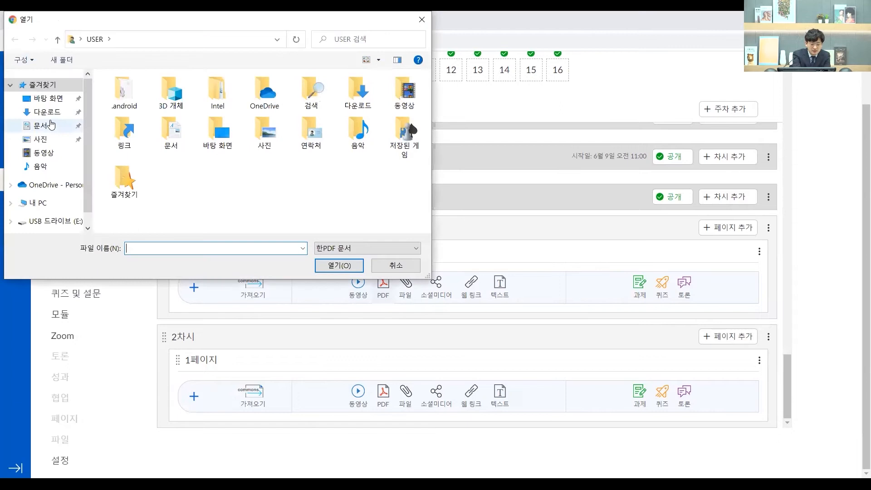
{"action": "left_click", "coordinate": [48, 222]}
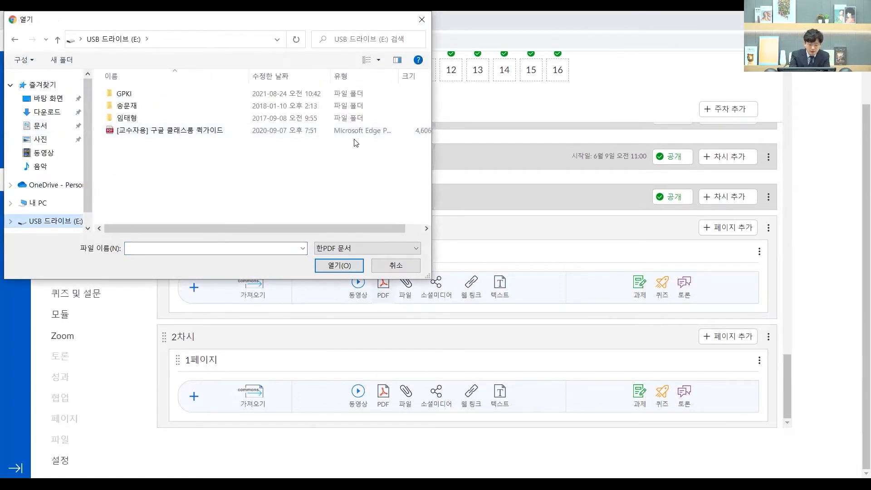
{"action": "left_click", "coordinate": [231, 131]}
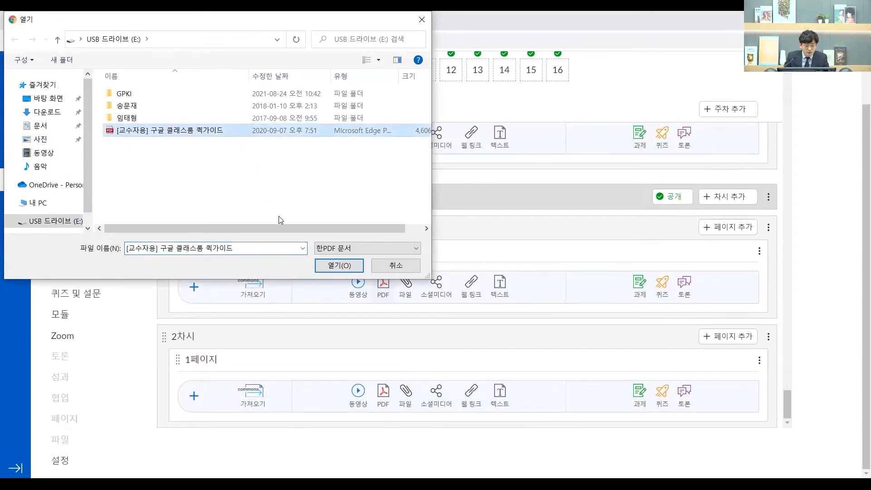
{"action": "left_click", "coordinate": [325, 266]}
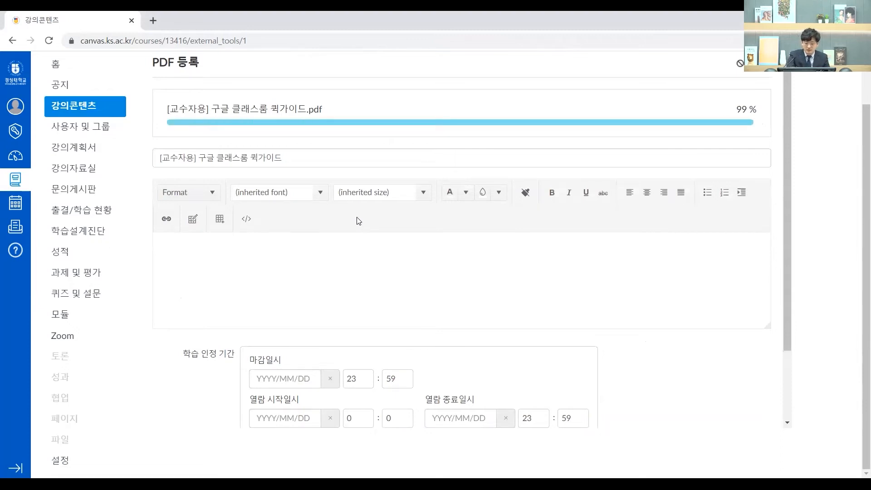
Underline the PDF upload's progress bar and tick the title and description fields with the pen.
{"action": "left_click_drag", "start_coordinate": [168, 133], "coordinate": [692, 133]}
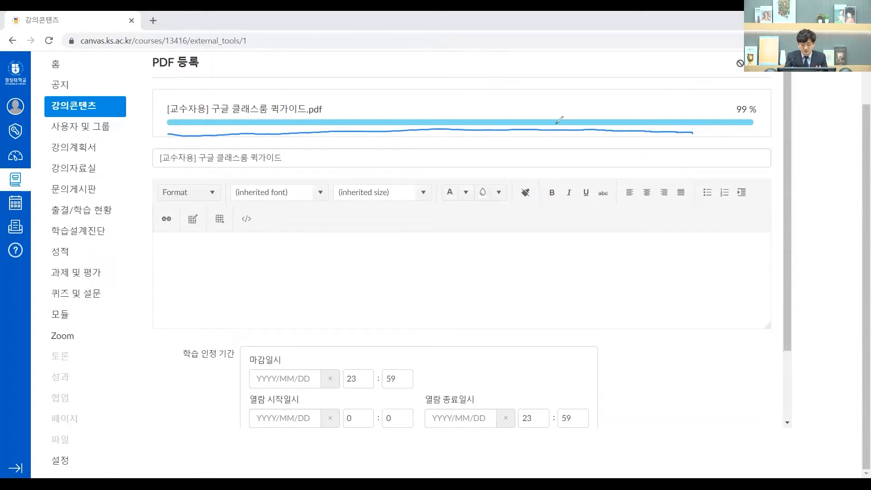
{"action": "mouse_move", "coordinate": [151, 146]}
{"action": "left_mouse_down"}
{"action": "mouse_move", "coordinate": [155, 157]}
{"action": "mouse_move", "coordinate": [167, 150]}
{"action": "left_mouse_up"}
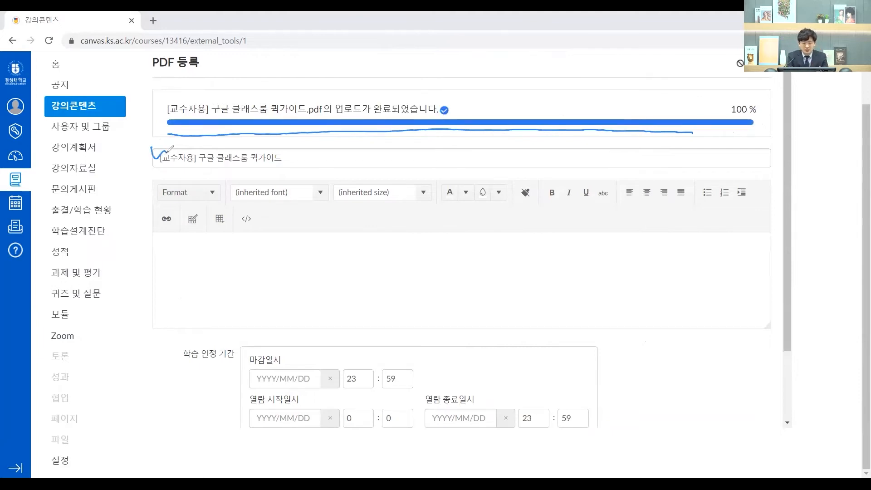
{"action": "left_click_drag", "start_coordinate": [158, 243], "coordinate": [176, 241]}
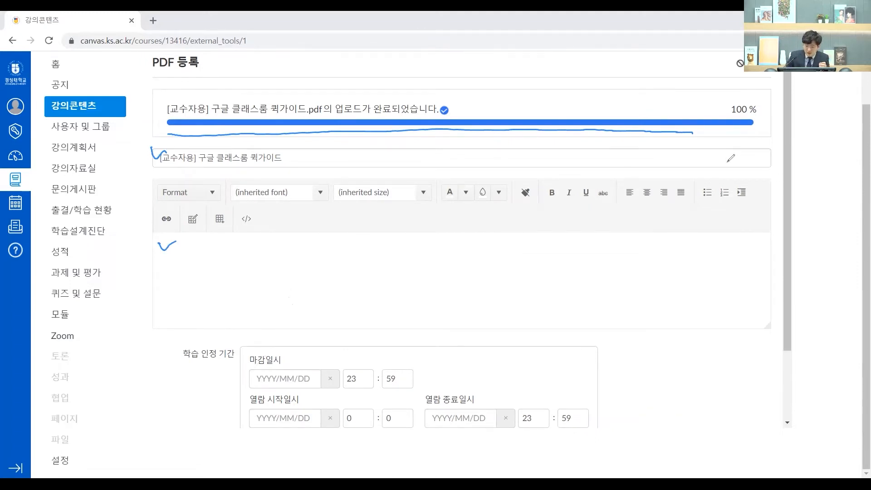
{"action": "scroll", "coordinate": [574, 389], "scroll_direction": "down", "scroll_amount": 2}
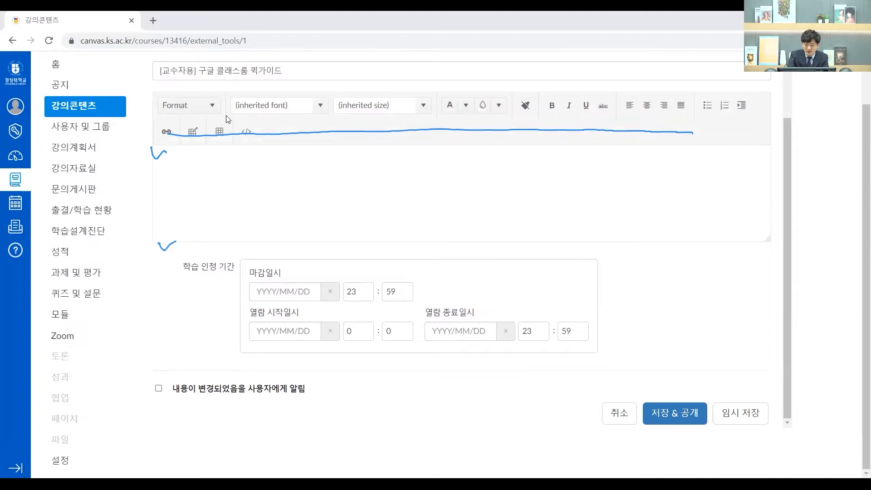
Box the 학습 인정 기간 fields and the change-notification checkbox with the pen, write "LearningX Student", and erase the marks.
{"action": "mouse_move", "coordinate": [235, 348]}
{"action": "left_mouse_down"}
{"action": "mouse_move", "coordinate": [553, 350]}
{"action": "mouse_move", "coordinate": [601, 267]}
{"action": "mouse_move", "coordinate": [240, 258]}
{"action": "mouse_move", "coordinate": [233, 340]}
{"action": "left_mouse_up"}
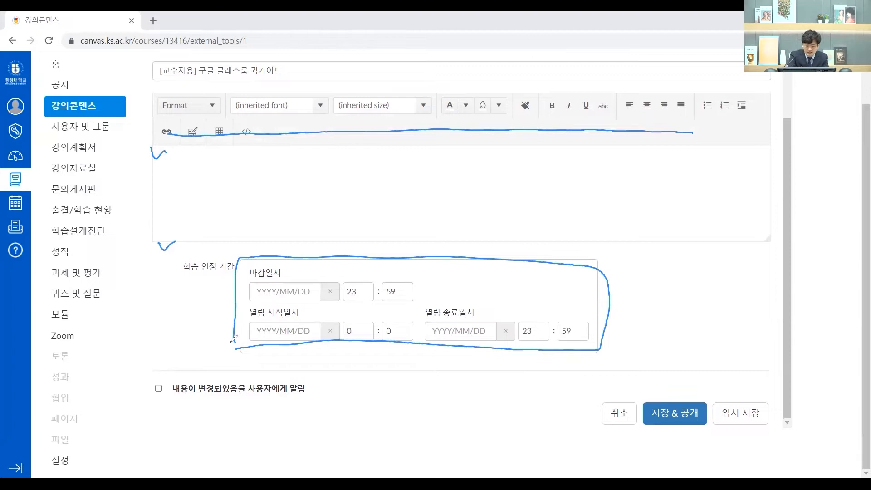
{"action": "mouse_move", "coordinate": [148, 401]}
{"action": "left_mouse_down"}
{"action": "mouse_move", "coordinate": [314, 408]}
{"action": "mouse_move", "coordinate": [291, 371]}
{"action": "mouse_move", "coordinate": [151, 401]}
{"action": "mouse_move", "coordinate": [175, 375]}
{"action": "left_mouse_up"}
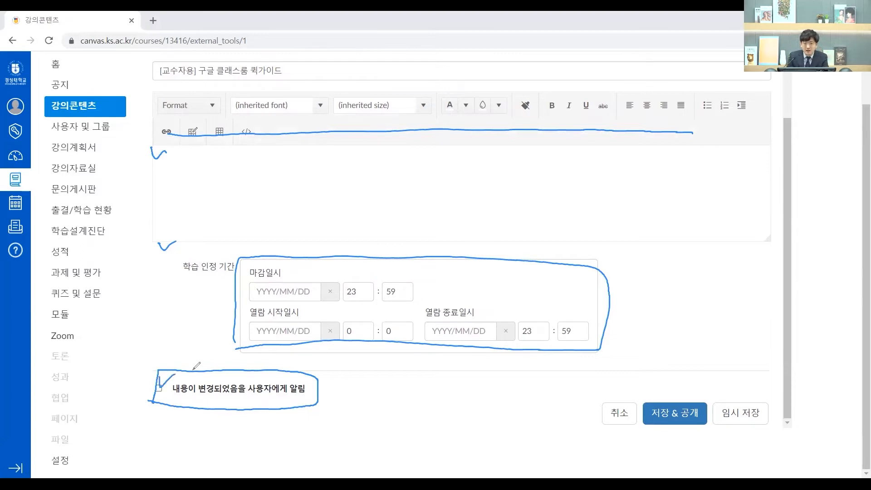
{"action": "mouse_move", "coordinate": [635, 233]}
{"action": "left_mouse_down"}
{"action": "mouse_move", "coordinate": [656, 264]}
{"action": "mouse_move", "coordinate": [671, 249]}
{"action": "mouse_move", "coordinate": [694, 248]}
{"action": "mouse_move", "coordinate": [767, 268]}
{"action": "left_mouse_up"}
{"action": "mouse_move", "coordinate": [656, 295]}
{"action": "left_mouse_down"}
{"action": "mouse_move", "coordinate": [654, 318]}
{"action": "mouse_move", "coordinate": [721, 301]}
{"action": "mouse_move", "coordinate": [732, 313]}
{"action": "mouse_move", "coordinate": [788, 295]}
{"action": "left_mouse_up"}
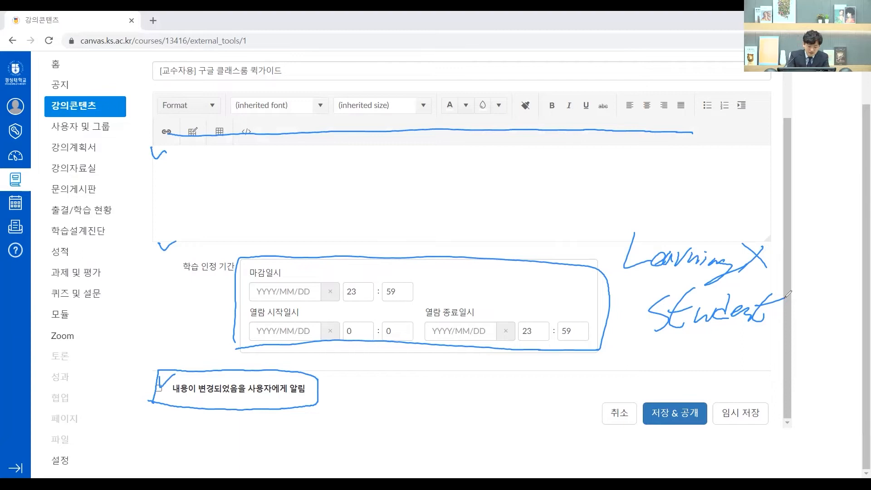
{"action": "mouse_move", "coordinate": [157, 393]}
{"action": "left_mouse_down"}
{"action": "mouse_move", "coordinate": [309, 396]}
{"action": "mouse_move", "coordinate": [229, 380]}
{"action": "mouse_move", "coordinate": [152, 401]}
{"action": "left_mouse_up"}
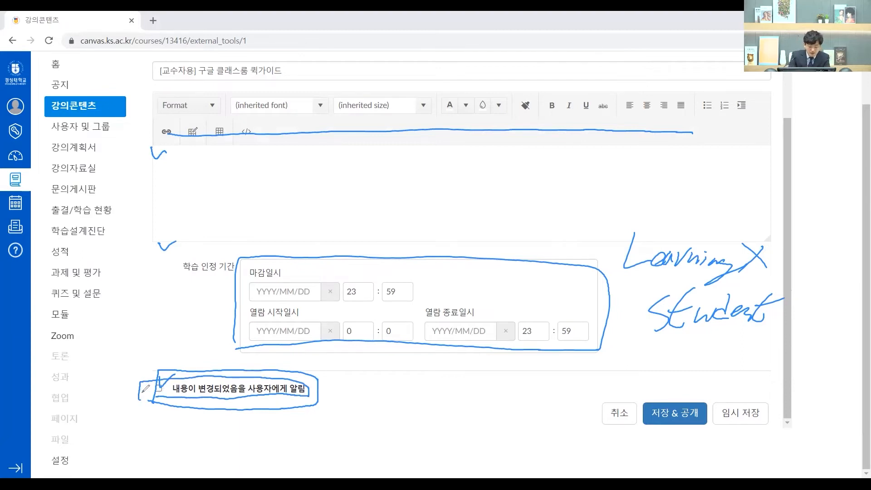
{"action": "left_click_drag", "start_coordinate": [159, 373], "coordinate": [170, 372]}
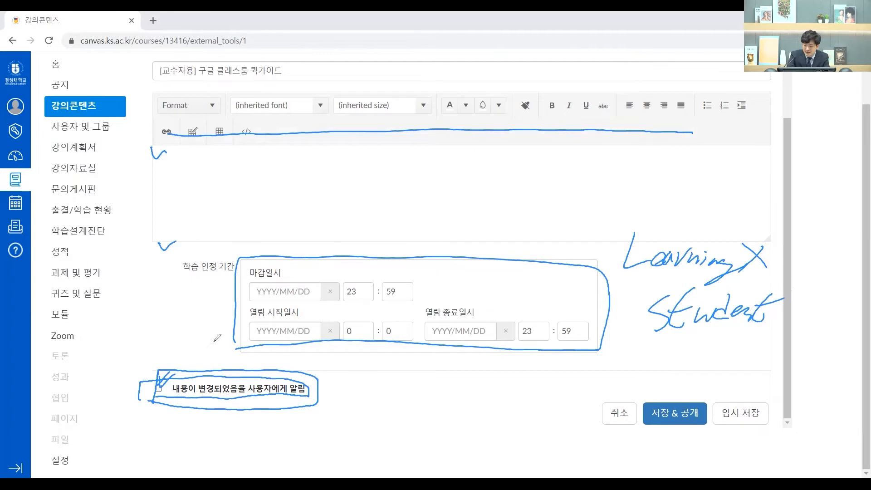
{"action": "key", "text": "e"}
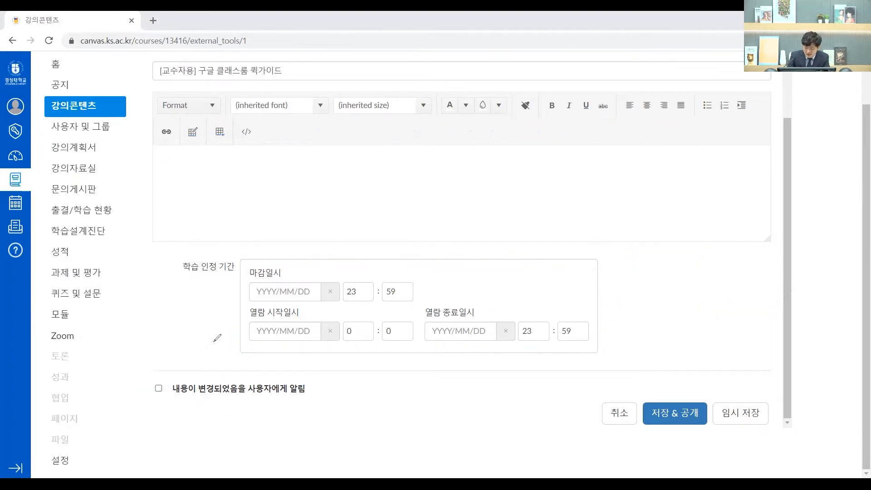
Mark 취소, 저장 & 공개 and 임시 저장 with the pen, and save the uploaded PDF as a draft.
{"action": "mouse_move", "coordinate": [596, 392]}
{"action": "left_mouse_down"}
{"action": "mouse_move", "coordinate": [663, 432]}
{"action": "mouse_move", "coordinate": [767, 433]}
{"action": "mouse_move", "coordinate": [781, 393]}
{"action": "mouse_move", "coordinate": [593, 395]}
{"action": "mouse_move", "coordinate": [739, 397]}
{"action": "mouse_move", "coordinate": [748, 386]}
{"action": "left_mouse_up"}
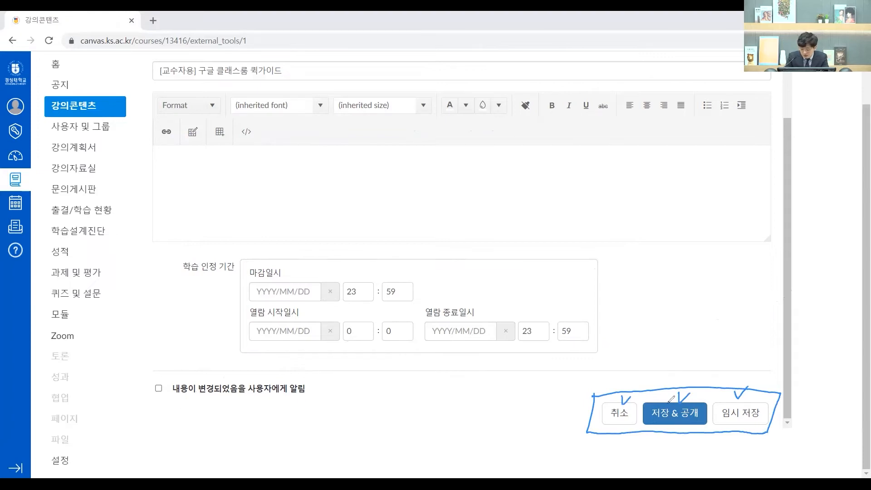
{"action": "mouse_move", "coordinate": [641, 403]}
{"action": "left_mouse_down"}
{"action": "mouse_move", "coordinate": [640, 425]}
{"action": "mouse_move", "coordinate": [711, 416]}
{"action": "mouse_move", "coordinate": [646, 396]}
{"action": "mouse_move", "coordinate": [637, 418]}
{"action": "left_mouse_up"}
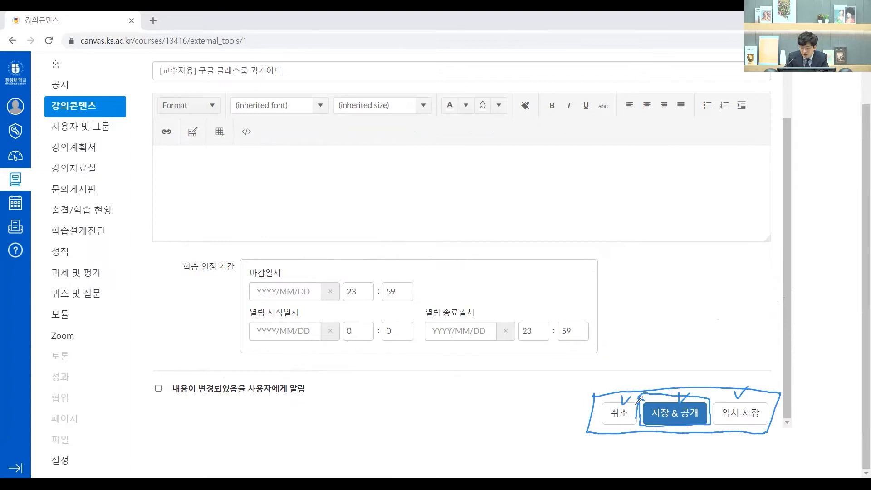
{"action": "mouse_move", "coordinate": [713, 398]}
{"action": "left_mouse_down"}
{"action": "mouse_move", "coordinate": [767, 429]}
{"action": "mouse_move", "coordinate": [778, 403]}
{"action": "mouse_move", "coordinate": [714, 394]}
{"action": "left_mouse_up"}
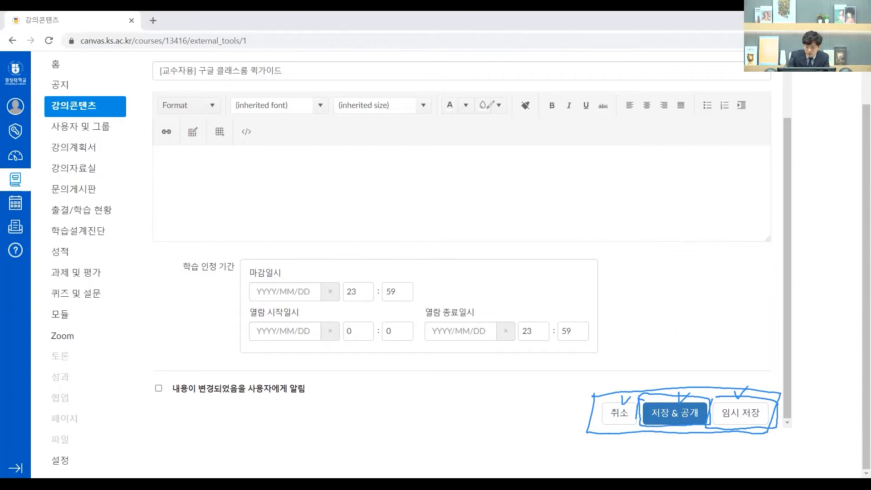
{"action": "left_click", "coordinate": [735, 402]}
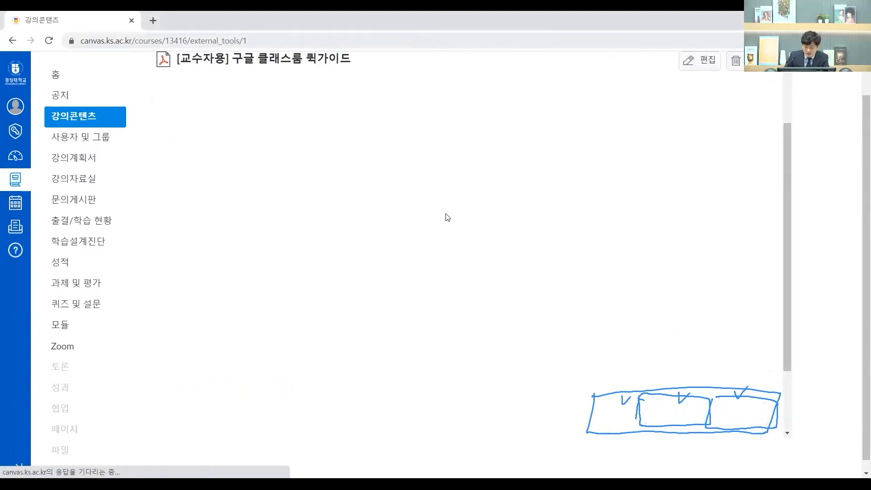
Return to week 16 in 강의콘텐츠, box the PDF's 비공개 status, publish the [교수자용] 구글 클래스룸 퀵가이드 PDF, and clear the pen marks.
{"action": "left_click", "coordinate": [98, 123]}
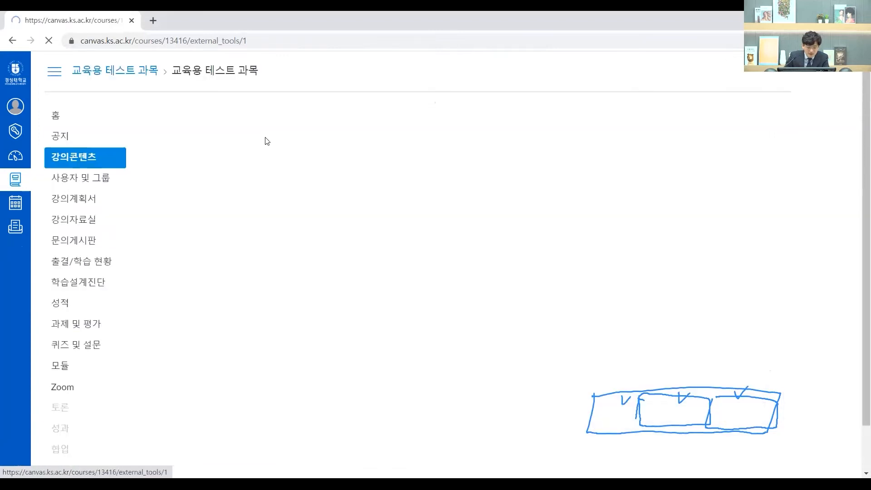
{"action": "left_click", "coordinate": [554, 129]}
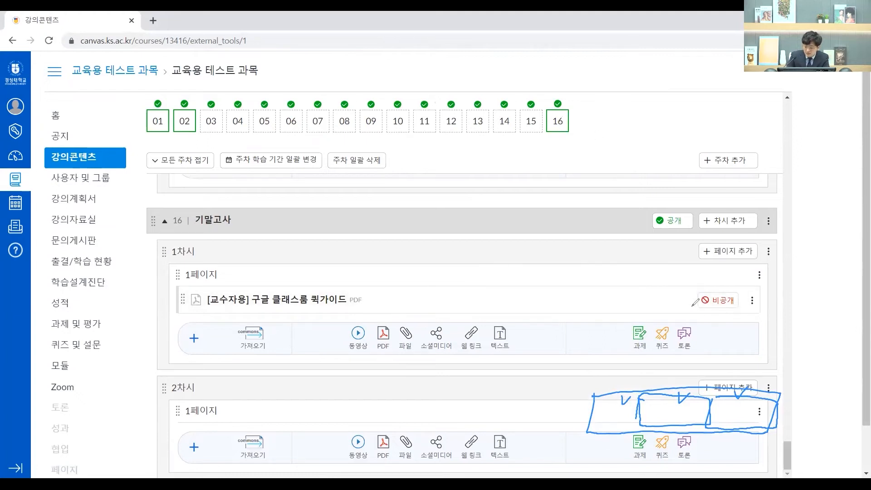
{"action": "left_click_drag", "start_coordinate": [693, 303], "coordinate": [699, 287]}
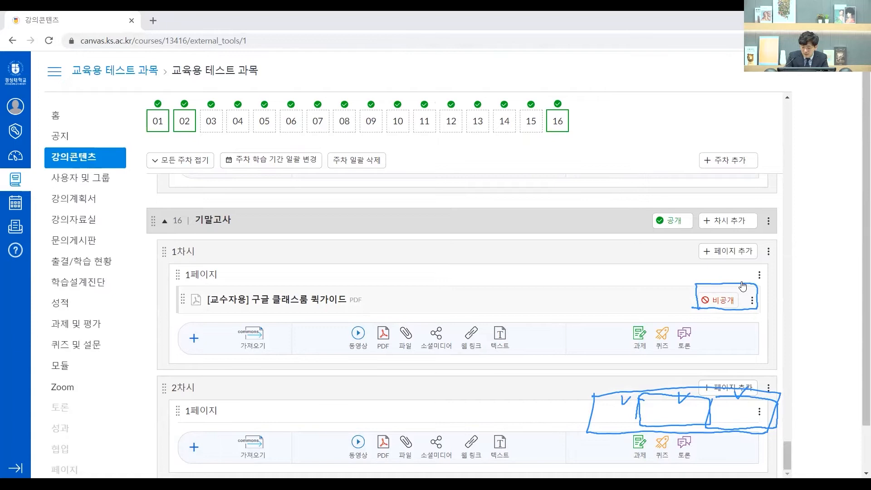
{"action": "left_click", "coordinate": [723, 300]}
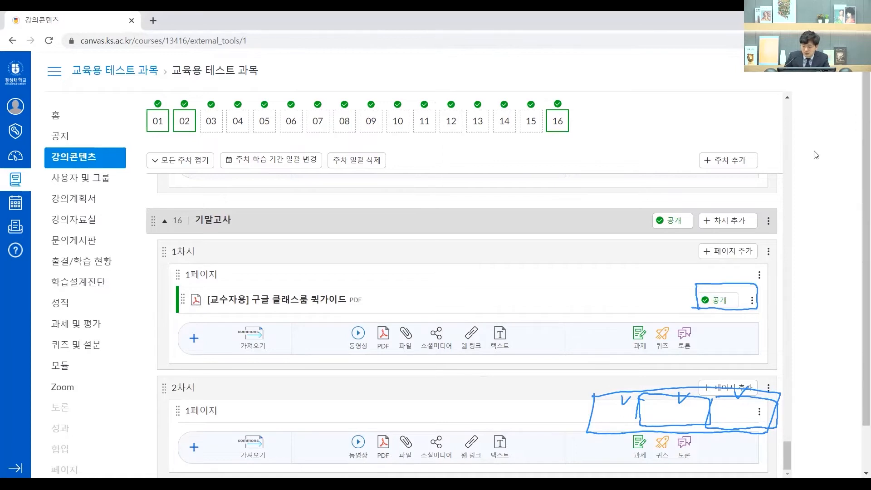
{"action": "key", "text": "Escape"}
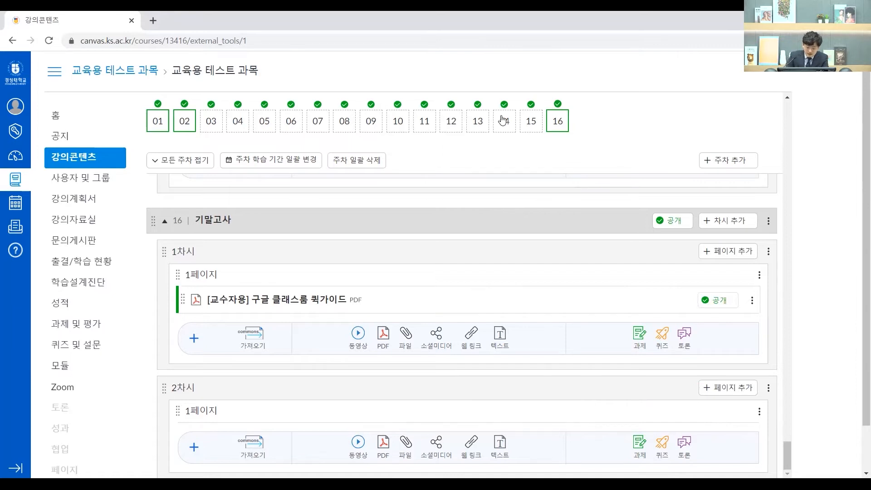
Box the 파일 content type with the pen, then open the [교수자용] 구글 클래스룸 퀵가이드 PDF and look through its pages.
{"action": "left_click_drag", "start_coordinate": [410, 358], "coordinate": [394, 365]}
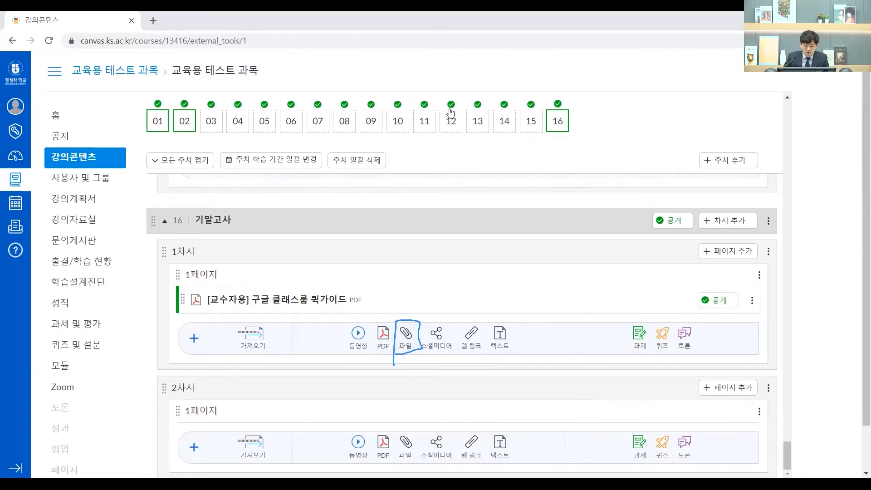
{"action": "left_click", "coordinate": [340, 301]}
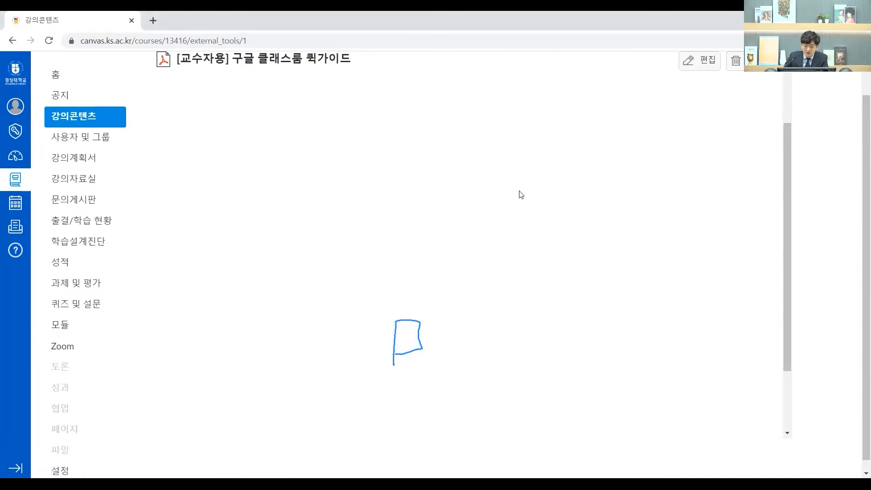
{"action": "scroll", "coordinate": [586, 217], "scroll_direction": "down", "scroll_amount": 20}
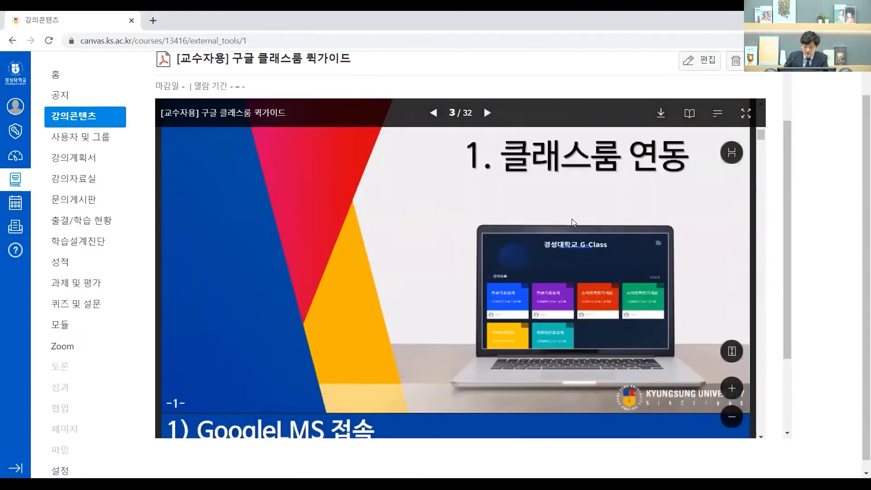
{"action": "scroll", "coordinate": [569, 220], "scroll_direction": "down", "scroll_amount": 20}
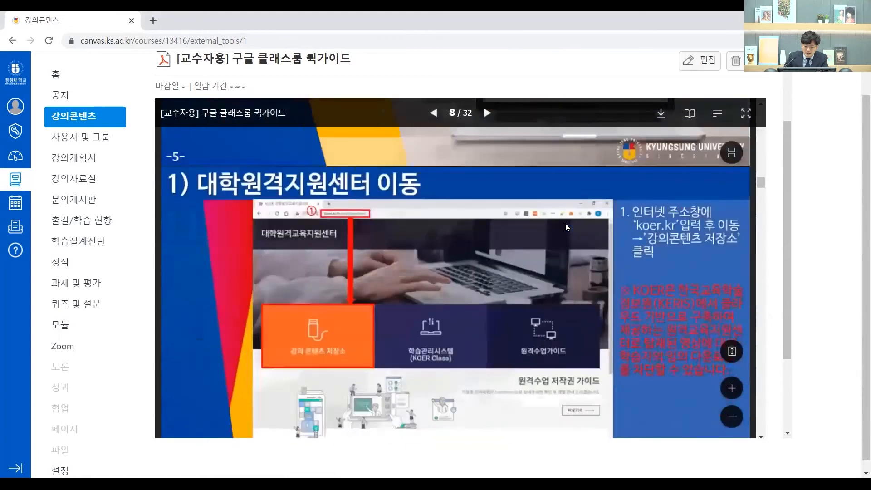
{"action": "scroll", "coordinate": [563, 226], "scroll_direction": "down", "scroll_amount": 20}
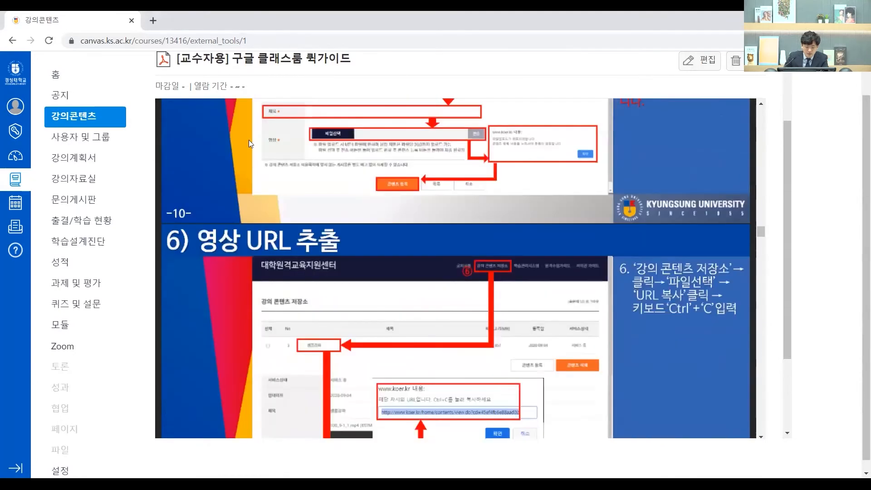
Upload 2021학년도 2학기 학습관리시스템 교수자 교육.pptx from the USB drive (E:) as a file to 1차시 of week 16, saved as a draft.
{"action": "left_click", "coordinate": [98, 118]}
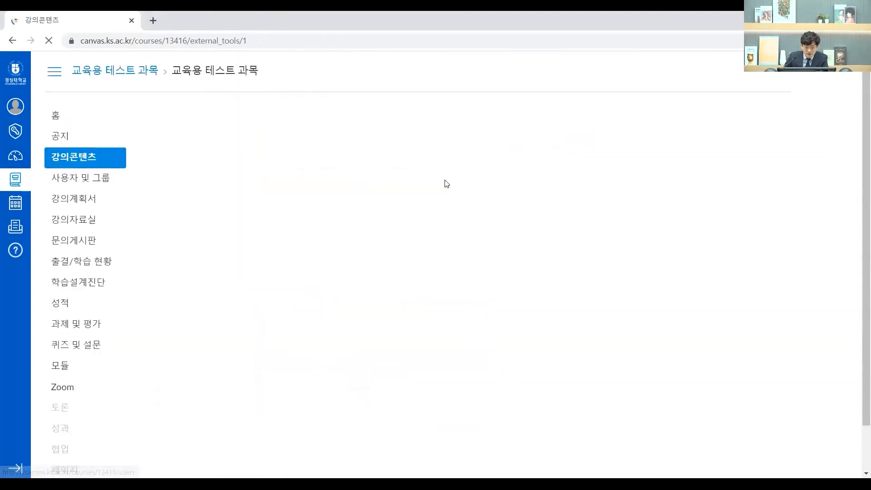
{"action": "left_click", "coordinate": [556, 121]}
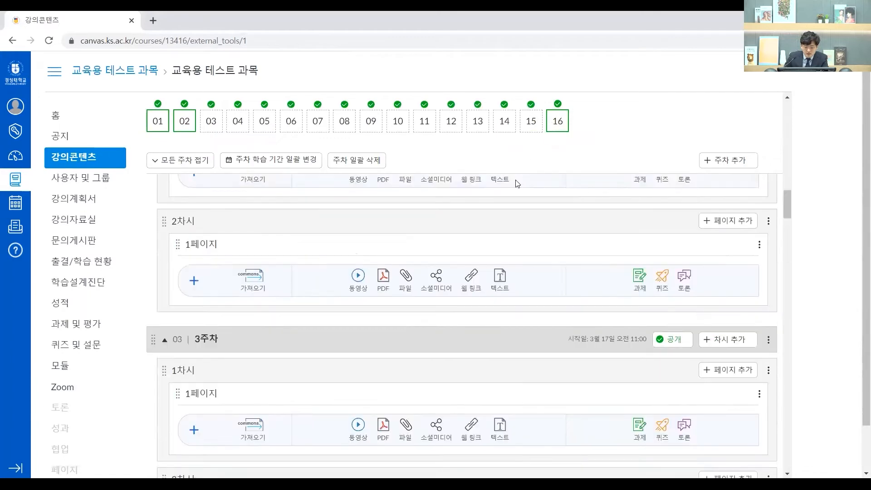
{"action": "left_click", "coordinate": [405, 337]}
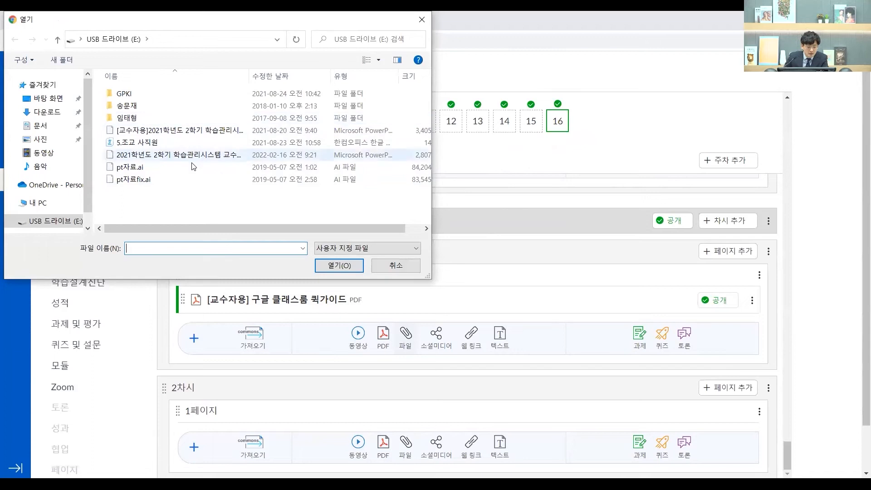
{"action": "left_click", "coordinate": [242, 155]}
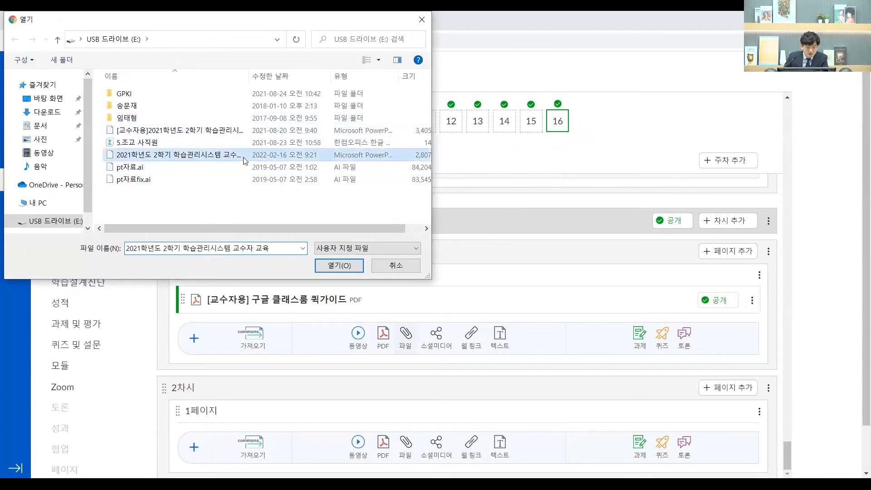
{"action": "left_click", "coordinate": [333, 266]}
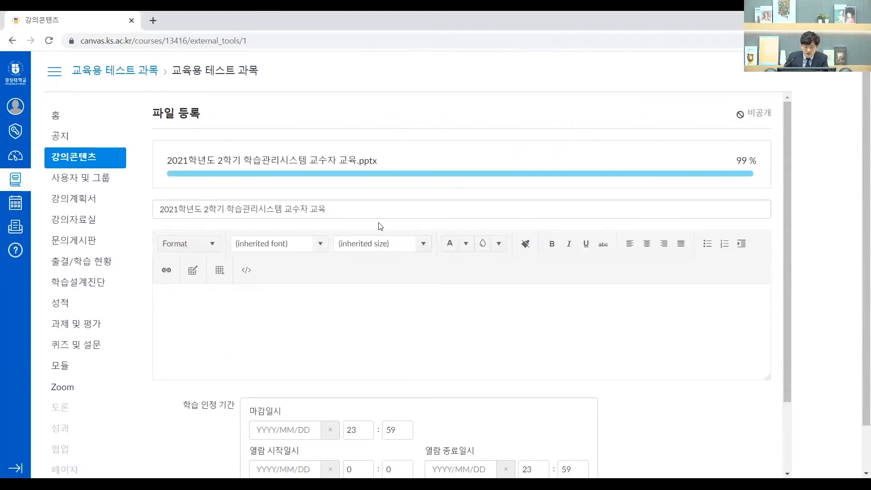
{"action": "scroll", "coordinate": [390, 295], "scroll_direction": "down", "scroll_amount": 2}
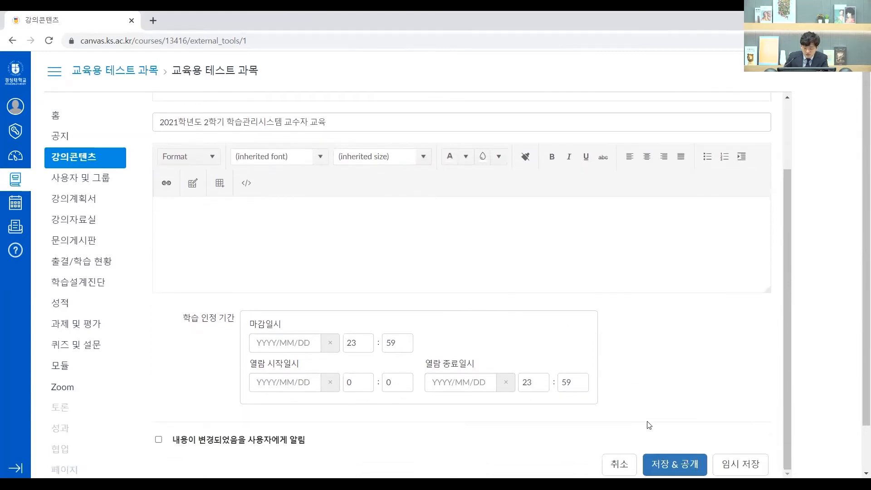
{"action": "left_click", "coordinate": [719, 463]}
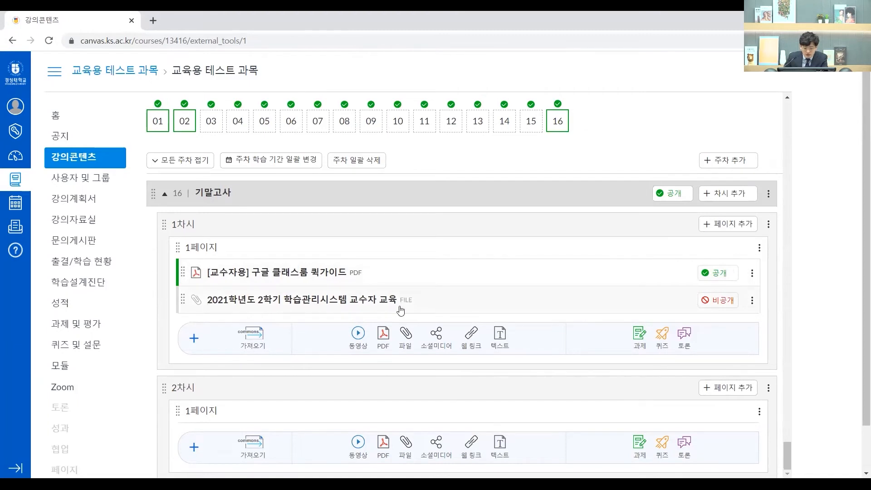
Open the course in 학생 화면 보기 and check which materials students see under 기말고사 in 강의콘텐츠.
{"action": "left_click", "coordinate": [68, 120]}
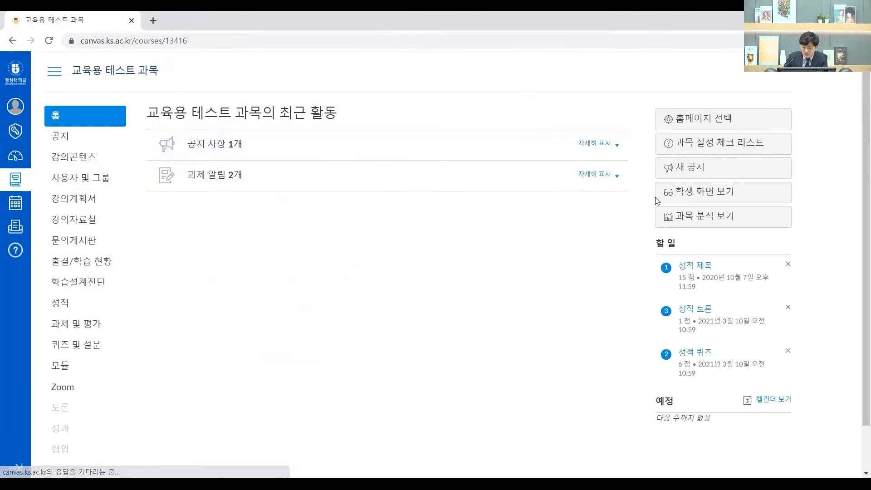
{"action": "left_click", "coordinate": [123, 160]}
{"action": "scroll", "coordinate": [391, 132], "scroll_direction": "down", "scroll_amount": 7}
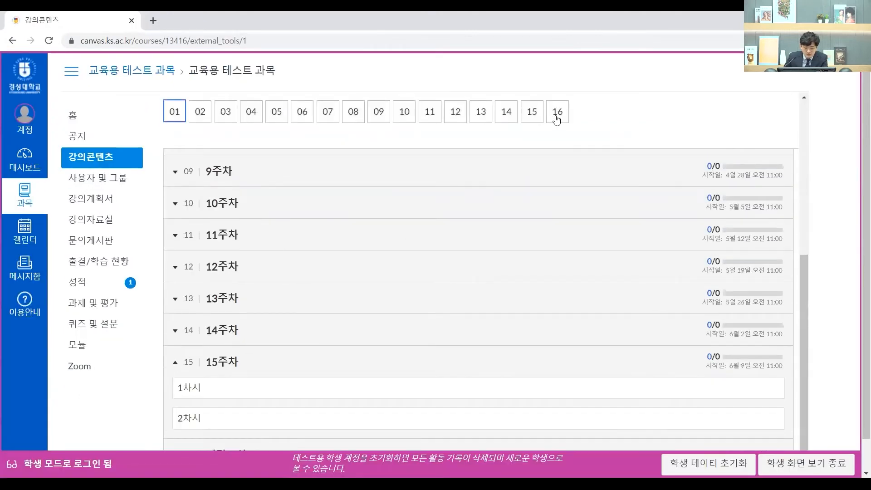
{"action": "scroll", "coordinate": [225, 356], "scroll_direction": "down", "scroll_amount": 1}
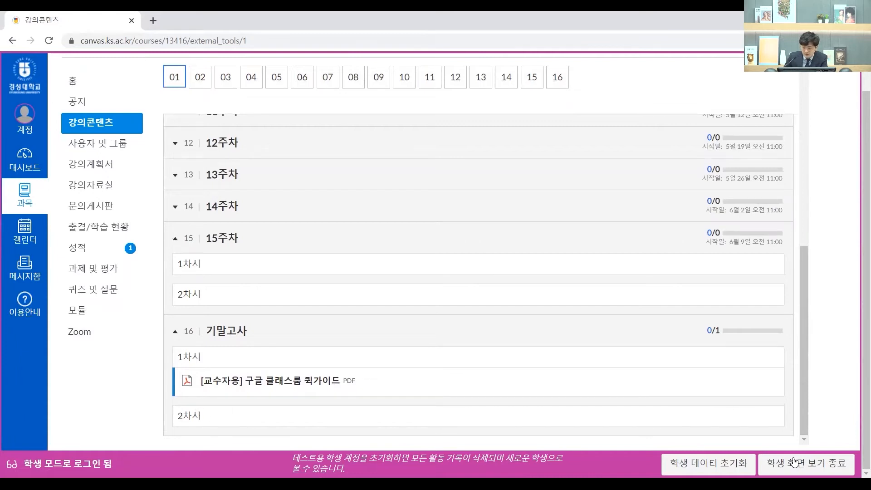
Exit the student view and publish the 2021학년도 2학기 학습관리시스템 교수자 교육 file in week 16.
{"action": "left_click", "coordinate": [816, 465]}
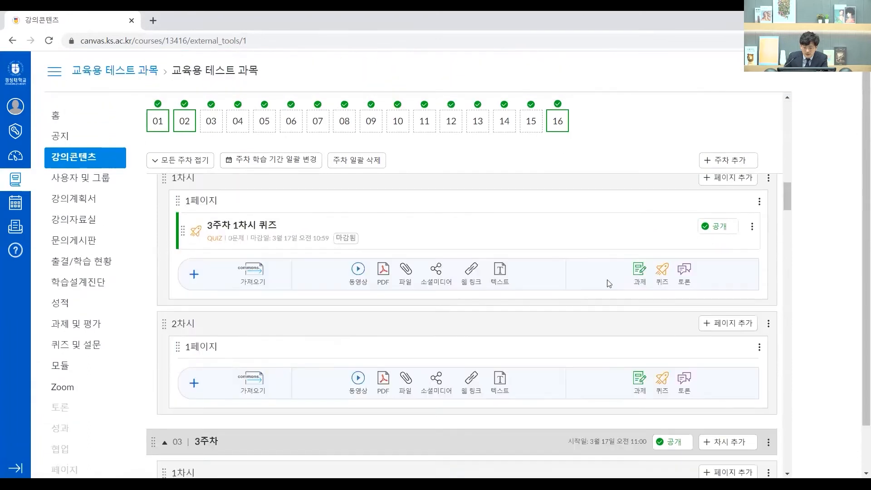
{"action": "left_click", "coordinate": [720, 308]}
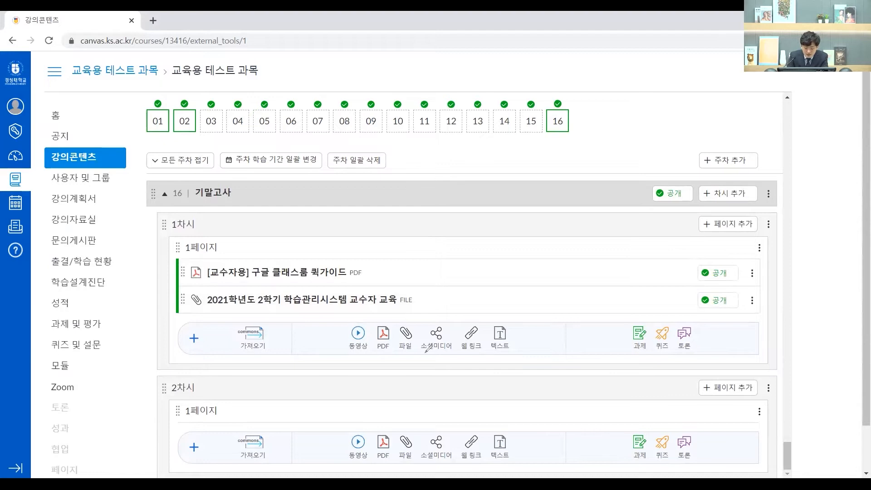
Box the 소셜미디어 and 웹 링크 content types with the pen, then open social media registration for week 16 and highlight 동영상 주소.
{"action": "mouse_move", "coordinate": [423, 350]}
{"action": "left_mouse_down"}
{"action": "mouse_move", "coordinate": [439, 323]}
{"action": "mouse_move", "coordinate": [420, 352]}
{"action": "left_mouse_up"}
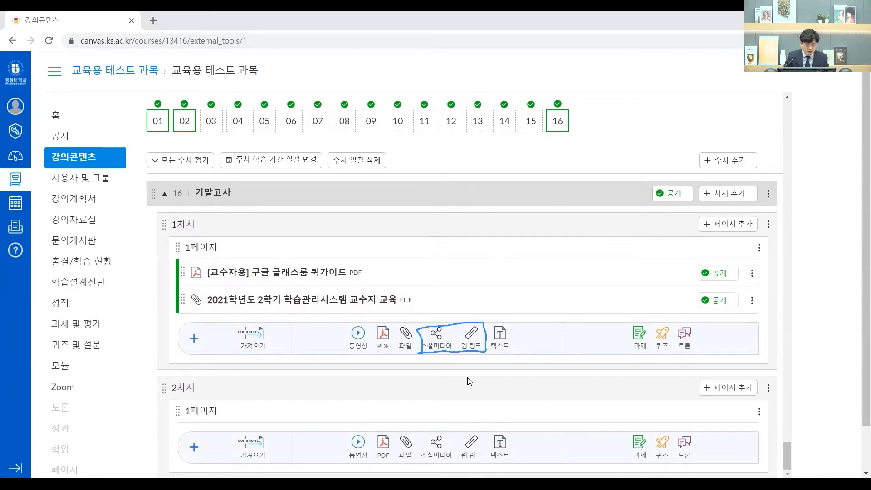
{"action": "left_click", "coordinate": [443, 345]}
{"action": "left_click", "coordinate": [443, 345]}
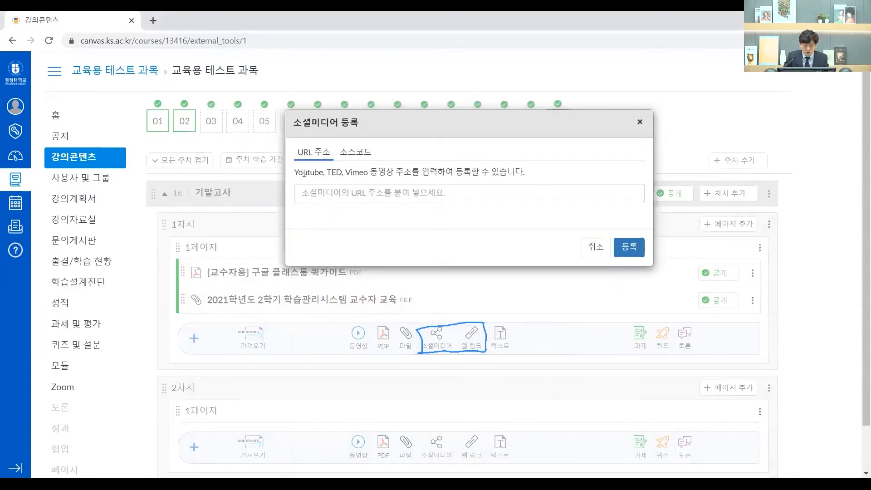
{"action": "left_click_drag", "start_coordinate": [351, 173], "coordinate": [408, 172]}
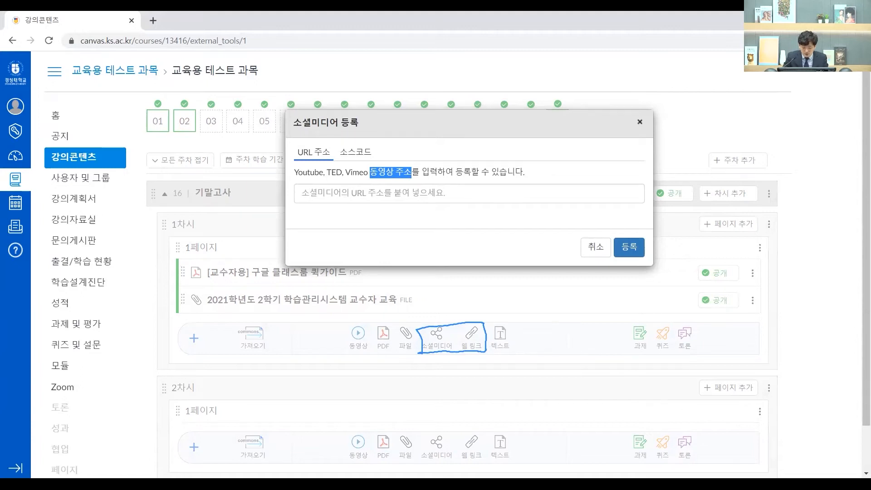
{"action": "left_click", "coordinate": [530, 455]}
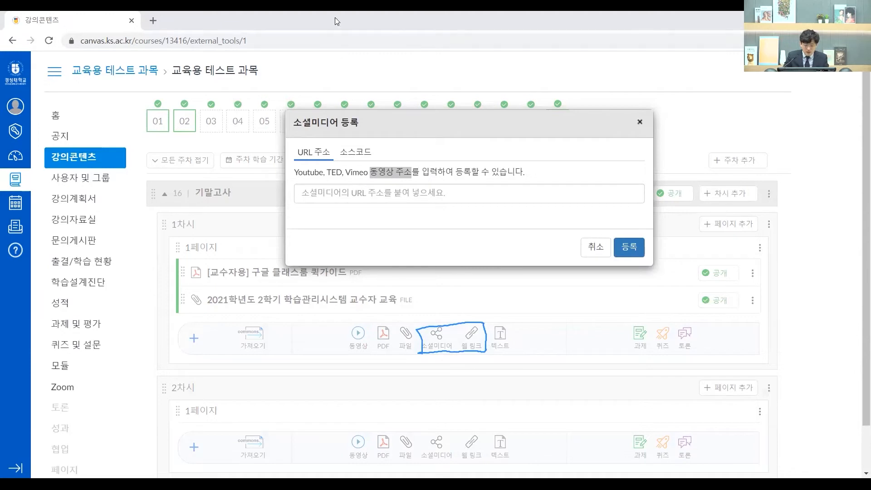
{"action": "left_click", "coordinate": [441, 200]}
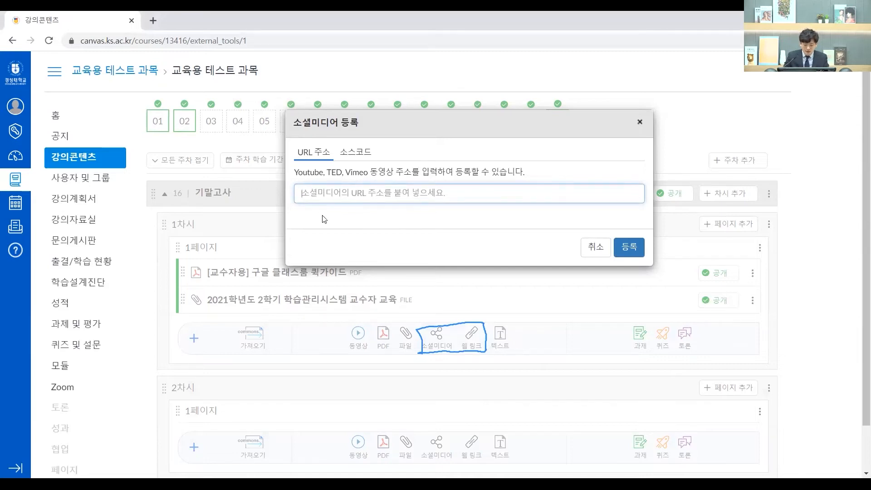
{"action": "key", "text": "alt+Tab"}
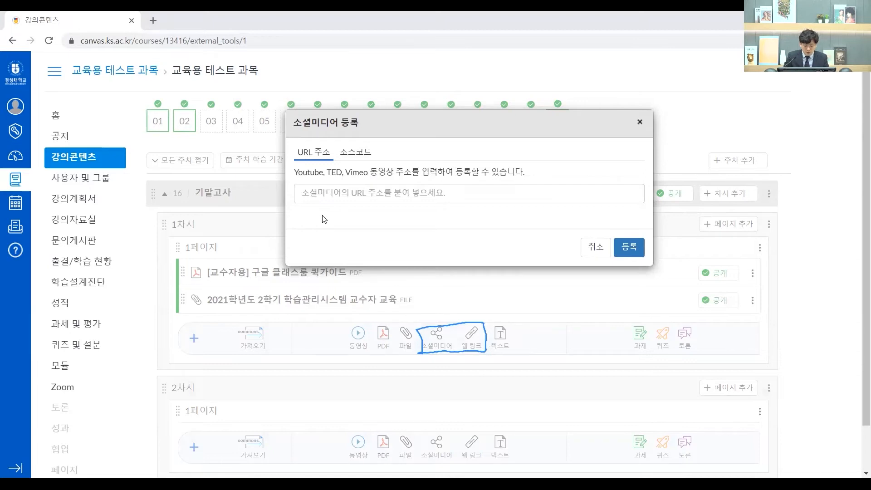
{"action": "left_click", "coordinate": [354, 195]}
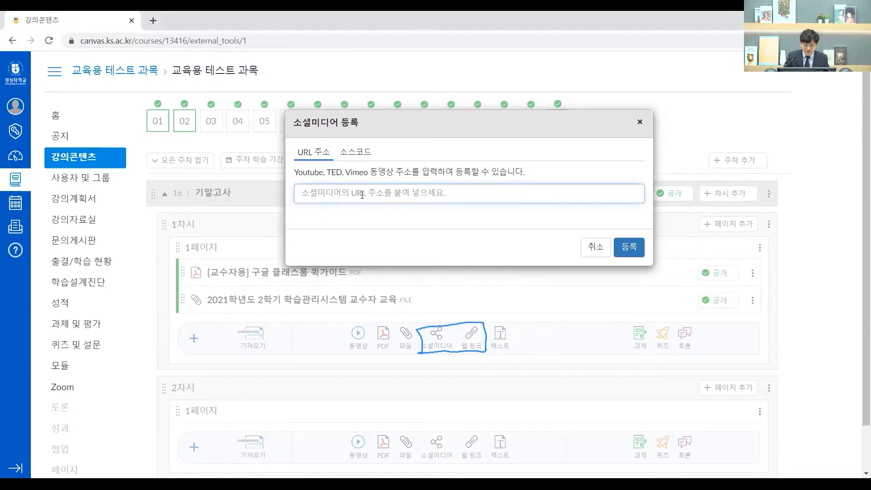
{"action": "type", "text": "https://youtu.be/glBbd7jeIPs"}
{"action": "left_click", "coordinate": [634, 250]}
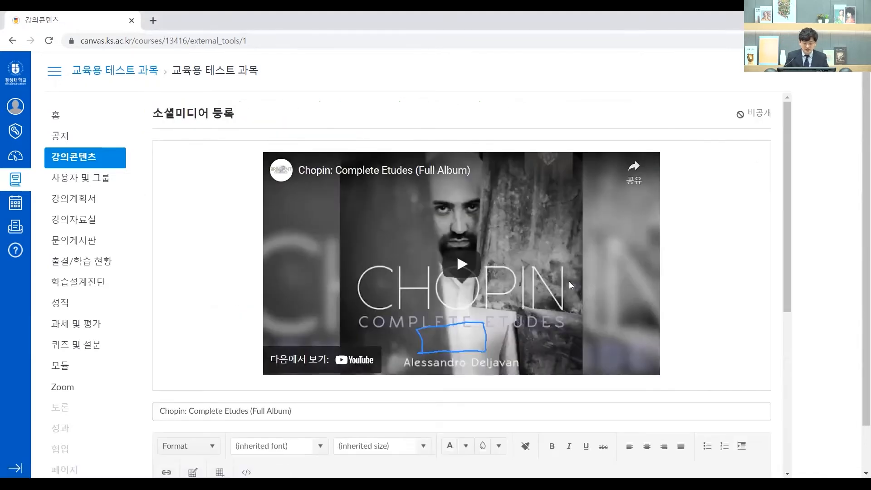
{"action": "scroll", "coordinate": [305, 283], "scroll_direction": "down", "scroll_amount": 4}
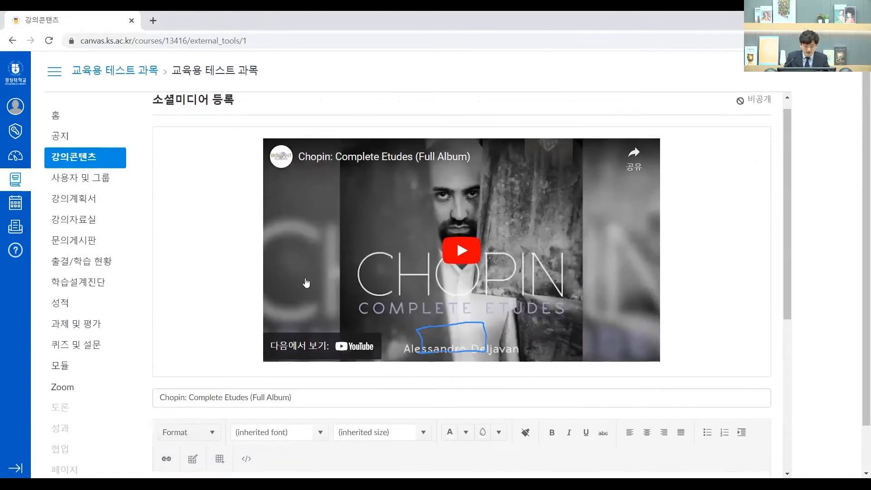
{"action": "scroll", "coordinate": [449, 331], "scroll_direction": "down", "scroll_amount": 3}
{"action": "left_click", "coordinate": [675, 463]}
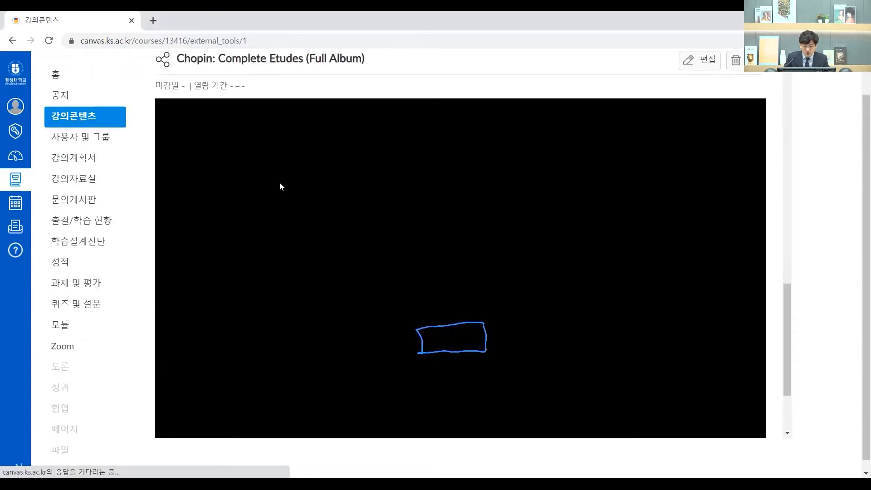
Look through the materials on the week 16 page and briefly play the embedded Chopin: Complete Etudes video.
{"action": "scroll", "coordinate": [318, 141], "scroll_direction": "up", "scroll_amount": 10}
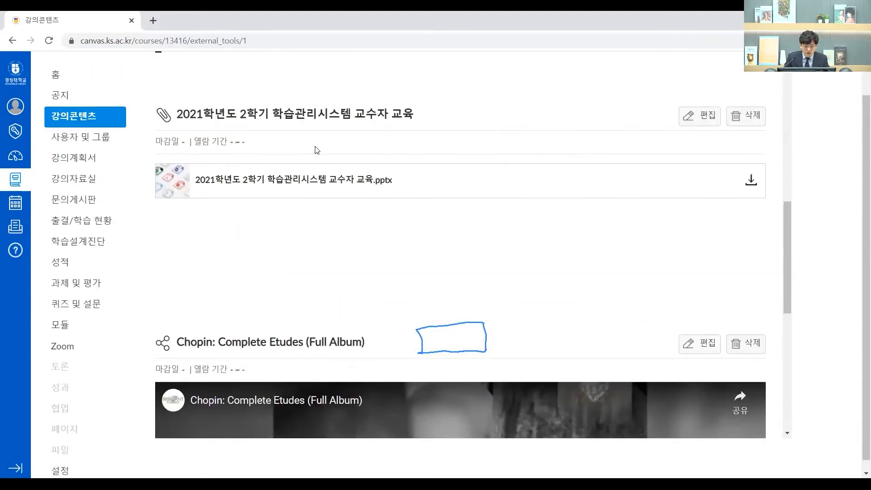
{"action": "scroll", "coordinate": [325, 166], "scroll_direction": "down", "scroll_amount": 15}
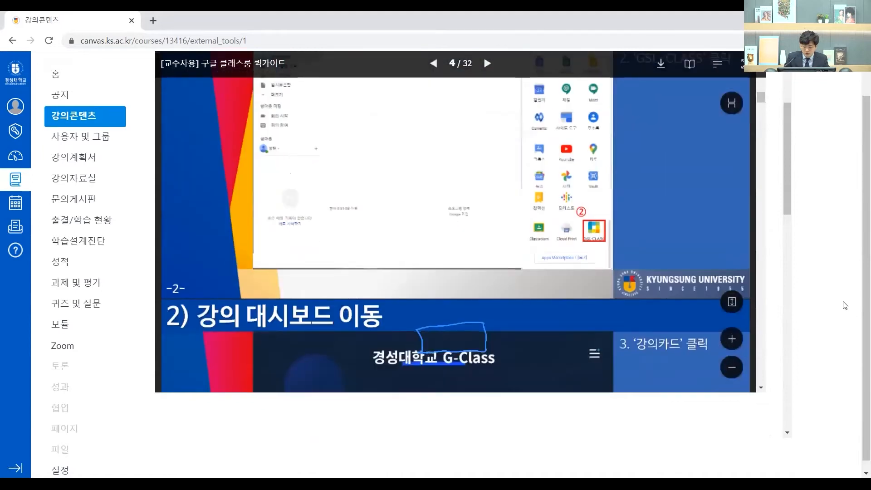
{"action": "scroll", "coordinate": [793, 288], "scroll_direction": "down", "scroll_amount": 1}
{"action": "scroll", "coordinate": [792, 288], "scroll_direction": "down", "scroll_amount": 10}
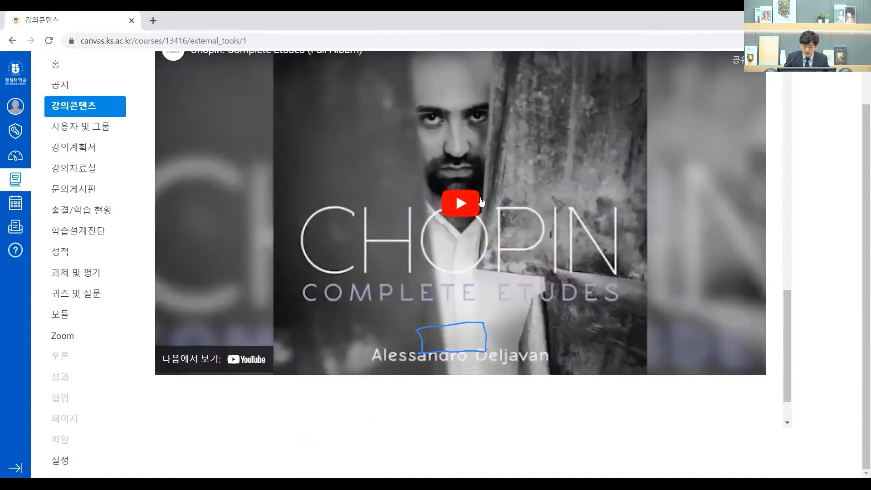
{"action": "left_click", "coordinate": [460, 203]}
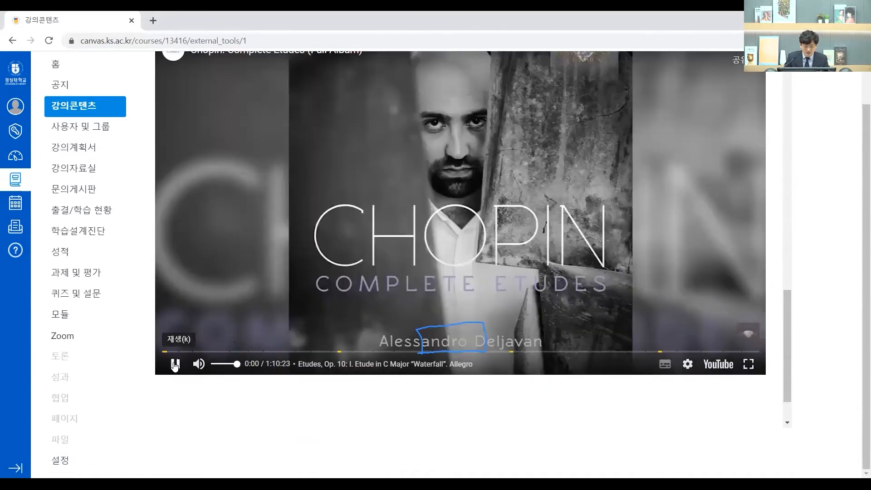
{"action": "left_click", "coordinate": [365, 233]}
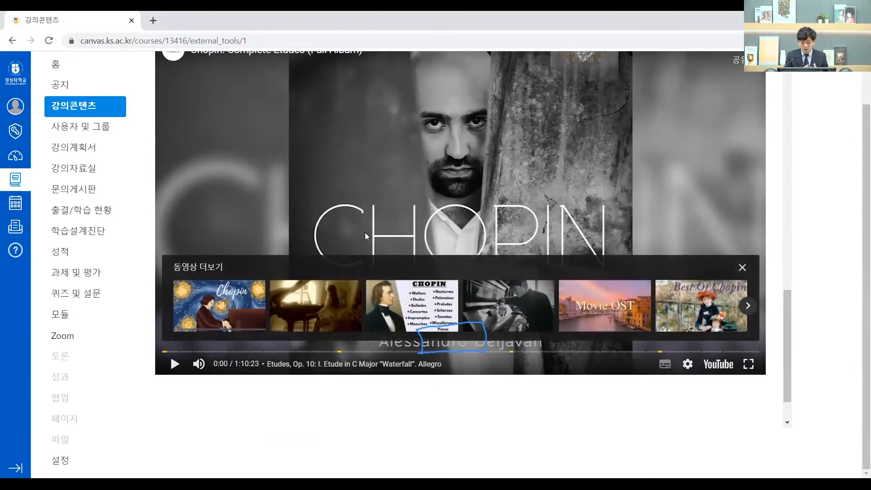
{"action": "scroll", "coordinate": [365, 231], "scroll_direction": "up", "scroll_amount": 3}
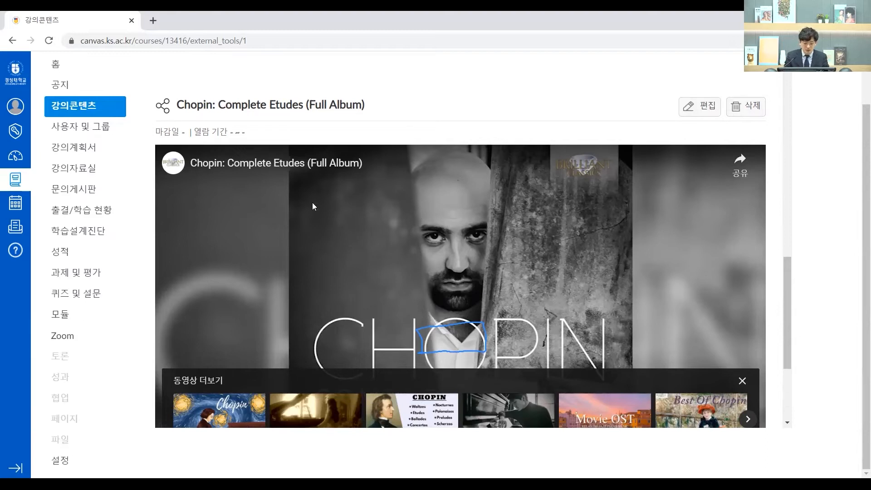
Return to week 16 in 강의콘텐츠 and circle the 웹 링크 content type with the pen.
{"action": "left_click", "coordinate": [114, 109]}
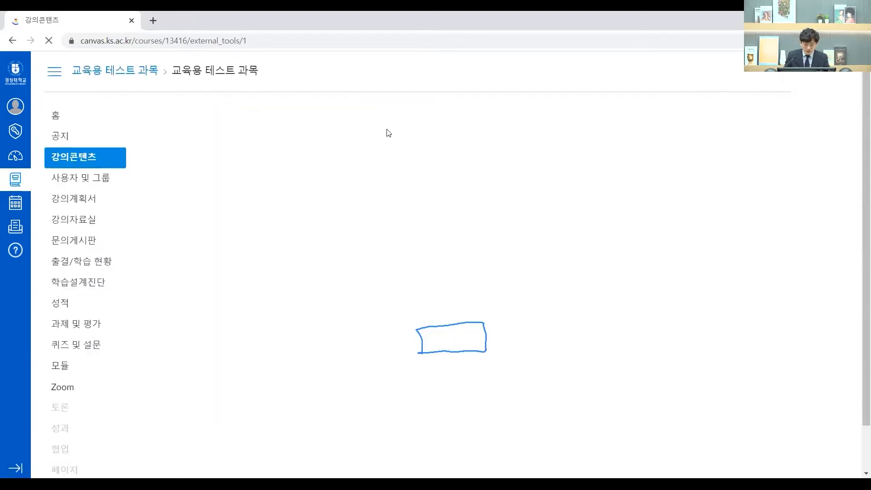
{"action": "left_click", "coordinate": [558, 122]}
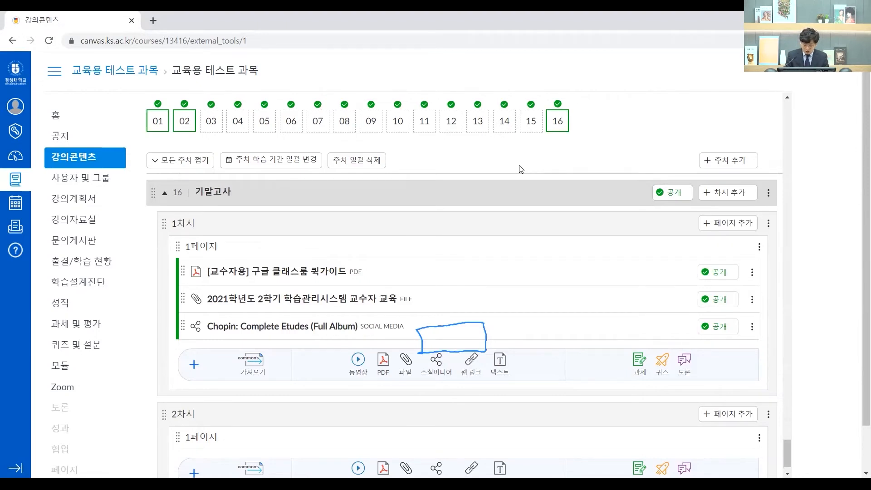
{"action": "left_click_drag", "start_coordinate": [467, 379], "coordinate": [477, 386]}
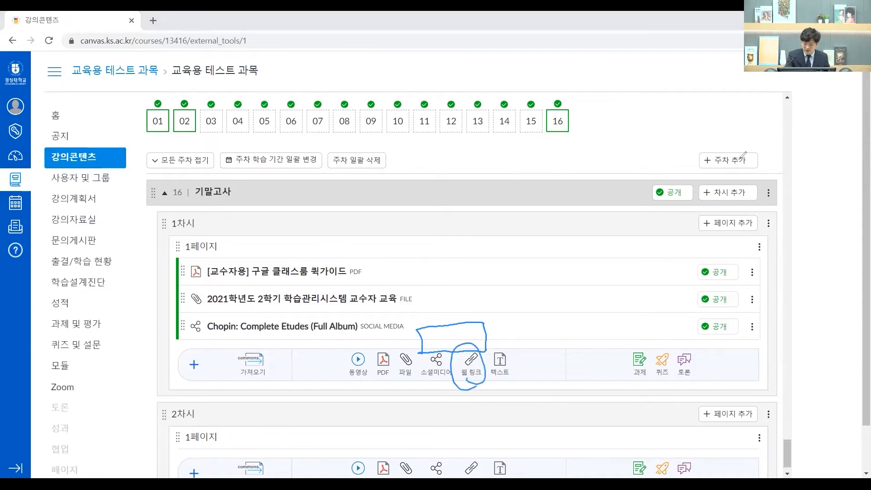
{"action": "left_click", "coordinate": [472, 365]}
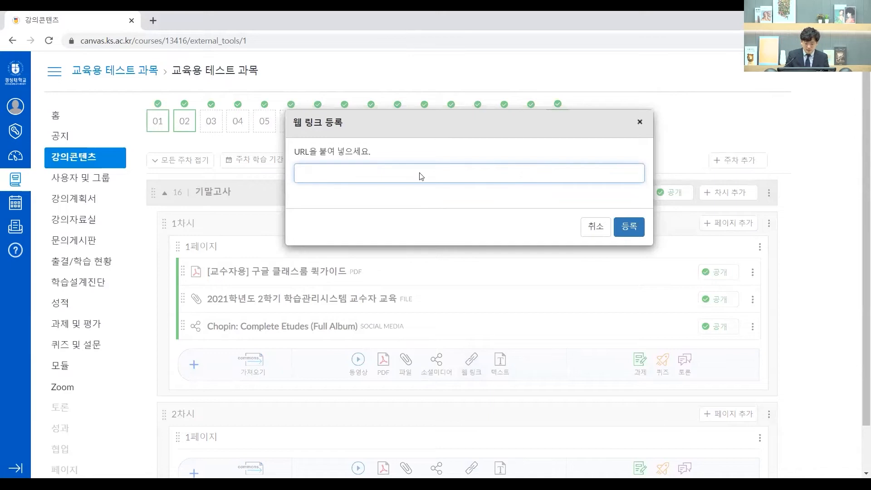
{"action": "key", "text": "alt+Tab"}
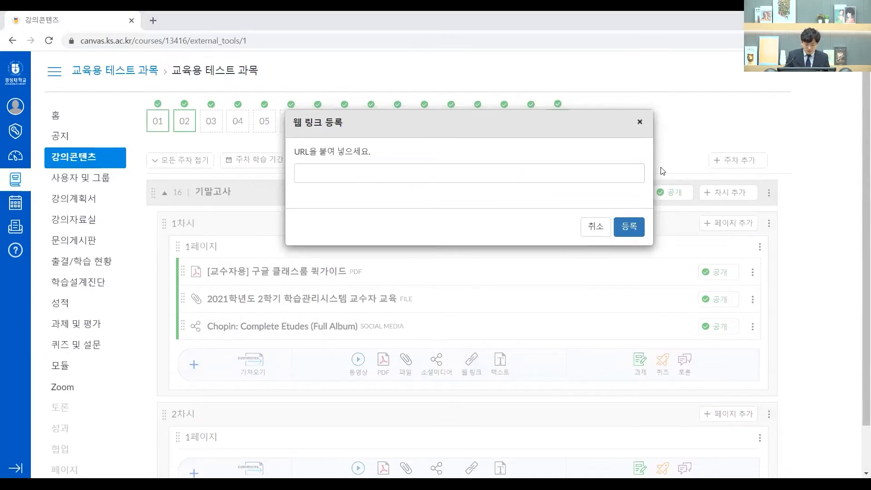
{"action": "left_click", "coordinate": [570, 172]}
{"action": "type", "text": "https://youtu.be/glBbd7jelPs"}
{"action": "left_click", "coordinate": [632, 224]}
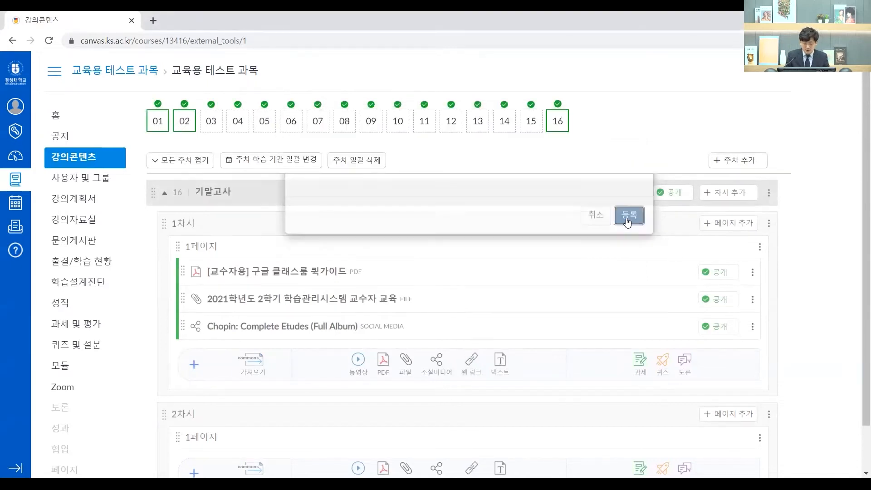
{"action": "scroll", "coordinate": [727, 399], "scroll_direction": "down", "scroll_amount": 2}
{"action": "scroll", "coordinate": [726, 400], "scroll_direction": "down", "scroll_amount": 1}
{"action": "left_click", "coordinate": [681, 414]}
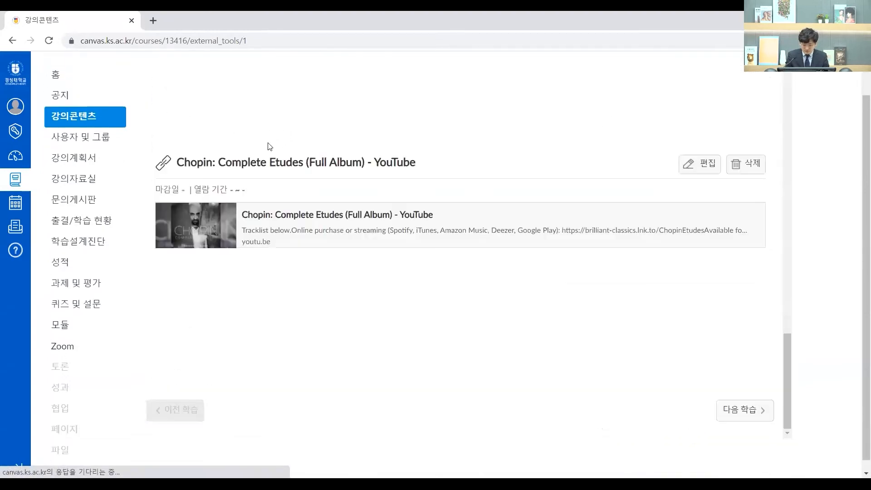
Compare the embedded video with the web link card, mark the card with the pen, and check the YouTube page it opens.
{"action": "scroll", "coordinate": [366, 164], "scroll_direction": "down", "scroll_amount": 3}
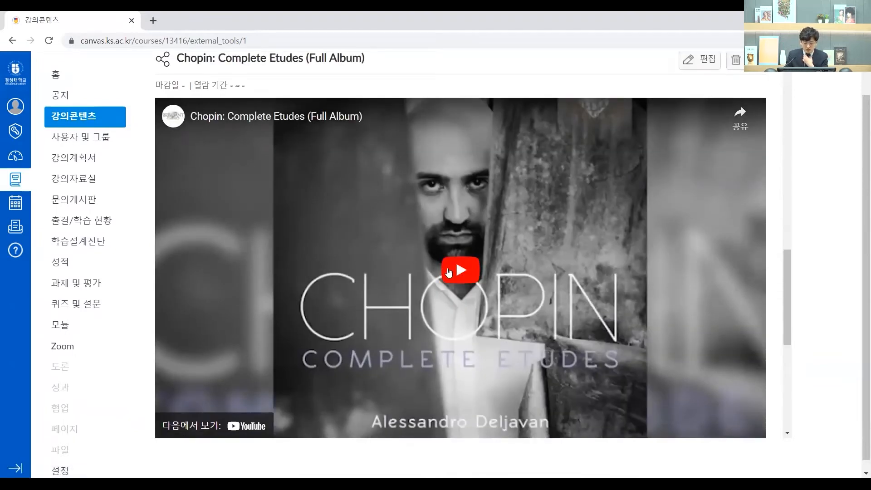
{"action": "scroll", "coordinate": [448, 274], "scroll_direction": "down", "scroll_amount": 1}
{"action": "scroll", "coordinate": [448, 274], "scroll_direction": "down", "scroll_amount": 6}
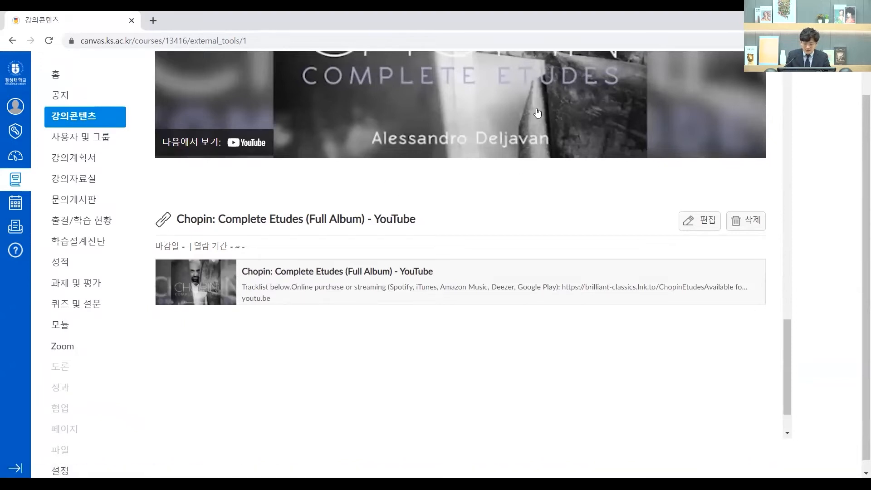
{"action": "left_click_drag", "start_coordinate": [329, 244], "coordinate": [357, 247]}
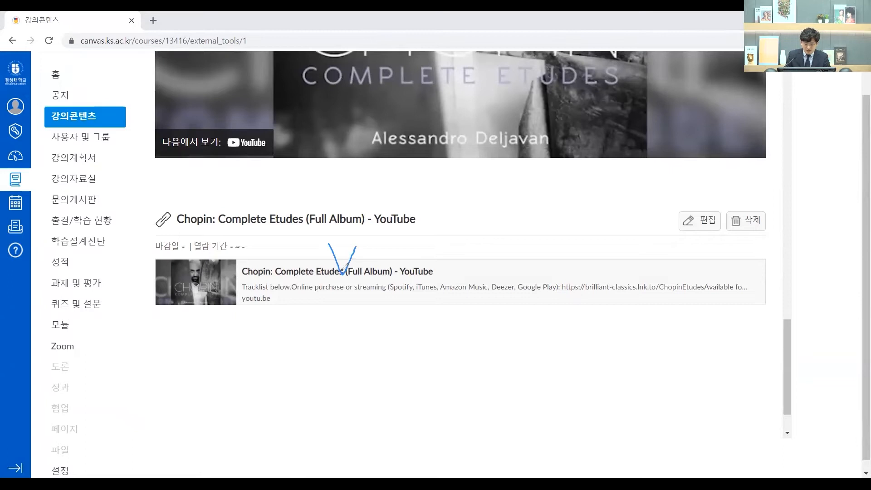
{"action": "left_click", "coordinate": [415, 273]}
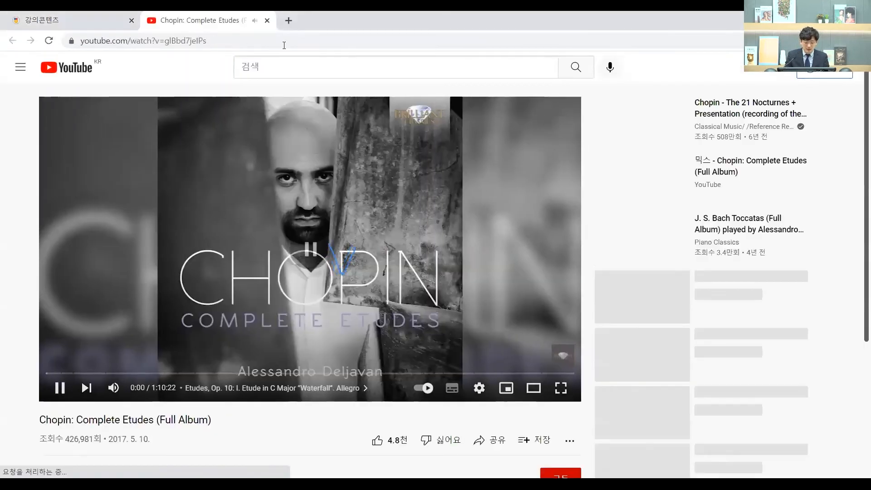
{"action": "left_click", "coordinate": [267, 20]}
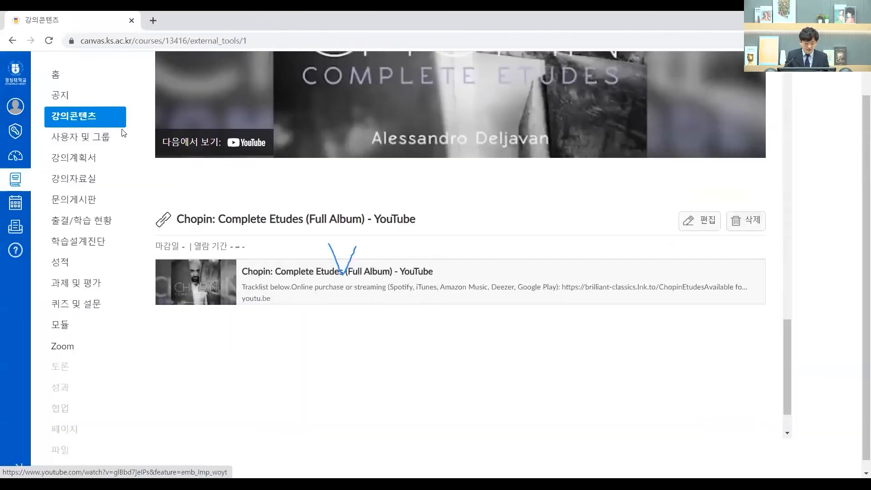
Go back to week 16 in 강의콘텐츠 and mark the 텍스트 content type with a pen check.
{"action": "left_click", "coordinate": [111, 120]}
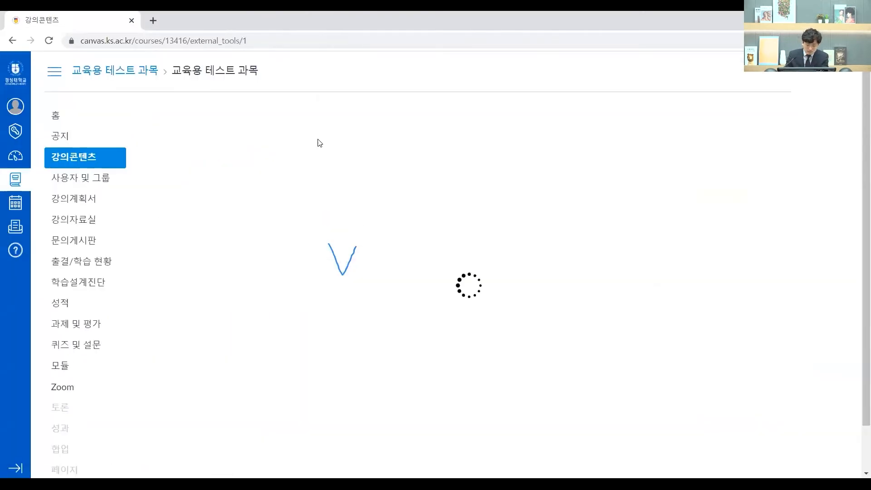
{"action": "left_click", "coordinate": [558, 122]}
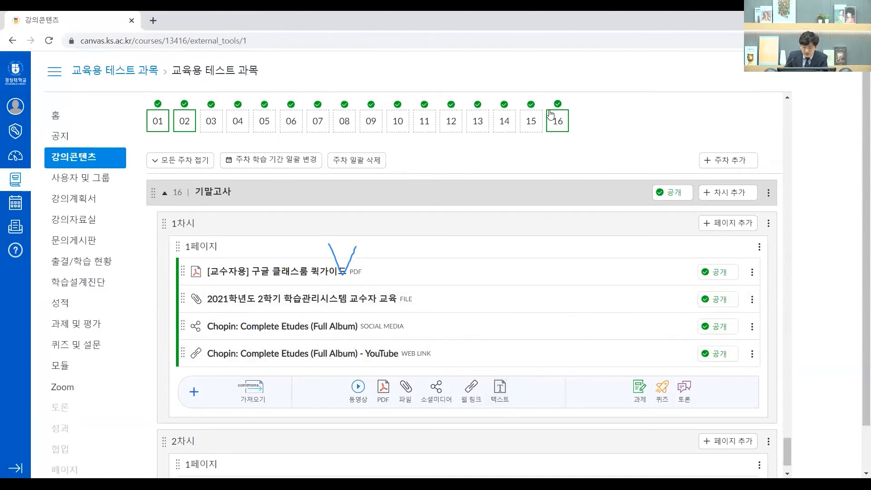
{"action": "left_click_drag", "start_coordinate": [508, 369], "coordinate": [515, 369]}
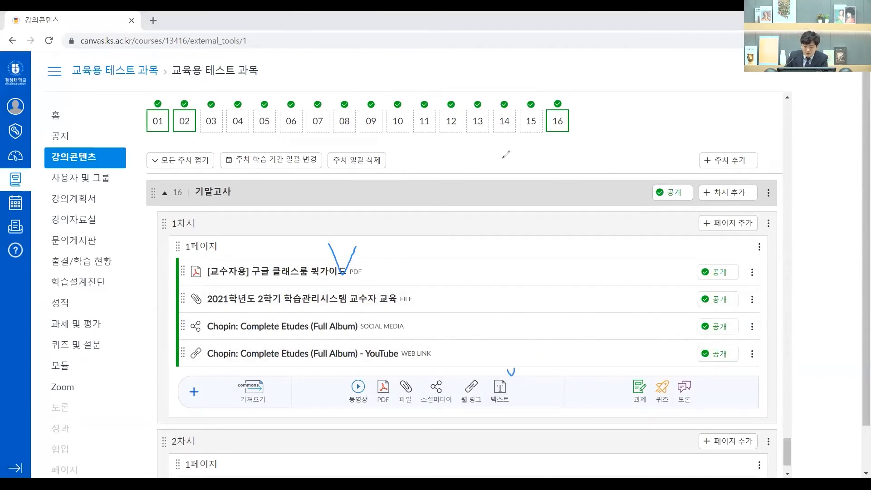
Start a 텍스트 content item in 1차시 of week 16 with the title 제목 and the body 작성내용.
{"action": "left_click", "coordinate": [511, 384]}
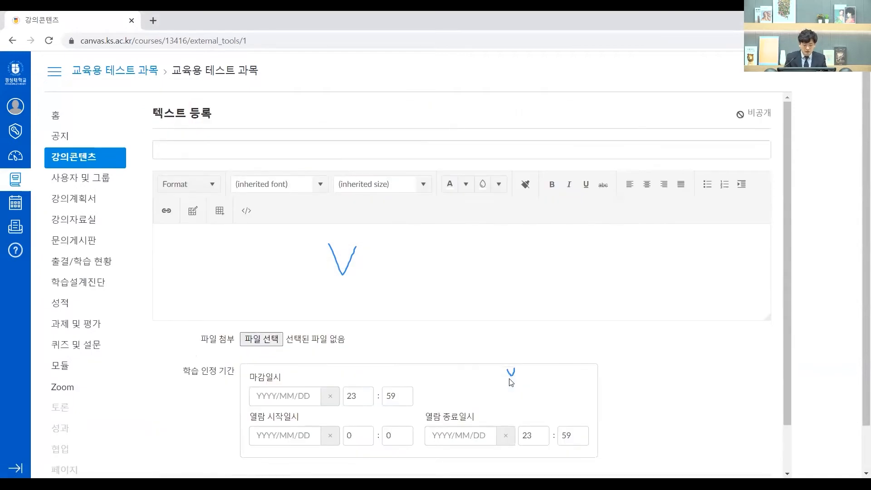
{"action": "left_click", "coordinate": [478, 145]}
{"action": "type", "text": "테"}
{"action": "key", "text": "BackSpace"}
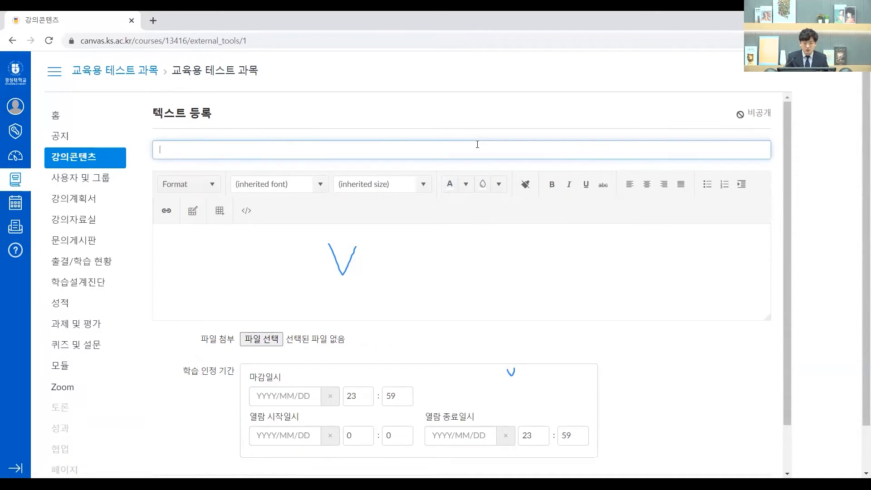
{"action": "type", "text": "제목"}
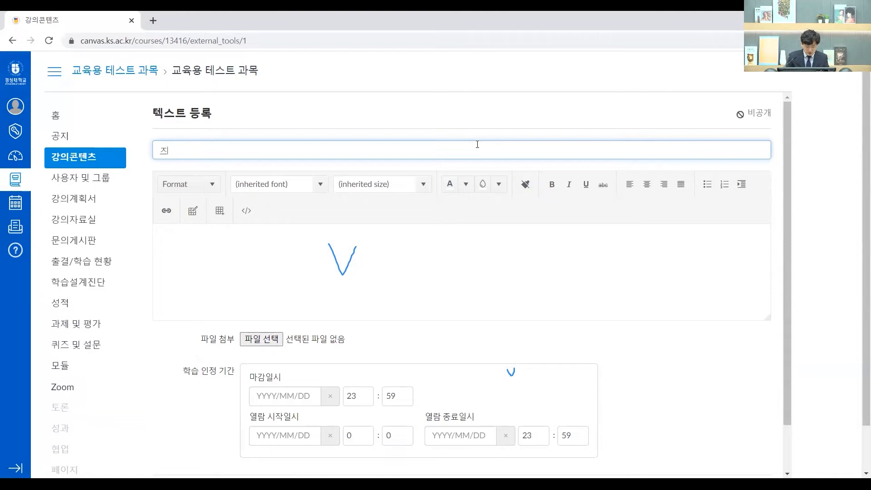
{"action": "left_click", "coordinate": [516, 241]}
{"action": "type", "text": "작성내용"}
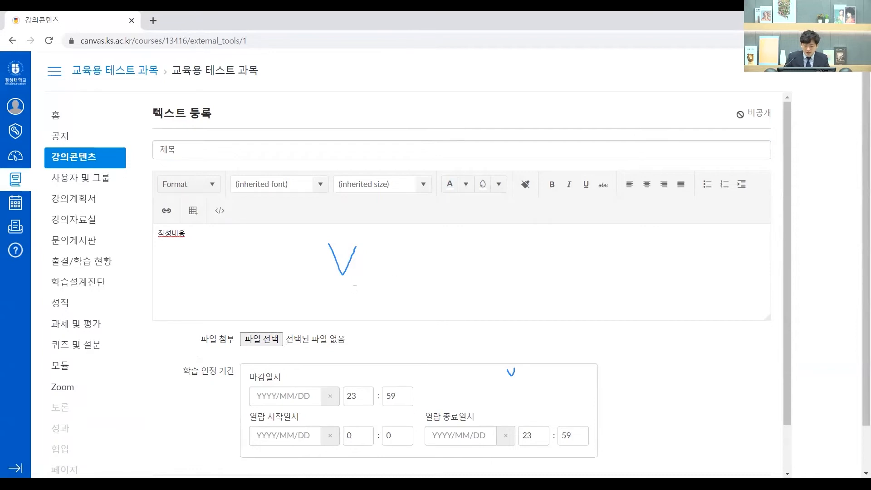
Attach the [교수자용] 구글 클래스룸 퀵가이드 PDF to the text content, then save and publish it.
{"action": "scroll", "coordinate": [354, 287], "scroll_direction": "down", "scroll_amount": 1}
{"action": "left_click", "coordinate": [249, 289]}
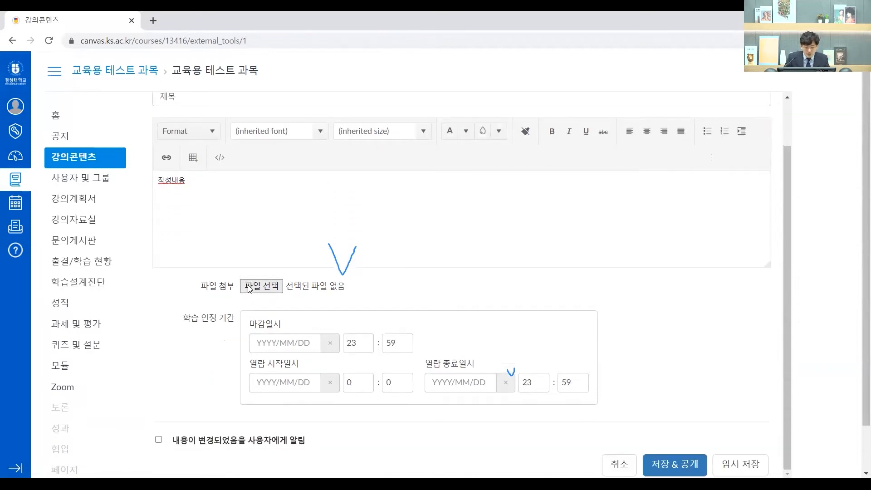
{"action": "left_click", "coordinate": [221, 133]}
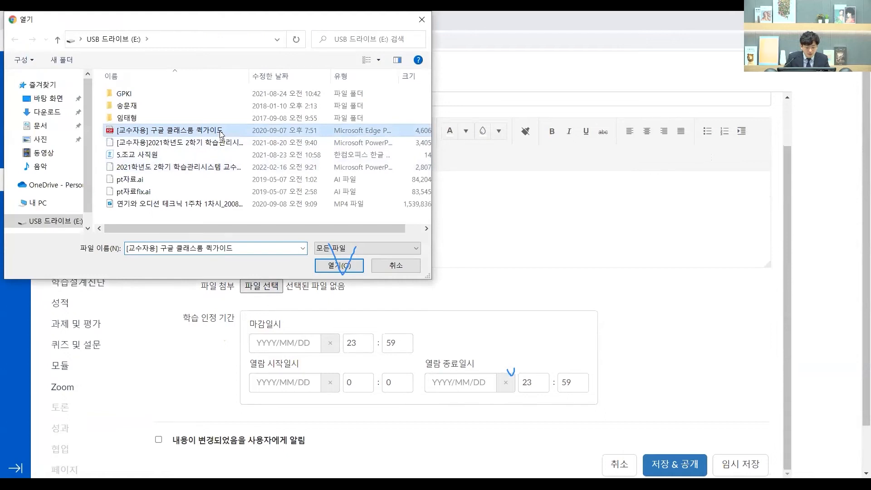
{"action": "left_click", "coordinate": [339, 265]}
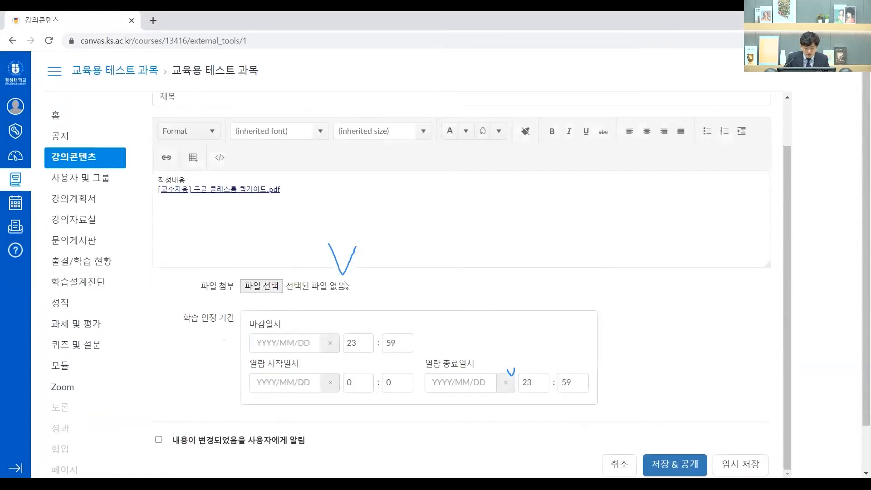
{"action": "scroll", "coordinate": [318, 317], "scroll_direction": "down", "scroll_amount": 1}
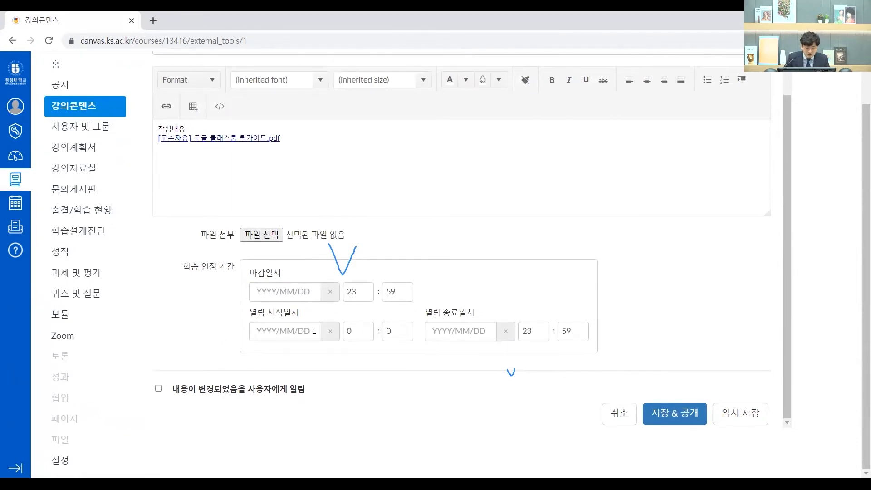
{"action": "left_click", "coordinate": [688, 417]}
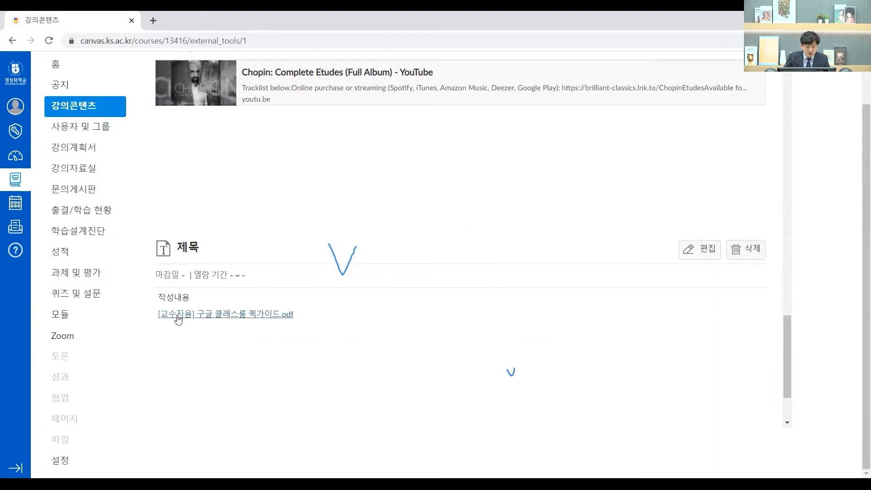
Download the PDF linked in the published text content and return to week 16 in 강의콘텐츠.
{"action": "left_click", "coordinate": [256, 320]}
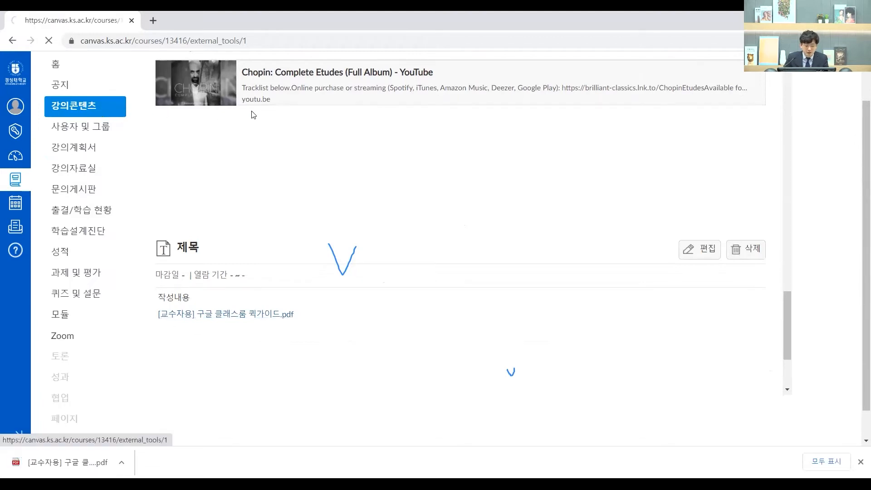
{"action": "left_click", "coordinate": [122, 110]}
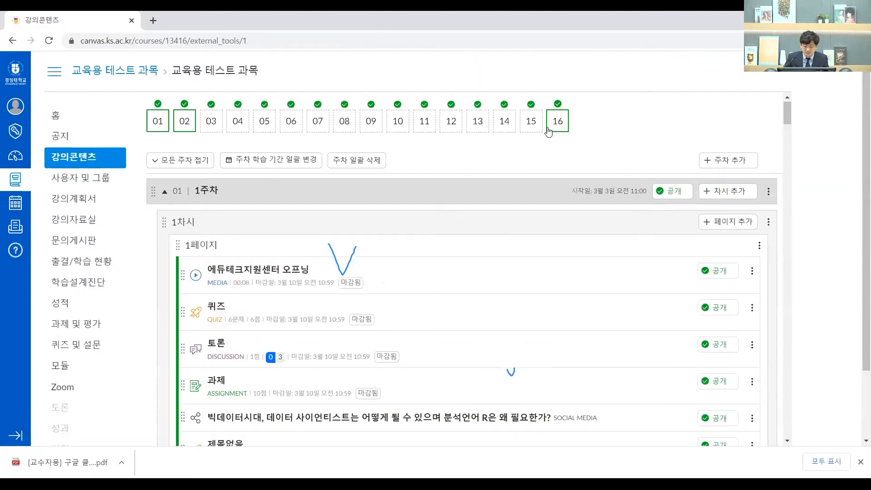
{"action": "left_click", "coordinate": [550, 128]}
{"action": "scroll", "coordinate": [348, 256], "scroll_direction": "down", "scroll_amount": 3}
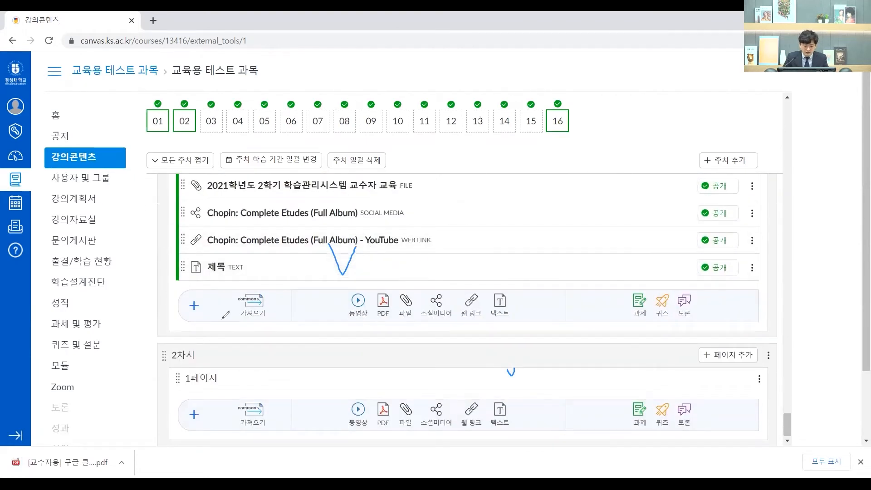
Mark 가져오기 in week 16 with the pen, look over its Commons content list and close the list.
{"action": "mouse_move", "coordinate": [354, 291]}
{"action": "left_mouse_down"}
{"action": "mouse_move", "coordinate": [499, 285]}
{"action": "mouse_move", "coordinate": [339, 295]}
{"action": "left_mouse_up"}
{"action": "left_click_drag", "start_coordinate": [254, 324], "coordinate": [263, 326]}
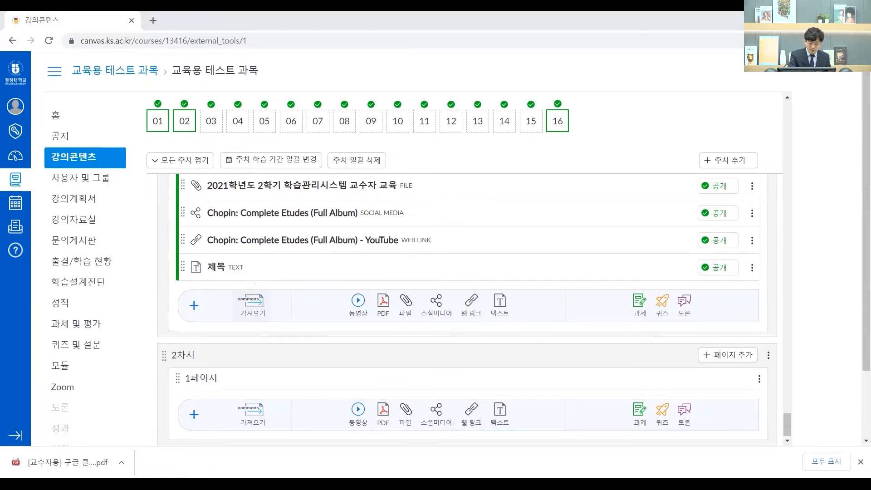
{"action": "left_click", "coordinate": [257, 305]}
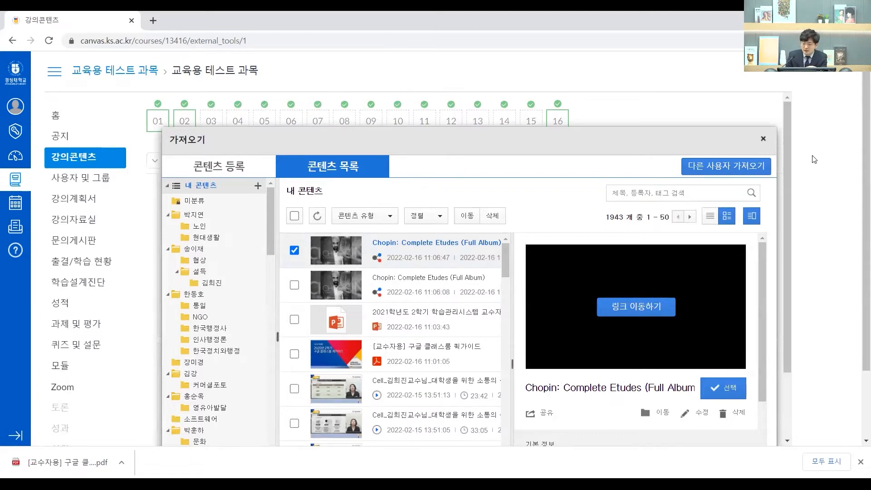
{"action": "left_click", "coordinate": [764, 140]}
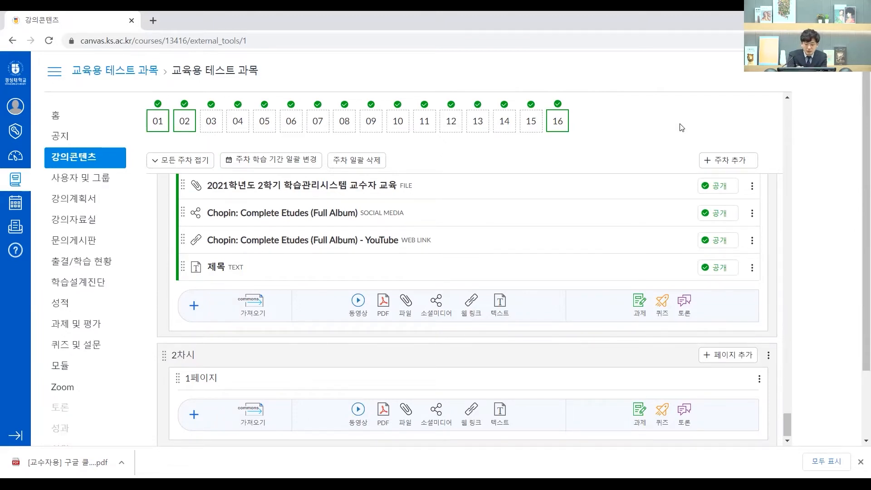
Browse the Commons content list in 1차시 of week 16 and select the 대학생을 위한 소통의 심리학_4-2_(2021) lecture video for import.
{"action": "left_click", "coordinate": [270, 302]}
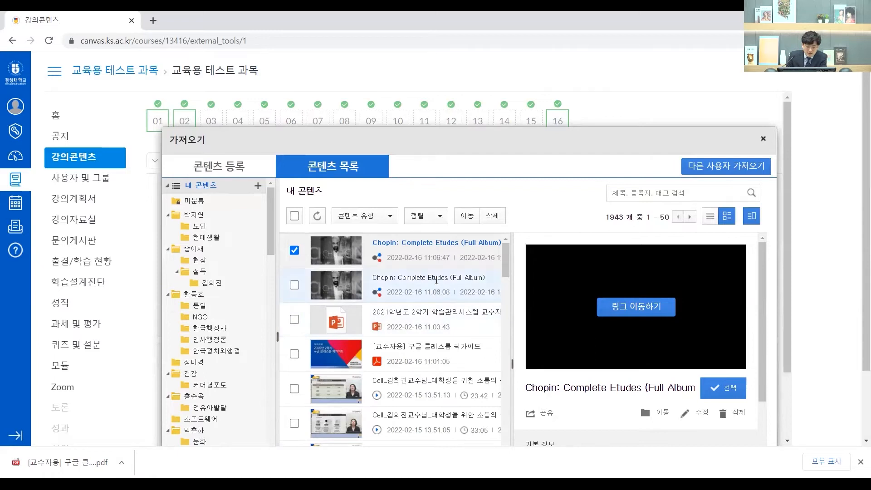
{"action": "scroll", "coordinate": [436, 284], "scroll_direction": "down", "scroll_amount": 6}
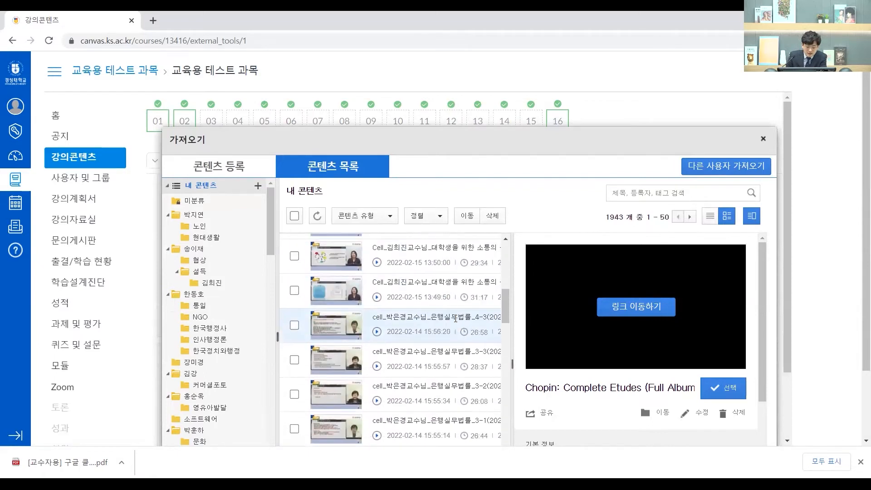
{"action": "scroll", "coordinate": [455, 318], "scroll_direction": "up", "scroll_amount": 6}
{"action": "left_click", "coordinate": [452, 378]}
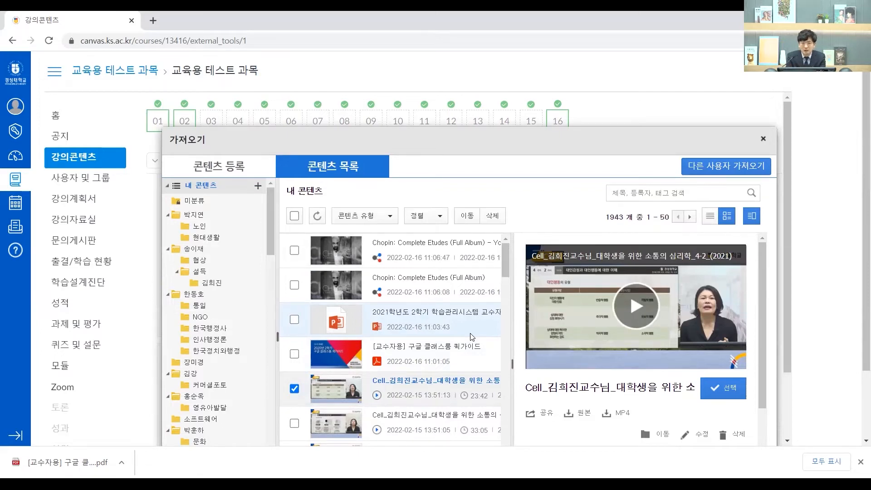
{"action": "left_click", "coordinate": [724, 388]}
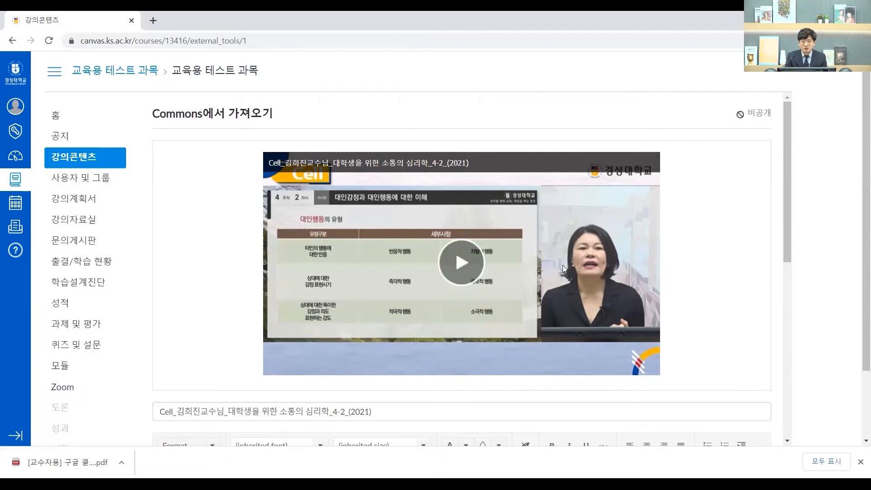
Review the import form for the selected lecture video, then save and publish it.
{"action": "scroll", "coordinate": [534, 302], "scroll_direction": "down", "scroll_amount": 1}
{"action": "scroll", "coordinate": [486, 252], "scroll_direction": "up", "scroll_amount": 1}
{"action": "scroll", "coordinate": [385, 278], "scroll_direction": "down", "scroll_amount": 5}
{"action": "scroll", "coordinate": [469, 317], "scroll_direction": "up", "scroll_amount": 2}
{"action": "scroll", "coordinate": [469, 345], "scroll_direction": "down", "scroll_amount": 5}
{"action": "left_click", "coordinate": [657, 429]}
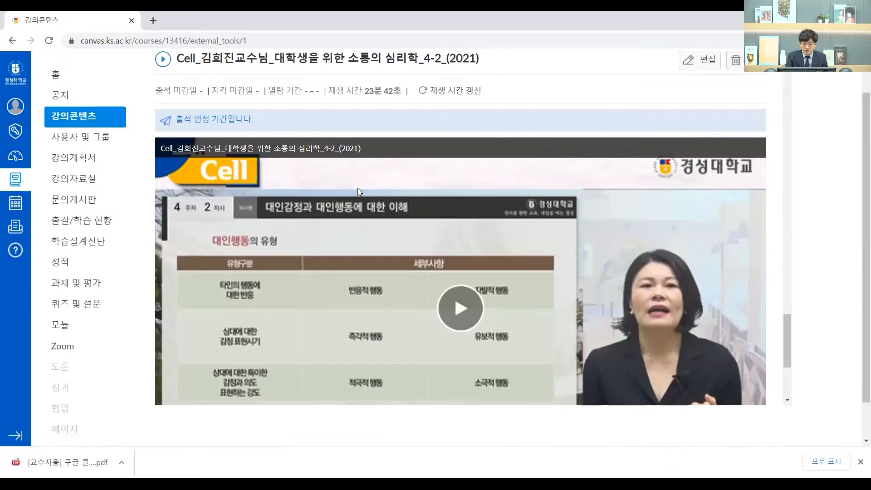
Handwrite MP4 변환 over the published video with the pen, clear the note and play the video.
{"action": "left_click_drag", "start_coordinate": [354, 282], "coordinate": [386, 276]}
{"action": "mouse_move", "coordinate": [408, 249]}
{"action": "left_mouse_down"}
{"action": "mouse_move", "coordinate": [403, 263]}
{"action": "mouse_move", "coordinate": [438, 249]}
{"action": "mouse_move", "coordinate": [430, 288]}
{"action": "mouse_move", "coordinate": [508, 250]}
{"action": "mouse_move", "coordinate": [508, 274]}
{"action": "left_mouse_up"}
{"action": "mouse_move", "coordinate": [525, 238]}
{"action": "left_mouse_down"}
{"action": "mouse_move", "coordinate": [525, 253]}
{"action": "mouse_move", "coordinate": [539, 266]}
{"action": "left_mouse_up"}
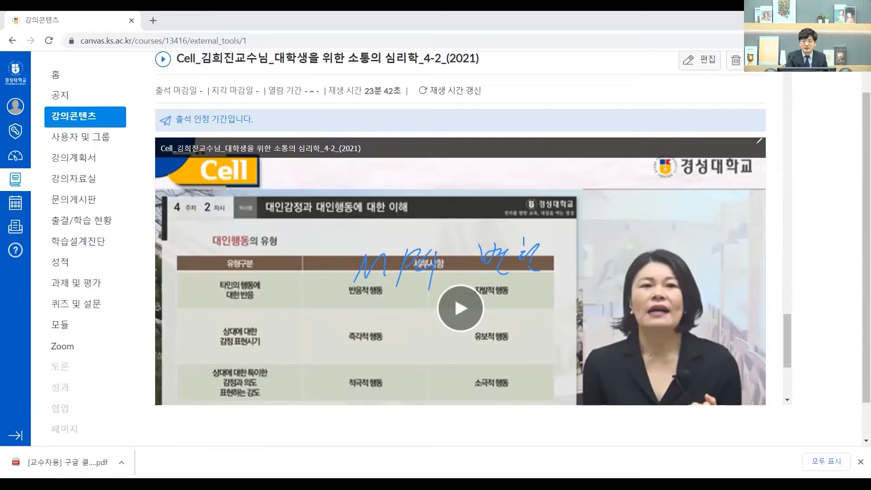
{"action": "left_click", "coordinate": [757, 144]}
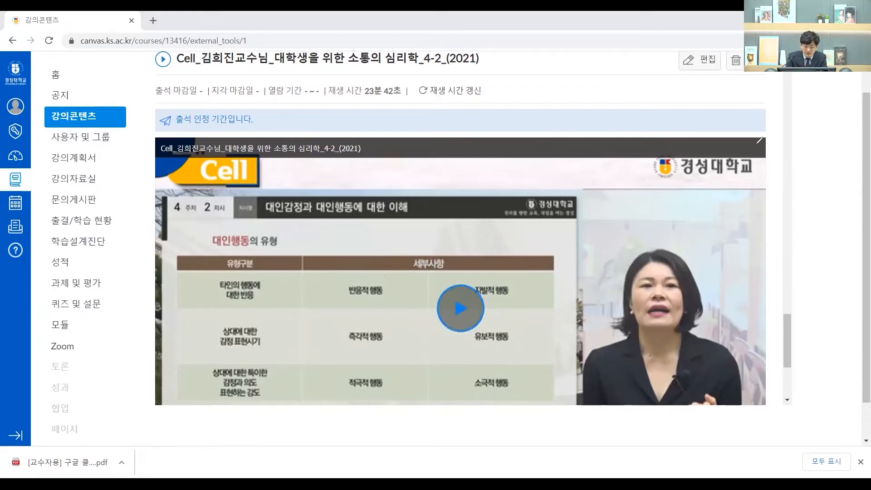
{"action": "left_click", "coordinate": [473, 298]}
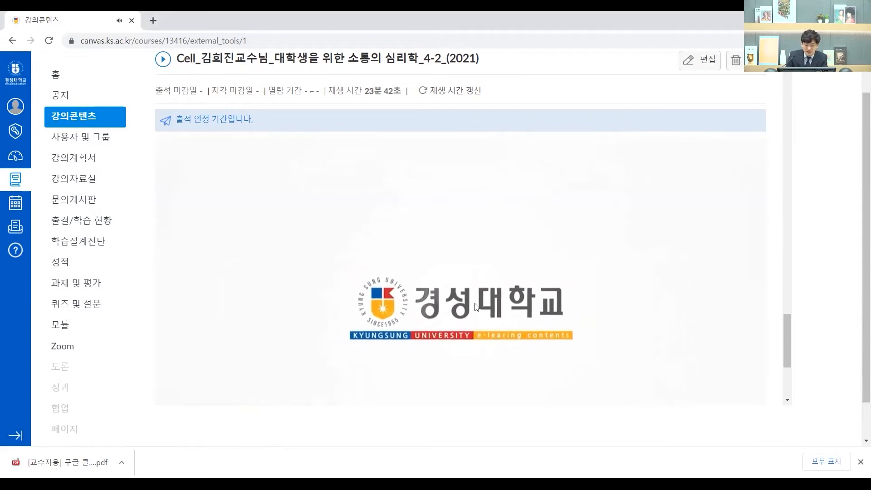
{"action": "scroll", "coordinate": [175, 350], "scroll_direction": "down", "scroll_amount": 1}
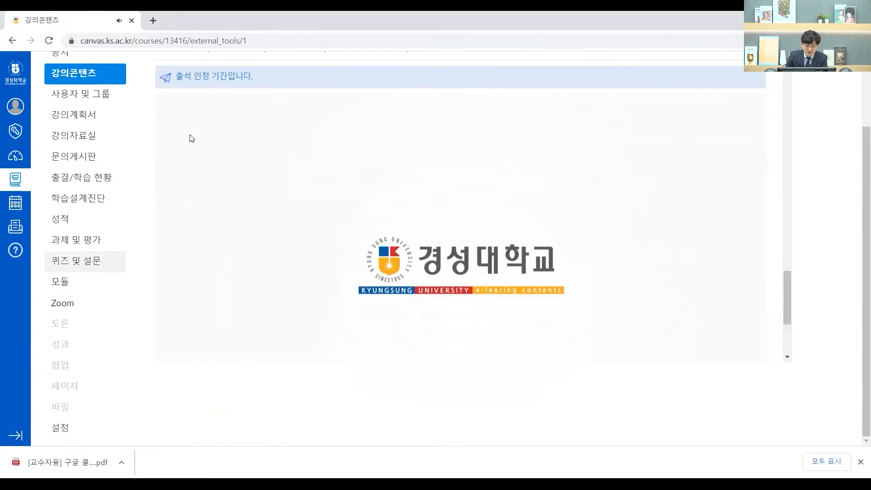
Return to 강의콘텐츠 and start registering a new 과제 in week 1.
{"action": "left_click", "coordinate": [86, 73]}
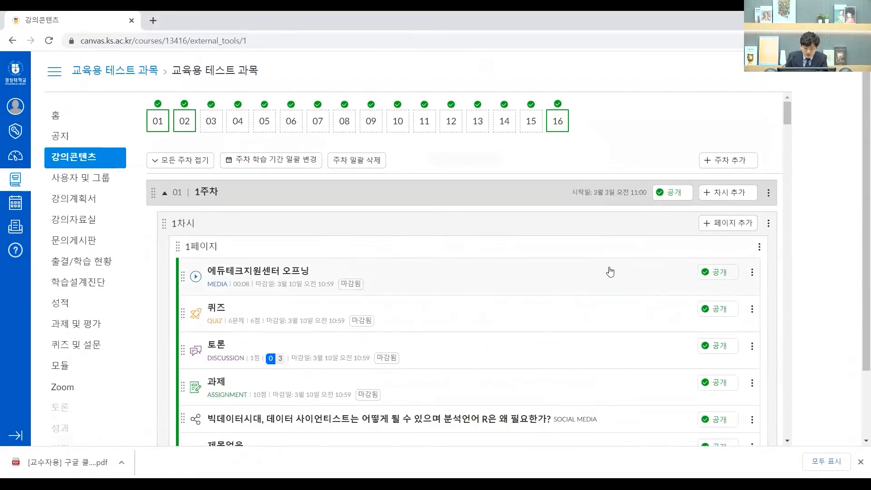
{"action": "scroll", "coordinate": [584, 242], "scroll_direction": "down", "scroll_amount": 12}
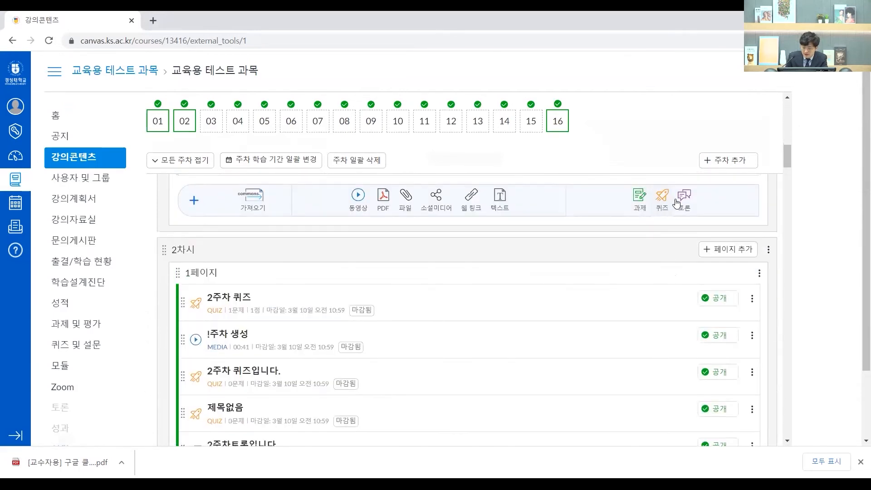
{"action": "left_click", "coordinate": [644, 254]}
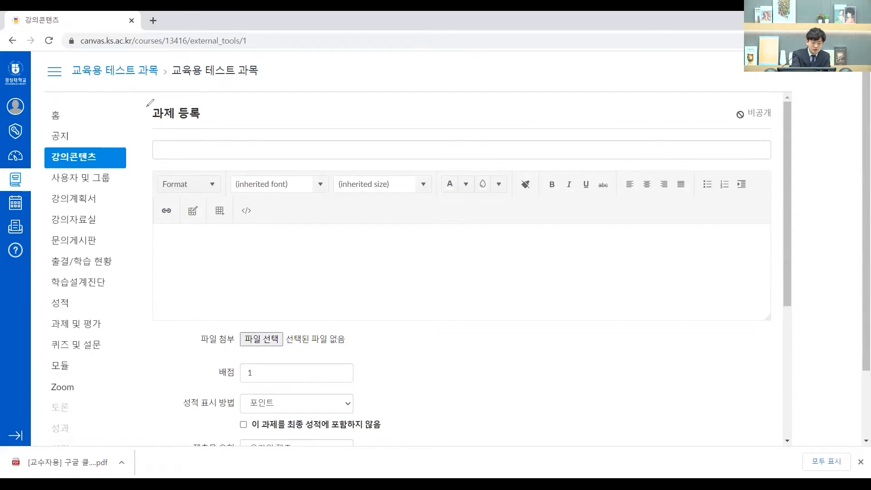
Box the 과제 등록 heading with the pen and check-mark the title, body, 파일 첨부 and 배점 fields.
{"action": "left_click_drag", "start_coordinate": [147, 107], "coordinate": [177, 134]}
{"action": "mouse_move", "coordinate": [194, 236]}
{"action": "left_mouse_down"}
{"action": "mouse_move", "coordinate": [195, 247]}
{"action": "mouse_move", "coordinate": [218, 233]}
{"action": "left_mouse_up"}
{"action": "mouse_move", "coordinate": [261, 325]}
{"action": "left_mouse_down"}
{"action": "mouse_move", "coordinate": [263, 338]}
{"action": "mouse_move", "coordinate": [285, 323]}
{"action": "left_mouse_up"}
{"action": "left_click_drag", "start_coordinate": [237, 359], "coordinate": [254, 352]}
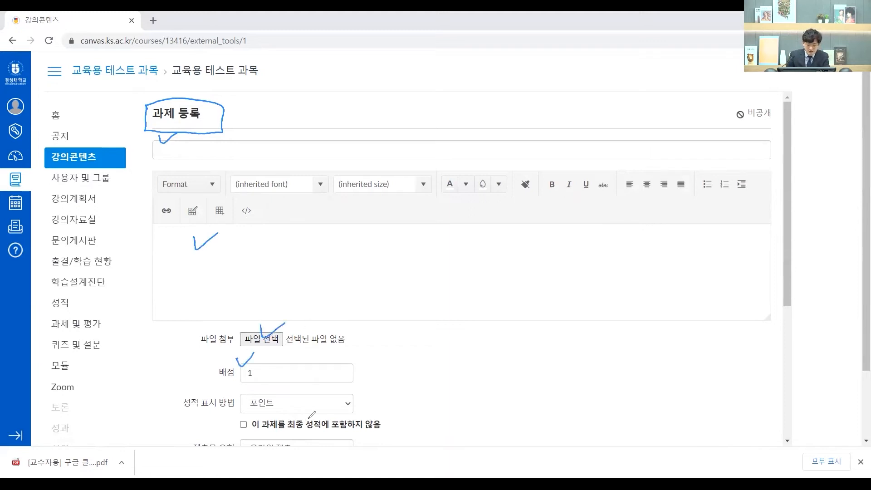
Title the assignment 과제 제목, enter the body lines 과제 내용, 일정, 방식, 제출유형 and 참고사항, and view the file picker without attaching anything.
{"action": "left_click", "coordinate": [392, 150]}
{"action": "type", "text": "과제 제목"}
{"action": "left_click", "coordinate": [423, 228]}
{"action": "type", "text": "궤제 내용"}
{"action": "key", "text": "Return"}
{"action": "type", "text": "웰정"}
{"action": "type", "text": "방식"}
{"action": "key", "text": "Return"}
{"action": "type", "text": "제출유형"}
{"action": "key", "text": "Return"}
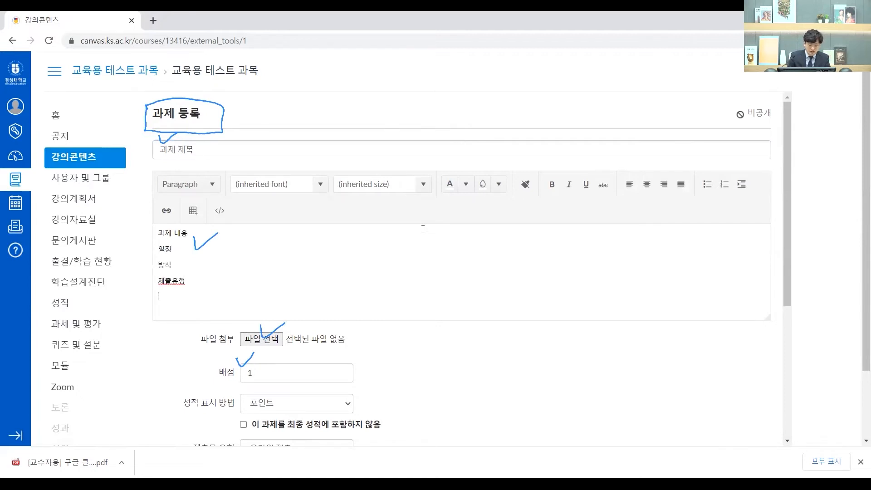
{"action": "type", "text": "참고사항"}
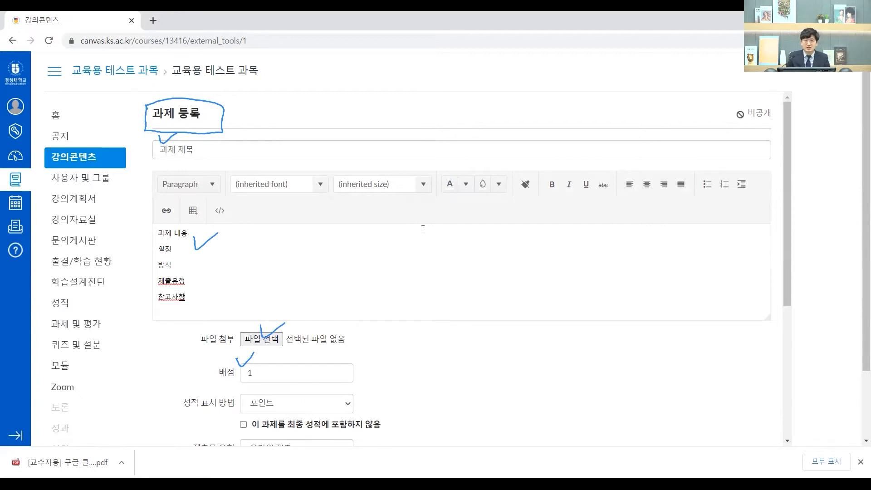
{"action": "left_click", "coordinate": [258, 342]}
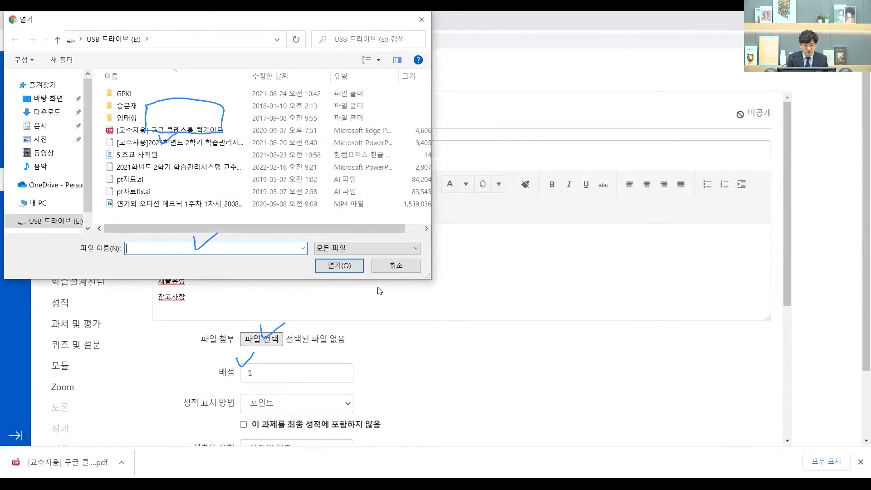
{"action": "left_click", "coordinate": [394, 267]}
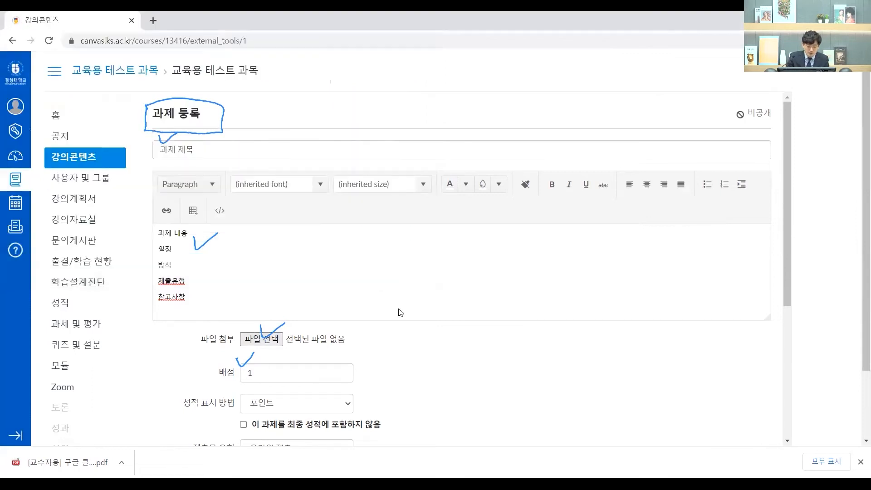
Handwrite a 30-point split over two assignments as 15 and 15 or 20 and 10, and set the 배점 to 20.
{"action": "scroll", "coordinate": [398, 310], "scroll_direction": "down", "scroll_amount": 1}
{"action": "left_click_drag", "start_coordinate": [255, 315], "coordinate": [239, 313]}
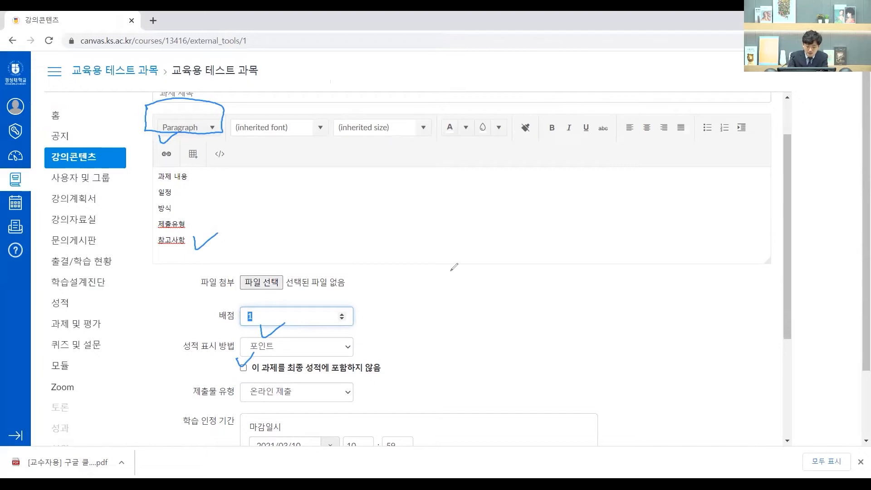
{"action": "left_click_drag", "start_coordinate": [440, 274], "coordinate": [441, 296]}
{"action": "mouse_move", "coordinate": [463, 276]}
{"action": "left_mouse_down"}
{"action": "mouse_move", "coordinate": [506, 279]}
{"action": "mouse_move", "coordinate": [515, 320]}
{"action": "left_mouse_up"}
{"action": "left_click_drag", "start_coordinate": [537, 262], "coordinate": [544, 320]}
{"action": "left_click_drag", "start_coordinate": [593, 263], "coordinate": [584, 283]}
{"action": "mouse_move", "coordinate": [604, 267]}
{"action": "left_mouse_down"}
{"action": "mouse_move", "coordinate": [602, 286]}
{"action": "mouse_move", "coordinate": [618, 268]}
{"action": "left_mouse_up"}
{"action": "left_click_drag", "start_coordinate": [587, 306], "coordinate": [576, 326]}
{"action": "left_click_drag", "start_coordinate": [593, 318], "coordinate": [599, 324]}
{"action": "left_click_drag", "start_coordinate": [644, 265], "coordinate": [664, 277]}
{"action": "left_click_drag", "start_coordinate": [674, 272], "coordinate": [682, 270]}
{"action": "mouse_move", "coordinate": [649, 300]}
{"action": "left_mouse_down"}
{"action": "mouse_move", "coordinate": [639, 327]}
{"action": "mouse_move", "coordinate": [671, 315]}
{"action": "left_mouse_up"}
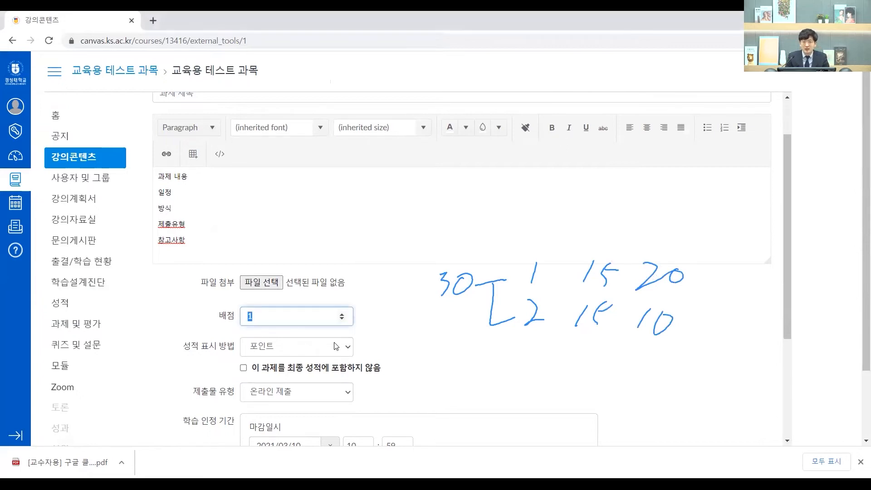
{"action": "type", "text": "20"}
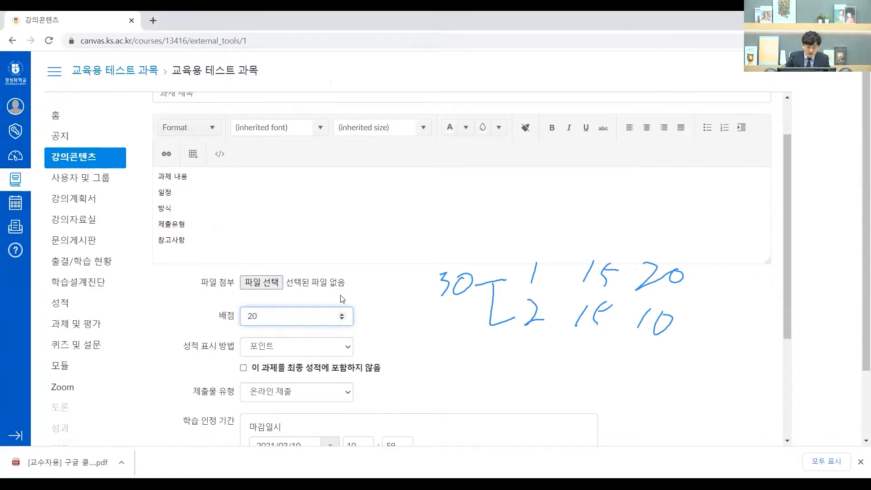
Select 포인트 as the assignment's 성적 표시 방법 and 온라인 제출 as its 제출물 유형.
{"action": "scroll", "coordinate": [342, 300], "scroll_direction": "down", "scroll_amount": 1}
{"action": "left_click", "coordinate": [270, 291]}
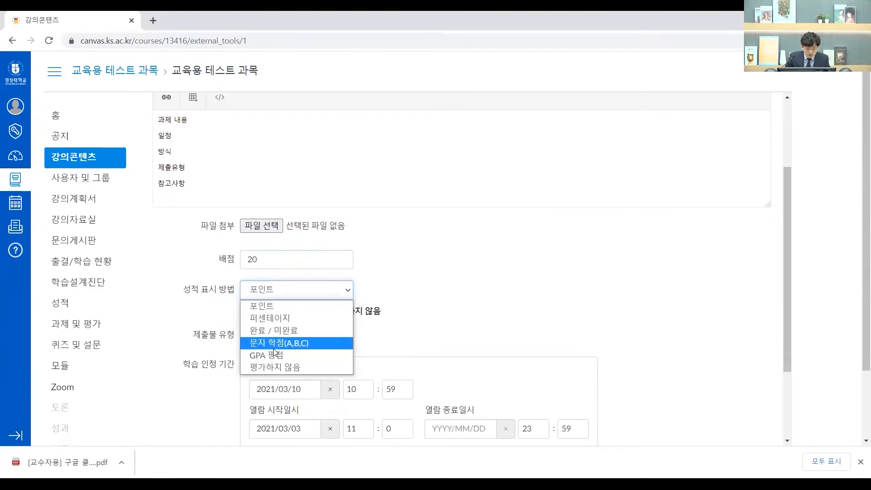
{"action": "left_click", "coordinate": [269, 308]}
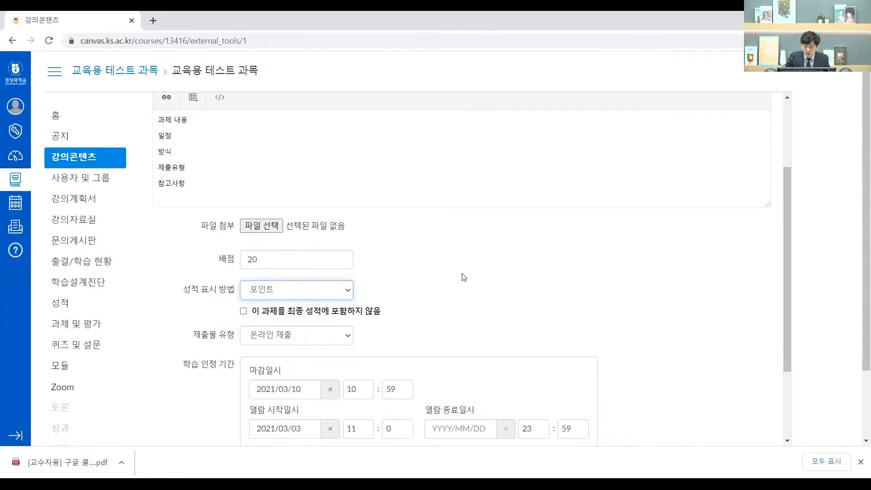
{"action": "scroll", "coordinate": [463, 276], "scroll_direction": "down", "scroll_amount": 1}
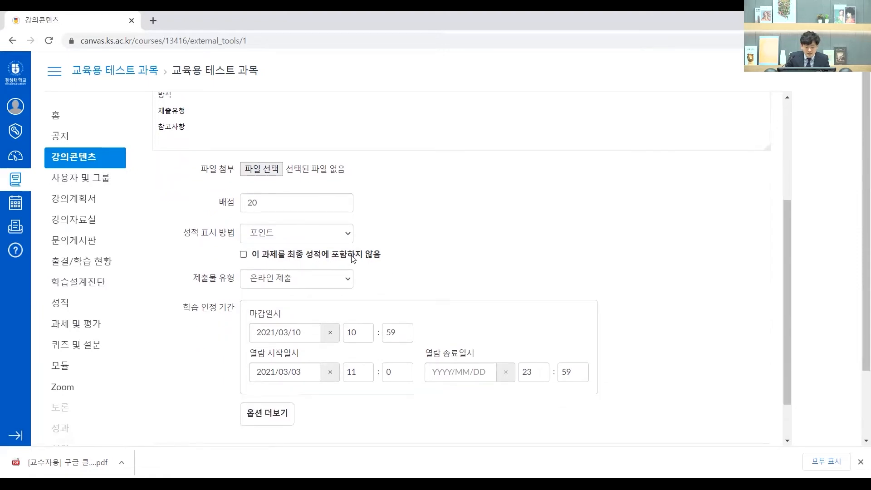
{"action": "left_click", "coordinate": [252, 283]}
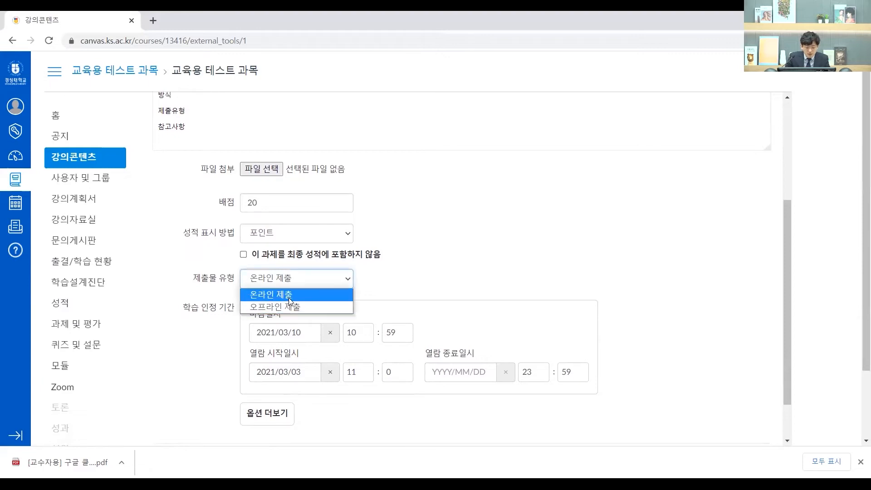
{"action": "left_click", "coordinate": [290, 295]}
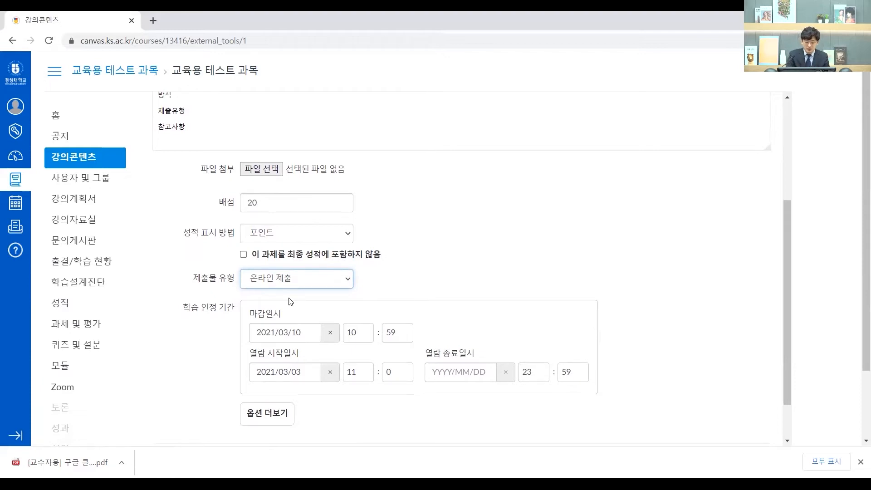
Circle 옵션 더보기 below the 학습 인정 기간 settings with the pen and open the assignment's additional options.
{"action": "left_click", "coordinate": [433, 260]}
{"action": "scroll", "coordinate": [428, 257], "scroll_direction": "up", "scroll_amount": 3}
{"action": "scroll", "coordinate": [425, 258], "scroll_direction": "down", "scroll_amount": 5}
{"action": "scroll", "coordinate": [423, 260], "scroll_direction": "up", "scroll_amount": 2}
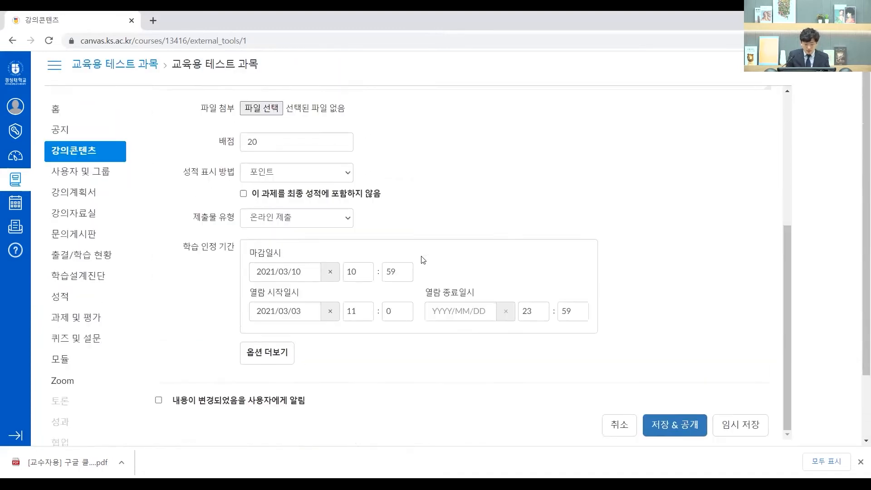
{"action": "scroll", "coordinate": [423, 260], "scroll_direction": "up", "scroll_amount": 5}
{"action": "scroll", "coordinate": [421, 264], "scroll_direction": "down", "scroll_amount": 5}
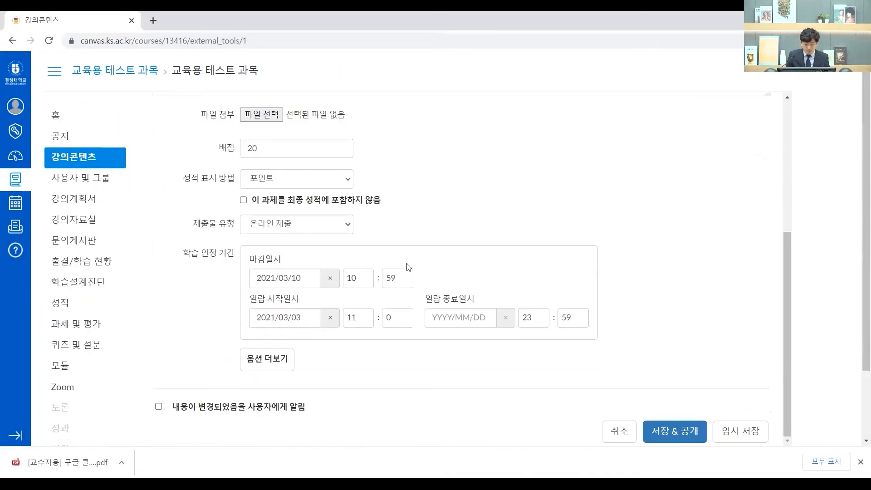
{"action": "scroll", "coordinate": [408, 267], "scroll_direction": "up", "scroll_amount": 5}
{"action": "scroll", "coordinate": [292, 263], "scroll_direction": "down", "scroll_amount": 5}
{"action": "left_click_drag", "start_coordinate": [298, 359], "coordinate": [299, 364]}
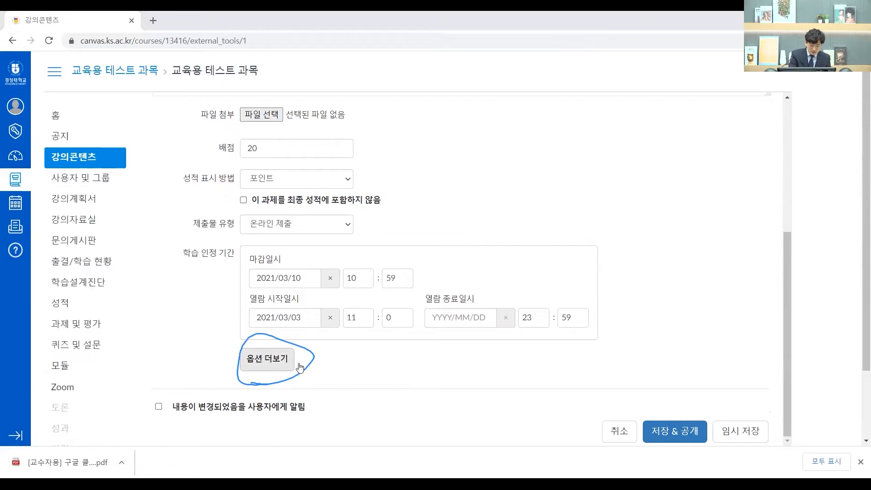
{"action": "left_click", "coordinate": [269, 361]}
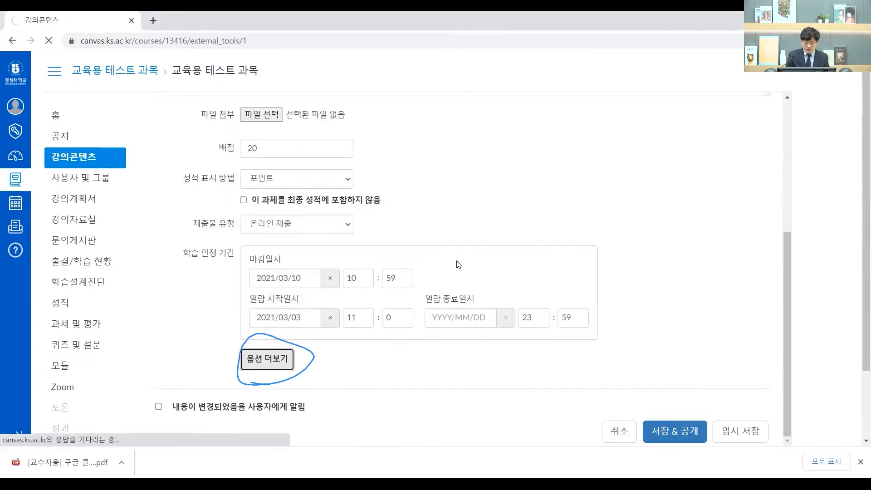
Clear the pen circle and examine the 제출물 유형, 그룹 지정, 피어 리뷰 and 할당 settings on the assignment edit page.
{"action": "scroll", "coordinate": [634, 288], "scroll_direction": "down", "scroll_amount": 5}
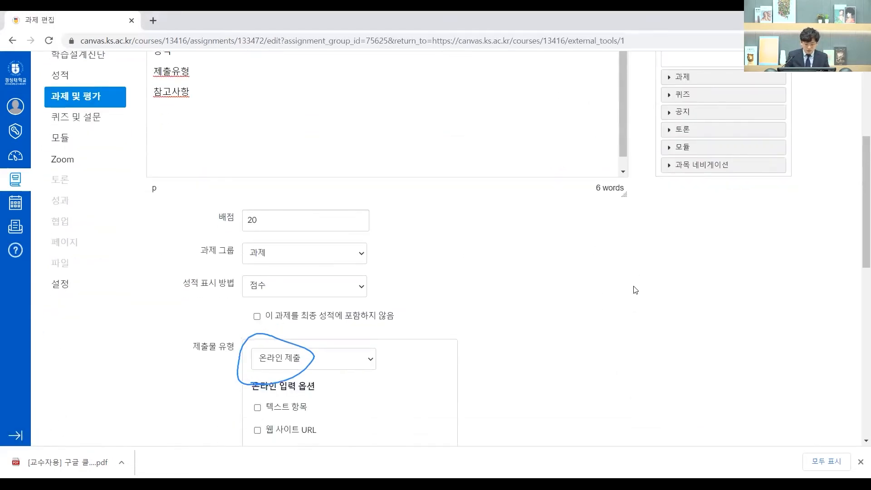
{"action": "scroll", "coordinate": [636, 290], "scroll_direction": "down", "scroll_amount": 2}
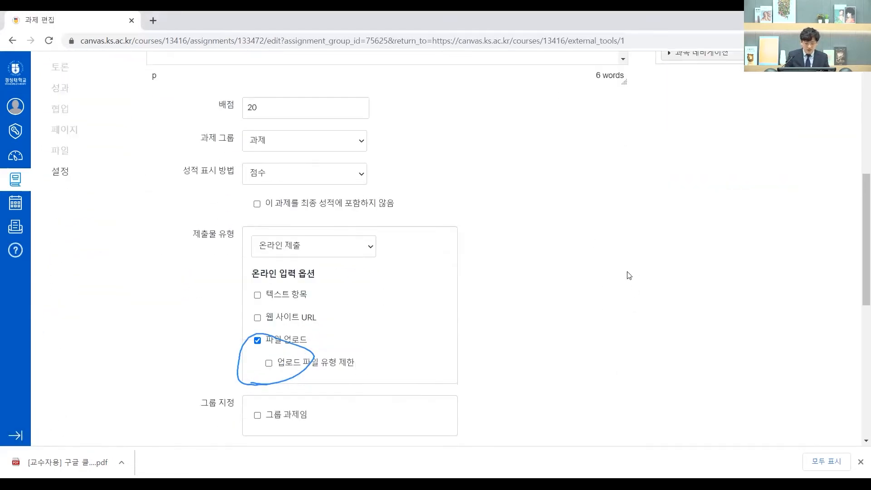
{"action": "left_click", "coordinate": [695, 119]}
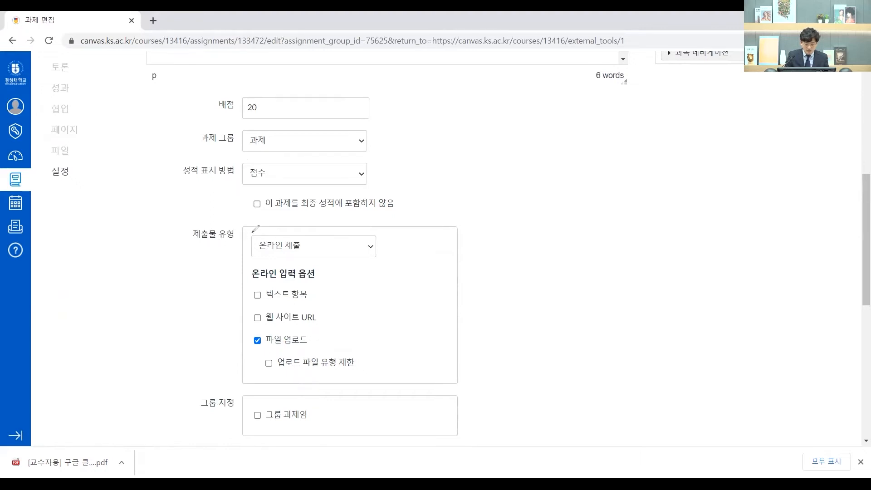
{"action": "scroll", "coordinate": [389, 205], "scroll_direction": "up", "scroll_amount": 1}
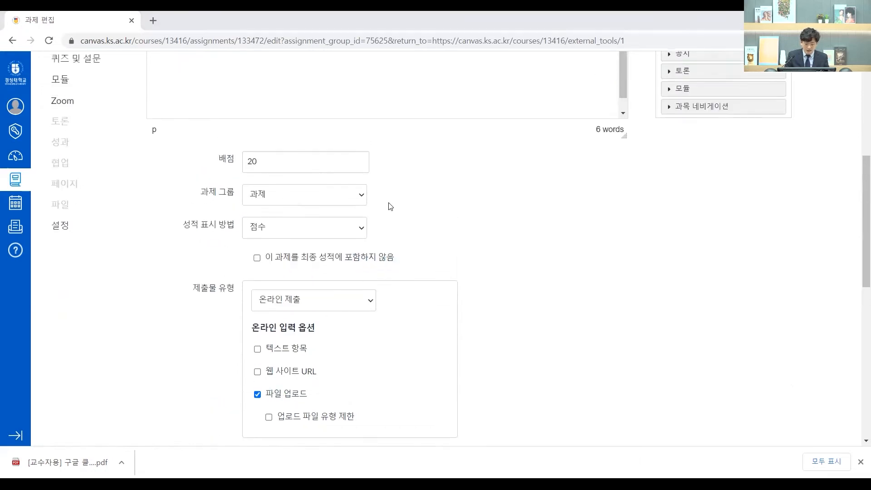
{"action": "scroll", "coordinate": [476, 214], "scroll_direction": "down", "scroll_amount": 4}
{"action": "scroll", "coordinate": [477, 213], "scroll_direction": "up", "scroll_amount": 1}
{"action": "scroll", "coordinate": [448, 210], "scroll_direction": "down", "scroll_amount": 3}
{"action": "scroll", "coordinate": [421, 210], "scroll_direction": "up", "scroll_amount": 3}
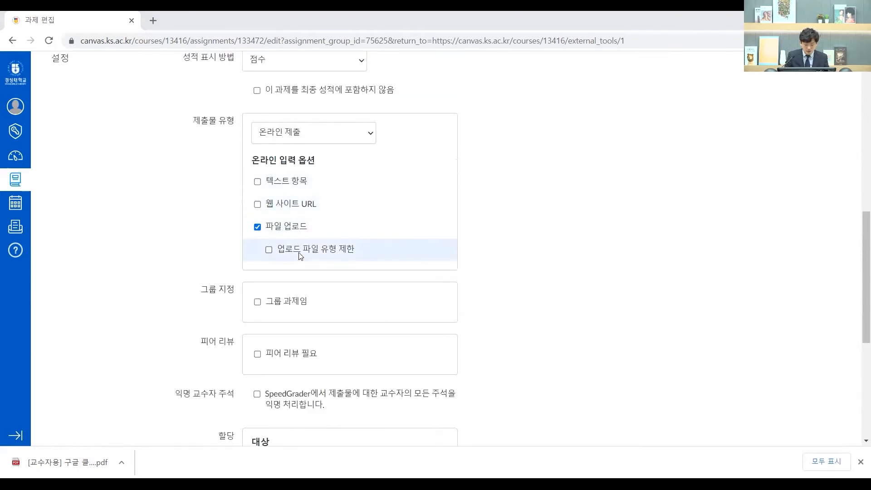
{"action": "scroll", "coordinate": [300, 251], "scroll_direction": "down", "scroll_amount": 1}
{"action": "scroll", "coordinate": [240, 267], "scroll_direction": "down", "scroll_amount": 4}
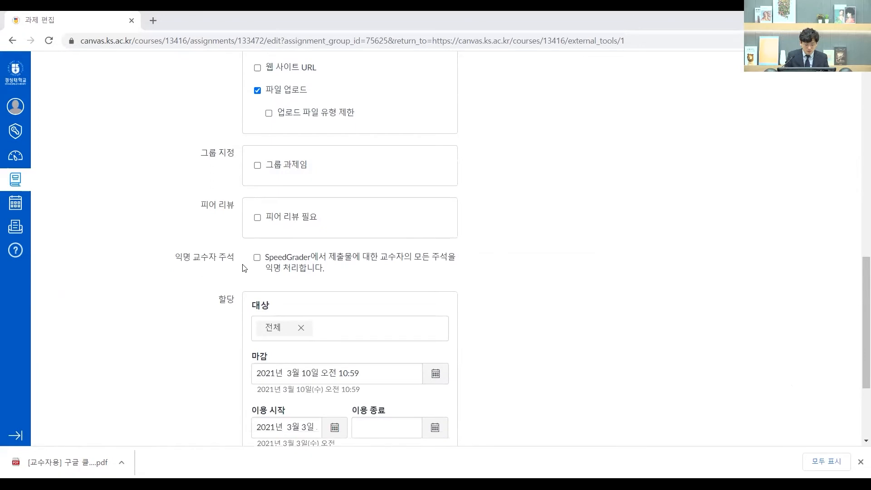
{"action": "scroll", "coordinate": [331, 259], "scroll_direction": "up", "scroll_amount": 6}
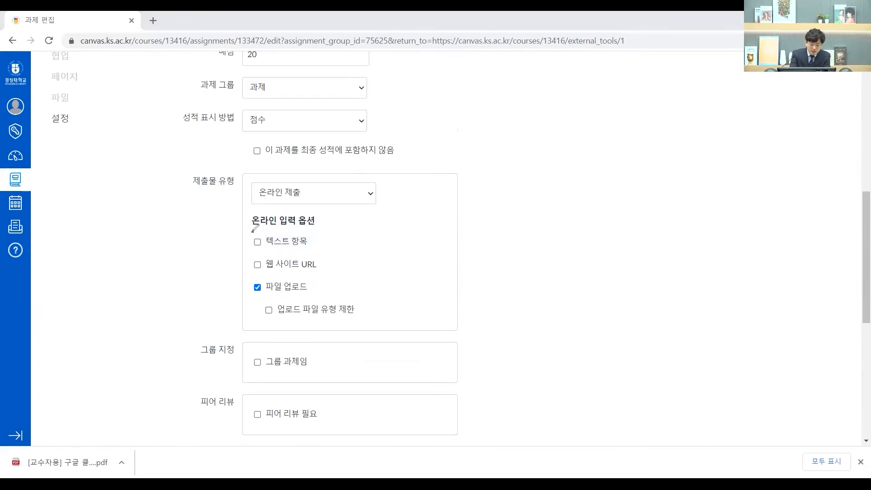
Underline 온라인 입력 옵션, 텍스트 항목, 웹 사이트 URL and 파일 업로드 with the pen, and box the 파일 업로드 option.
{"action": "left_click_drag", "start_coordinate": [252, 232], "coordinate": [328, 211]}
{"action": "left_click_drag", "start_coordinate": [271, 251], "coordinate": [306, 250]}
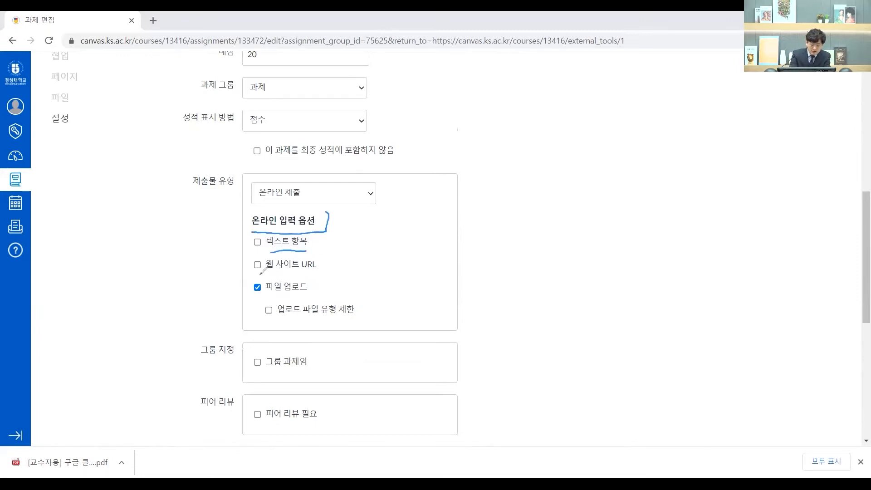
{"action": "left_click_drag", "start_coordinate": [261, 274], "coordinate": [326, 276]}
{"action": "left_click_drag", "start_coordinate": [262, 296], "coordinate": [305, 299]}
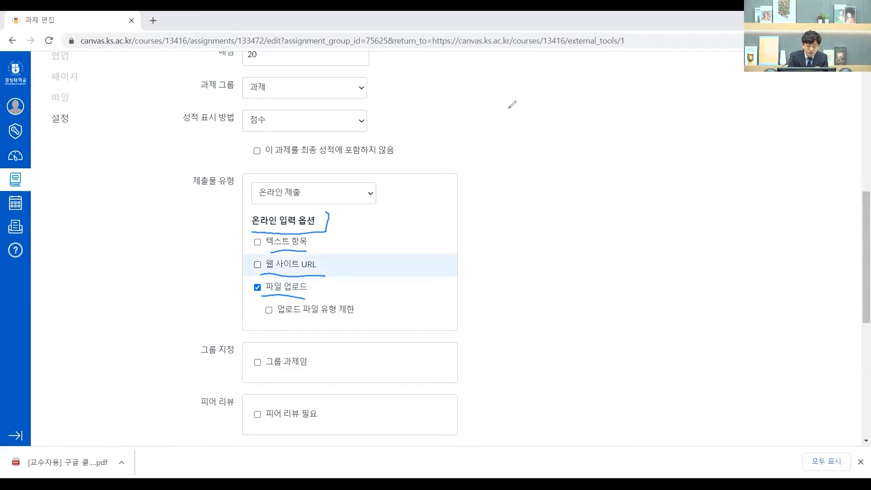
{"action": "left_click", "coordinate": [296, 267]}
{"action": "left_click", "coordinate": [310, 268]}
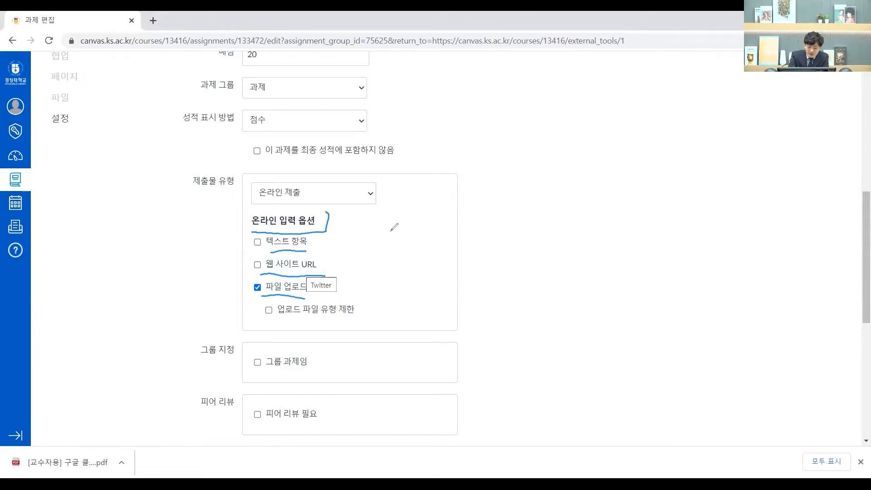
{"action": "mouse_move", "coordinate": [250, 301]}
{"action": "left_mouse_down"}
{"action": "mouse_move", "coordinate": [282, 279]}
{"action": "mouse_move", "coordinate": [249, 309]}
{"action": "left_mouse_up"}
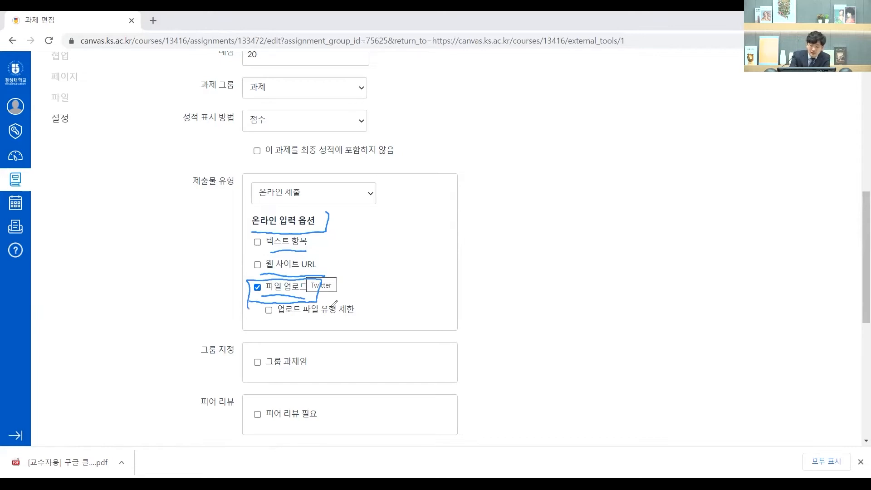
Clear the pen marks, then box the 업로드 파일 유형 제한 option and enable it.
{"action": "key", "text": "e"}
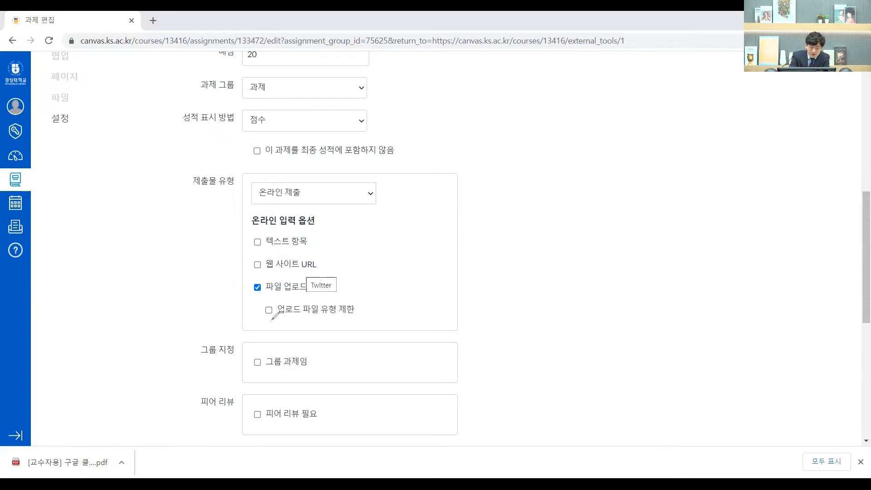
{"action": "mouse_move", "coordinate": [257, 321]}
{"action": "left_mouse_down"}
{"action": "mouse_move", "coordinate": [349, 320]}
{"action": "mouse_move", "coordinate": [363, 301]}
{"action": "mouse_move", "coordinate": [258, 326]}
{"action": "left_mouse_up"}
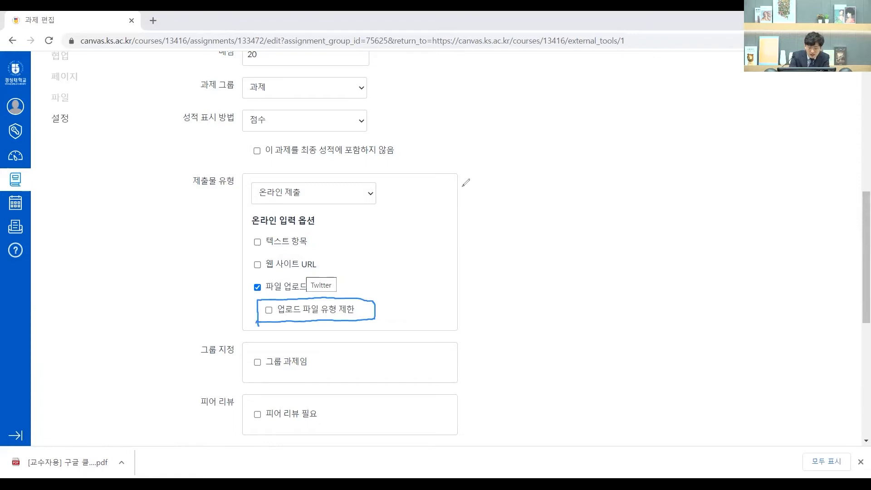
{"action": "left_click", "coordinate": [309, 309]}
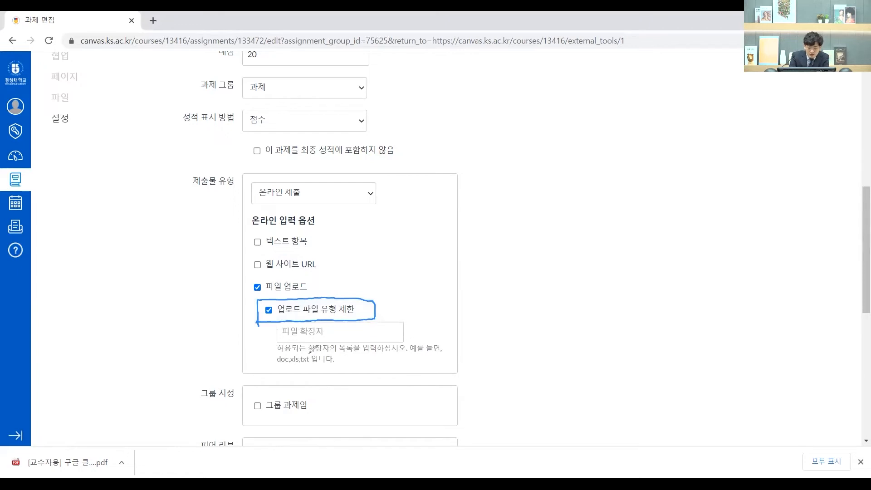
Underline the 확장자의 목록 hint with the pen and set the allowed file extension to pdf.
{"action": "left_click_drag", "start_coordinate": [306, 353], "coordinate": [351, 350]}
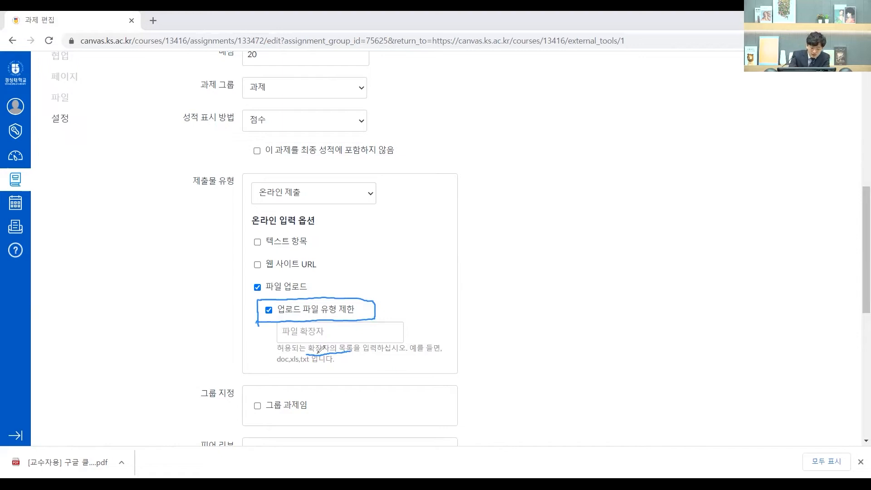
{"action": "left_click", "coordinate": [335, 327]}
{"action": "type", "text": "p"}
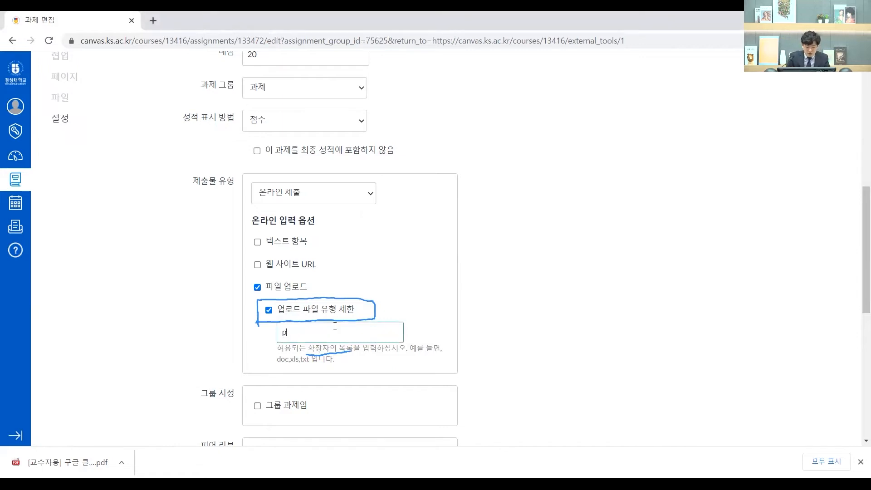
{"action": "type", "text": "df"}
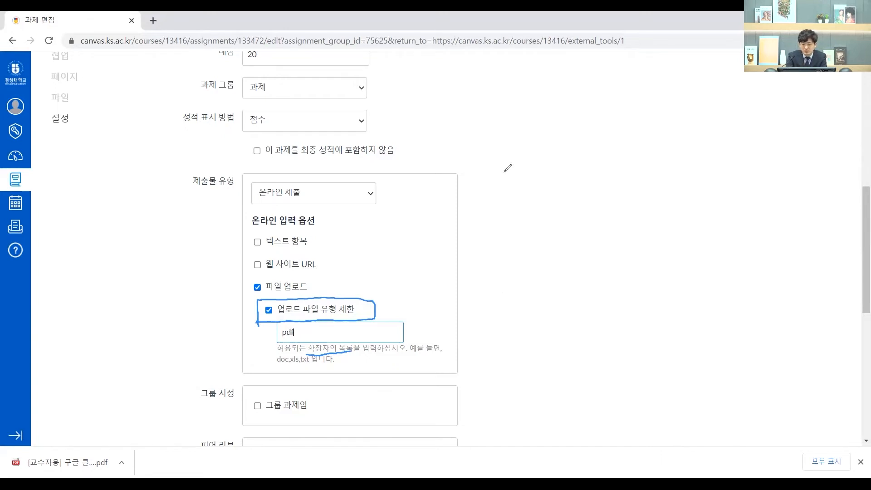
Handwrite 채점 in the blank area beside the 제출물 유형 settings.
{"action": "left_click_drag", "start_coordinate": [496, 157], "coordinate": [509, 175]}
{"action": "mouse_move", "coordinate": [515, 156]}
{"action": "left_mouse_down"}
{"action": "mouse_move", "coordinate": [514, 191]}
{"action": "mouse_move", "coordinate": [532, 160]}
{"action": "mouse_move", "coordinate": [519, 176]}
{"action": "left_mouse_up"}
{"action": "left_click_drag", "start_coordinate": [527, 168], "coordinate": [532, 175]}
{"action": "left_click_drag", "start_coordinate": [534, 169], "coordinate": [542, 168]}
{"action": "left_click_drag", "start_coordinate": [544, 159], "coordinate": [533, 186]}
{"action": "left_click_drag", "start_coordinate": [533, 180], "coordinate": [543, 187]}
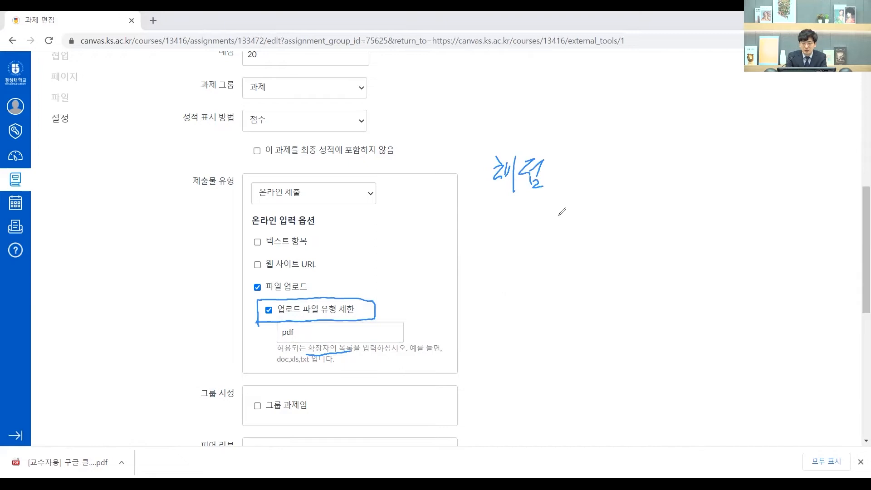
Draw a down arrow under 채점, handwrite 일괄 다운로드 beside it and add two check marks.
{"action": "mouse_move", "coordinate": [490, 199]}
{"action": "left_mouse_down"}
{"action": "mouse_move", "coordinate": [489, 246]}
{"action": "mouse_move", "coordinate": [516, 210]}
{"action": "left_mouse_up"}
{"action": "left_click_drag", "start_coordinate": [525, 207], "coordinate": [526, 239]}
{"action": "left_click_drag", "start_coordinate": [534, 217], "coordinate": [551, 226]}
{"action": "left_click_drag", "start_coordinate": [543, 232], "coordinate": [556, 242]}
{"action": "mouse_move", "coordinate": [568, 208]}
{"action": "left_mouse_down"}
{"action": "mouse_move", "coordinate": [577, 214]}
{"action": "mouse_move", "coordinate": [577, 239]}
{"action": "left_mouse_up"}
{"action": "mouse_move", "coordinate": [581, 207]}
{"action": "left_mouse_down"}
{"action": "mouse_move", "coordinate": [589, 227]}
{"action": "mouse_move", "coordinate": [607, 213]}
{"action": "left_mouse_up"}
{"action": "mouse_move", "coordinate": [597, 230]}
{"action": "left_mouse_down"}
{"action": "mouse_move", "coordinate": [608, 239]}
{"action": "mouse_move", "coordinate": [649, 224]}
{"action": "left_mouse_up"}
{"action": "left_click_drag", "start_coordinate": [629, 233], "coordinate": [641, 240]}
{"action": "left_click_drag", "start_coordinate": [677, 205], "coordinate": [737, 201]}
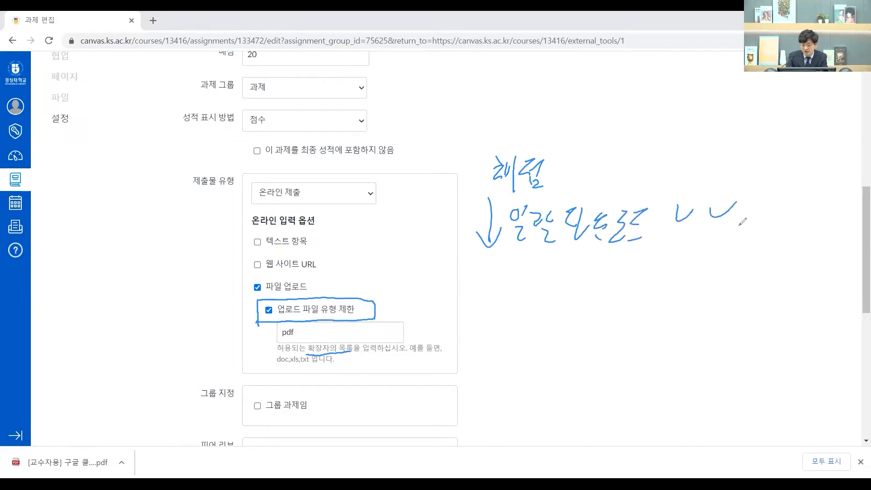
Draw circles below the check marks, box the pdf file type, handwrite a framed "SpeedGrader", and clear the annotations.
{"action": "left_click_drag", "start_coordinate": [680, 239], "coordinate": [719, 234]}
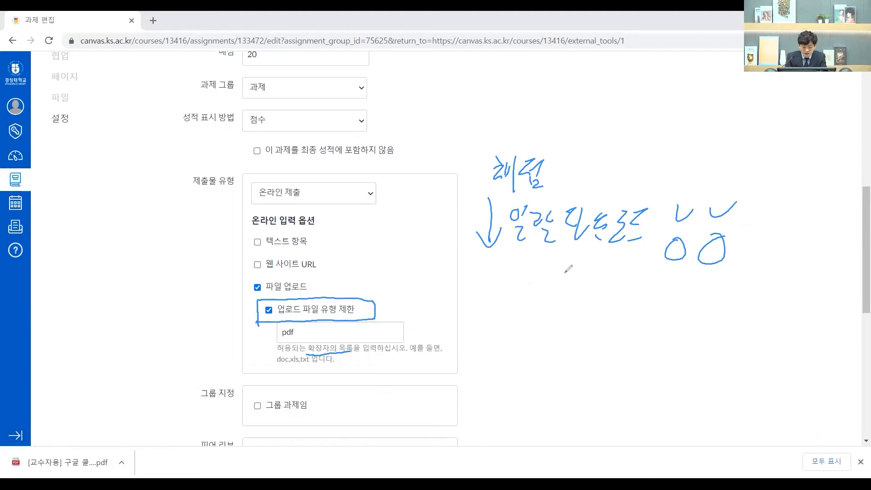
{"action": "mouse_move", "coordinate": [276, 342]}
{"action": "left_mouse_down"}
{"action": "mouse_move", "coordinate": [302, 333]}
{"action": "mouse_move", "coordinate": [271, 361]}
{"action": "left_mouse_up"}
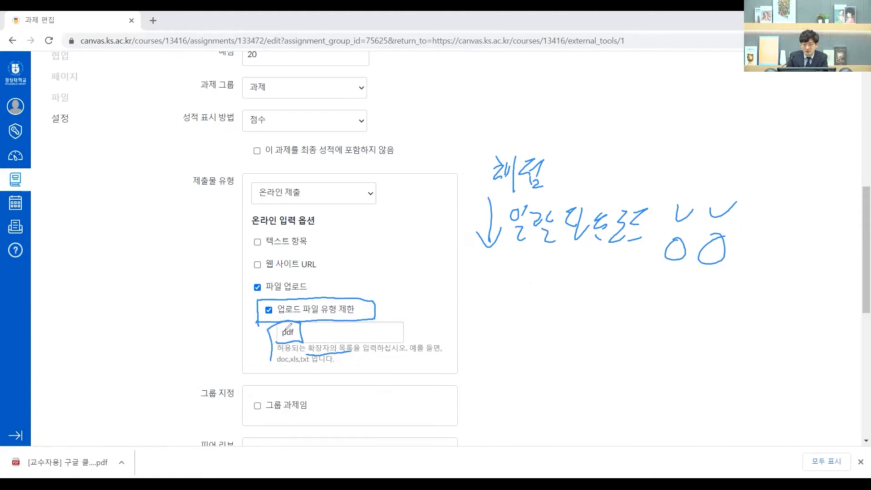
{"action": "mouse_move", "coordinate": [507, 278]}
{"action": "left_mouse_down"}
{"action": "mouse_move", "coordinate": [492, 320]}
{"action": "mouse_move", "coordinate": [531, 310]}
{"action": "mouse_move", "coordinate": [587, 275]}
{"action": "mouse_move", "coordinate": [581, 309]}
{"action": "mouse_move", "coordinate": [619, 318]}
{"action": "mouse_move", "coordinate": [685, 299]}
{"action": "mouse_move", "coordinate": [711, 324]}
{"action": "left_mouse_up"}
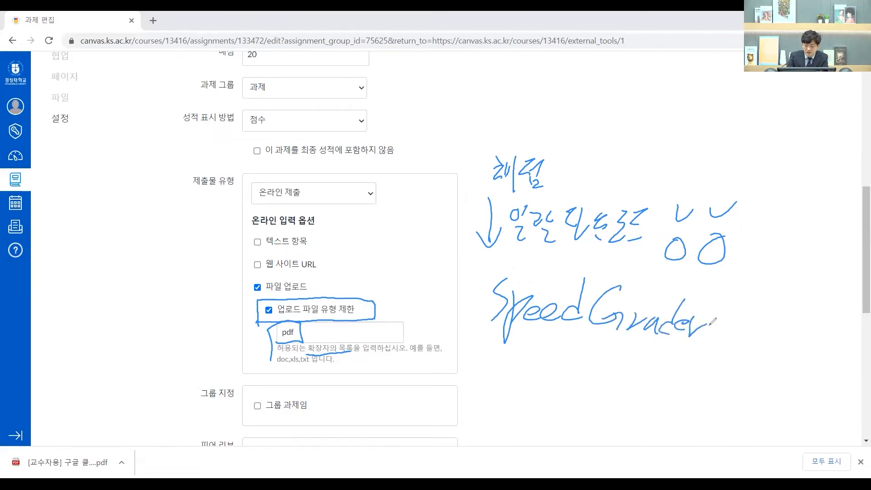
{"action": "mouse_move", "coordinate": [471, 353]}
{"action": "left_mouse_down"}
{"action": "mouse_move", "coordinate": [732, 309]}
{"action": "mouse_move", "coordinate": [552, 260]}
{"action": "mouse_move", "coordinate": [468, 344]}
{"action": "left_mouse_up"}
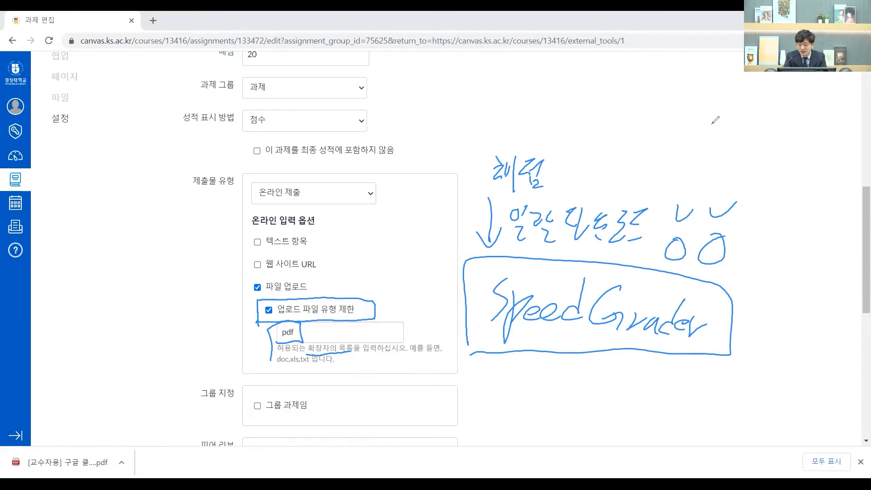
{"action": "key", "text": "Escape"}
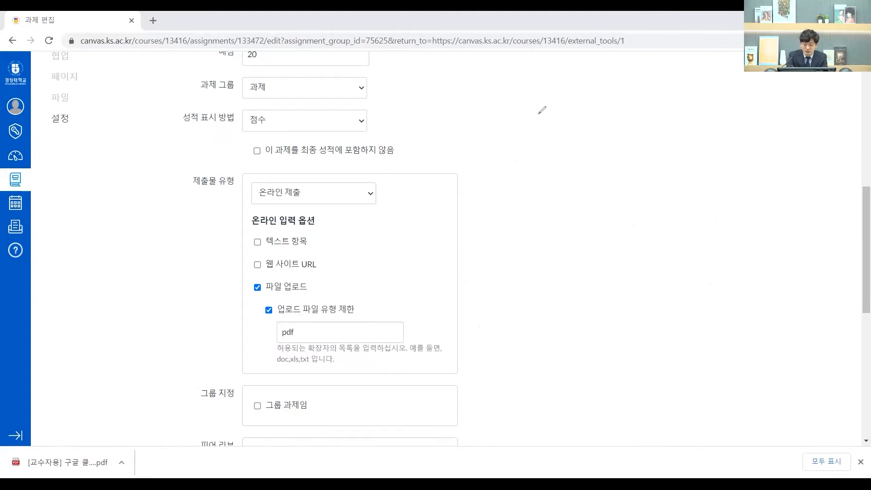
Handwrite "hwp" beside the upload file type settings, frame it, and erase the annotation.
{"action": "mouse_move", "coordinate": [458, 266]}
{"action": "left_mouse_down"}
{"action": "mouse_move", "coordinate": [462, 299]}
{"action": "mouse_move", "coordinate": [488, 288]}
{"action": "mouse_move", "coordinate": [496, 300]}
{"action": "left_mouse_up"}
{"action": "left_click", "coordinate": [472, 290]}
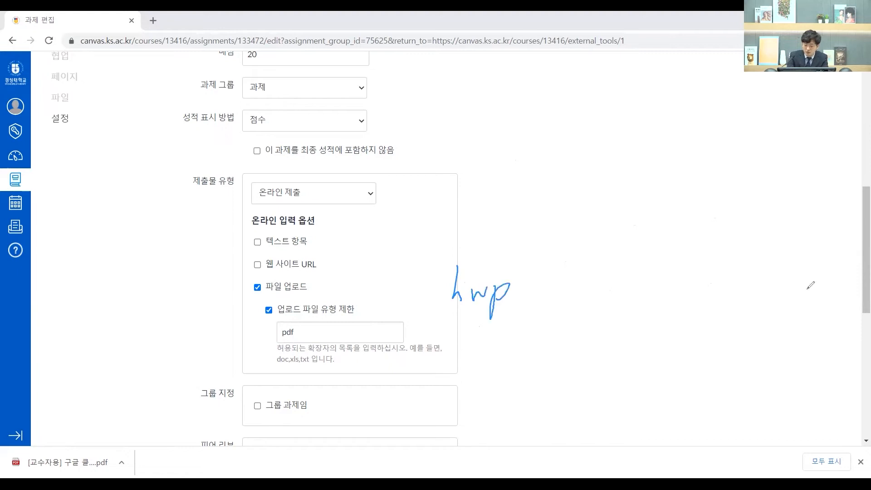
{"action": "mouse_move", "coordinate": [431, 314]}
{"action": "left_mouse_down"}
{"action": "mouse_move", "coordinate": [430, 323]}
{"action": "mouse_move", "coordinate": [525, 324]}
{"action": "mouse_move", "coordinate": [434, 308]}
{"action": "left_mouse_up"}
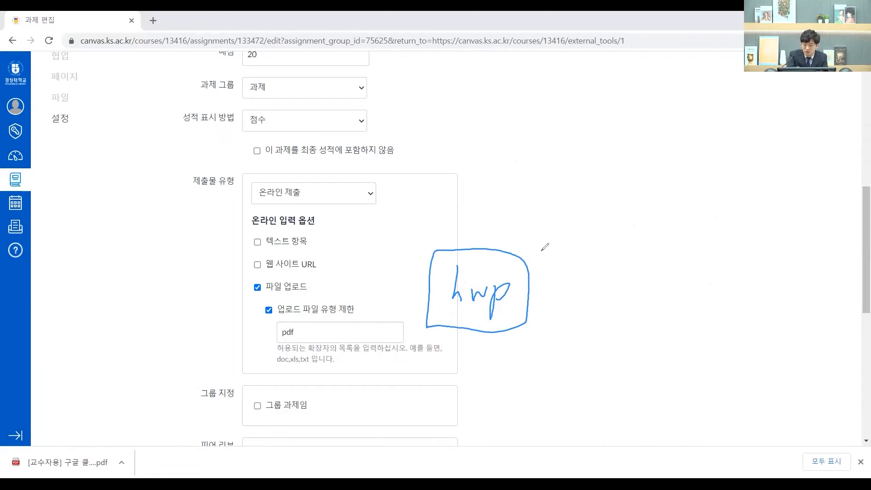
{"action": "key", "text": "e"}
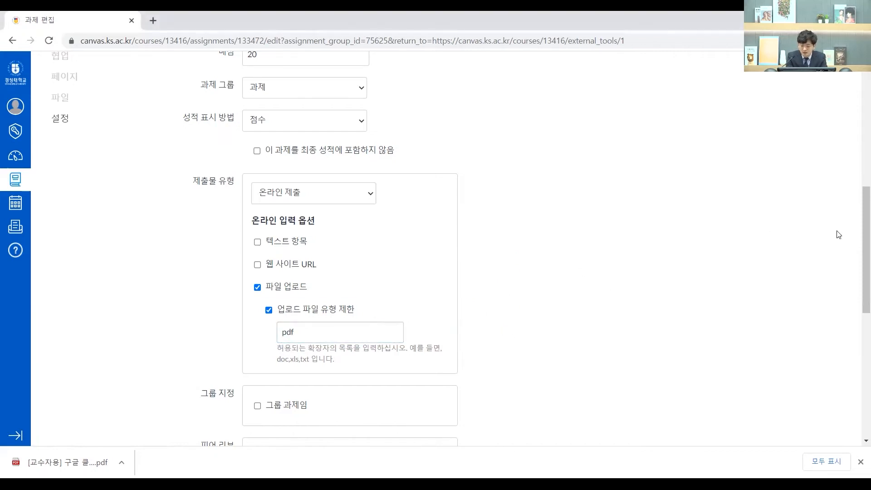
Mark the assignment as a group assignment (그룹 과제임) and choose 조별과제 as its group set.
{"action": "scroll", "coordinate": [860, 243], "scroll_direction": "down", "scroll_amount": 2}
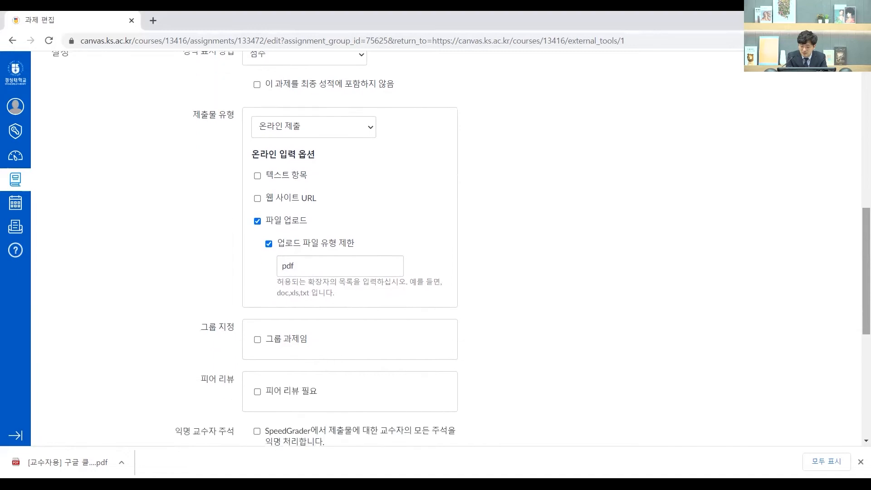
{"action": "scroll", "coordinate": [859, 243], "scroll_direction": "down", "scroll_amount": 3}
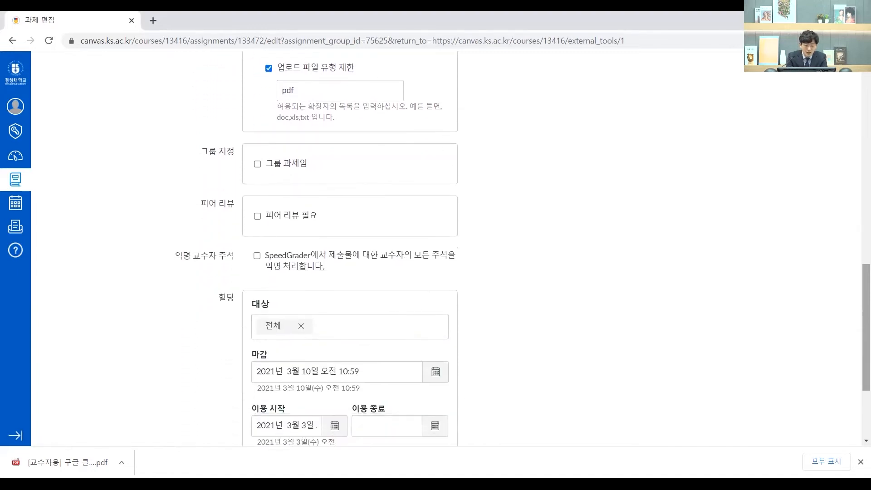
{"action": "left_click", "coordinate": [258, 161]}
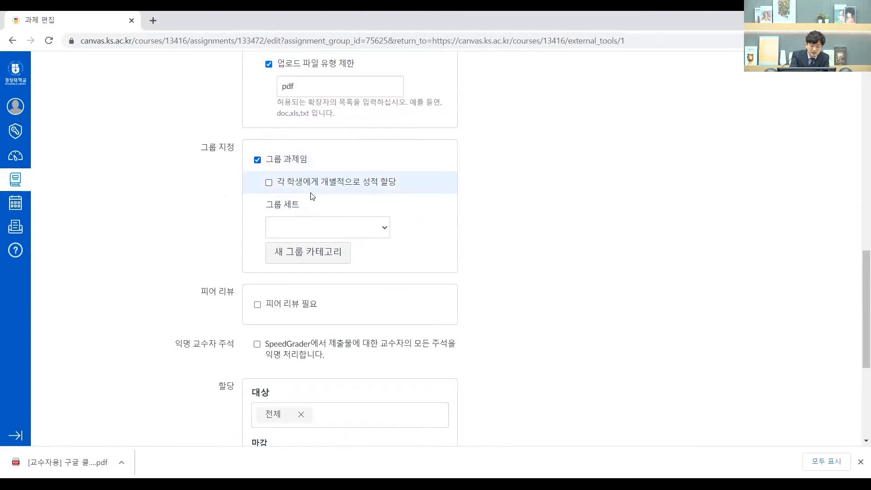
{"action": "left_click", "coordinate": [288, 181]}
{"action": "left_click", "coordinate": [268, 182]}
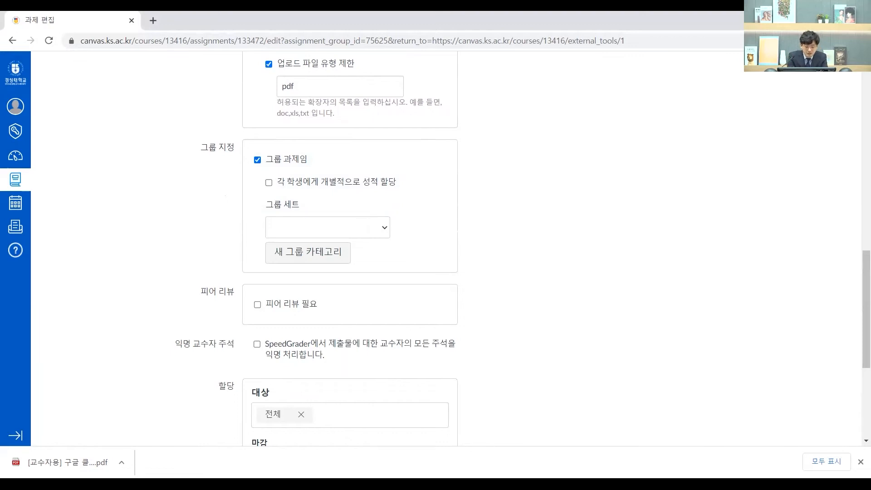
{"action": "left_click", "coordinate": [383, 228]}
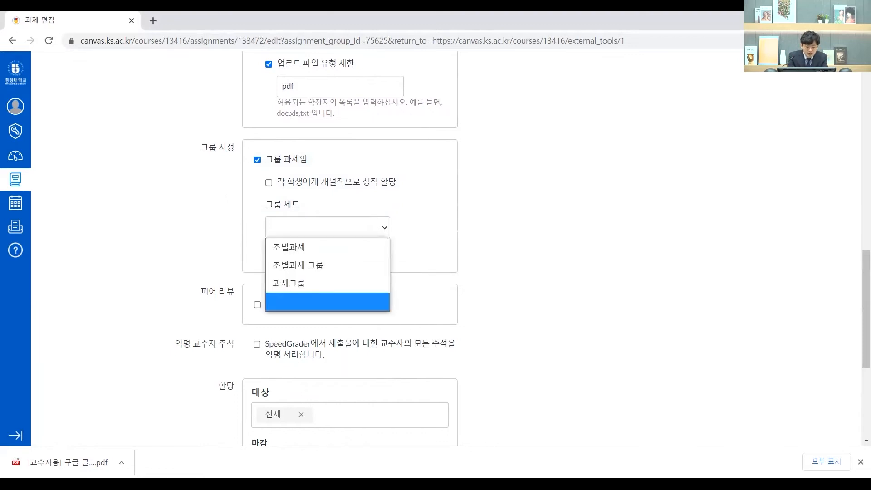
{"action": "left_click", "coordinate": [362, 246]}
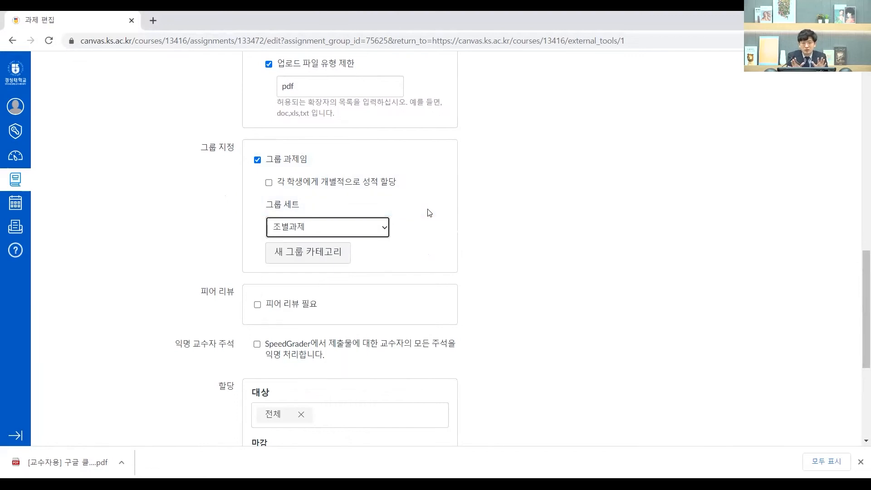
{"action": "left_click", "coordinate": [355, 226]}
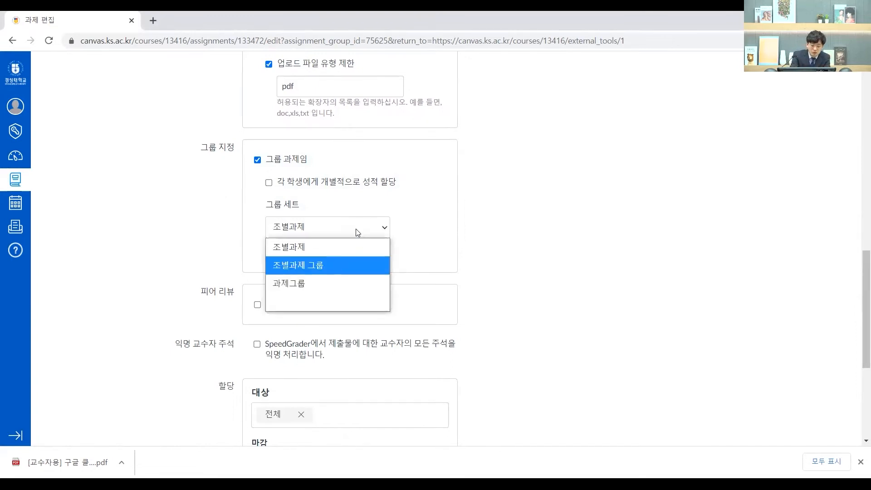
{"action": "left_click", "coordinate": [357, 253]}
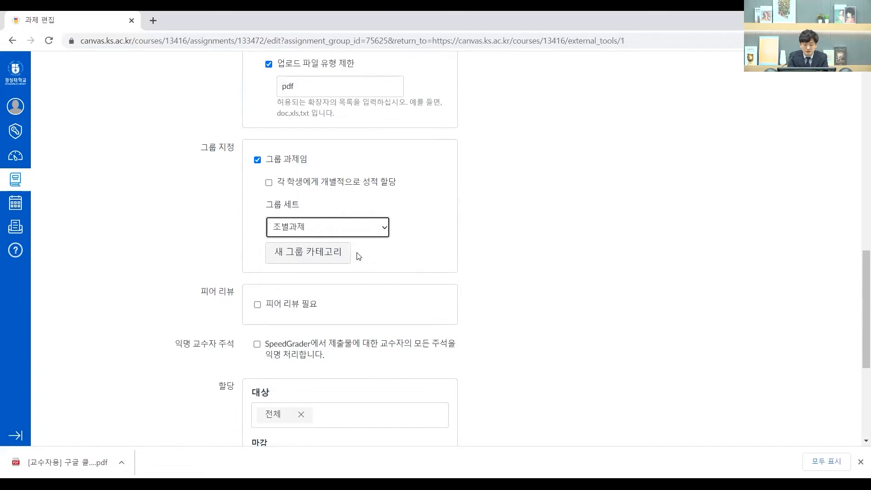
Turn the peer review requirement (피어 리뷰 필요) on to view its assignment options, and turn it off again.
{"action": "left_click", "coordinate": [258, 305]}
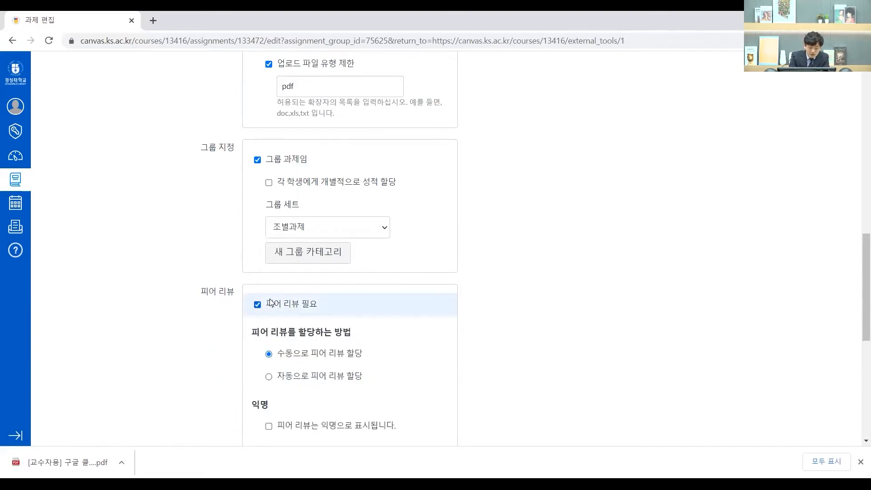
{"action": "left_click", "coordinate": [258, 304]}
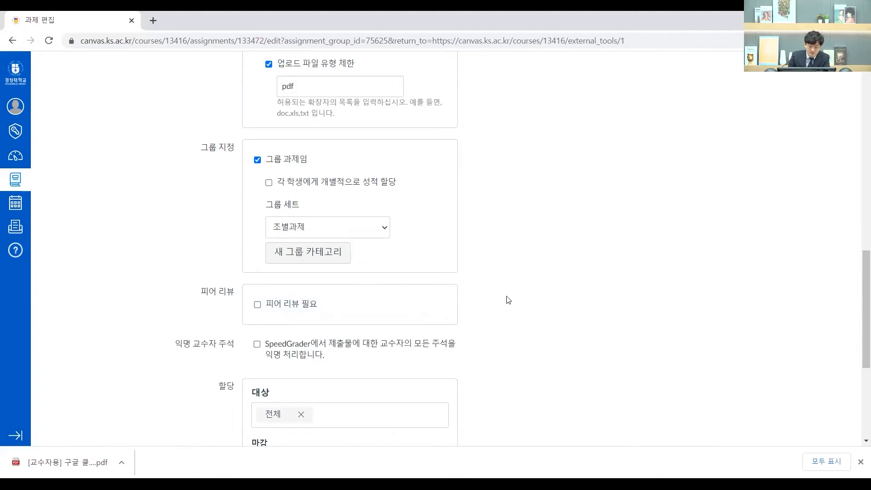
{"action": "scroll", "coordinate": [508, 298], "scroll_direction": "down", "scroll_amount": 1}
{"action": "left_click", "coordinate": [258, 249]}
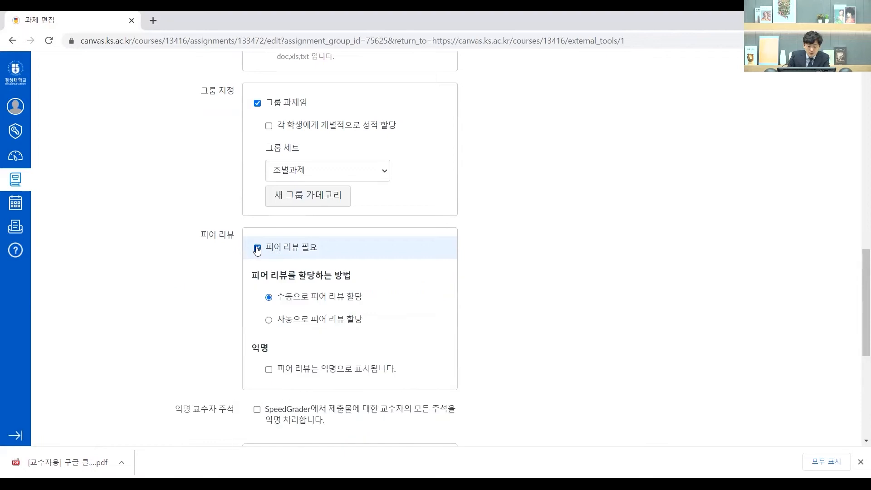
{"action": "scroll", "coordinate": [275, 275], "scroll_direction": "down", "scroll_amount": 2}
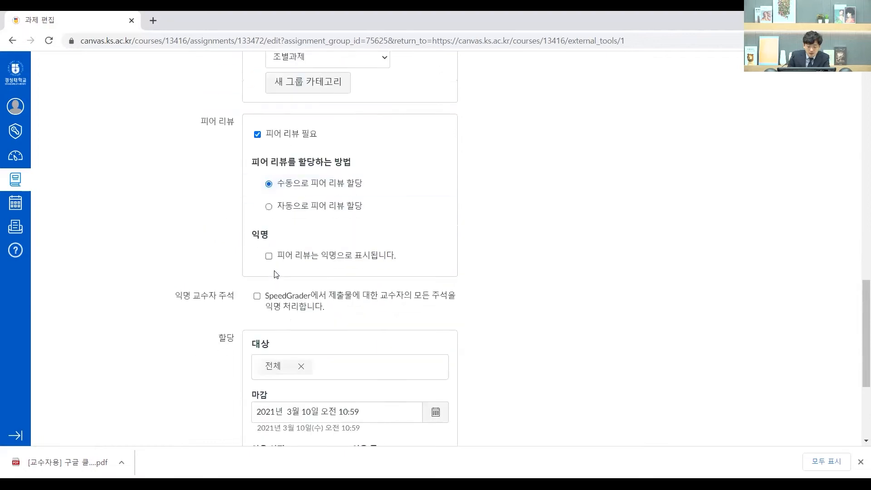
{"action": "left_click", "coordinate": [258, 135]}
{"action": "left_click", "coordinate": [257, 137]}
{"action": "left_click", "coordinate": [257, 137]}
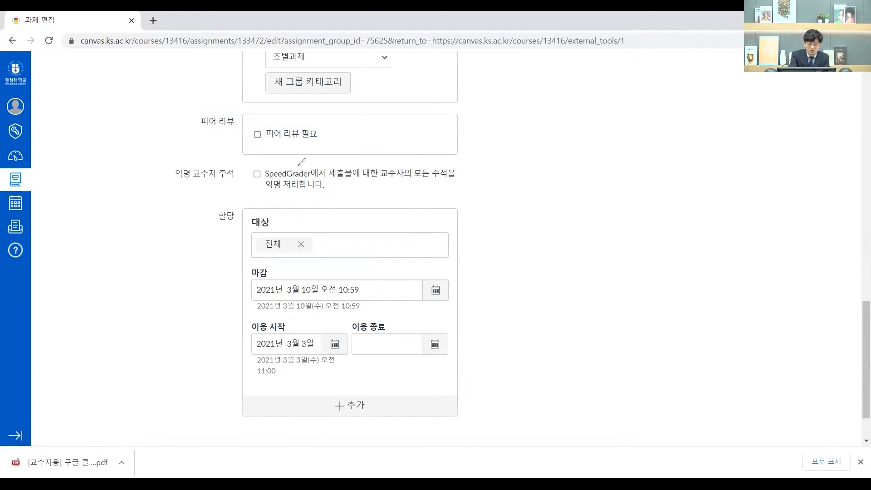
Circle the 익명 교수자 주석 label, draw a check mark above its checkbox, and erase the annotations.
{"action": "mouse_move", "coordinate": [176, 186]}
{"action": "left_mouse_down"}
{"action": "mouse_move", "coordinate": [219, 158]}
{"action": "mouse_move", "coordinate": [164, 182]}
{"action": "mouse_move", "coordinate": [165, 191]}
{"action": "left_mouse_up"}
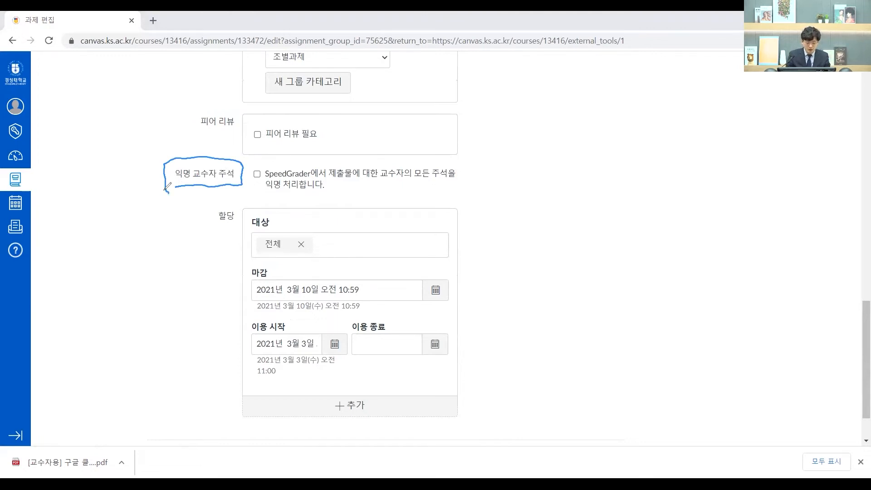
{"action": "left_click_drag", "start_coordinate": [252, 162], "coordinate": [268, 161]}
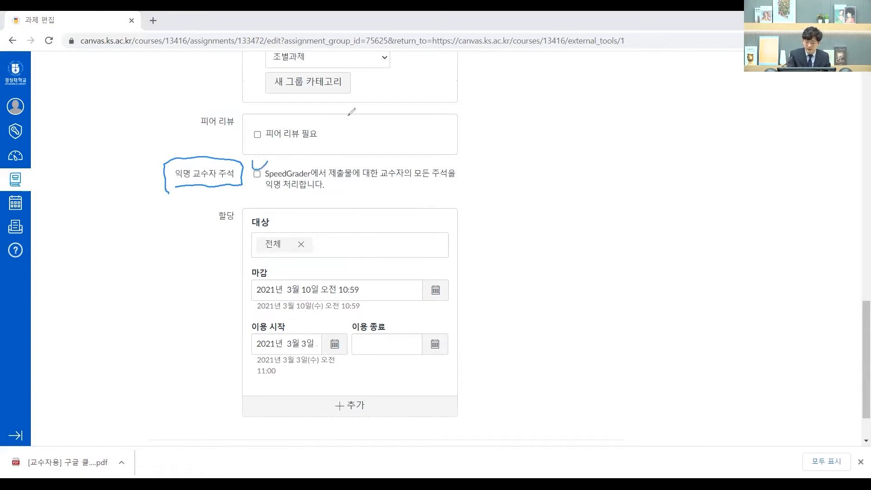
{"action": "key", "text": "Delete"}
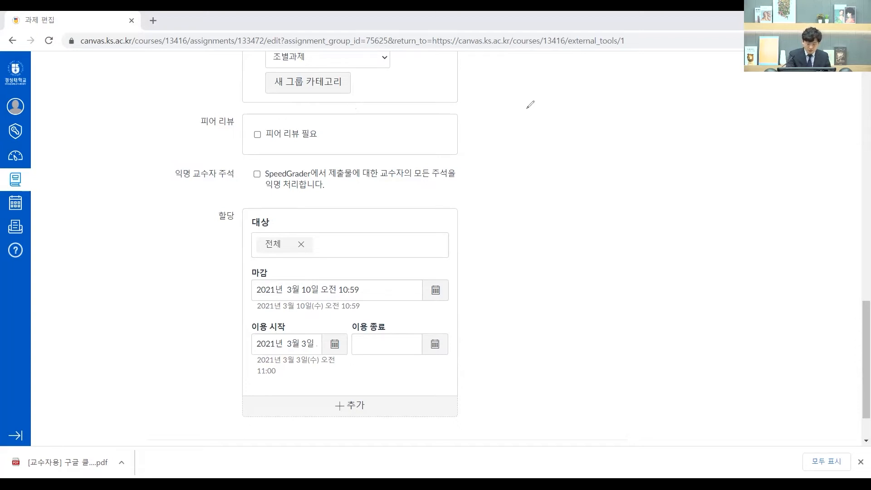
Frame the 할당 section, circle 마감 and 이용 시작, draw check marks beside their date fields, and erase the annotations.
{"action": "mouse_move", "coordinate": [214, 195]}
{"action": "left_mouse_down"}
{"action": "mouse_move", "coordinate": [204, 430]}
{"action": "mouse_move", "coordinate": [413, 442]}
{"action": "mouse_move", "coordinate": [465, 207]}
{"action": "mouse_move", "coordinate": [301, 199]}
{"action": "mouse_move", "coordinate": [203, 207]}
{"action": "left_mouse_up"}
{"action": "mouse_move", "coordinate": [261, 329]}
{"action": "left_mouse_down"}
{"action": "mouse_move", "coordinate": [252, 338]}
{"action": "mouse_move", "coordinate": [259, 318]}
{"action": "left_mouse_up"}
{"action": "left_click_drag", "start_coordinate": [270, 271], "coordinate": [277, 285]}
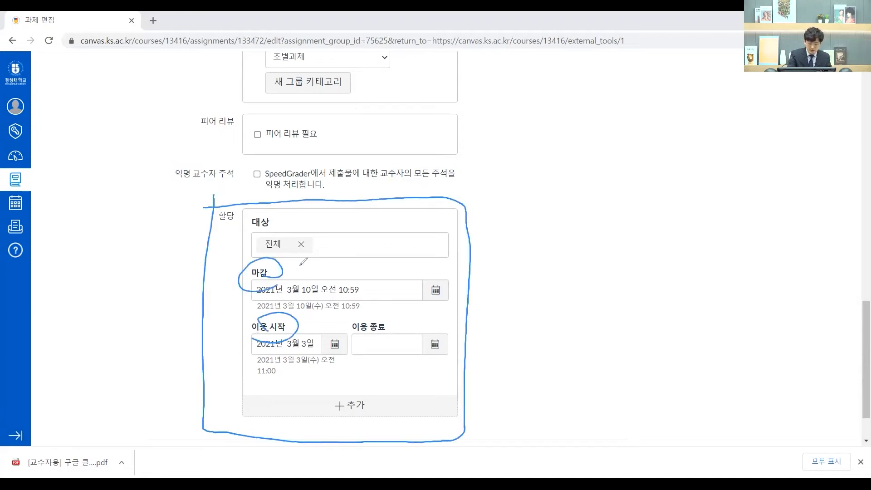
{"action": "left_click_drag", "start_coordinate": [313, 324], "coordinate": [326, 333]}
{"action": "mouse_move", "coordinate": [374, 268]}
{"action": "left_mouse_down"}
{"action": "mouse_move", "coordinate": [377, 280]}
{"action": "mouse_move", "coordinate": [394, 274]}
{"action": "left_mouse_up"}
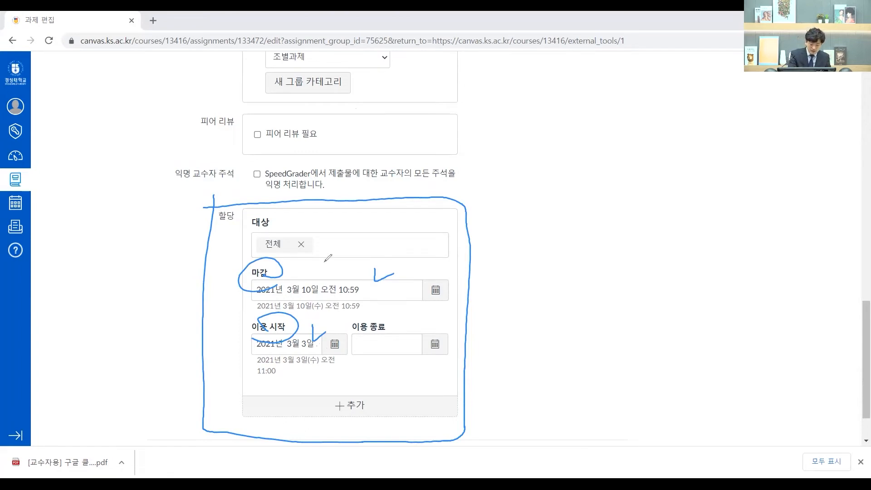
{"action": "left_click_drag", "start_coordinate": [440, 269], "coordinate": [454, 273]}
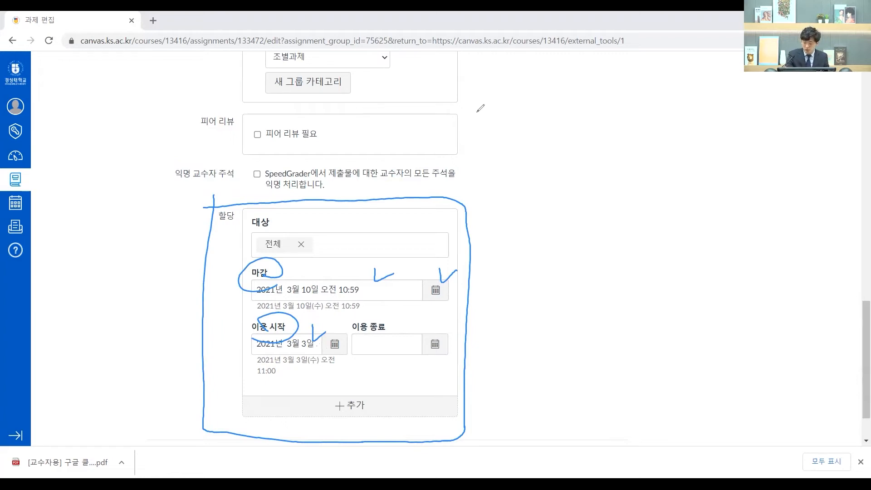
{"action": "key", "text": "e"}
Draw a check mark at the 마감 label and set the assignment's due date to March 17, 2021.
{"action": "left_click_drag", "start_coordinate": [251, 262], "coordinate": [262, 266]}
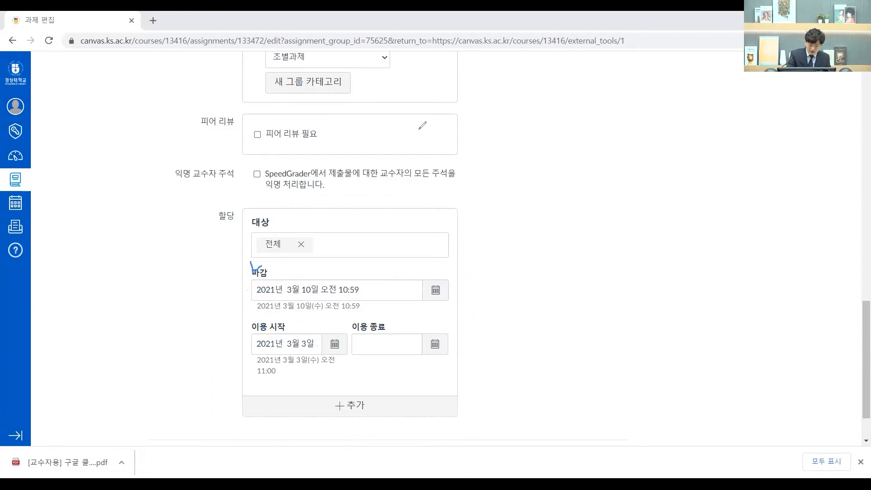
{"action": "left_click", "coordinate": [435, 290]}
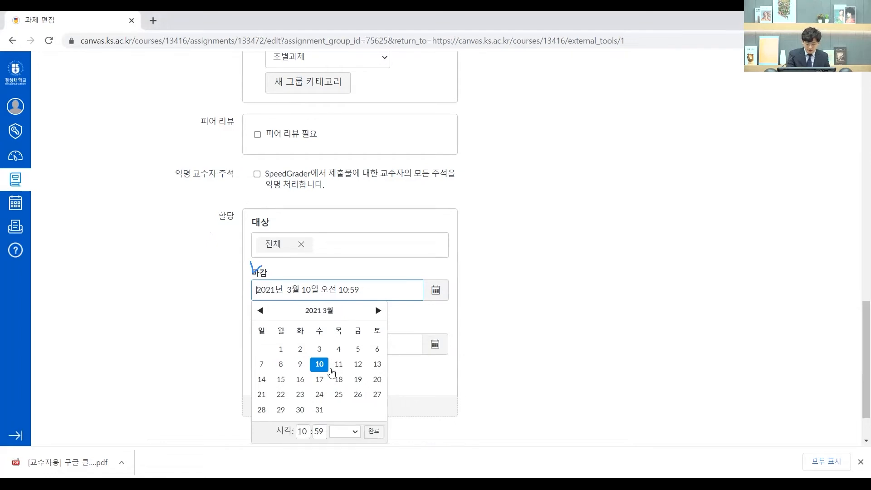
{"action": "left_click", "coordinate": [321, 381]}
{"action": "left_click", "coordinate": [374, 432]}
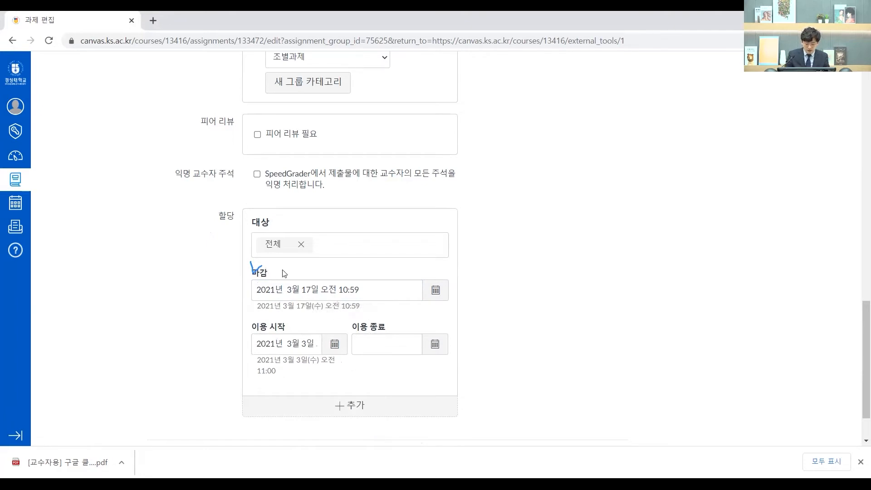
Frame the group of 취소, 저장 & 공개 and 저장 options and draw a check mark above each one.
{"action": "scroll", "coordinate": [410, 305], "scroll_direction": "down", "scroll_amount": 2}
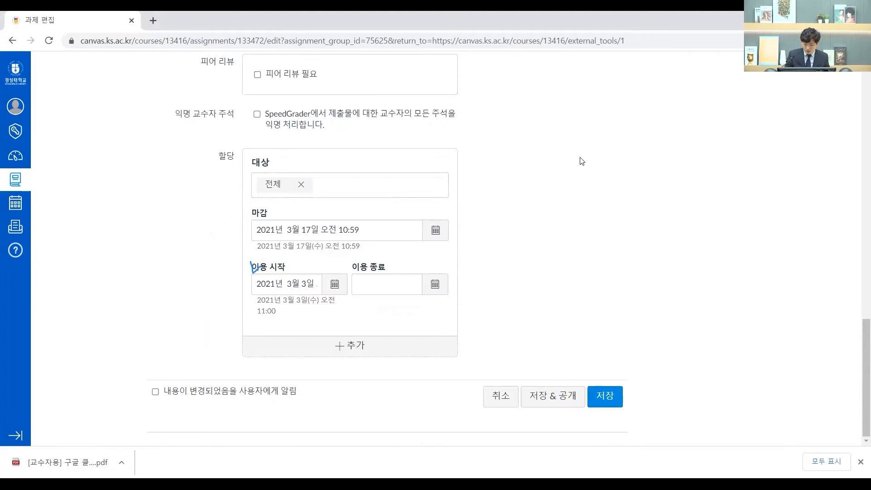
{"action": "left_click_drag", "start_coordinate": [482, 369], "coordinate": [494, 373]}
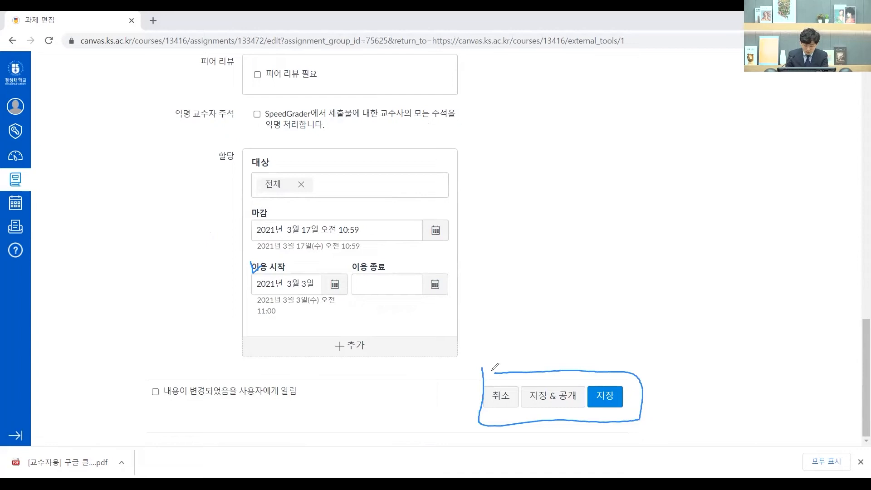
{"action": "left_click_drag", "start_coordinate": [511, 374], "coordinate": [577, 370]}
{"action": "left_click_drag", "start_coordinate": [606, 372], "coordinate": [620, 372]}
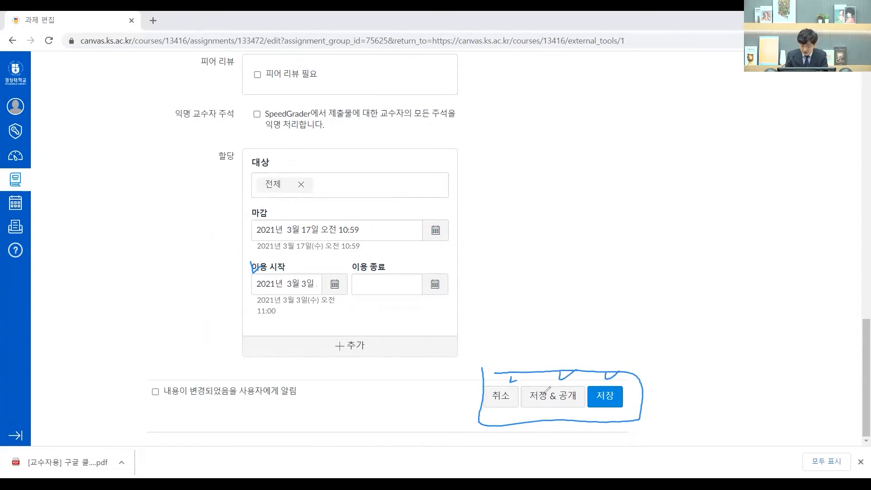
Draw a line from 저장 to a handwritten note "임시저장" and frame the 저장 & 공개 option.
{"action": "left_click_drag", "start_coordinate": [621, 387], "coordinate": [660, 352]}
{"action": "left_click_drag", "start_coordinate": [676, 347], "coordinate": [670, 377]}
{"action": "left_click_drag", "start_coordinate": [674, 365], "coordinate": [676, 378]}
{"action": "left_click_drag", "start_coordinate": [695, 353], "coordinate": [678, 370]}
{"action": "left_click_drag", "start_coordinate": [681, 365], "coordinate": [689, 380]}
{"action": "mouse_move", "coordinate": [708, 349]}
{"action": "left_mouse_down"}
{"action": "mouse_move", "coordinate": [726, 347]}
{"action": "mouse_move", "coordinate": [731, 356]}
{"action": "mouse_move", "coordinate": [756, 342]}
{"action": "mouse_move", "coordinate": [738, 375]}
{"action": "left_mouse_up"}
{"action": "left_click_drag", "start_coordinate": [731, 364], "coordinate": [735, 360]}
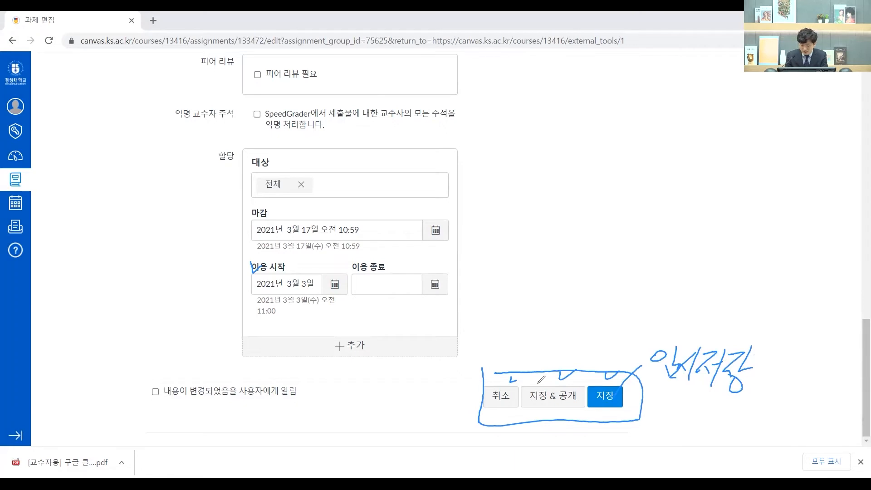
{"action": "mouse_move", "coordinate": [521, 367]}
{"action": "left_mouse_down"}
{"action": "mouse_move", "coordinate": [521, 392]}
{"action": "mouse_move", "coordinate": [585, 389]}
{"action": "mouse_move", "coordinate": [526, 378]}
{"action": "left_mouse_up"}
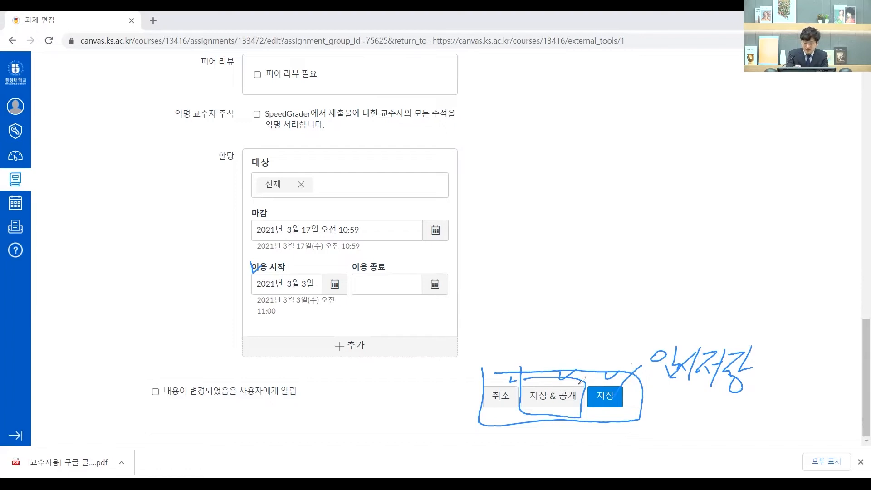
Save and publish the assignment, and find the 과제 제목 entry at the end of the first session's content list.
{"action": "left_click", "coordinate": [559, 396]}
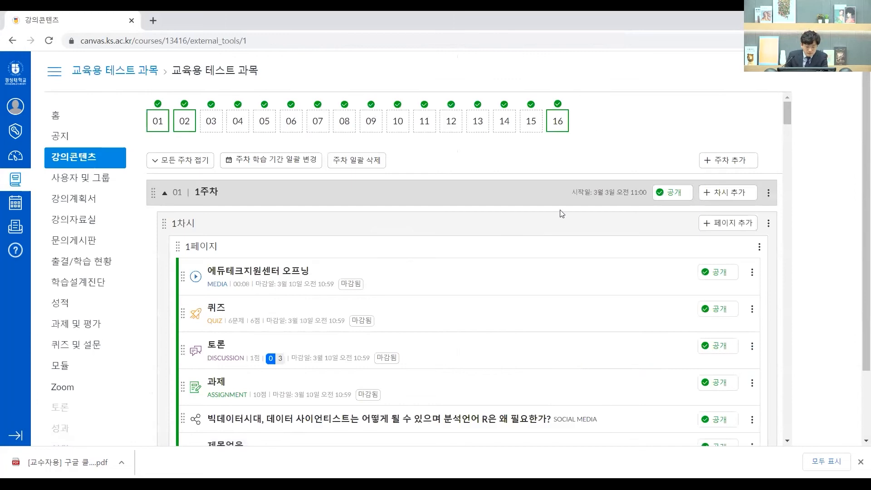
{"action": "scroll", "coordinate": [348, 232], "scroll_direction": "down", "scroll_amount": 12}
{"action": "scroll", "coordinate": [341, 267], "scroll_direction": "up", "scroll_amount": 3}
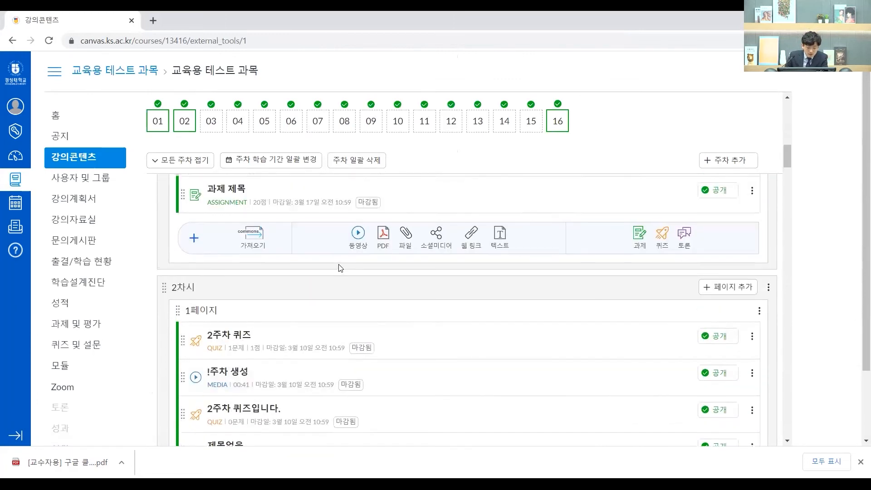
{"action": "scroll", "coordinate": [295, 277], "scroll_direction": "up", "scroll_amount": 1}
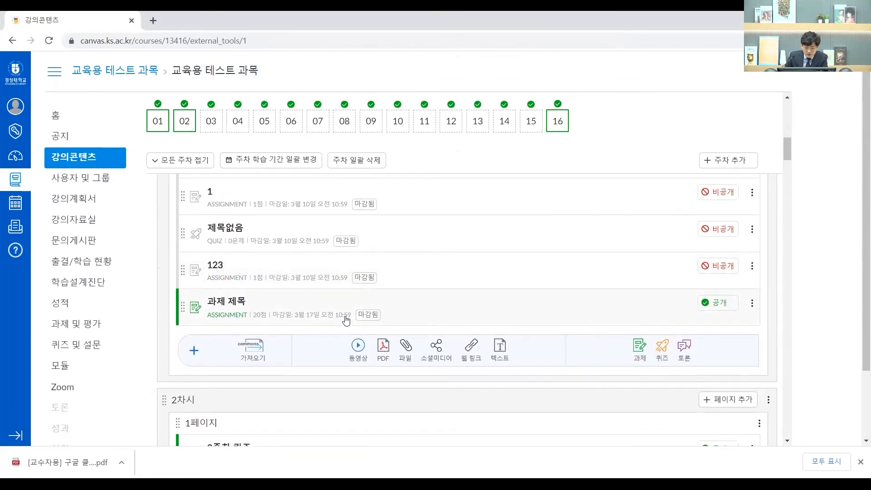
{"action": "scroll", "coordinate": [354, 320], "scroll_direction": "up", "scroll_amount": 1}
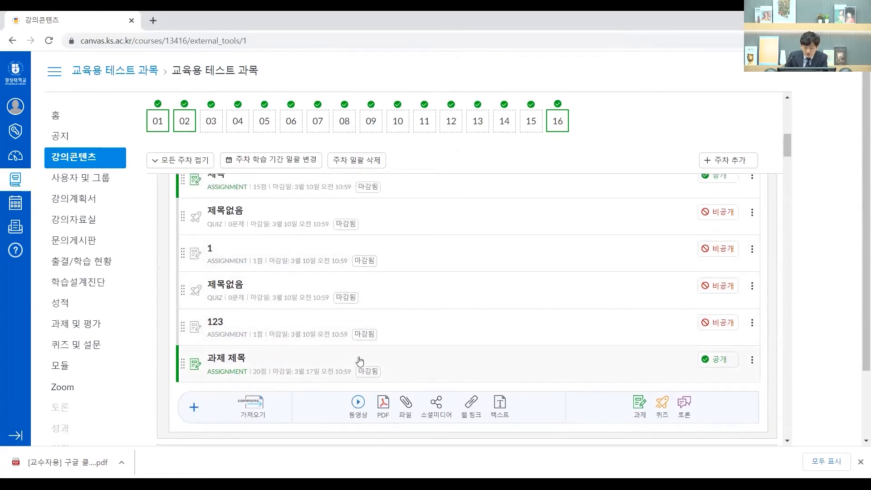
{"action": "scroll", "coordinate": [373, 357], "scroll_direction": "up", "scroll_amount": 1}
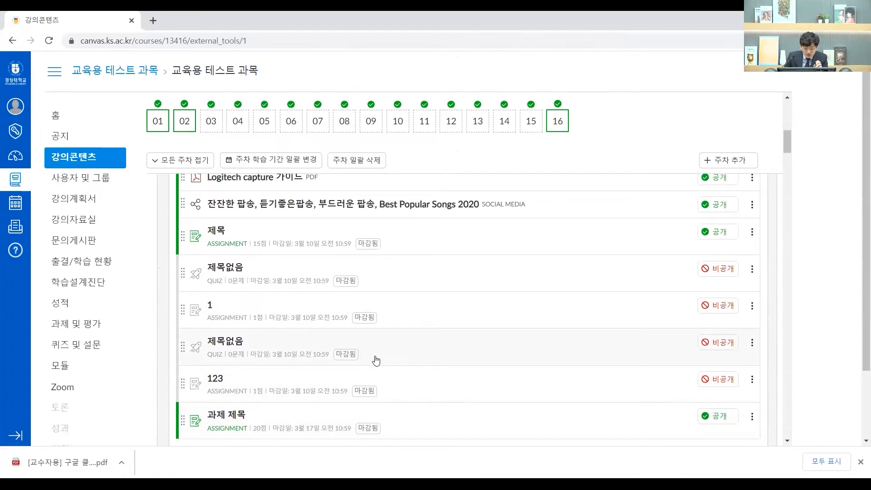
Open the 1주차 week for editing and frame its 마감일시 and 열람 시작일시 dates.
{"action": "scroll", "coordinate": [399, 357], "scroll_direction": "up", "scroll_amount": 5}
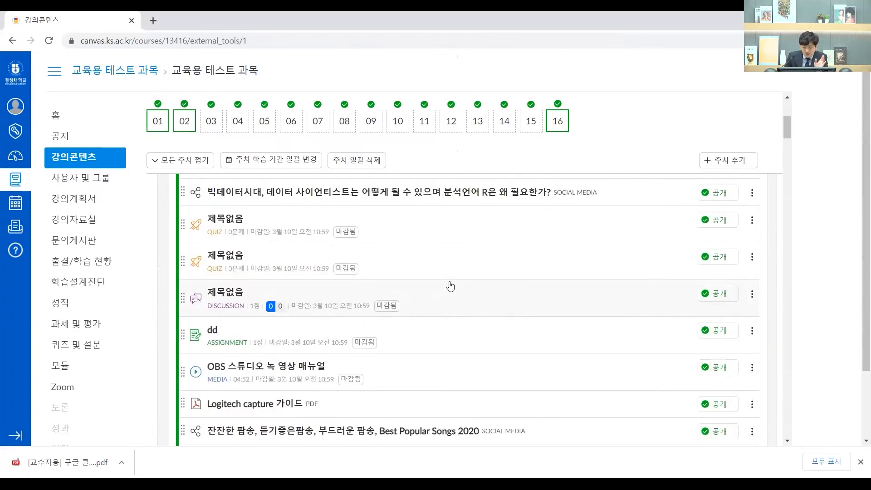
{"action": "scroll", "coordinate": [545, 270], "scroll_direction": "up", "scroll_amount": 3}
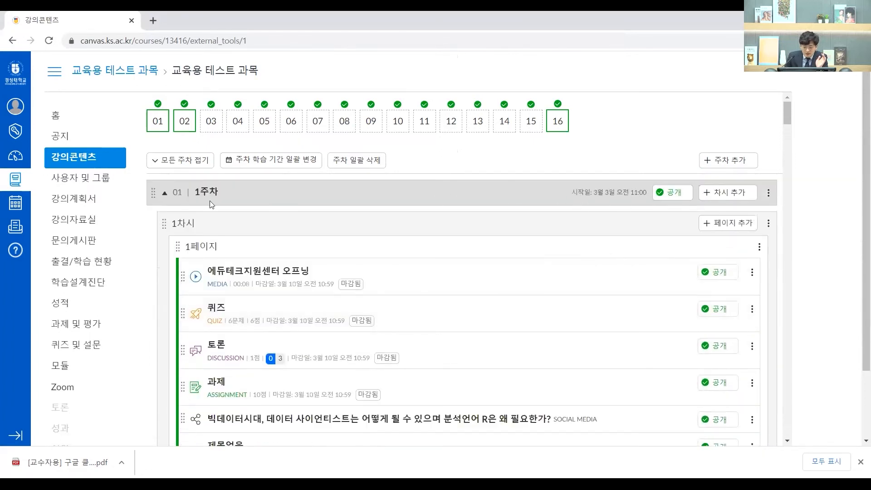
{"action": "left_click", "coordinate": [769, 193]}
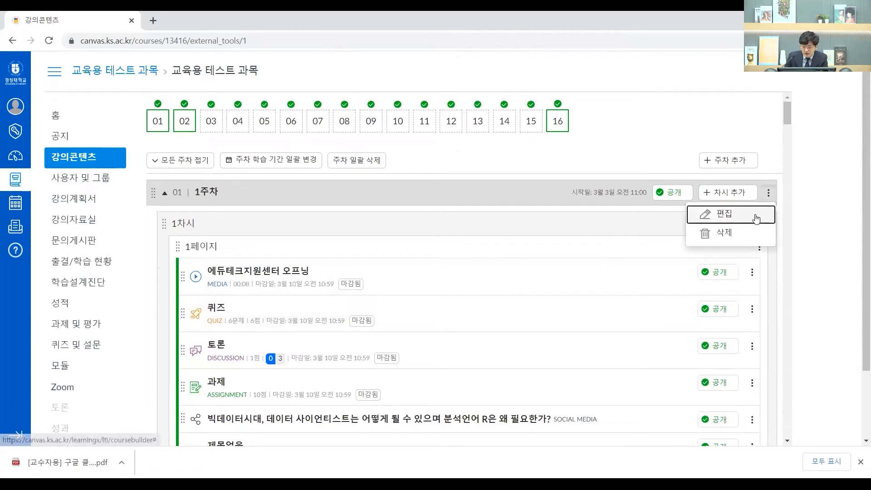
{"action": "left_click", "coordinate": [754, 215]}
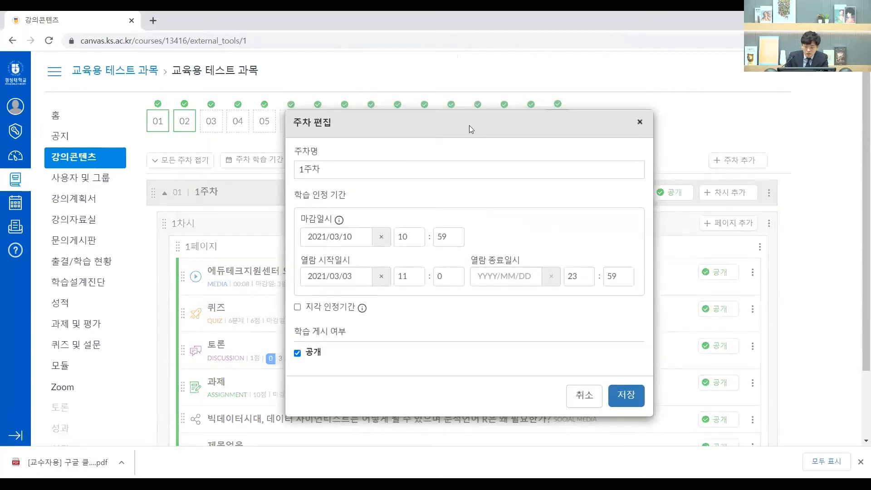
{"action": "left_click_drag", "start_coordinate": [304, 287], "coordinate": [304, 291]}
{"action": "mouse_move", "coordinate": [300, 255]}
{"action": "left_mouse_down"}
{"action": "mouse_move", "coordinate": [384, 254]}
{"action": "mouse_move", "coordinate": [318, 217]}
{"action": "mouse_move", "coordinate": [301, 253]}
{"action": "left_mouse_up"}
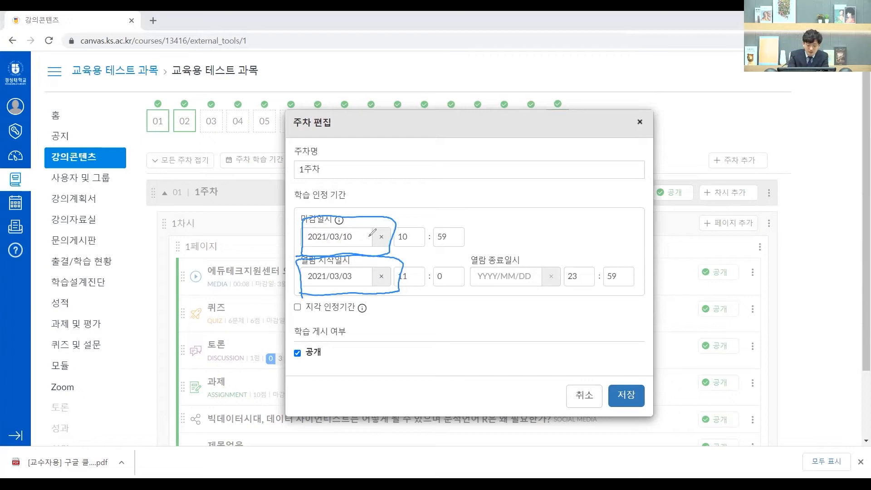
Set the 마감일시 of 1주차 to 2021/03/17 and save the week settings.
{"action": "left_click", "coordinate": [373, 233]}
{"action": "key", "text": "Down"}
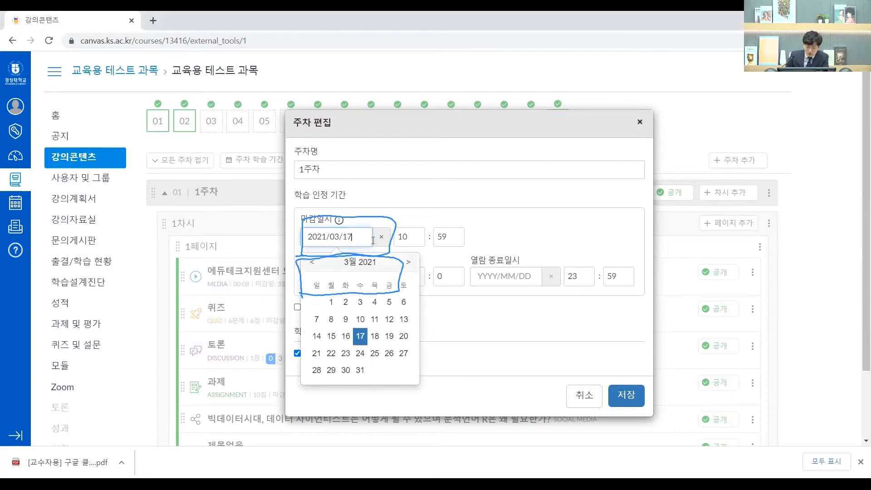
{"action": "left_click", "coordinate": [626, 395]}
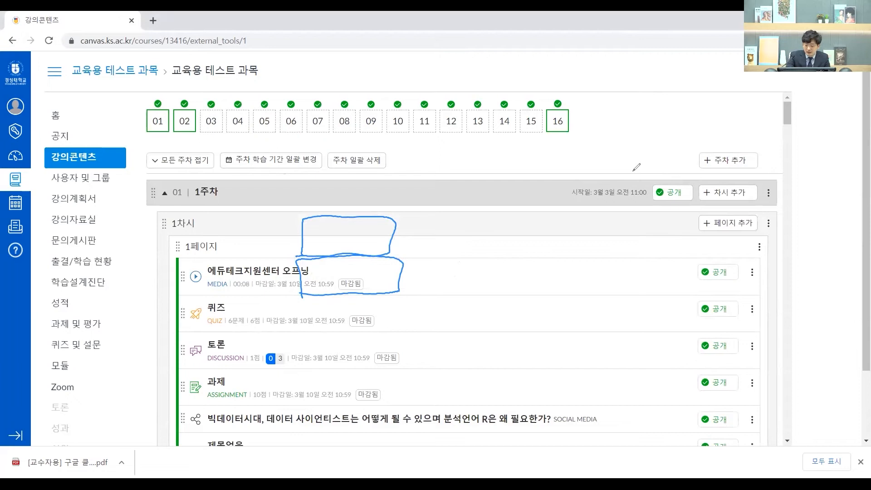
Draw check marks at the 1주차 start date and beside its media, quiz, discussion and assignment items, and erase all annotations.
{"action": "left_click_drag", "start_coordinate": [635, 171], "coordinate": [666, 170]}
{"action": "left_click_drag", "start_coordinate": [313, 259], "coordinate": [344, 250]}
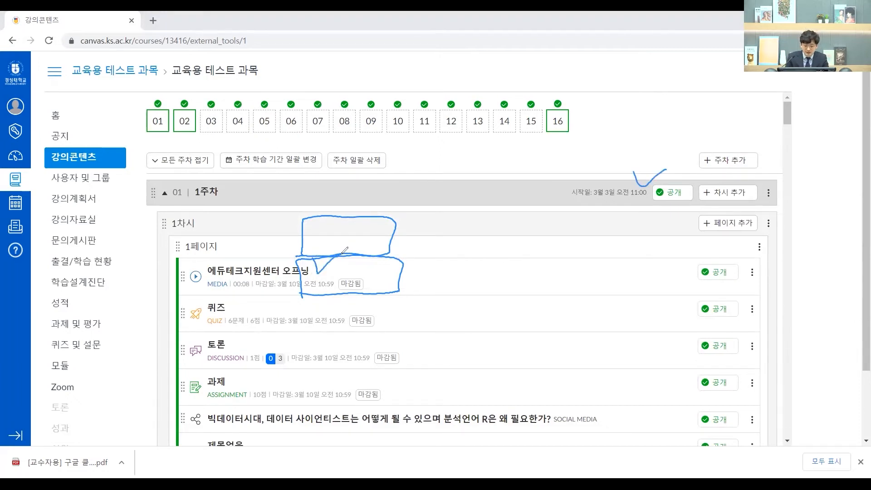
{"action": "left_click_drag", "start_coordinate": [642, 173], "coordinate": [665, 169]}
{"action": "left_click_drag", "start_coordinate": [426, 262], "coordinate": [445, 264]}
{"action": "left_click_drag", "start_coordinate": [439, 298], "coordinate": [464, 298]}
{"action": "left_click_drag", "start_coordinate": [461, 337], "coordinate": [481, 341]}
{"action": "left_click_drag", "start_coordinate": [463, 376], "coordinate": [487, 361]}
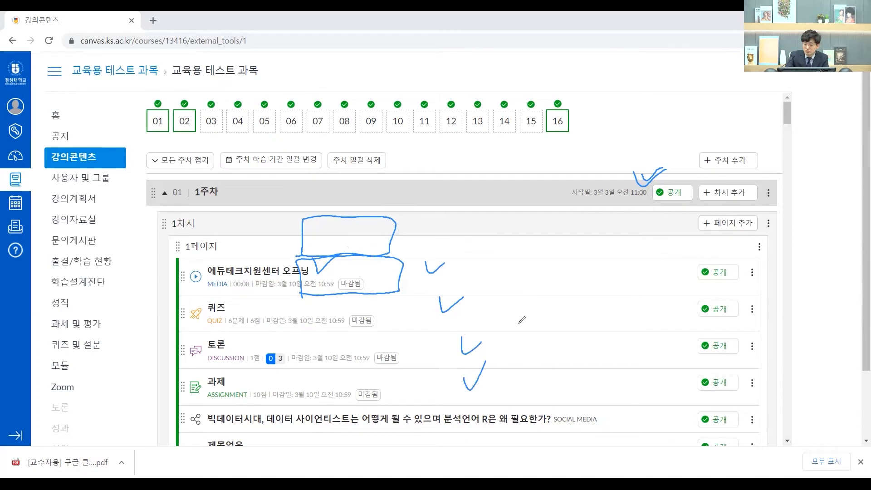
{"action": "key", "text": "e"}
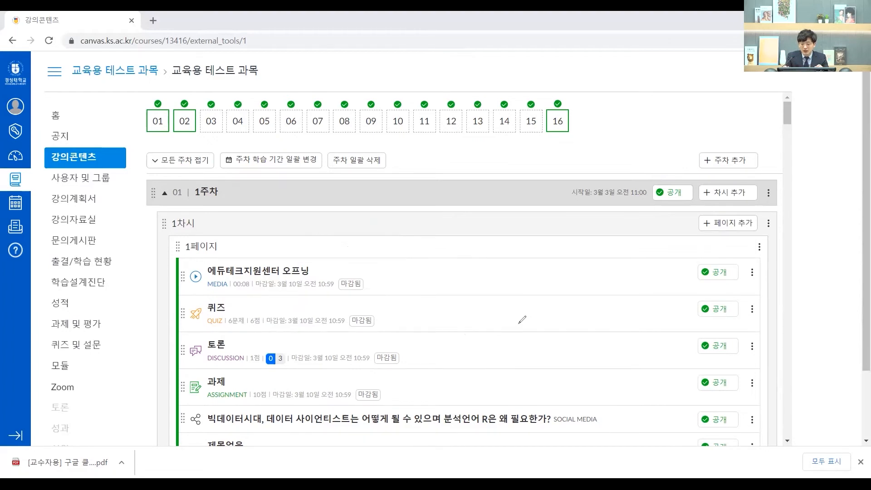
Reopen the 1주차 week settings, review the 열람 시작일시 and 마감일시 dates, and save them.
{"action": "left_click", "coordinate": [769, 192]}
{"action": "left_click", "coordinate": [740, 210]}
{"action": "left_click", "coordinate": [348, 276]}
{"action": "left_click", "coordinate": [354, 236]}
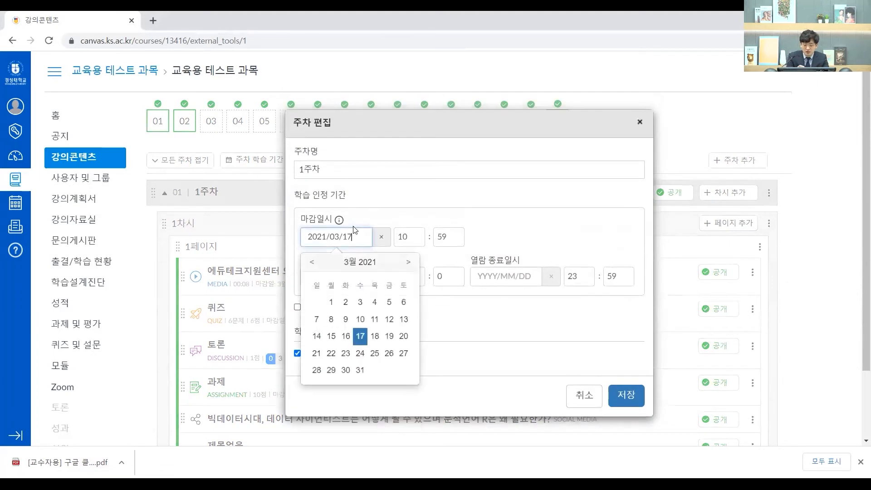
{"action": "left_click", "coordinate": [623, 391]}
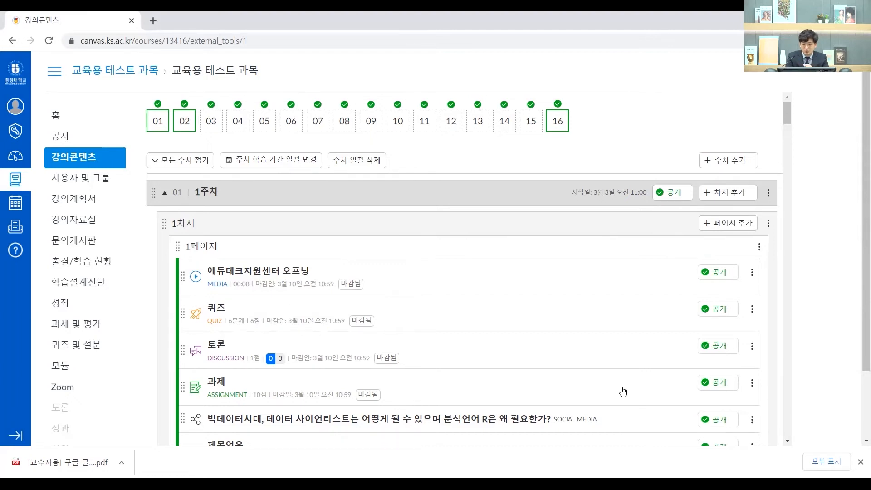
{"action": "scroll", "coordinate": [634, 283], "scroll_direction": "down", "scroll_amount": 10}
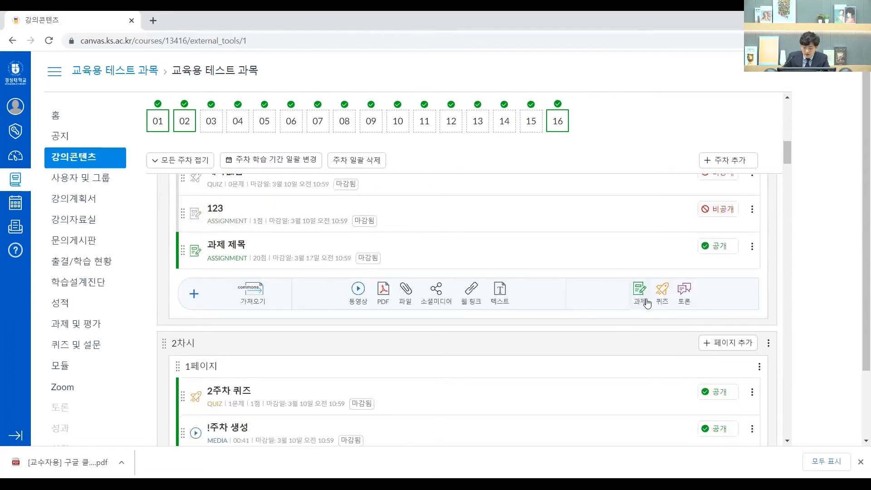
{"action": "left_click", "coordinate": [582, 260]}
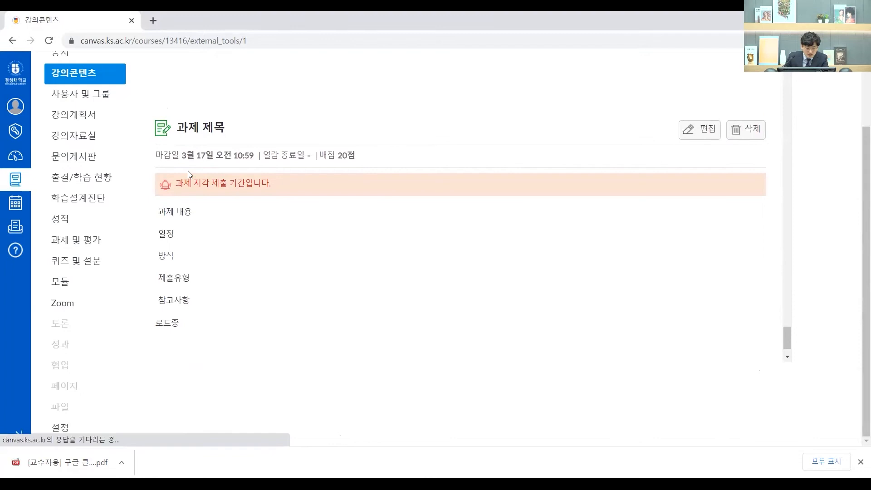
{"action": "left_click", "coordinate": [102, 82]}
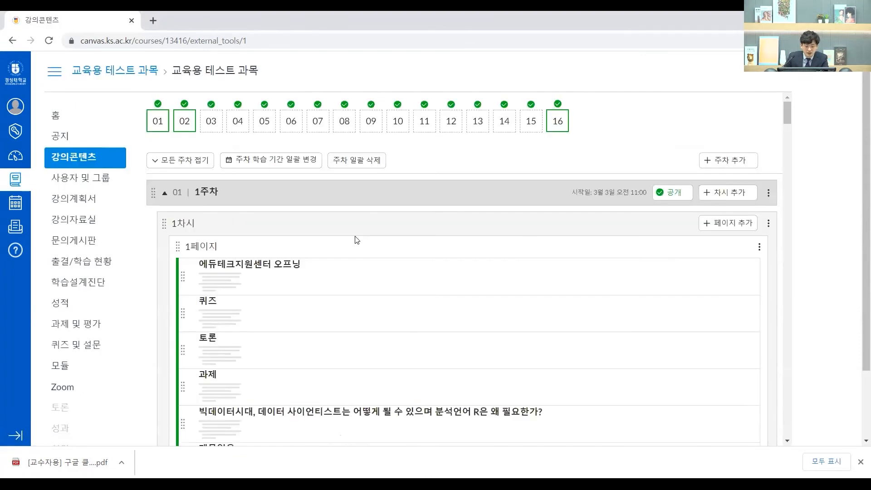
Open the 10-point 과제 assignment from the 1주차 content list and frame its 과제 관리 option.
{"action": "scroll", "coordinate": [345, 248], "scroll_direction": "down", "scroll_amount": 4}
{"action": "left_click", "coordinate": [295, 223]}
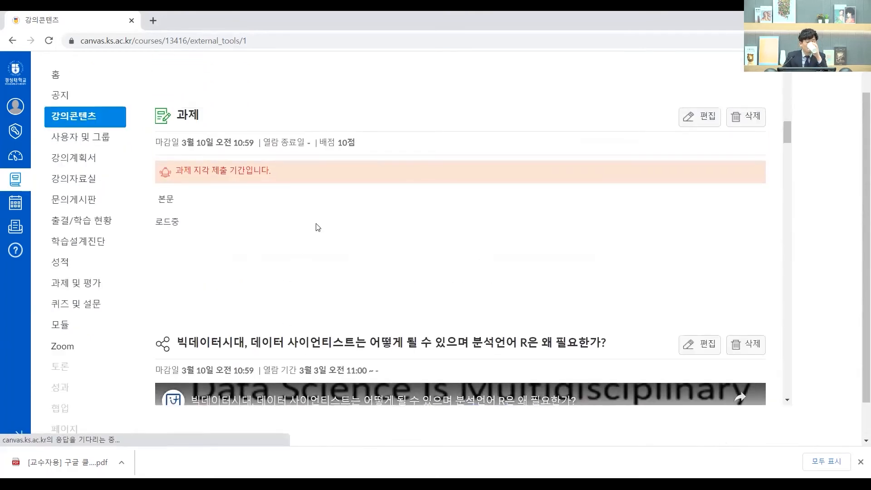
{"action": "scroll", "coordinate": [318, 227], "scroll_direction": "down", "scroll_amount": 5}
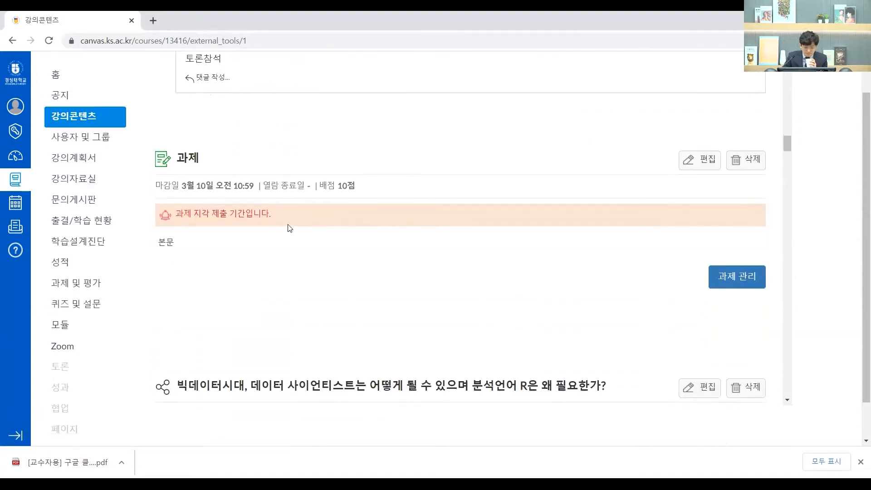
{"action": "left_click_drag", "start_coordinate": [189, 158], "coordinate": [202, 160]}
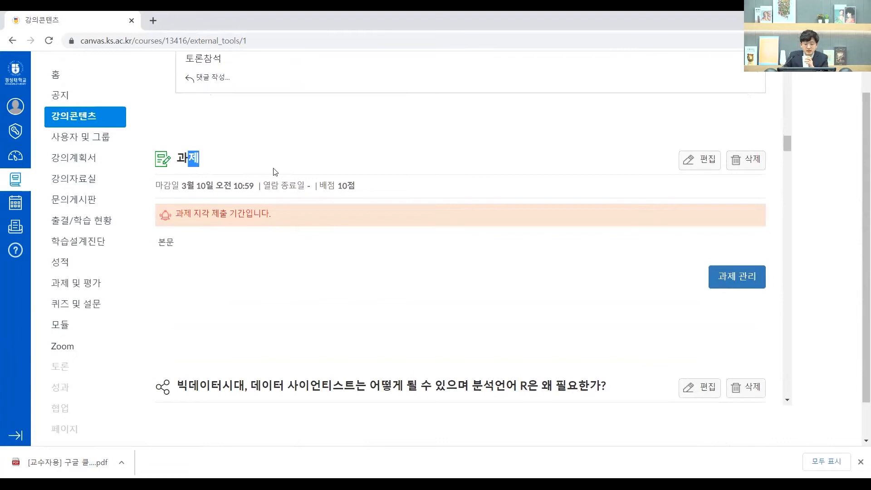
{"action": "left_click", "coordinate": [207, 157]}
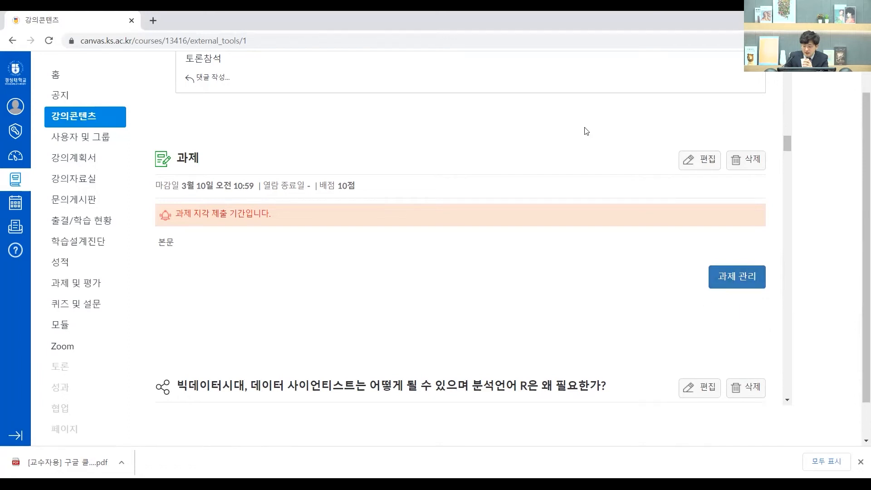
{"action": "mouse_move", "coordinate": [753, 299]}
{"action": "left_mouse_down"}
{"action": "mouse_move", "coordinate": [772, 247]}
{"action": "mouse_move", "coordinate": [717, 250]}
{"action": "left_mouse_up"}
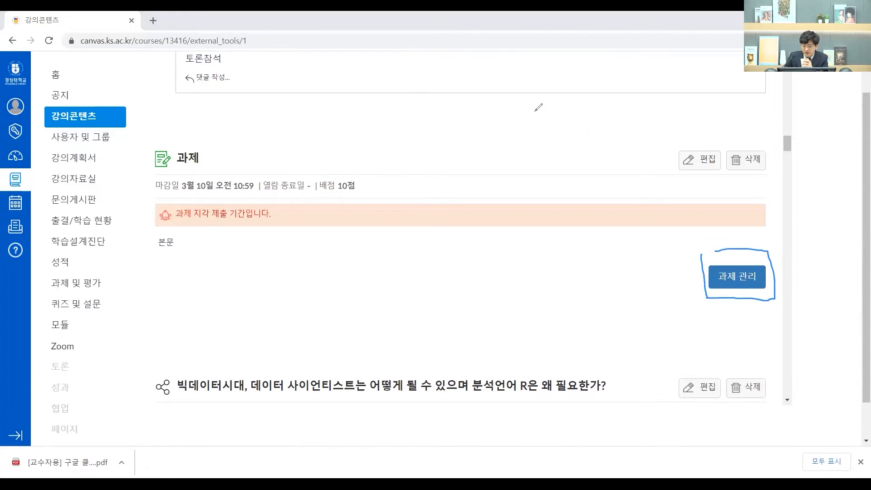
Open the management page of the 과제 assignment and frame its details area and the 관련 항목 section.
{"action": "left_click", "coordinate": [726, 278]}
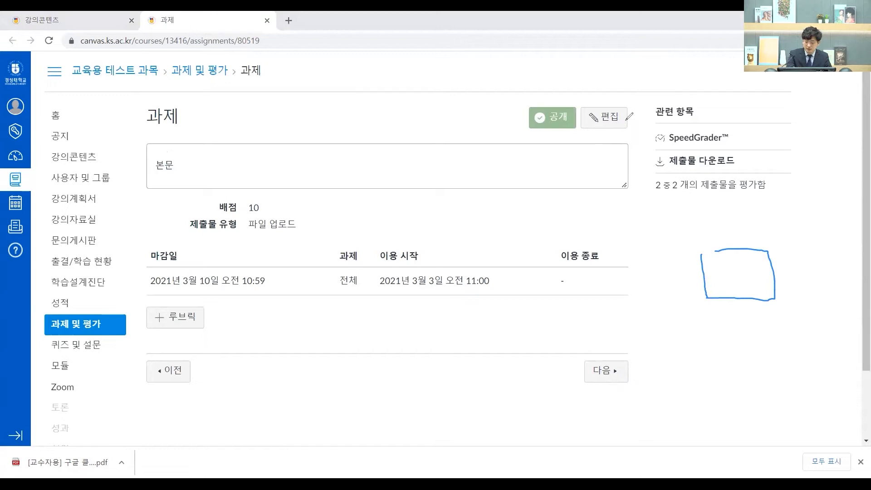
{"action": "mouse_move", "coordinate": [143, 101]}
{"action": "left_mouse_down"}
{"action": "mouse_move", "coordinate": [620, 318]}
{"action": "mouse_move", "coordinate": [581, 101]}
{"action": "mouse_move", "coordinate": [139, 109]}
{"action": "left_mouse_up"}
{"action": "mouse_move", "coordinate": [642, 93]}
{"action": "left_mouse_down"}
{"action": "mouse_move", "coordinate": [644, 205]}
{"action": "mouse_move", "coordinate": [795, 190]}
{"action": "mouse_move", "coordinate": [676, 91]}
{"action": "mouse_move", "coordinate": [643, 94]}
{"action": "left_mouse_up"}
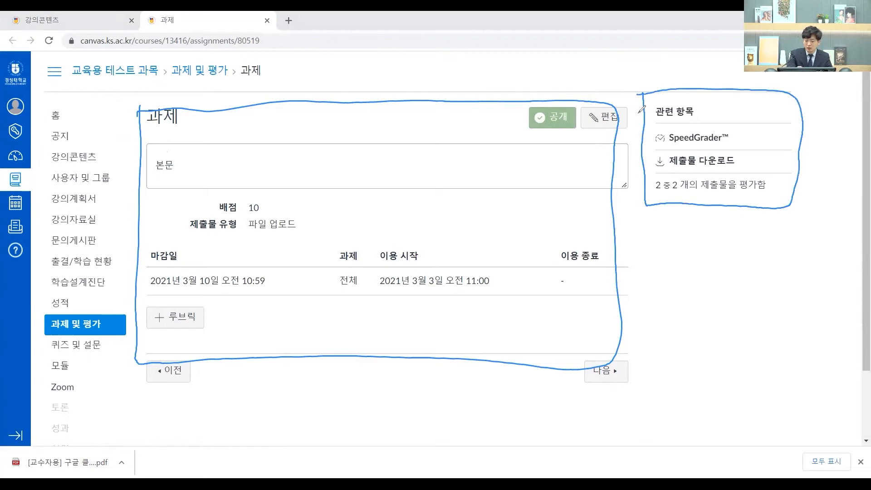
Open SpeedGrader for the 과제 assignment, view the list of students, and clear the annotations.
{"action": "left_click", "coordinate": [699, 138]}
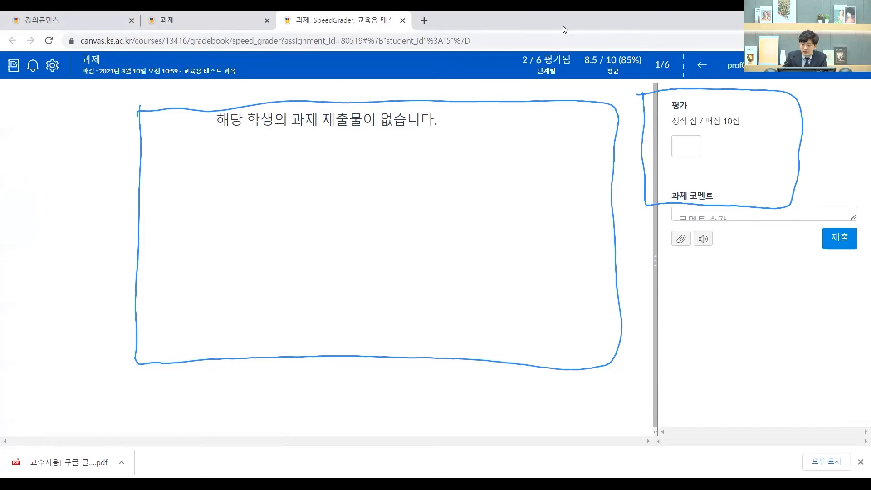
{"action": "left_click", "coordinate": [777, 76]}
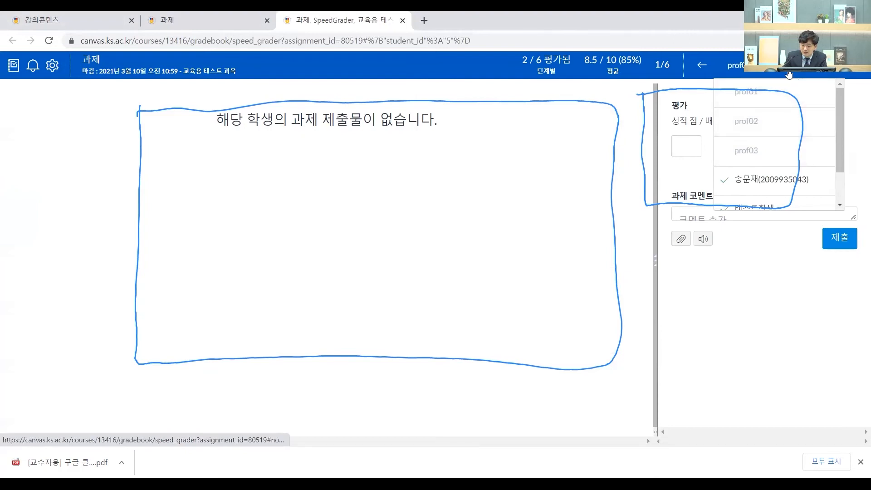
{"action": "left_click", "coordinate": [282, 117]}
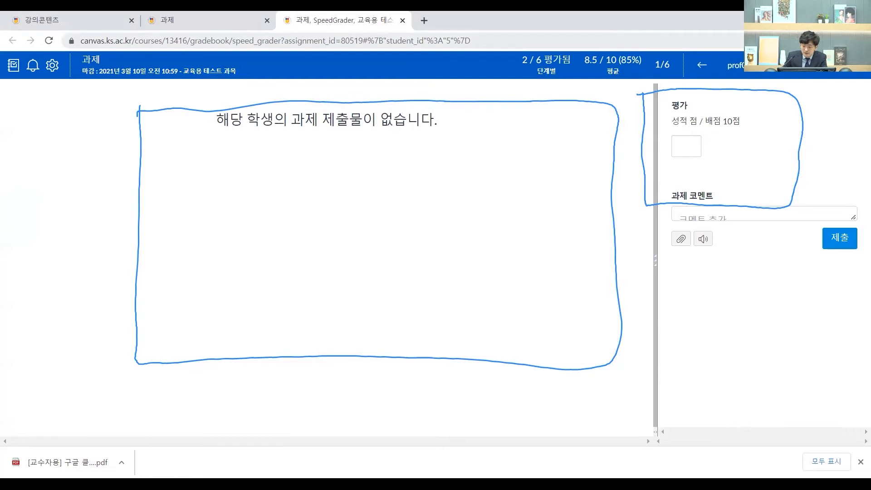
{"action": "key", "text": "Escape"}
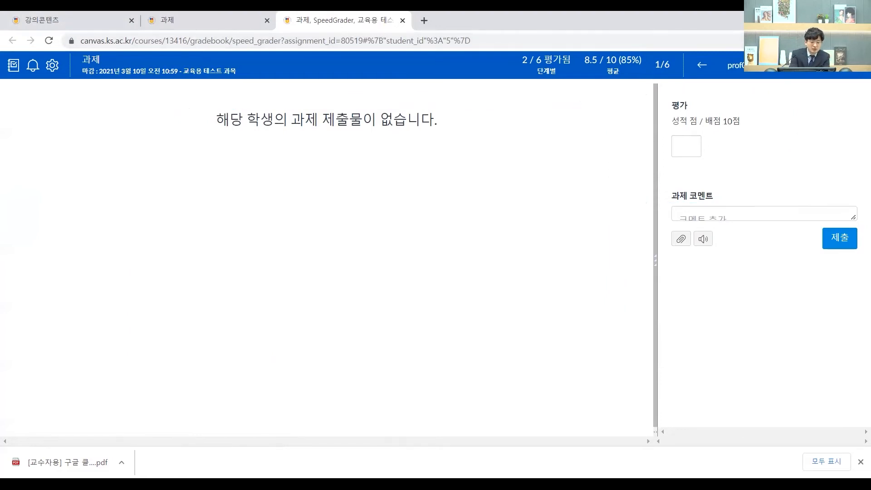
Circle SpeedGrader's header icons and assignment title, frame the submission area, and handwrite "과제" inside it.
{"action": "left_click_drag", "start_coordinate": [20, 79], "coordinate": [31, 90]}
{"action": "mouse_move", "coordinate": [243, 79]}
{"action": "left_mouse_down"}
{"action": "mouse_move", "coordinate": [89, 75]}
{"action": "mouse_move", "coordinate": [158, 48]}
{"action": "mouse_move", "coordinate": [84, 87]}
{"action": "left_mouse_up"}
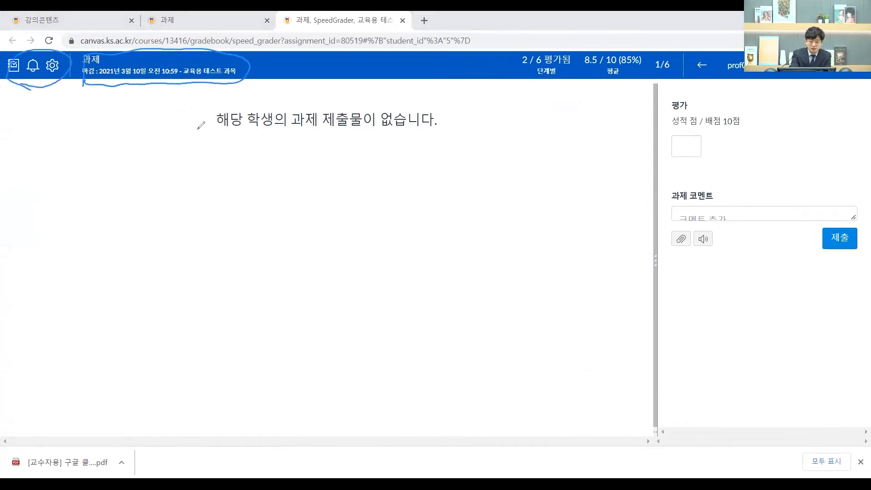
{"action": "mouse_move", "coordinate": [20, 91]}
{"action": "left_mouse_down"}
{"action": "mouse_move", "coordinate": [13, 240]}
{"action": "mouse_move", "coordinate": [35, 444]}
{"action": "mouse_move", "coordinate": [341, 431]}
{"action": "mouse_move", "coordinate": [632, 363]}
{"action": "mouse_move", "coordinate": [631, 128]}
{"action": "mouse_move", "coordinate": [334, 83]}
{"action": "mouse_move", "coordinate": [13, 97]}
{"action": "left_mouse_up"}
{"action": "mouse_move", "coordinate": [225, 230]}
{"action": "left_mouse_down"}
{"action": "mouse_move", "coordinate": [245, 221]}
{"action": "mouse_move", "coordinate": [256, 240]}
{"action": "left_mouse_up"}
{"action": "left_click_drag", "start_coordinate": [240, 247], "coordinate": [259, 264]}
{"action": "mouse_move", "coordinate": [268, 218]}
{"action": "left_mouse_down"}
{"action": "mouse_move", "coordinate": [285, 254]}
{"action": "mouse_move", "coordinate": [304, 263]}
{"action": "mouse_move", "coordinate": [349, 249]}
{"action": "left_mouse_up"}
{"action": "left_click_drag", "start_coordinate": [365, 202], "coordinate": [365, 288]}
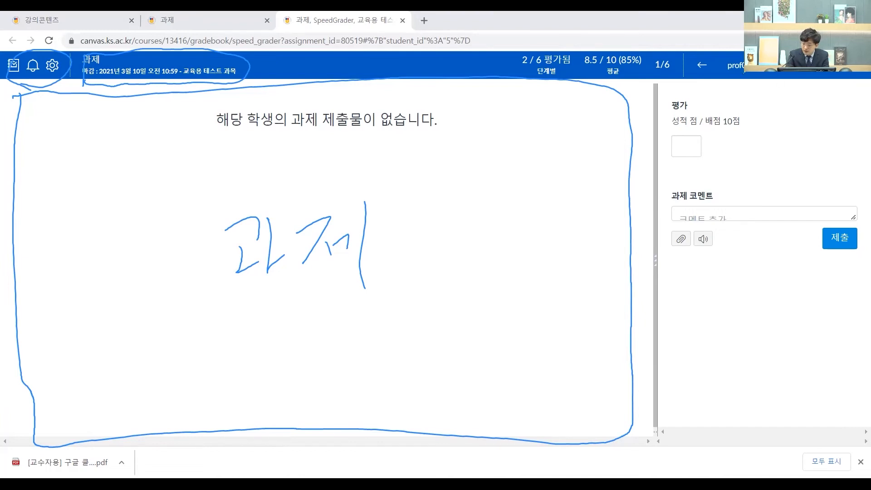
Frame SpeedGrader's student selector in red, circle the previous-student arrow, and mark the next-student arrow.
{"action": "left_click_drag", "start_coordinate": [690, 84], "coordinate": [861, 87]}
{"action": "left_click_drag", "start_coordinate": [745, 53], "coordinate": [685, 56]}
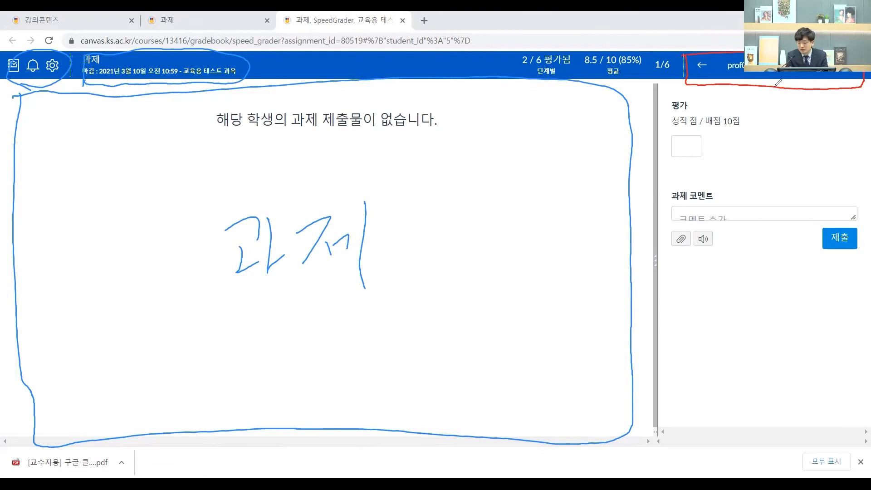
{"action": "left_click_drag", "start_coordinate": [712, 58], "coordinate": [700, 79]}
{"action": "left_click_drag", "start_coordinate": [847, 73], "coordinate": [862, 77]}
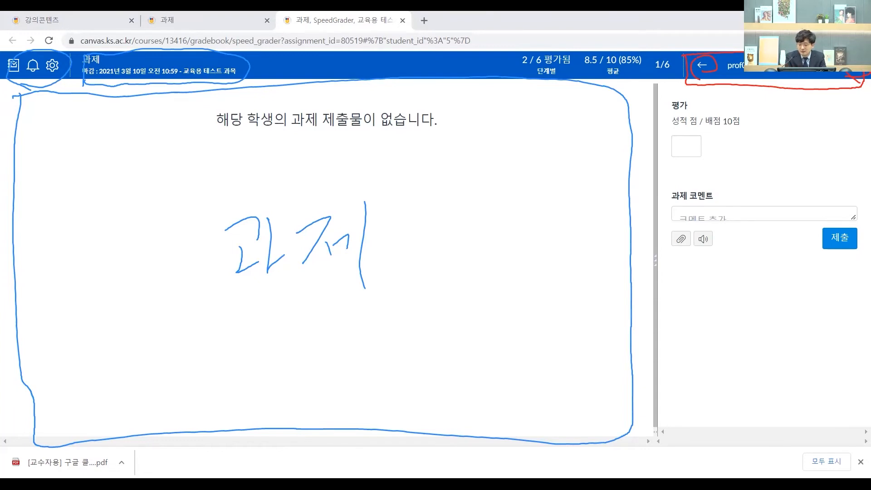
Annotate the student selector, frame the 평가 area with a question mark, underline the comment field, frame its attachment and media icons, and tick 제출.
{"action": "left_click_drag", "start_coordinate": [770, 80], "coordinate": [786, 83]}
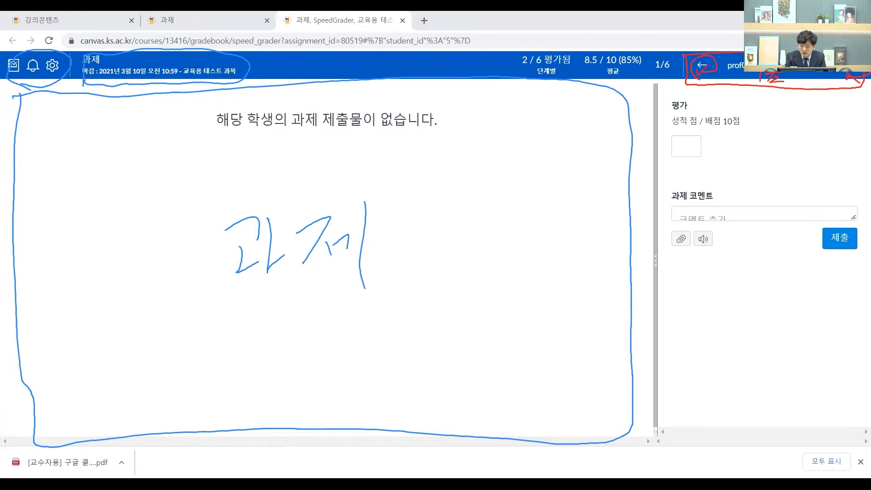
{"action": "mouse_move", "coordinate": [670, 114]}
{"action": "left_mouse_down"}
{"action": "mouse_move", "coordinate": [686, 117]}
{"action": "mouse_move", "coordinate": [665, 121]}
{"action": "mouse_move", "coordinate": [683, 162]}
{"action": "mouse_move", "coordinate": [738, 114]}
{"action": "mouse_move", "coordinate": [672, 117]}
{"action": "mouse_move", "coordinate": [686, 148]}
{"action": "left_mouse_up"}
{"action": "left_click", "coordinate": [688, 152]}
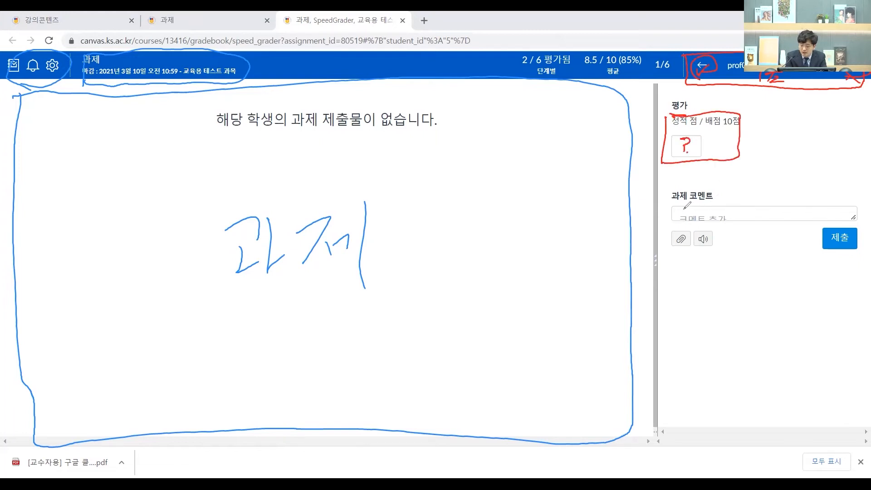
{"action": "left_click_drag", "start_coordinate": [678, 211], "coordinate": [751, 212]}
{"action": "mouse_move", "coordinate": [671, 227]}
{"action": "left_mouse_down"}
{"action": "mouse_move", "coordinate": [667, 250]}
{"action": "mouse_move", "coordinate": [695, 245]}
{"action": "mouse_move", "coordinate": [661, 230]}
{"action": "mouse_move", "coordinate": [712, 230]}
{"action": "mouse_move", "coordinate": [692, 251]}
{"action": "mouse_move", "coordinate": [690, 229]}
{"action": "mouse_move", "coordinate": [718, 241]}
{"action": "left_mouse_up"}
{"action": "mouse_move", "coordinate": [832, 220]}
{"action": "left_mouse_down"}
{"action": "mouse_move", "coordinate": [838, 230]}
{"action": "mouse_move", "coordinate": [870, 196]}
{"action": "left_mouse_up"}
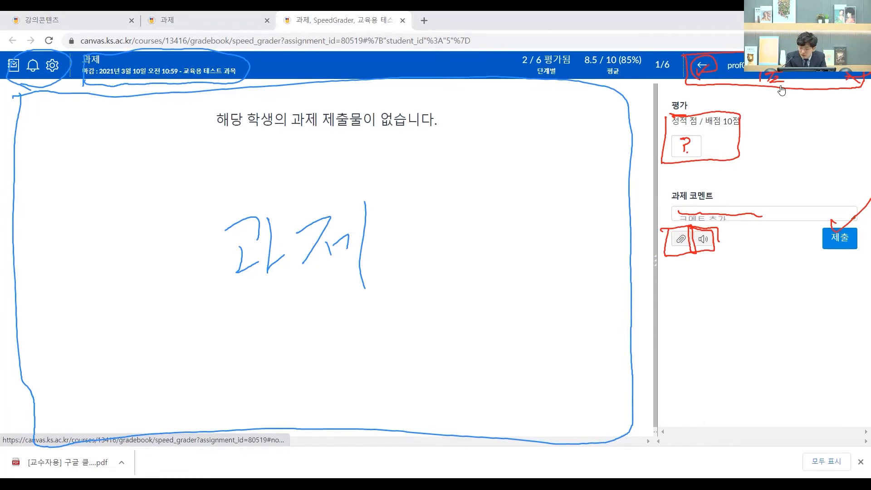
Browse the student list, select the fourth student, open the submitted file, and clear the annotations.
{"action": "left_click", "coordinate": [767, 65]}
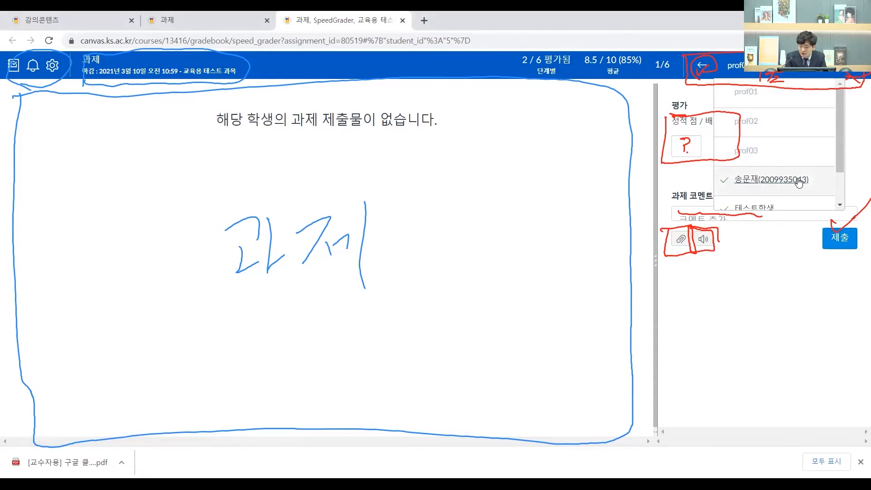
{"action": "left_click", "coordinate": [840, 182]}
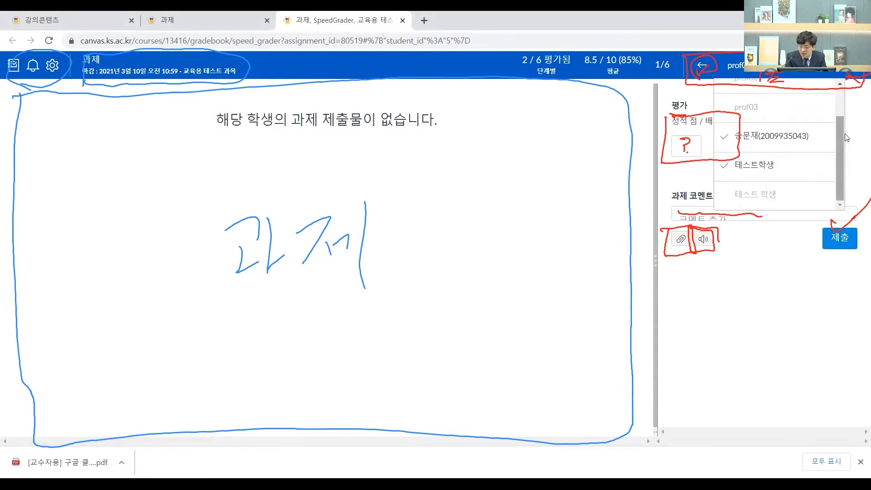
{"action": "left_click", "coordinate": [841, 109]}
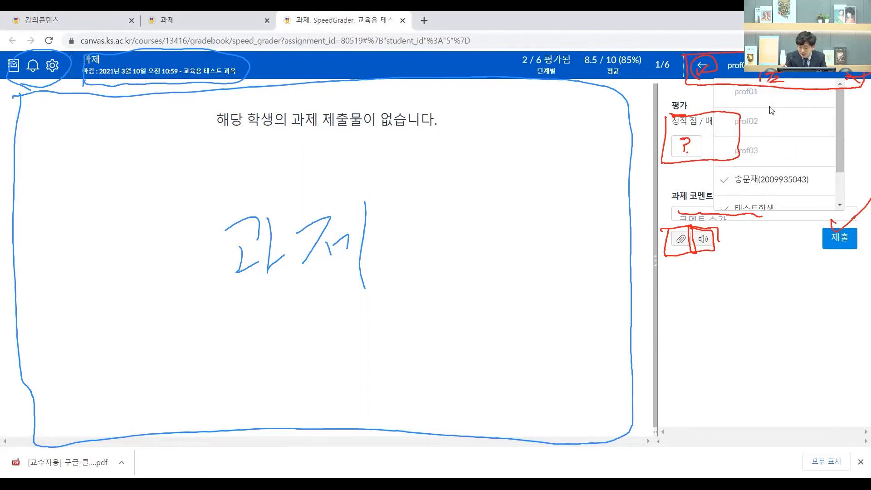
{"action": "left_click", "coordinate": [783, 186]}
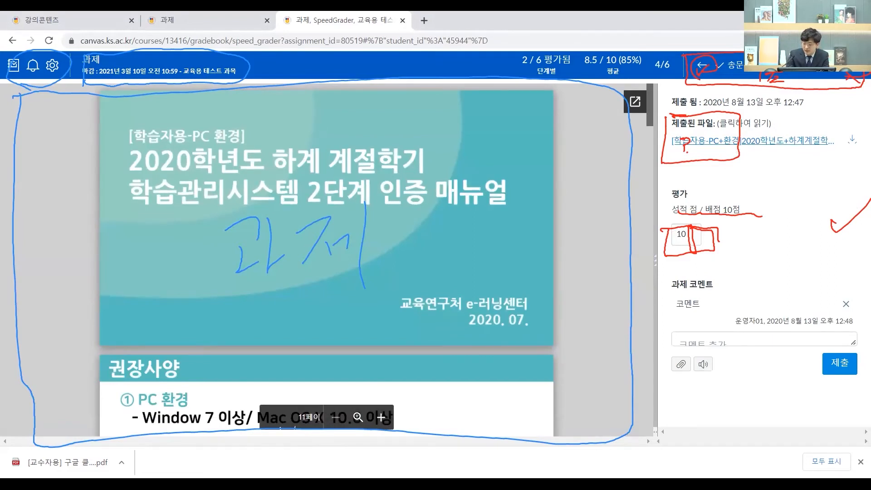
{"action": "left_click", "coordinate": [712, 141]}
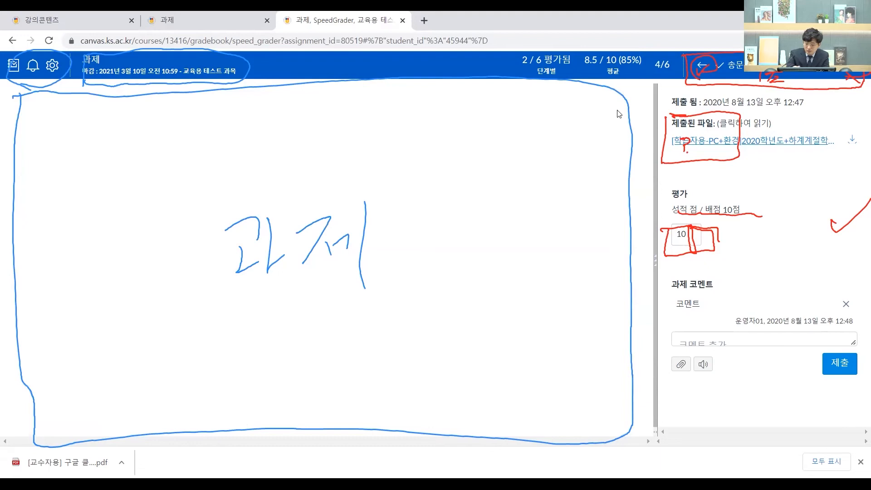
{"action": "key", "text": "Escape"}
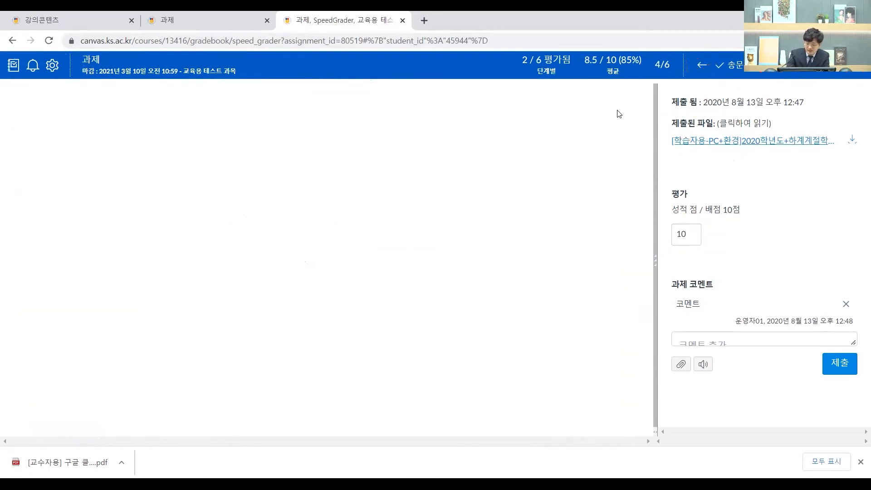
Tick the submitted file link in red, handwrite "PDF" over the submission area, and look through the submitted document's pages.
{"action": "left_click_drag", "start_coordinate": [670, 132], "coordinate": [680, 131]}
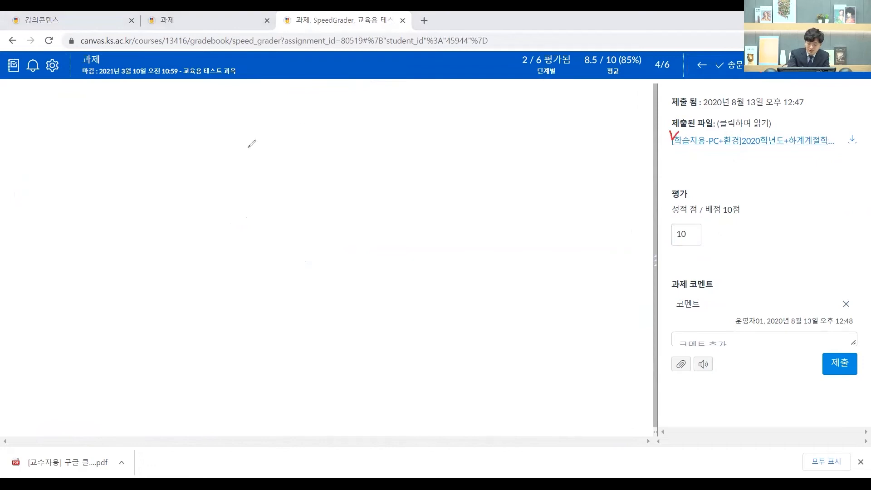
{"action": "mouse_move", "coordinate": [86, 101]}
{"action": "left_mouse_down"}
{"action": "mouse_move", "coordinate": [85, 140]}
{"action": "mouse_move", "coordinate": [104, 100]}
{"action": "mouse_move", "coordinate": [106, 144]}
{"action": "left_mouse_up"}
{"action": "left_click_drag", "start_coordinate": [109, 108], "coordinate": [114, 143]}
{"action": "mouse_move", "coordinate": [136, 98]}
{"action": "left_mouse_down"}
{"action": "mouse_move", "coordinate": [132, 138]}
{"action": "mouse_move", "coordinate": [161, 92]}
{"action": "left_mouse_up"}
{"action": "left_click_drag", "start_coordinate": [133, 121], "coordinate": [153, 114]}
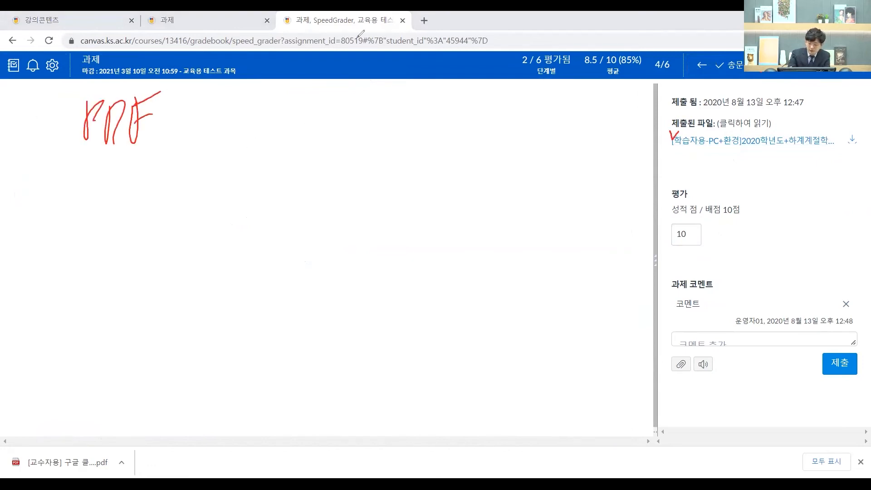
{"action": "left_click", "coordinate": [753, 144]}
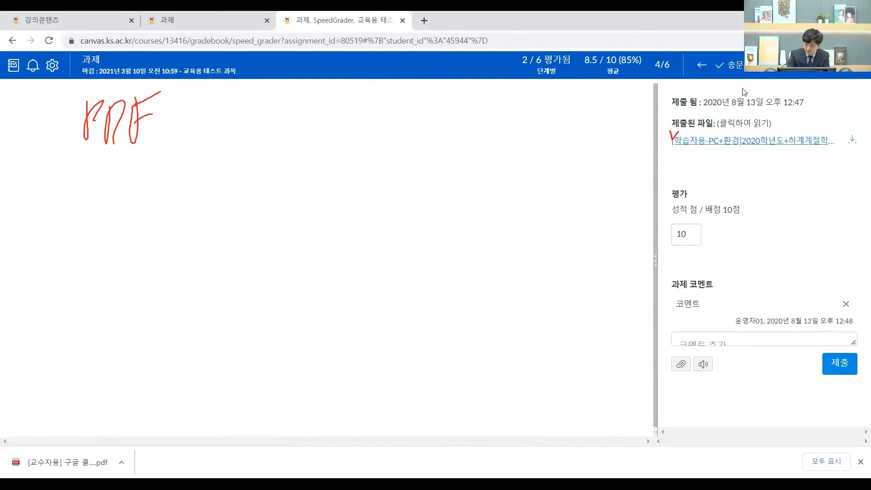
{"action": "scroll", "coordinate": [326, 258], "scroll_direction": "down", "scroll_amount": 20}
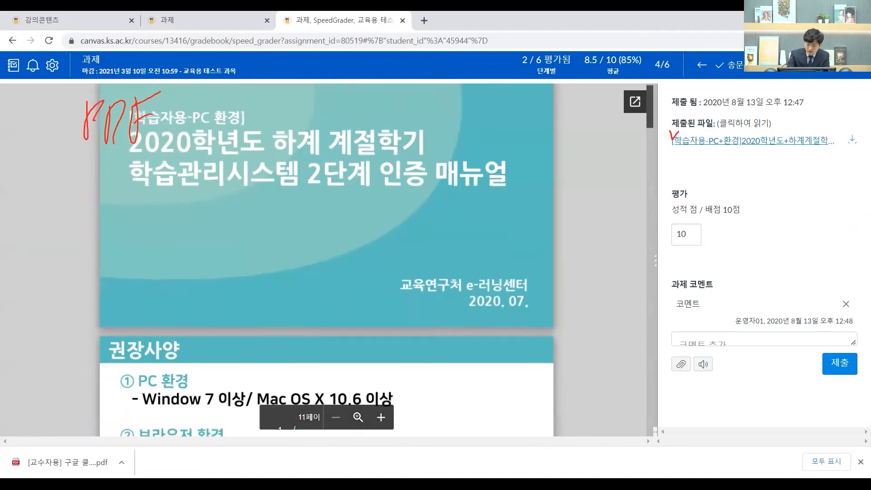
{"action": "scroll", "coordinate": [642, 380], "scroll_direction": "down", "scroll_amount": 20}
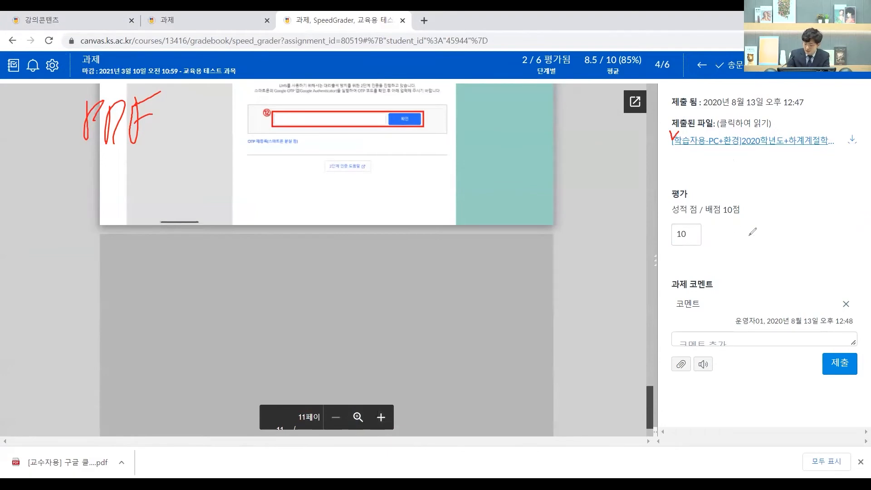
Tick the grade box in red and submit the assignment comment "확인" for this student.
{"action": "left_click_drag", "start_coordinate": [688, 228], "coordinate": [705, 221]}
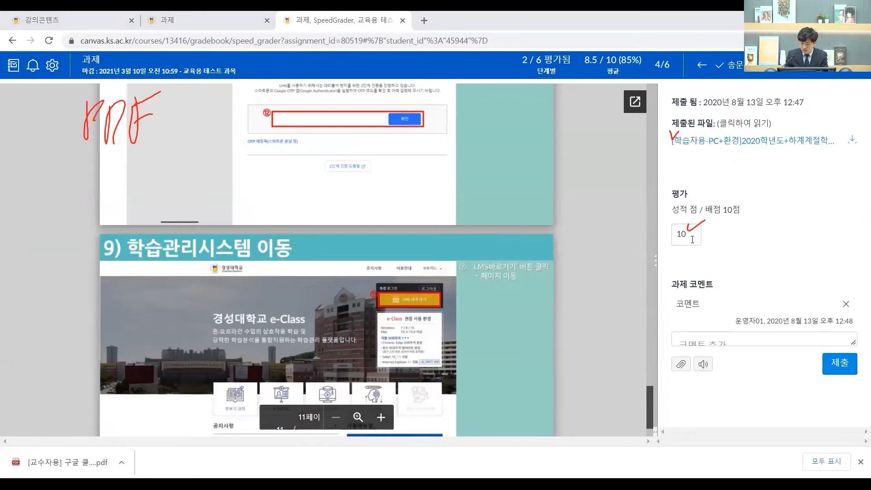
{"action": "left_click", "coordinate": [788, 339]}
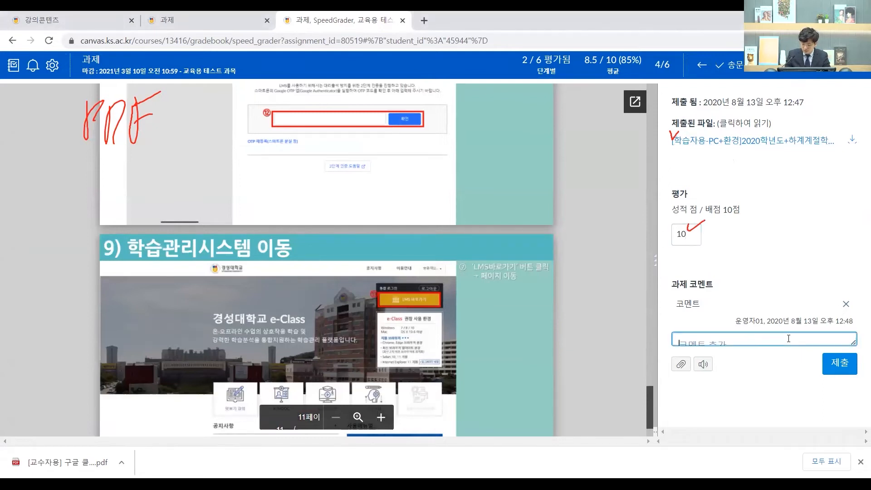
{"action": "type", "text": "ghkr"}
{"action": "key", "text": "BackSpace"}
{"action": "key", "text": "BackSpace"}
{"action": "key", "text": "BackSpace"}
{"action": "key", "text": "BackSpace"}
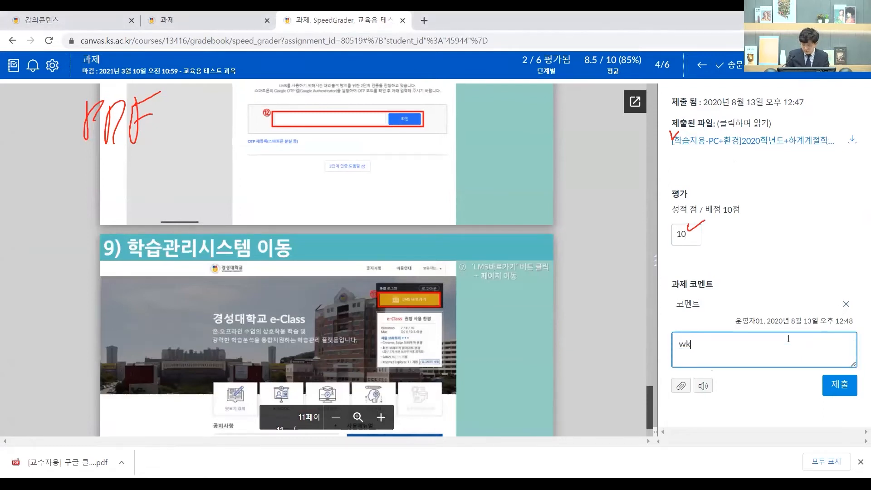
{"action": "type", "text": "ㅎ확인"}
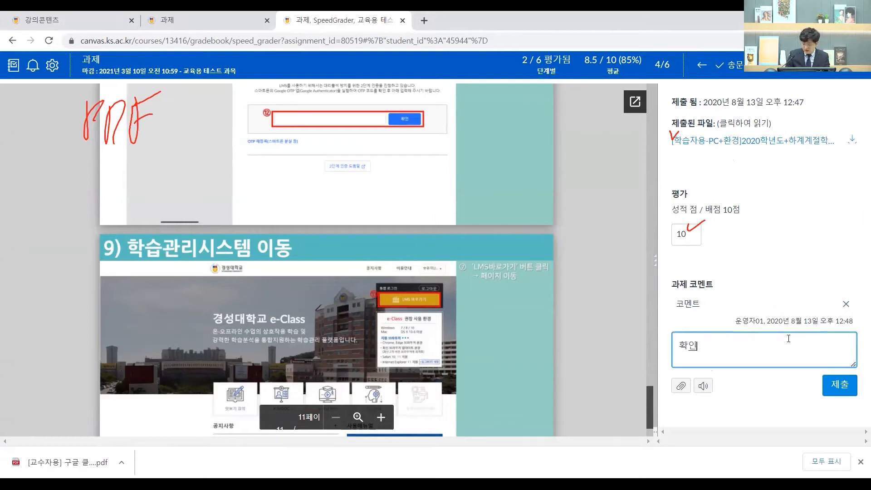
{"action": "left_click", "coordinate": [841, 385]}
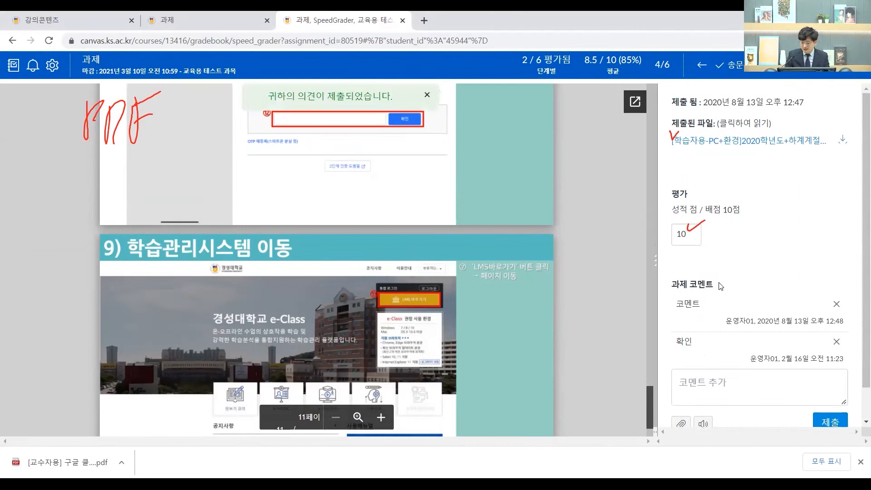
Switch to the submission of 테스트학생, open the submitted file, and clear the annotations.
{"action": "left_click", "coordinate": [744, 70]}
{"action": "left_click", "coordinate": [751, 71]}
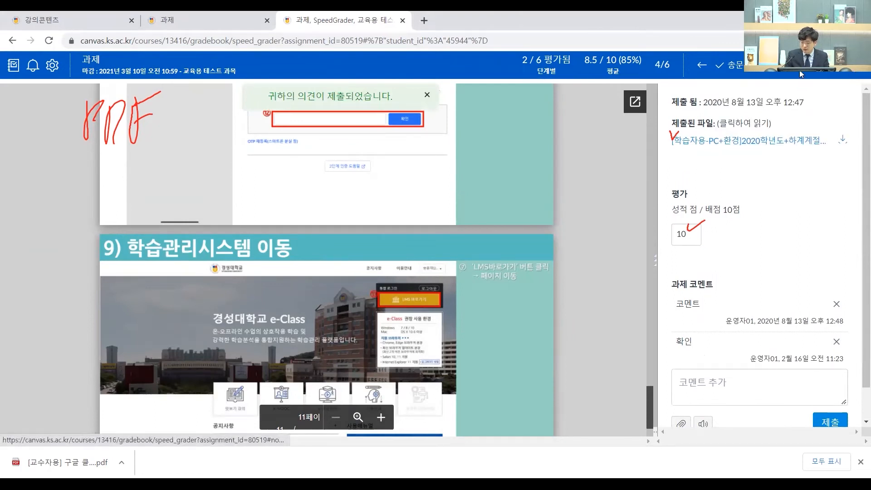
{"action": "left_click", "coordinate": [787, 74]}
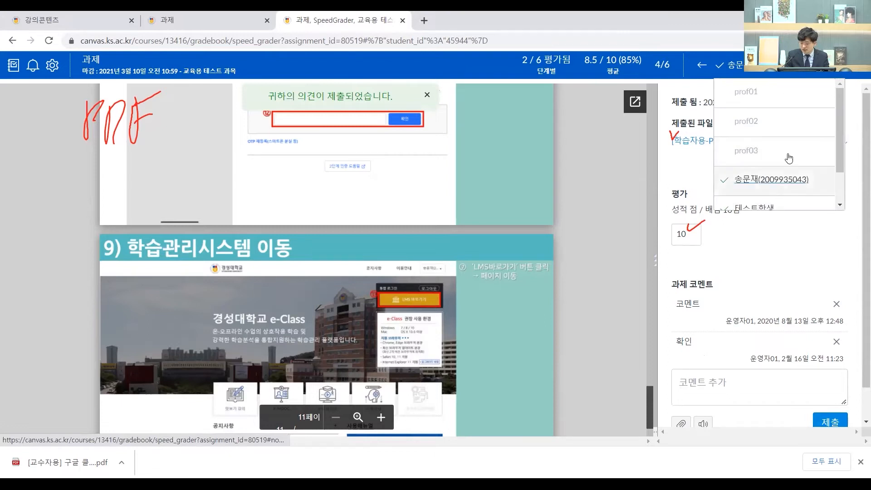
{"action": "left_click", "coordinate": [799, 75]}
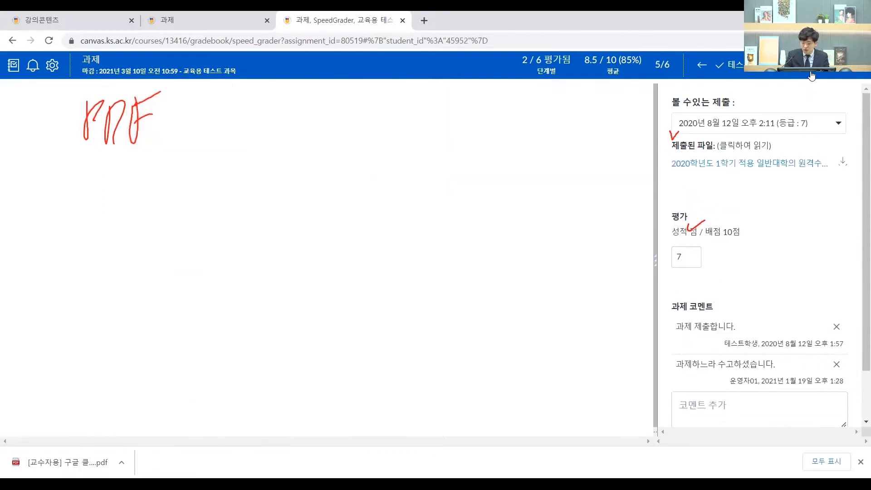
{"action": "left_click", "coordinate": [693, 164]}
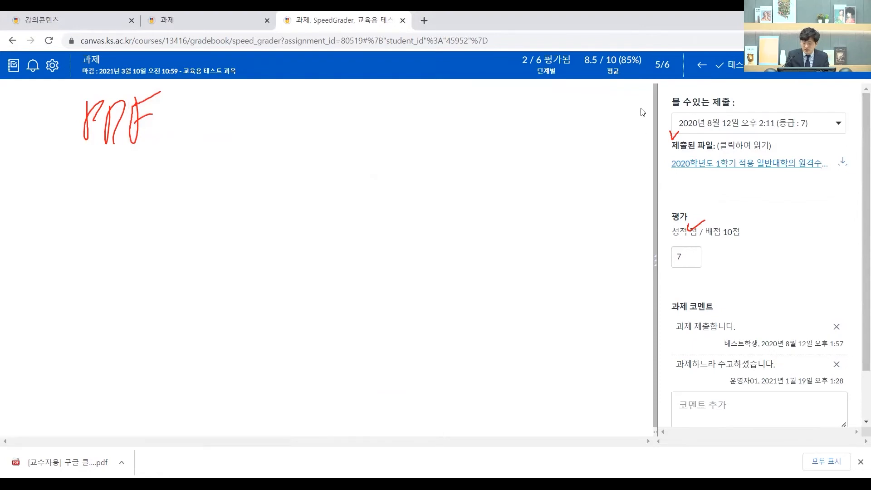
{"action": "key", "text": "Escape"}
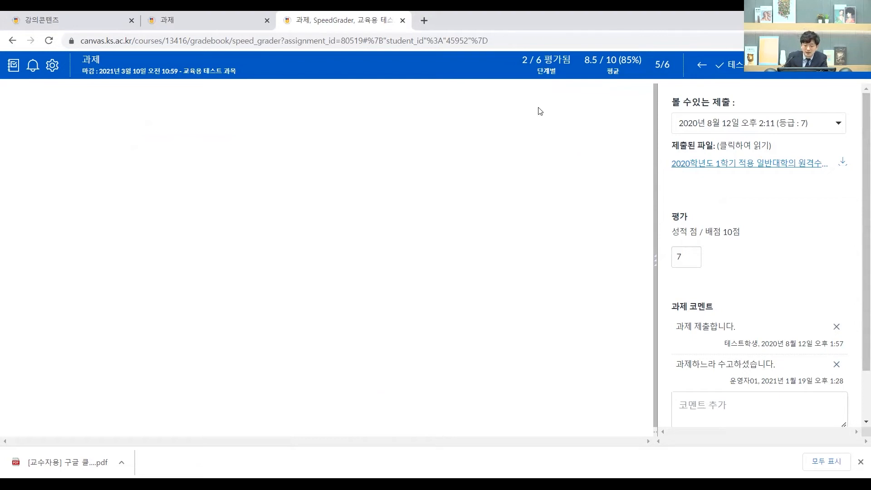
View the course's 성적 page, return to SpeedGrader, and frame the three header icons in red.
{"action": "left_click", "coordinate": [15, 66]}
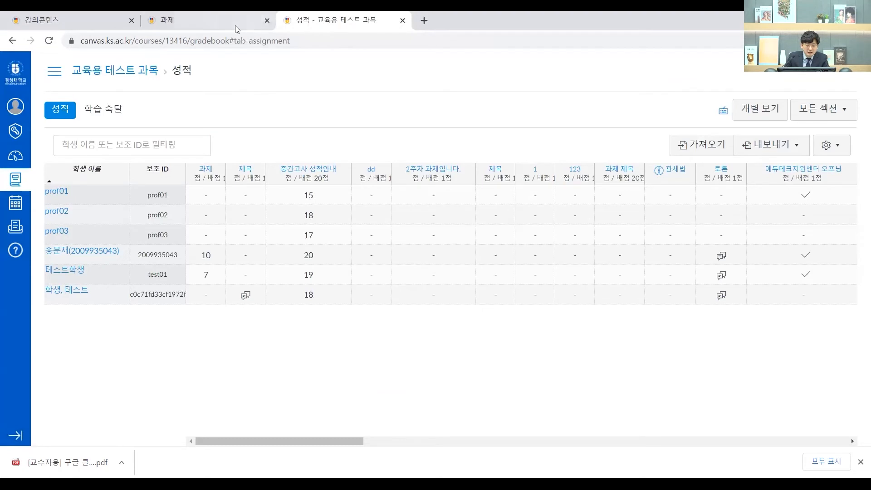
{"action": "left_click", "coordinate": [11, 42]}
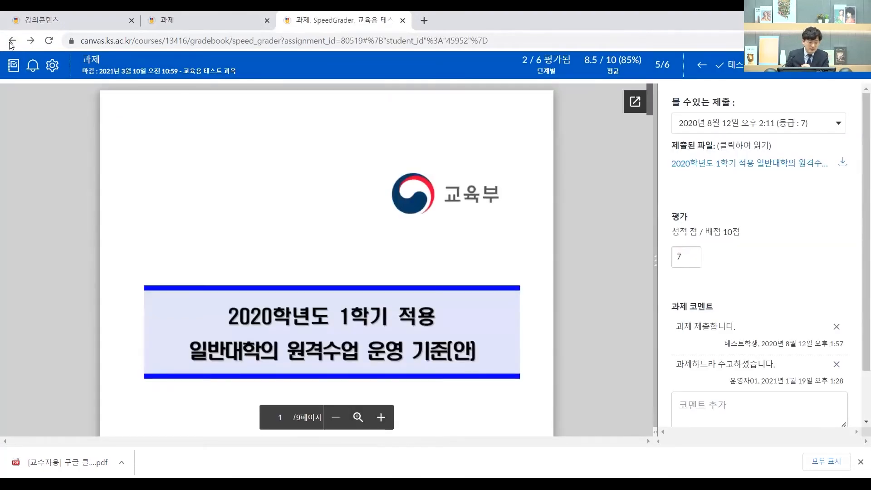
{"action": "left_click_drag", "start_coordinate": [8, 73], "coordinate": [6, 56]}
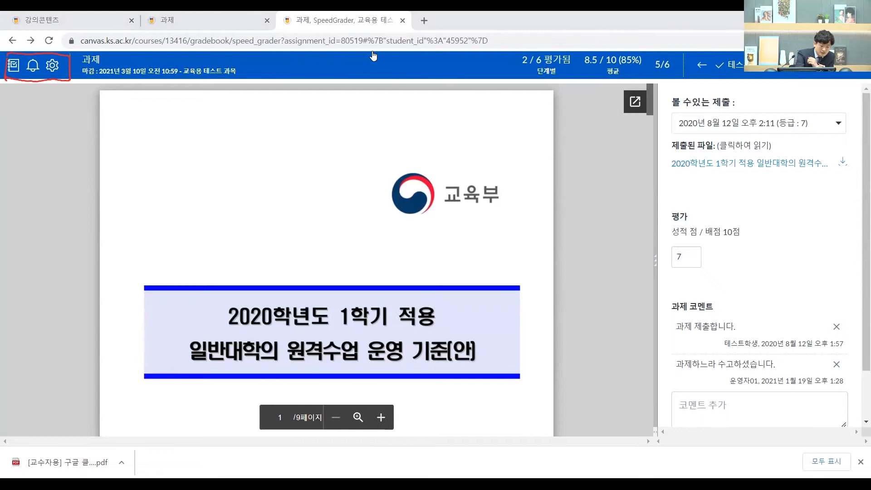
View the 과제 성적 비공개 dialog and the SpeedGrader 옵션 with its student sorting list, closing both without applying changes.
{"action": "left_click", "coordinate": [34, 66]}
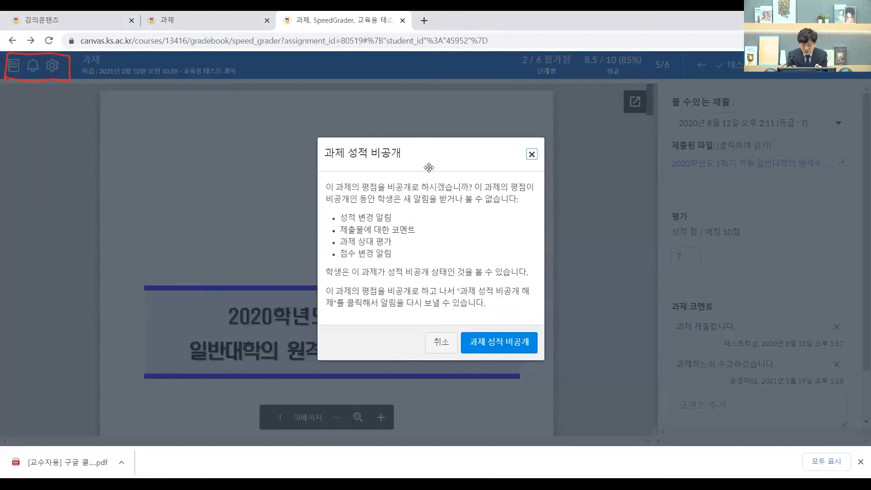
{"action": "left_click", "coordinate": [531, 154]}
{"action": "left_click", "coordinate": [52, 65]}
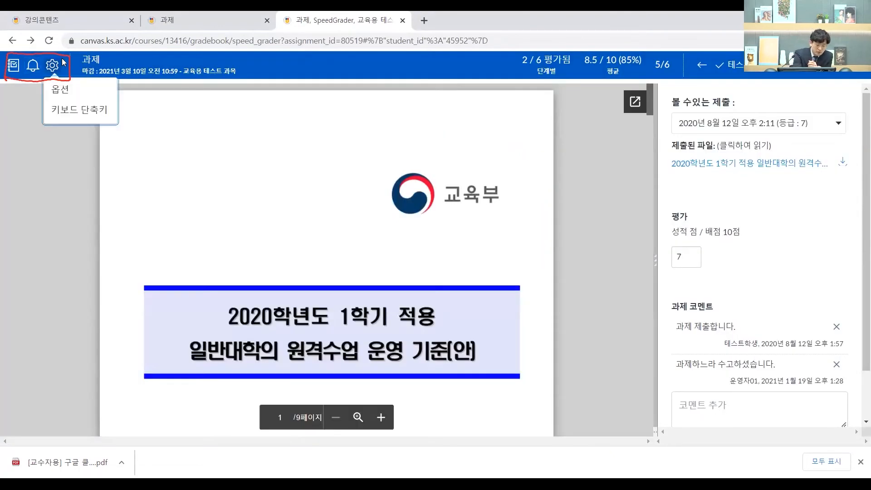
{"action": "left_click", "coordinate": [83, 97]}
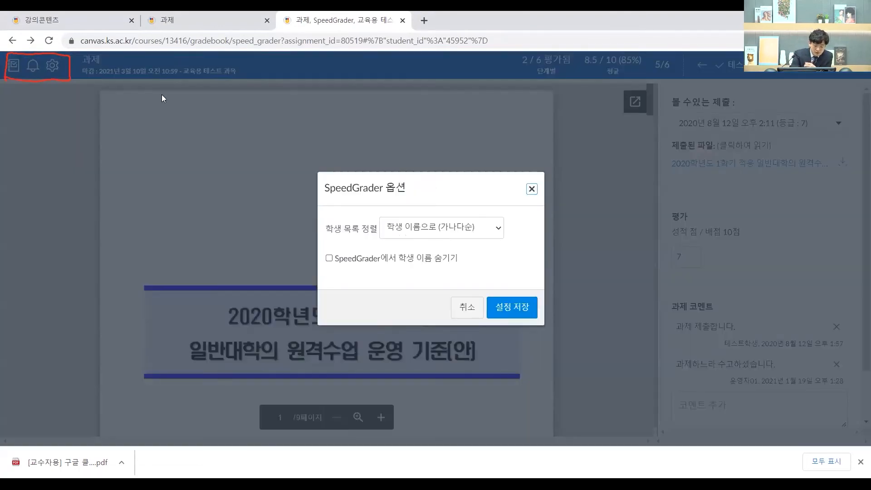
{"action": "left_click", "coordinate": [487, 226]}
{"action": "left_click", "coordinate": [532, 192]}
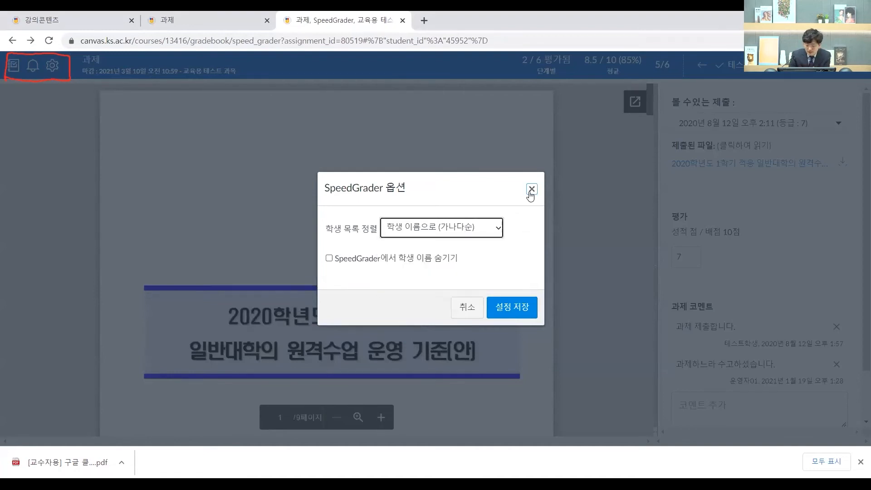
{"action": "left_click", "coordinate": [531, 192]}
View SpeedGrader's 키보드 단축키 list, close it, and dismiss the browser's downloads bar.
{"action": "left_click", "coordinate": [57, 67]}
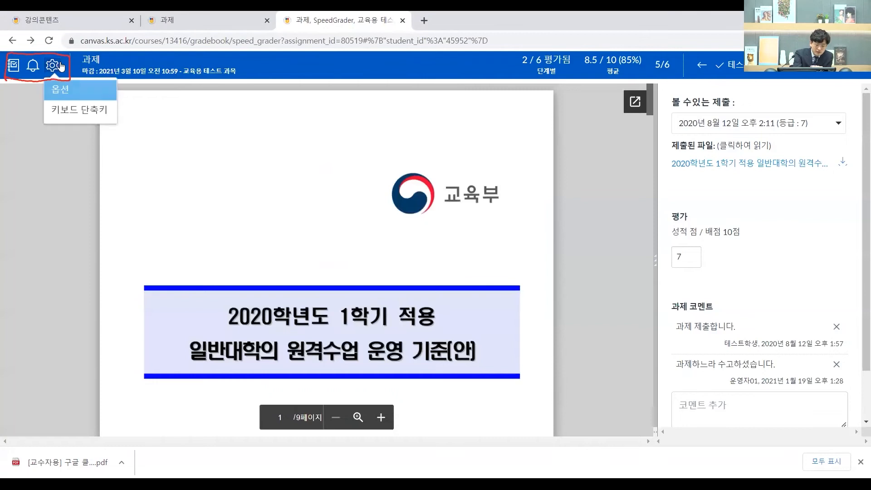
{"action": "left_click", "coordinate": [107, 115]}
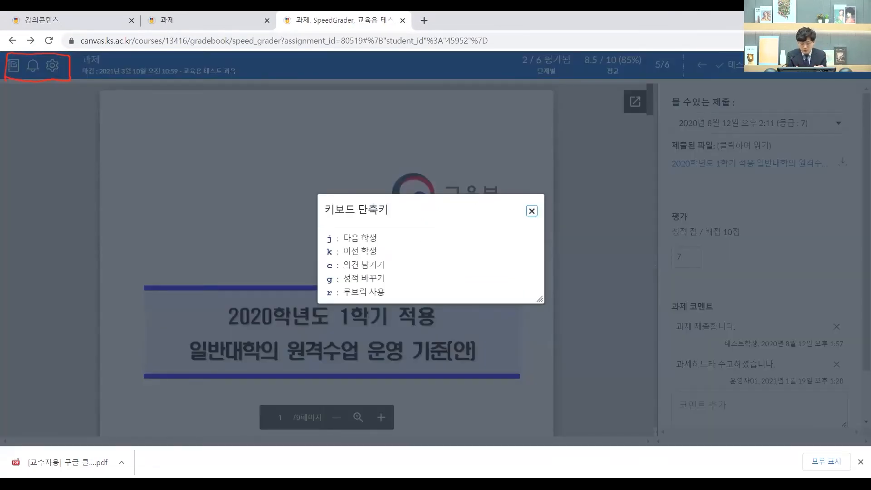
{"action": "left_click", "coordinate": [532, 211]}
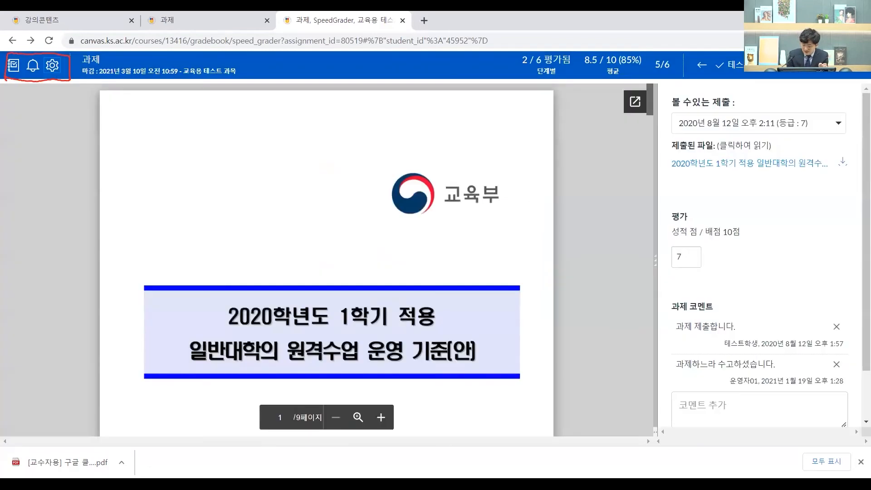
{"action": "left_click", "coordinate": [861, 462]}
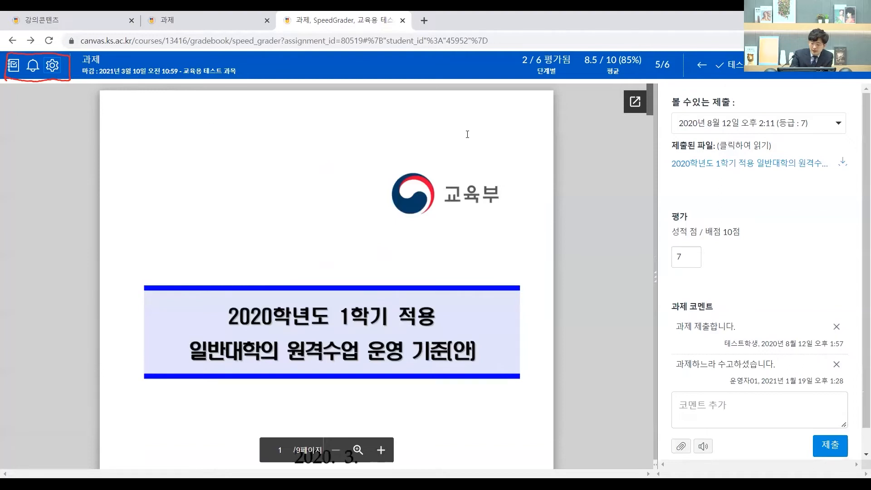
View the course's 성적 page and its 내보내기 options, closing the list without exporting.
{"action": "left_click", "coordinate": [13, 67]}
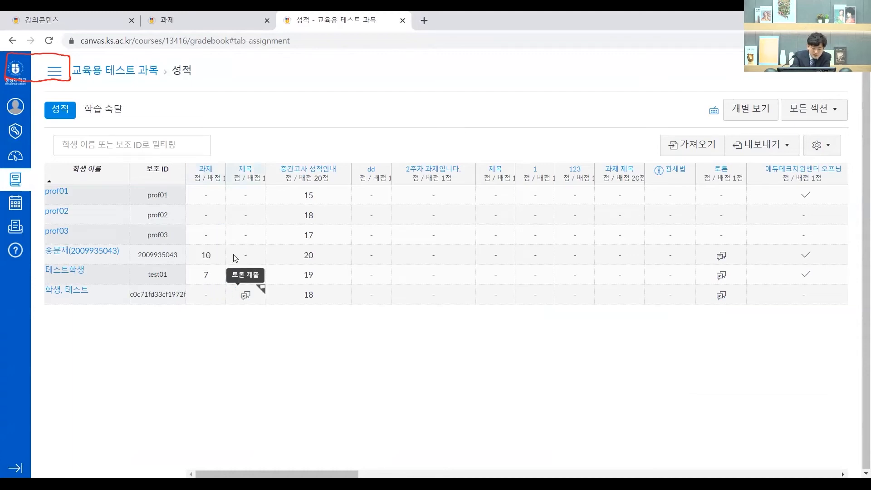
{"action": "left_click", "coordinate": [777, 146]}
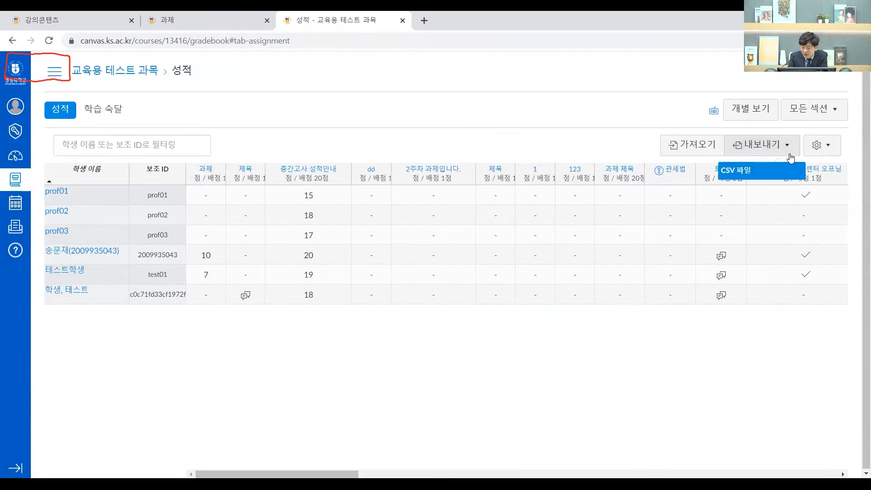
{"action": "left_click", "coordinate": [772, 145]}
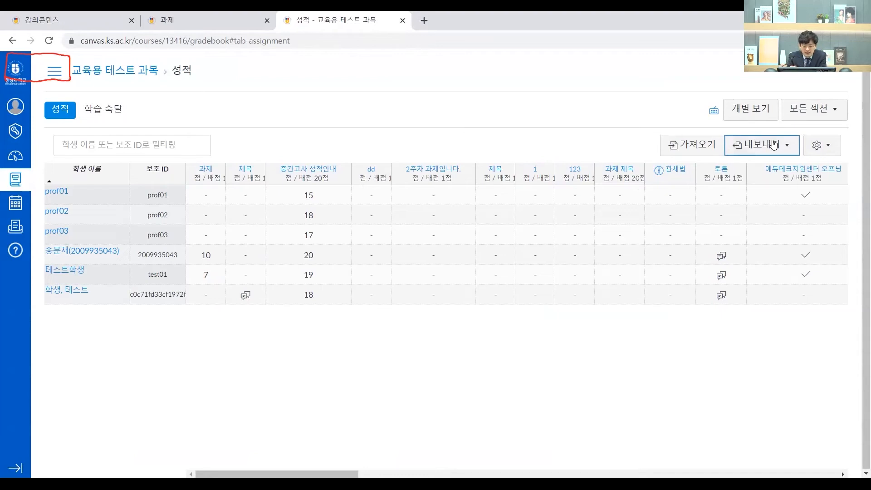
Reopen SpeedGrader from the 과제 assignment page, view the 과제 성적 비공개 dialog, cancel it, and close SpeedGrader.
{"action": "left_click", "coordinate": [225, 22]}
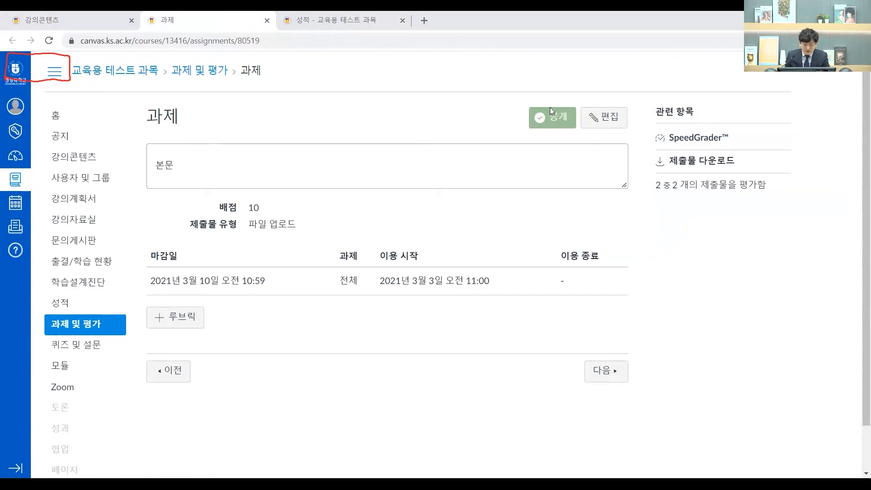
{"action": "left_click", "coordinate": [327, 20]}
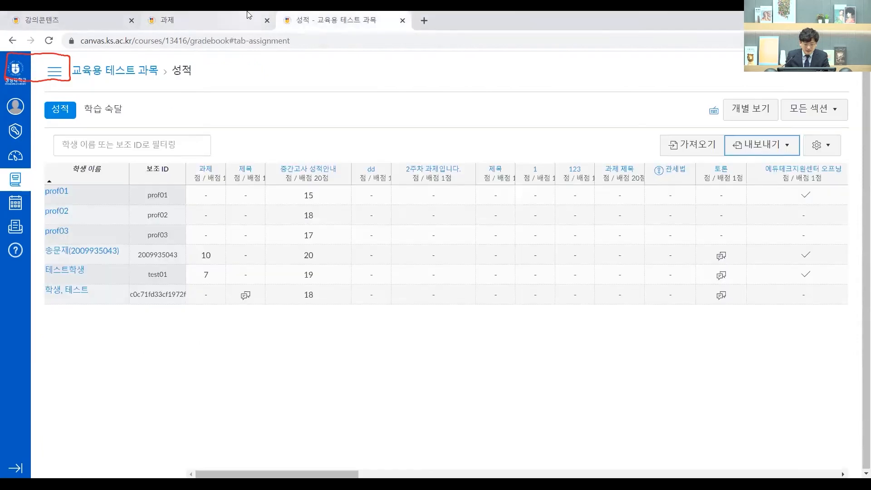
{"action": "left_click", "coordinate": [245, 20]}
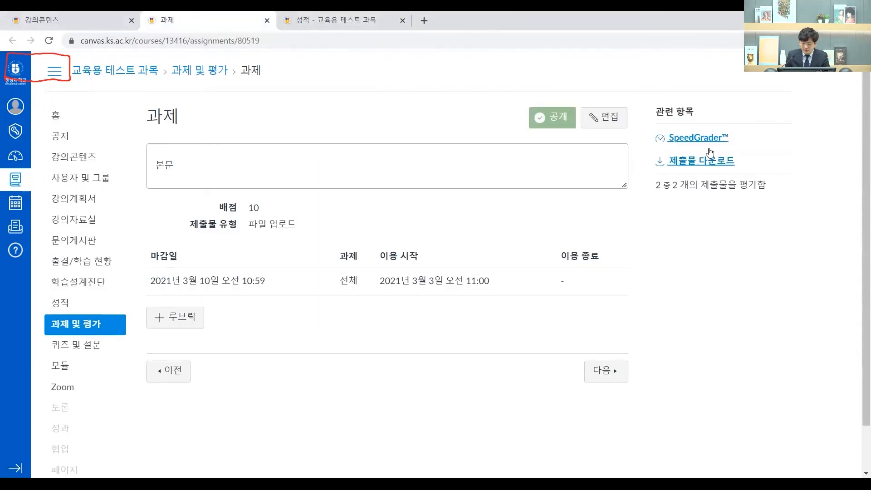
{"action": "left_click", "coordinate": [701, 138]}
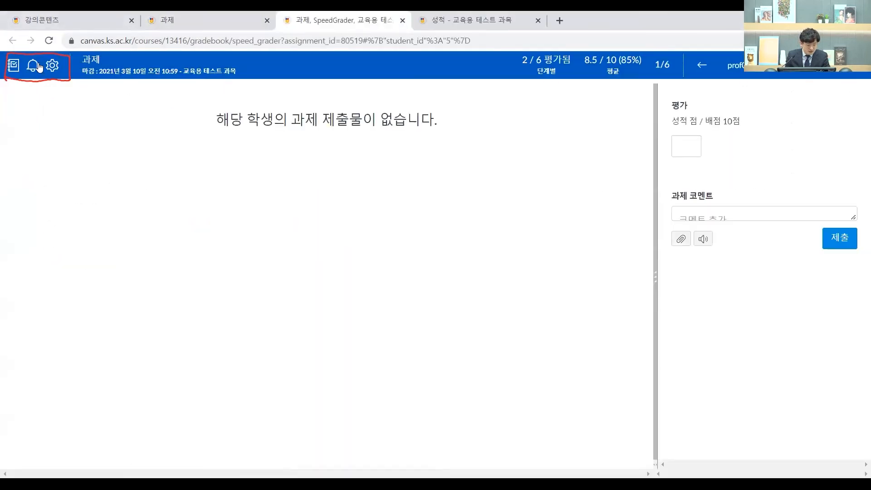
{"action": "left_click", "coordinate": [39, 66]}
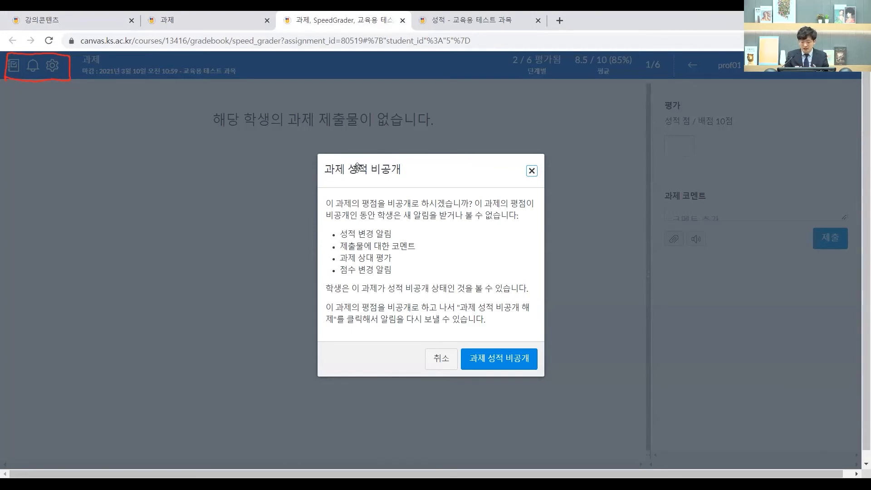
{"action": "left_click", "coordinate": [441, 363]}
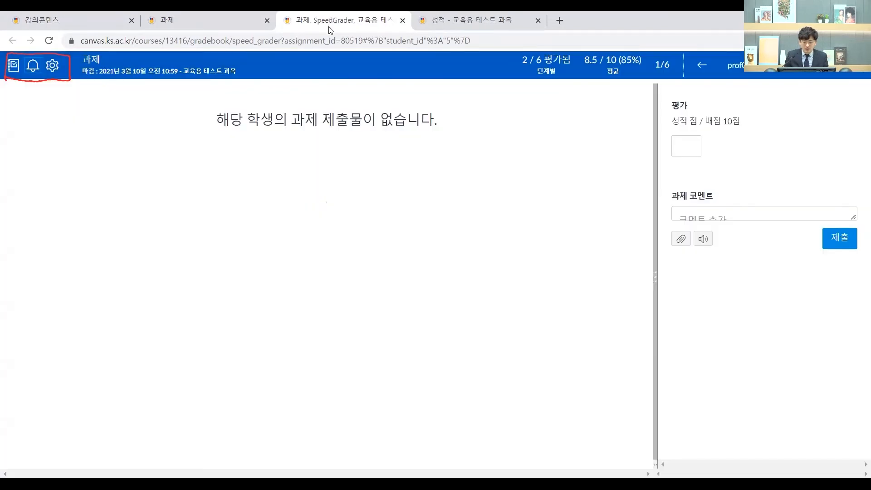
{"action": "middle_click", "coordinate": [329, 28]}
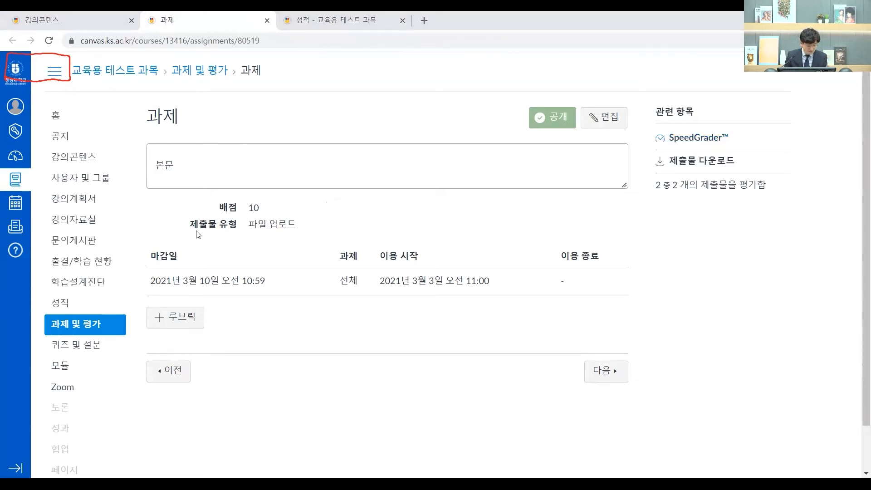
Add a discussion to the first week in 강의콘텐츠 and enter 토픽 as its body text.
{"action": "left_click", "coordinate": [116, 163]}
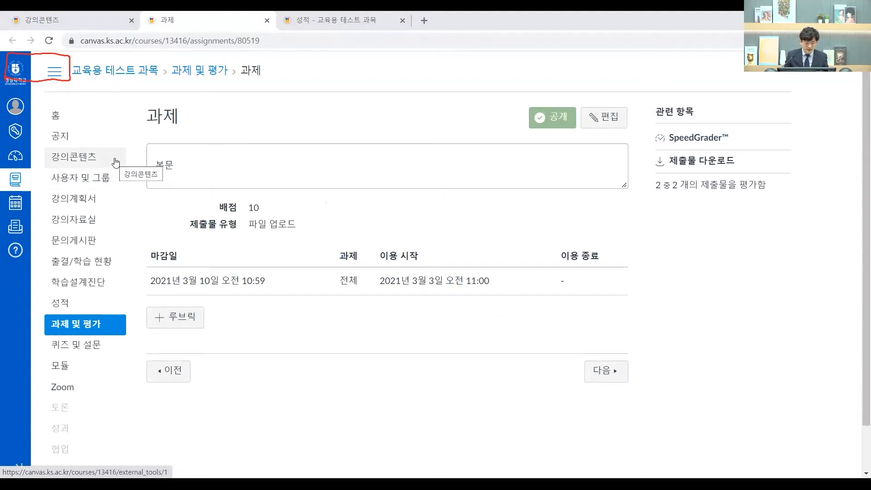
{"action": "scroll", "coordinate": [534, 223], "scroll_direction": "down", "scroll_amount": 15}
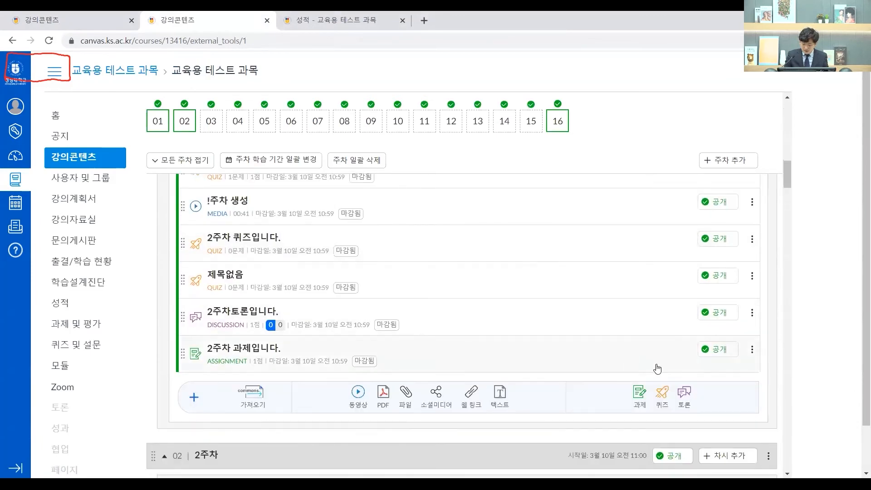
{"action": "left_click", "coordinate": [686, 391]}
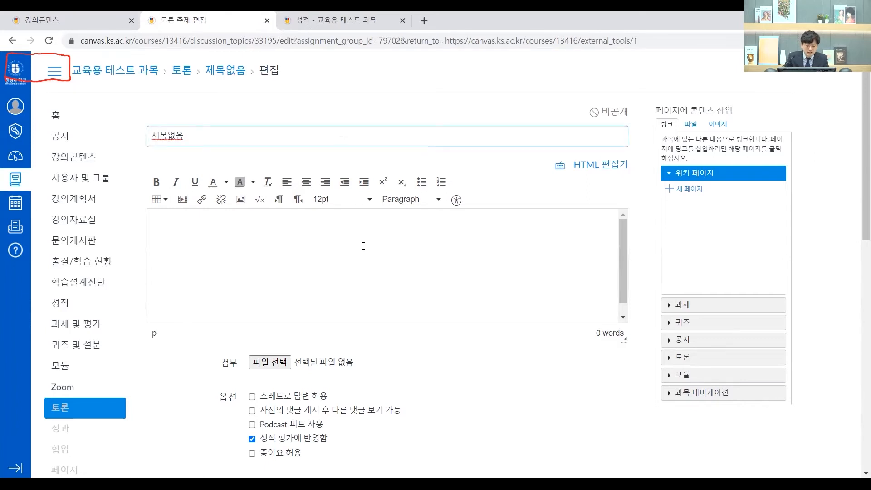
{"action": "type", "text": "토픽"}
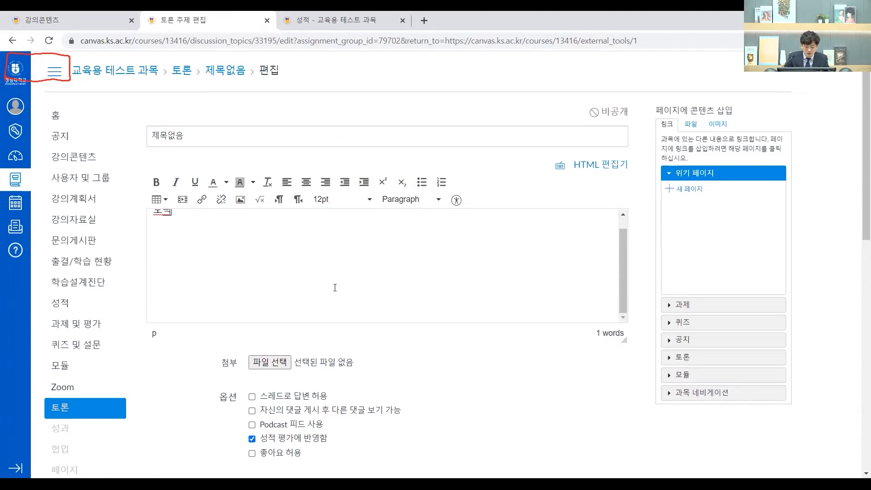
Enable 스레드로 답변 허용 and 자신의 댓글 게시 후 다른 댓글 보기 가능 for the discussion, and review its remaining settings.
{"action": "scroll", "coordinate": [341, 354], "scroll_direction": "down", "scroll_amount": 3}
{"action": "left_click", "coordinate": [289, 286]}
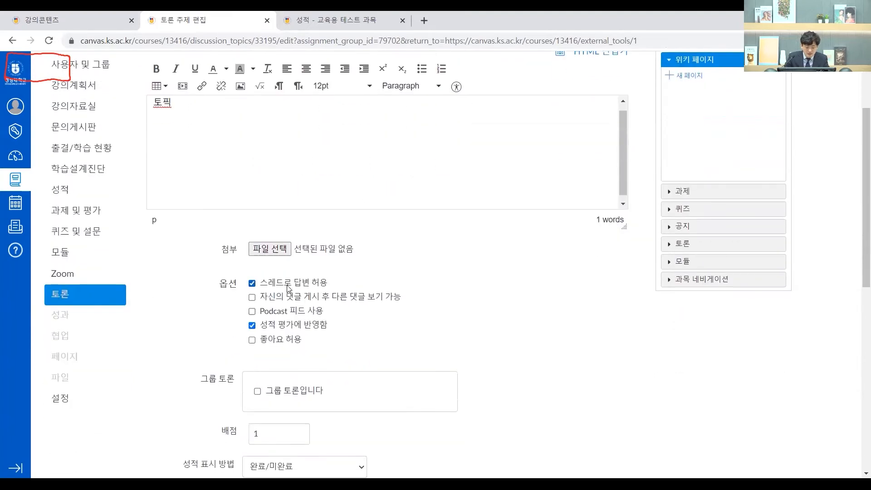
{"action": "scroll", "coordinate": [334, 288], "scroll_direction": "down", "scroll_amount": 1}
{"action": "scroll", "coordinate": [333, 288], "scroll_direction": "down", "scroll_amount": 1}
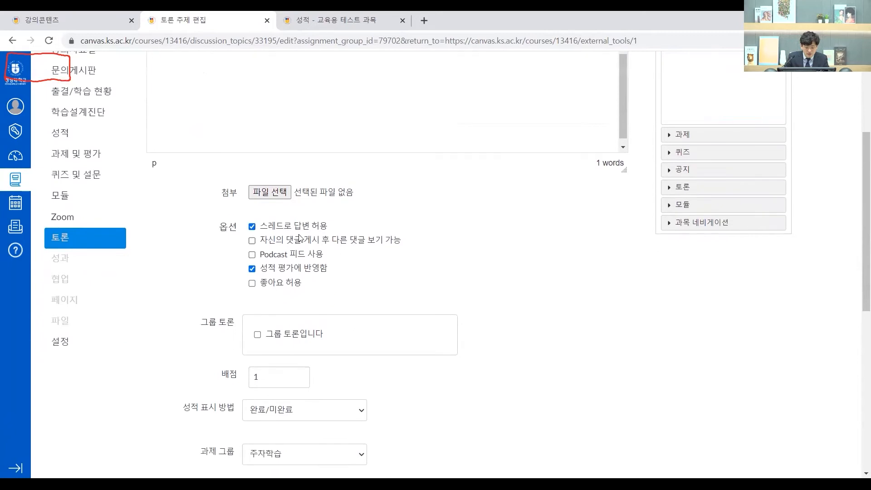
{"action": "left_click", "coordinate": [300, 244]}
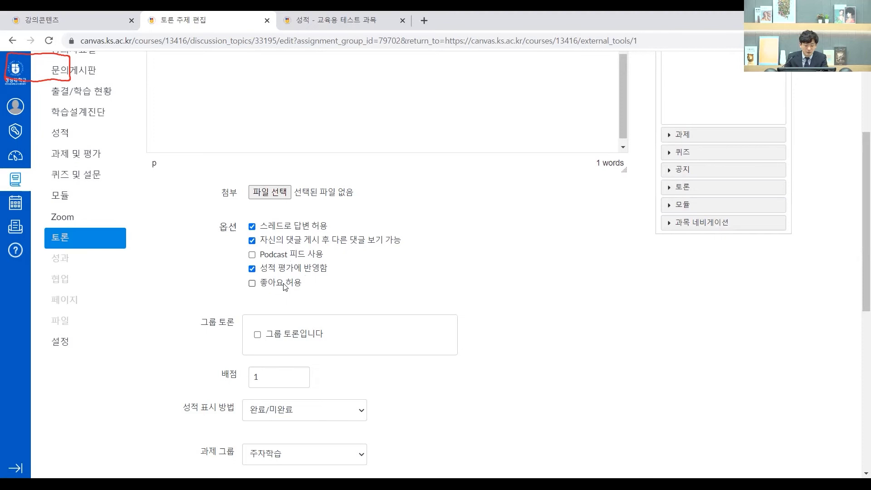
{"action": "scroll", "coordinate": [285, 287], "scroll_direction": "down", "scroll_amount": 2}
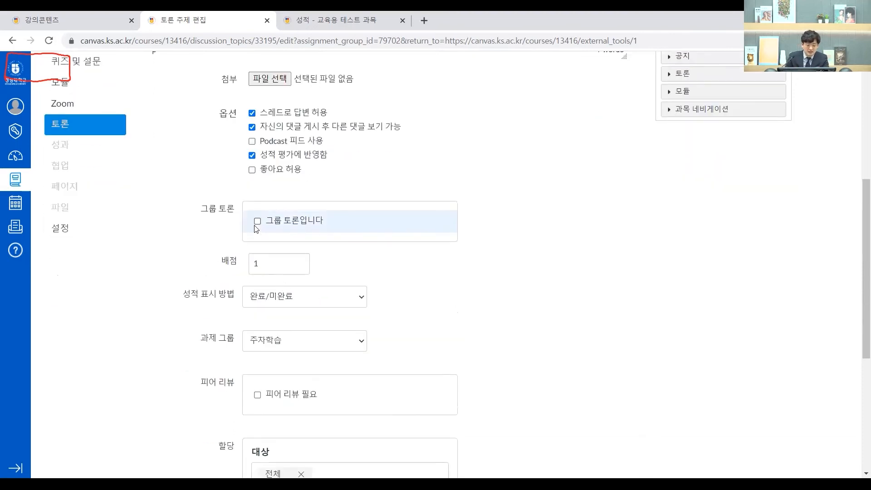
{"action": "scroll", "coordinate": [264, 217], "scroll_direction": "down", "scroll_amount": 1}
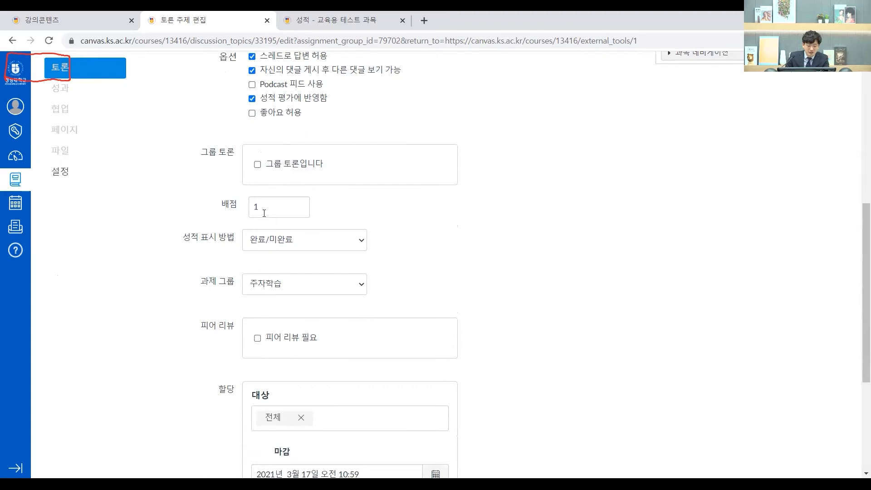
{"action": "scroll", "coordinate": [265, 213], "scroll_direction": "down", "scroll_amount": 4}
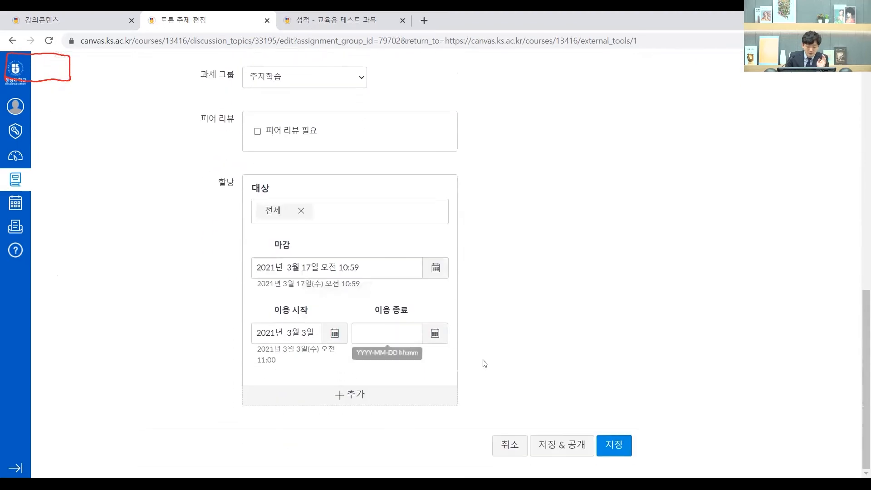
{"action": "scroll", "coordinate": [394, 296], "scroll_direction": "up", "scroll_amount": 7}
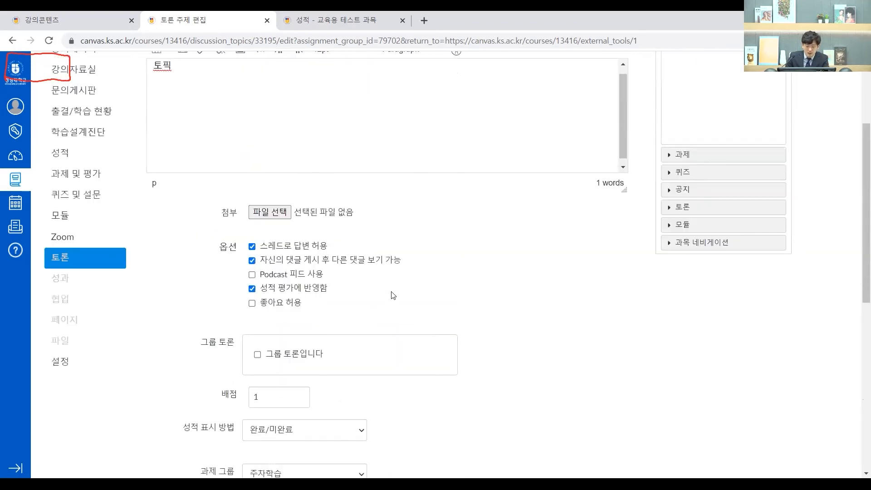
{"action": "scroll", "coordinate": [362, 272], "scroll_direction": "up", "scroll_amount": 3}
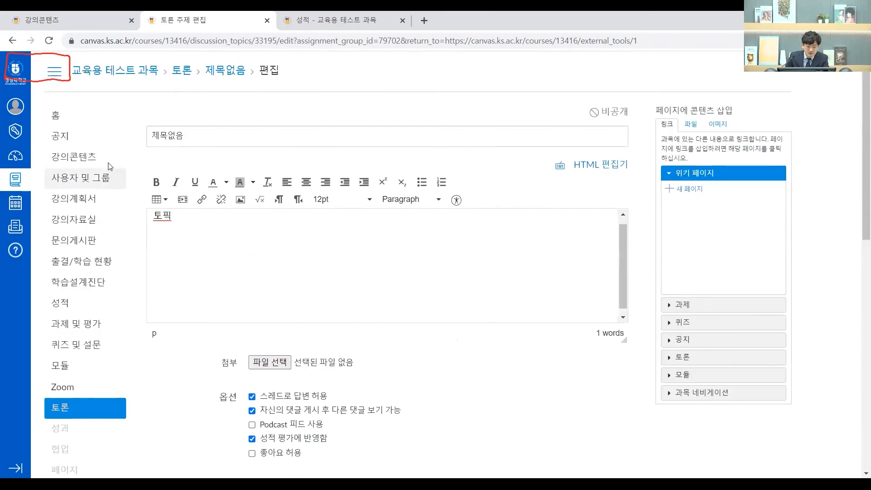
Leave the discussion without saving, return to 강의콘텐츠, and add a quiz to the first week's 1차시.
{"action": "left_click", "coordinate": [109, 163]}
{"action": "left_click", "coordinate": [490, 105]}
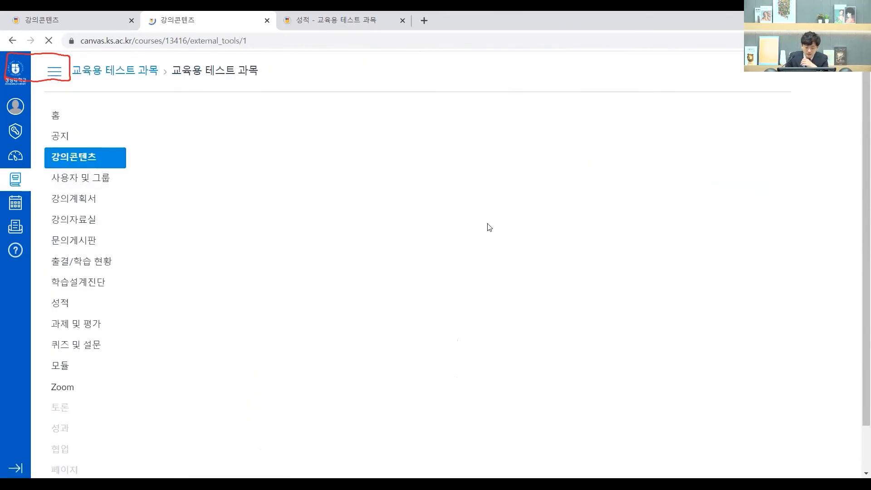
{"action": "scroll", "coordinate": [612, 300], "scroll_direction": "down", "scroll_amount": 10}
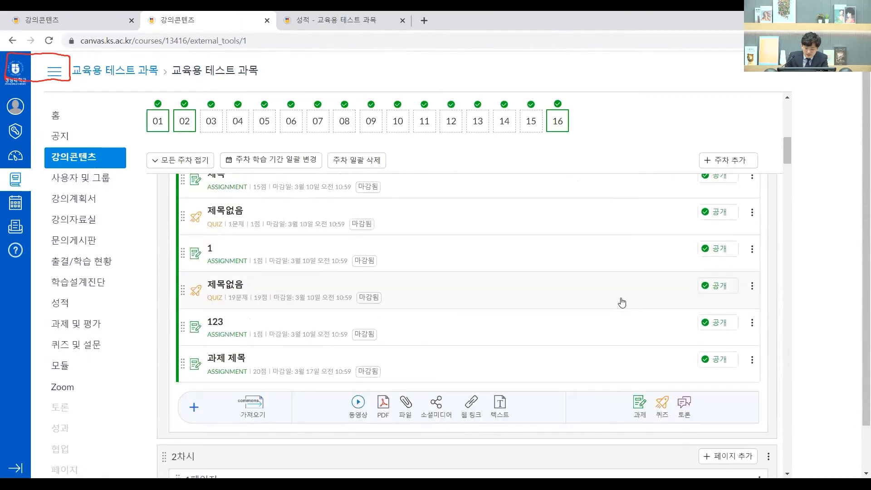
{"action": "scroll", "coordinate": [635, 300], "scroll_direction": "down", "scroll_amount": 3}
{"action": "scroll", "coordinate": [666, 389], "scroll_direction": "up", "scroll_amount": 3}
{"action": "left_click", "coordinate": [662, 402]}
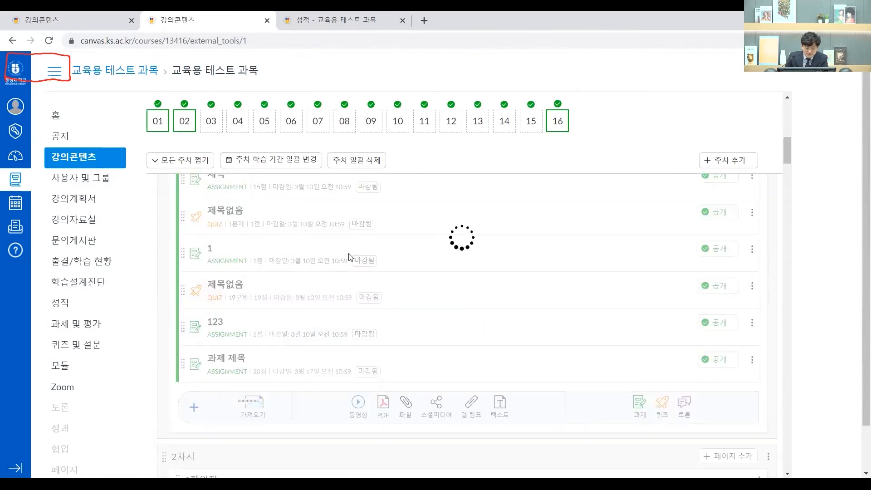
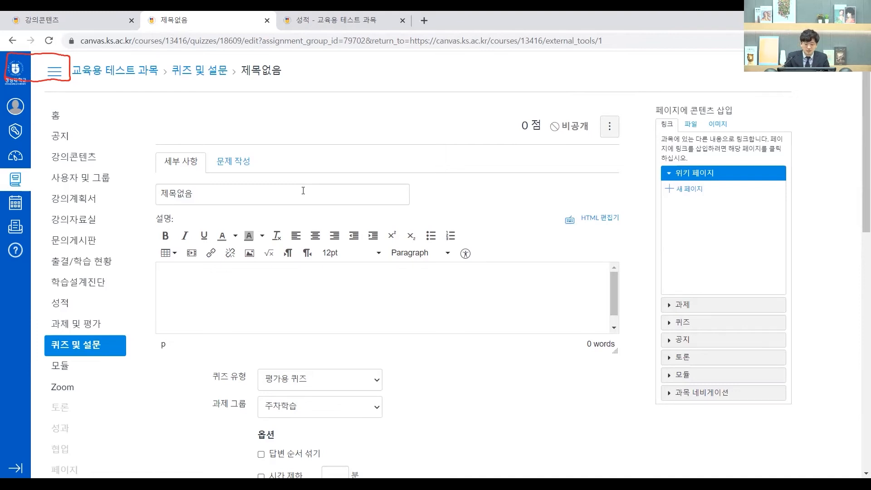
Title the quiz 퀴즈제목 and enter 퀴즈내용 as its description.
{"action": "double_click", "coordinate": [303, 191]}
{"action": "type", "text": "퀴즘"}
{"action": "type", "text": "제목"}
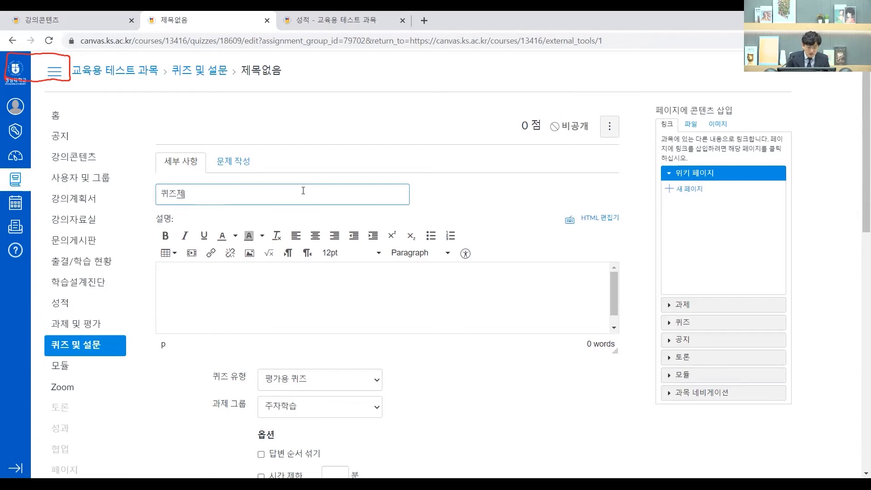
{"action": "left_click", "coordinate": [286, 281]}
{"action": "type", "text": "퀴즈내용"}
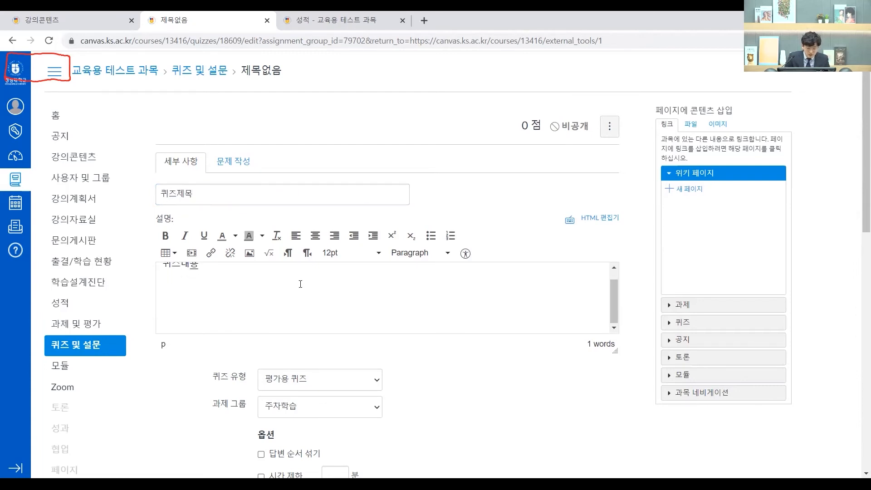
Enable 재시도 허용 in the quiz options, view the 적용할 점수 choices, and disable retries again.
{"action": "scroll", "coordinate": [297, 285], "scroll_direction": "down", "scroll_amount": 3}
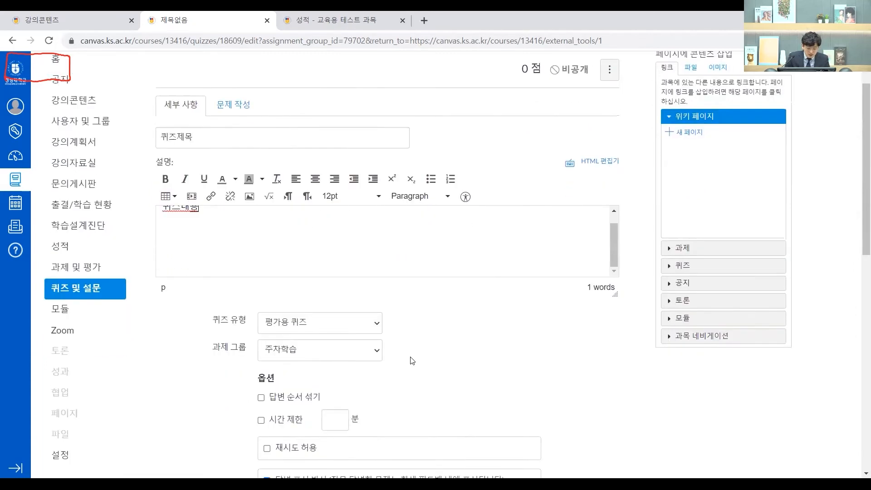
{"action": "scroll", "coordinate": [300, 296], "scroll_direction": "down", "scroll_amount": 1}
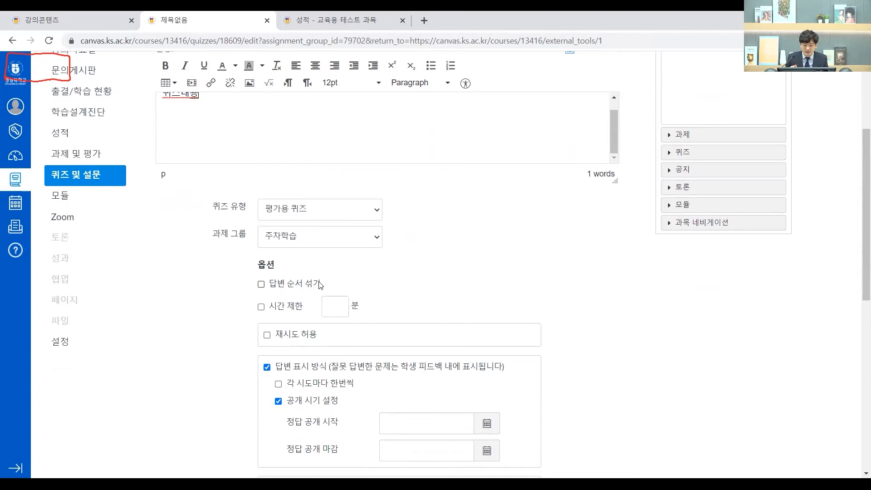
{"action": "scroll", "coordinate": [321, 284], "scroll_direction": "down", "scroll_amount": 1}
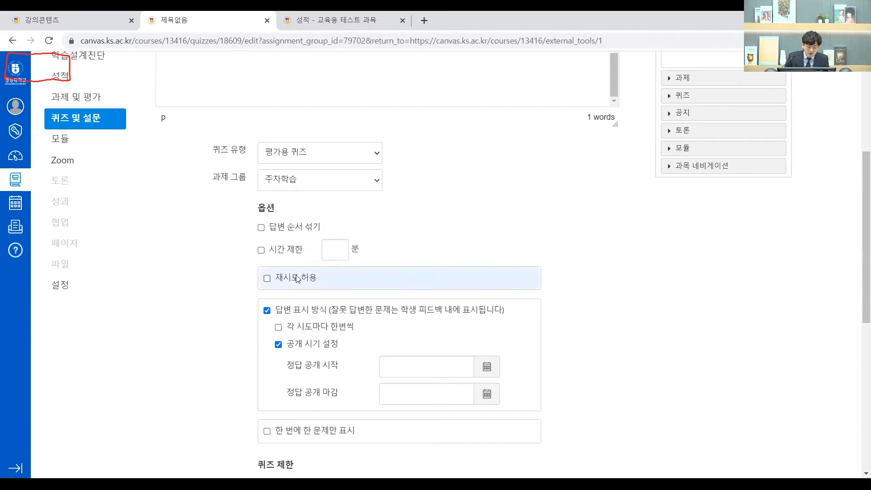
{"action": "scroll", "coordinate": [275, 280], "scroll_direction": "up", "scroll_amount": 1}
{"action": "left_click", "coordinate": [268, 299]}
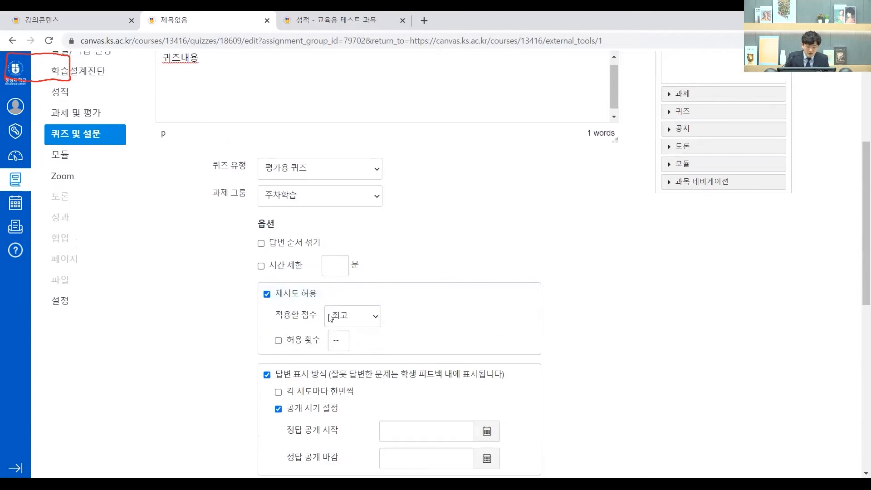
{"action": "scroll", "coordinate": [323, 317], "scroll_direction": "down", "scroll_amount": 3}
{"action": "left_click", "coordinate": [362, 207]}
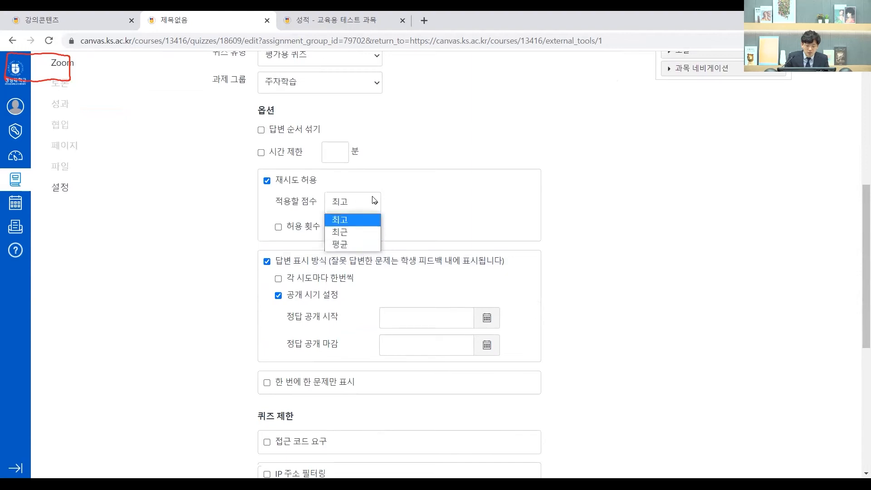
{"action": "left_click", "coordinate": [374, 200]}
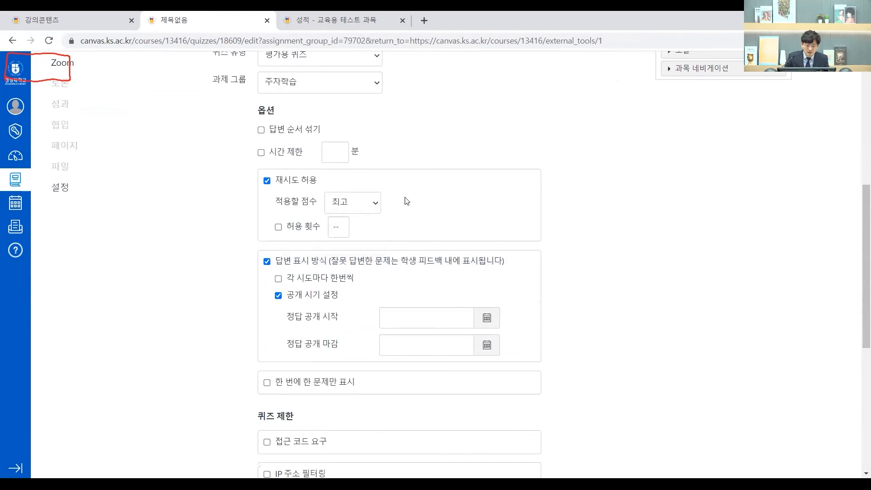
{"action": "left_click", "coordinate": [268, 183]}
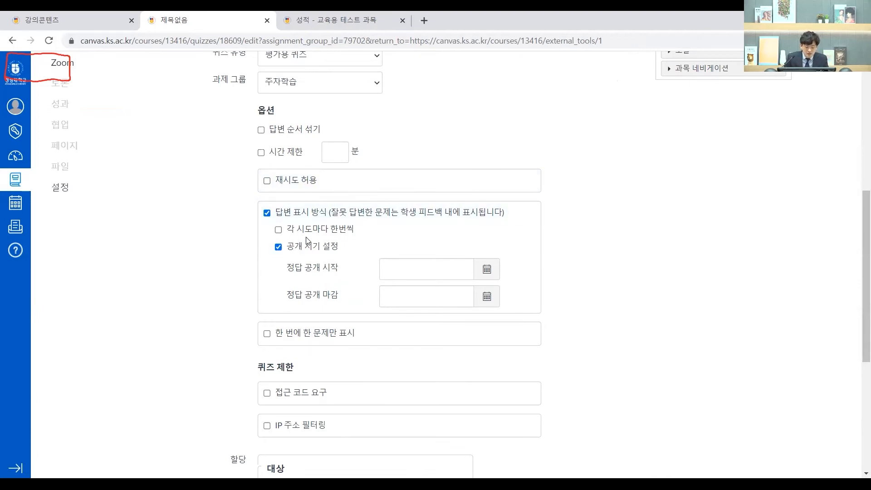
Review the quiz's answer display and single-question options, enable 접근 코드 요구 under the quiz restrictions, and disable it again.
{"action": "scroll", "coordinate": [304, 236], "scroll_direction": "down", "scroll_amount": 1}
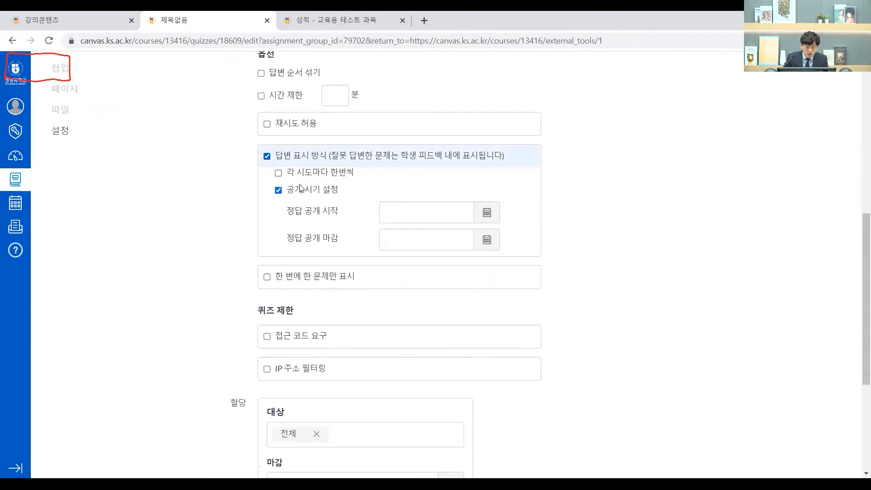
{"action": "scroll", "coordinate": [299, 187], "scroll_direction": "down", "scroll_amount": 1}
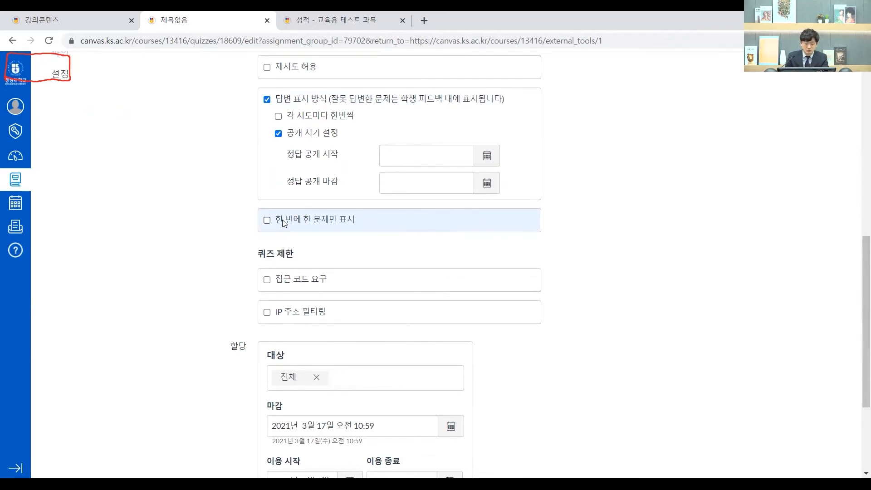
{"action": "scroll", "coordinate": [283, 222], "scroll_direction": "down", "scroll_amount": 2}
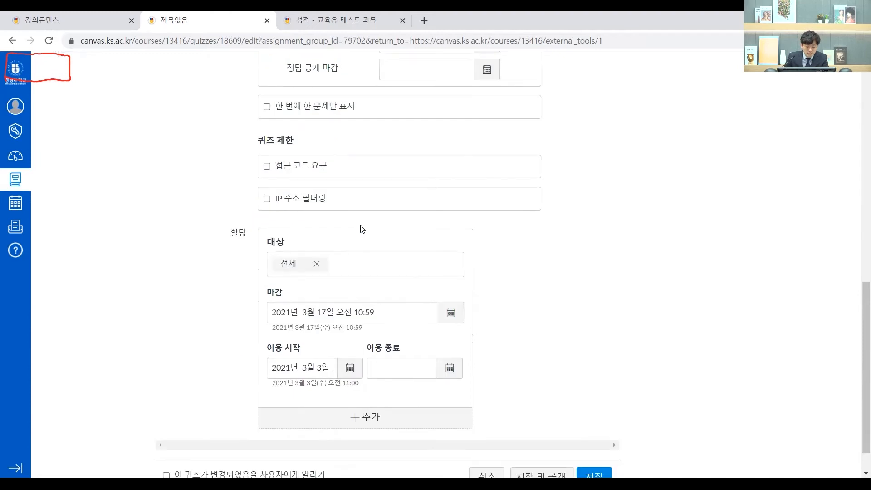
{"action": "scroll", "coordinate": [266, 236], "scroll_direction": "up", "scroll_amount": 1}
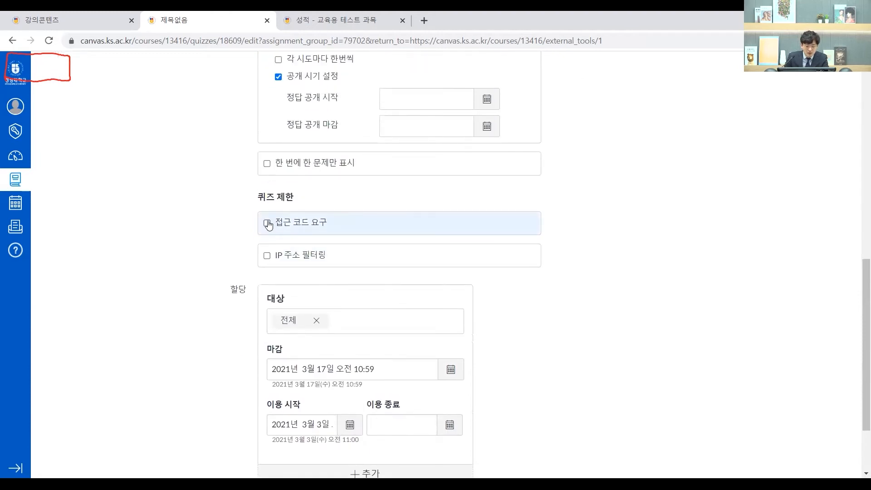
{"action": "left_click", "coordinate": [267, 223]}
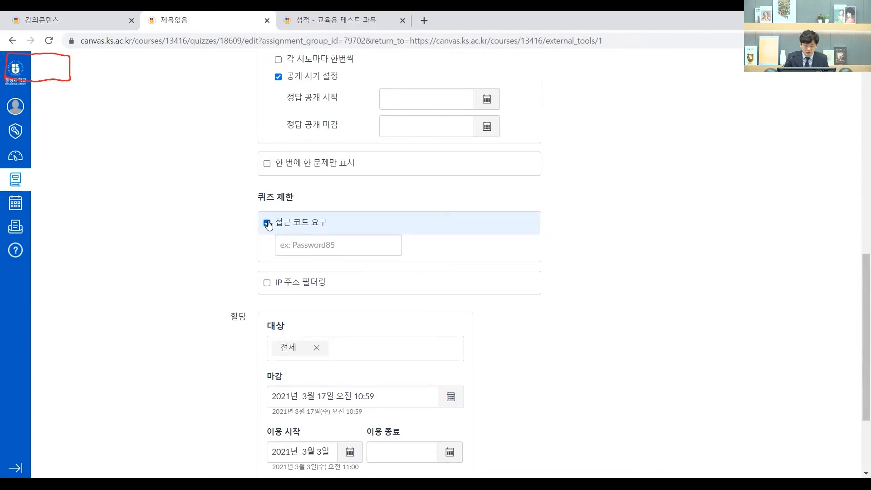
{"action": "left_click", "coordinate": [268, 223]}
Enable IP 주소 필터링 for the quiz, view the explanation of IP filters, and disable the filtering again.
{"action": "left_click", "coordinate": [267, 255]}
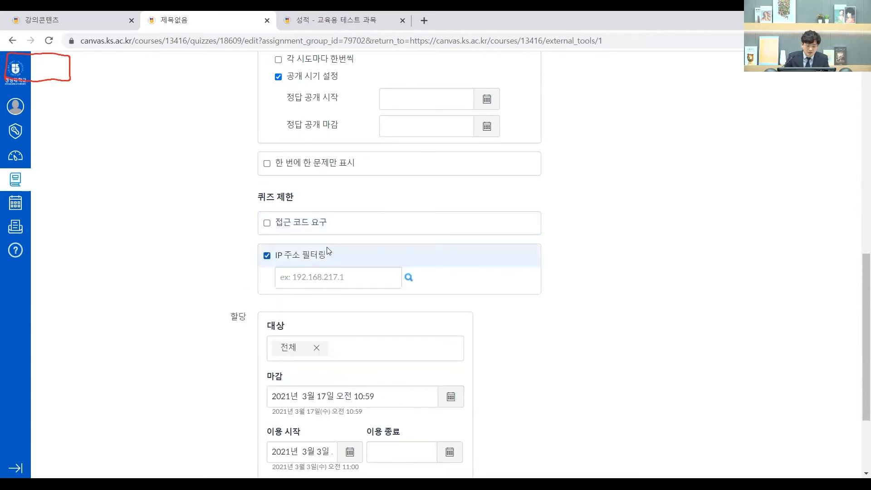
{"action": "left_click", "coordinate": [409, 277]}
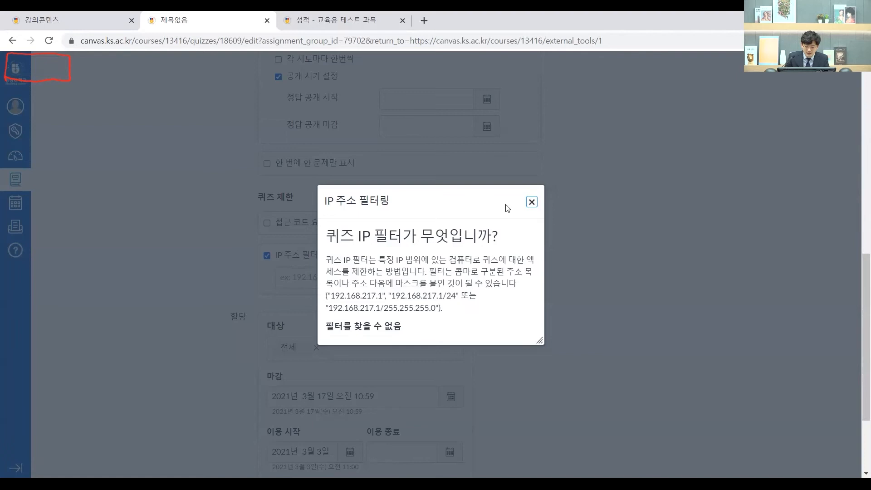
{"action": "left_click", "coordinate": [532, 201]}
{"action": "left_click", "coordinate": [267, 255]}
Look over the quiz's assignment settings and add a new question to the quiz.
{"action": "scroll", "coordinate": [208, 311], "scroll_direction": "down", "scroll_amount": 3}
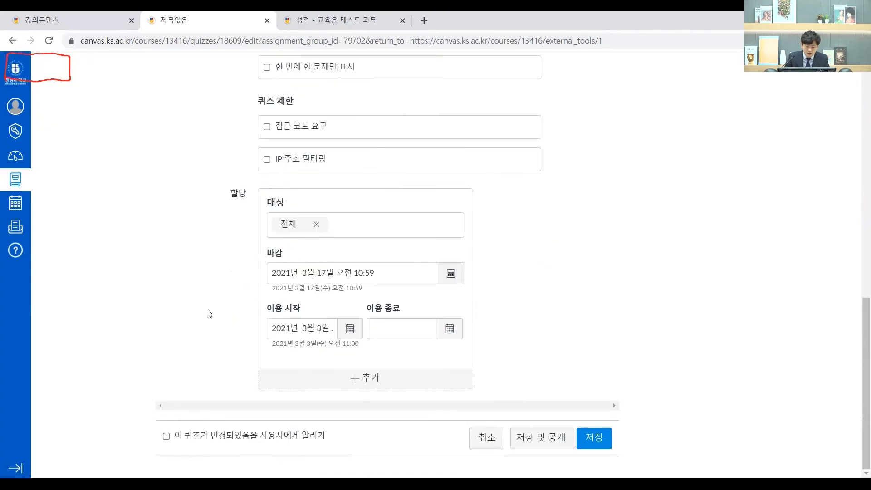
{"action": "scroll", "coordinate": [208, 311], "scroll_direction": "up", "scroll_amount": 15}
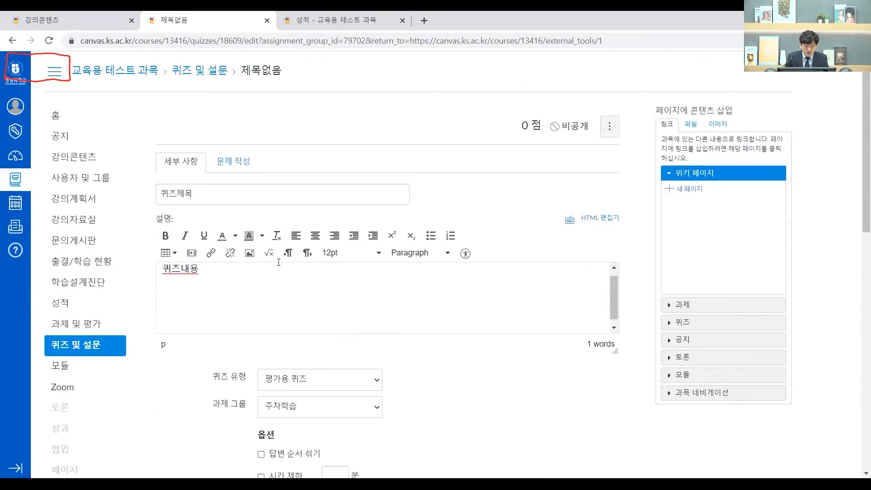
{"action": "left_click", "coordinate": [235, 162]}
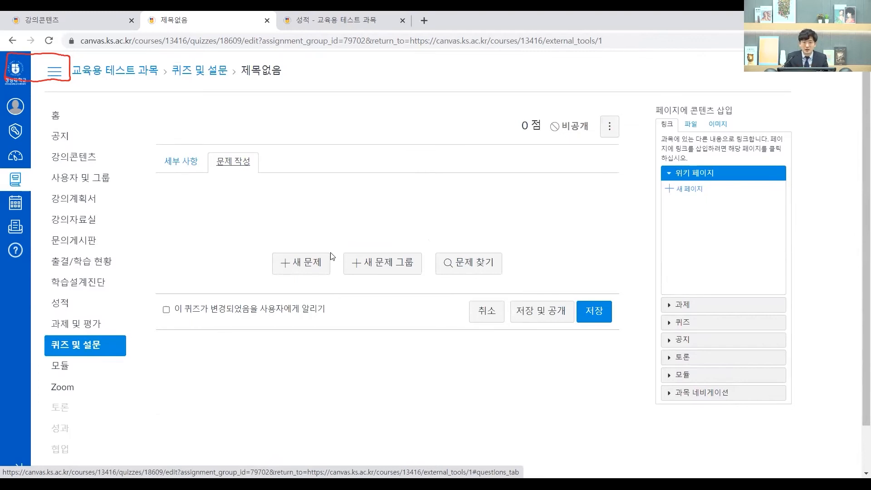
{"action": "left_click", "coordinate": [317, 262]}
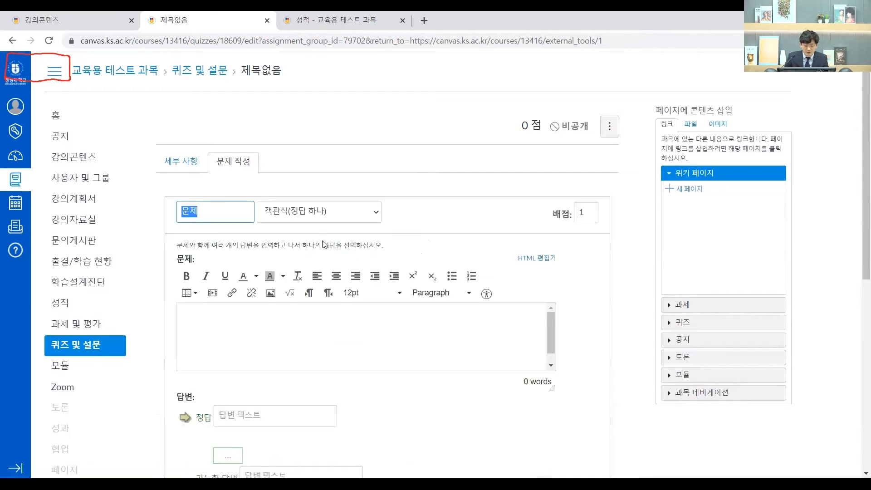
{"action": "scroll", "coordinate": [295, 222], "scroll_direction": "down", "scroll_amount": 1}
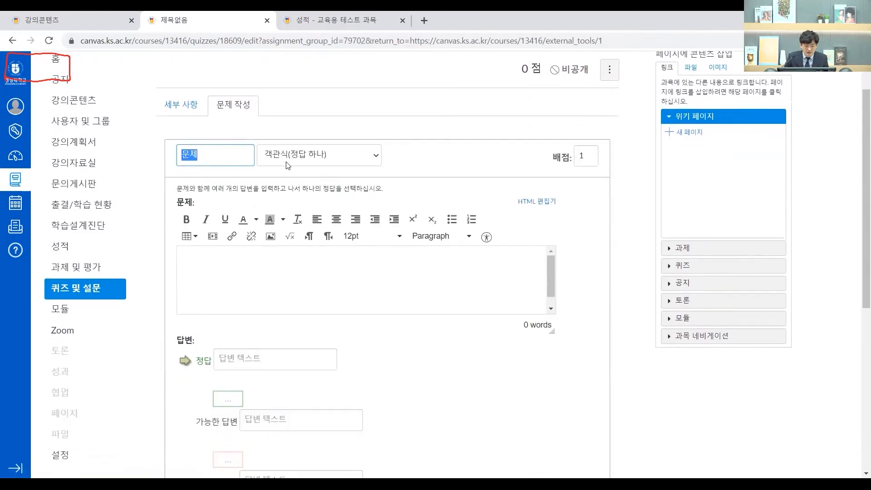
Make the question a 빈칸 채우기 type with 사과 as its text, and enter possible answers 사과 and apple with letter-case variants.
{"action": "left_click", "coordinate": [288, 165]}
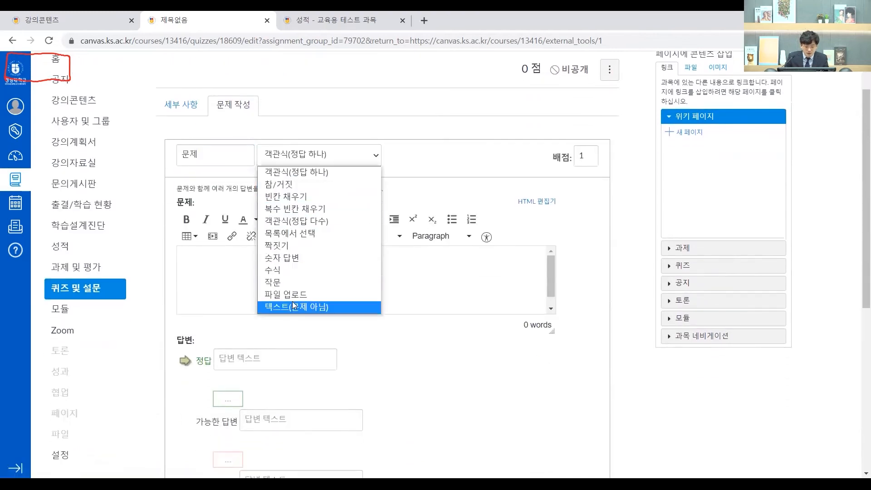
{"action": "left_click", "coordinate": [313, 198]}
{"action": "type", "text": "사과"}
{"action": "left_click", "coordinate": [330, 359]}
{"action": "type", "text": "사과"}
{"action": "left_click", "coordinate": [302, 411]}
{"action": "type", "text": "apple A"}
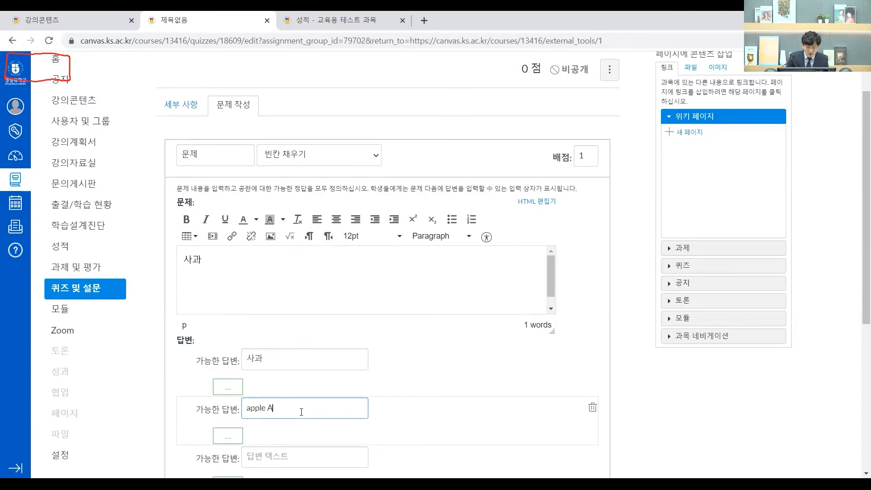
{"action": "type", "text": " a"}
Clear both possible answers of the fill-in-the-blank question.
{"action": "key", "text": "ctrl+a"}
{"action": "key", "text": "BackSpace"}
{"action": "key", "text": "shift+Tab"}
{"action": "key", "text": "shift+Tab"}
{"action": "key", "text": "BackSpace"}
Change the question type to 작문 and replace the question text with 텍스트.
{"action": "scroll", "coordinate": [357, 374], "scroll_direction": "down", "scroll_amount": 1}
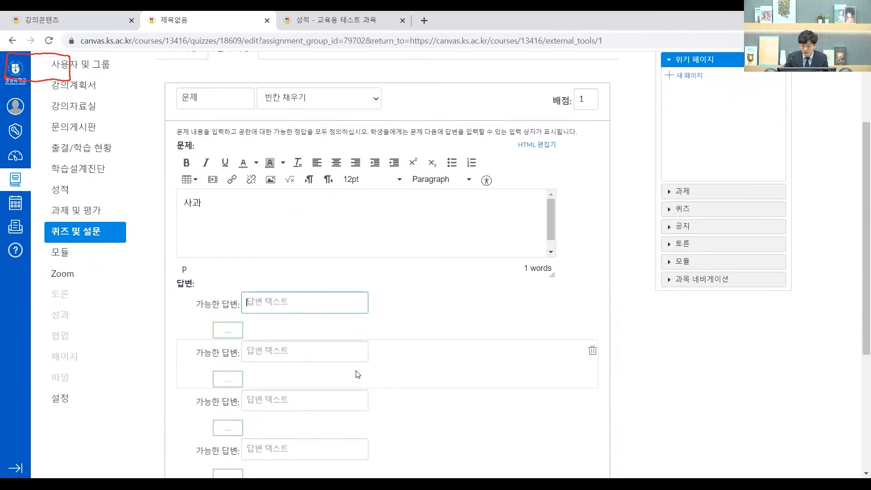
{"action": "left_click", "coordinate": [333, 112]}
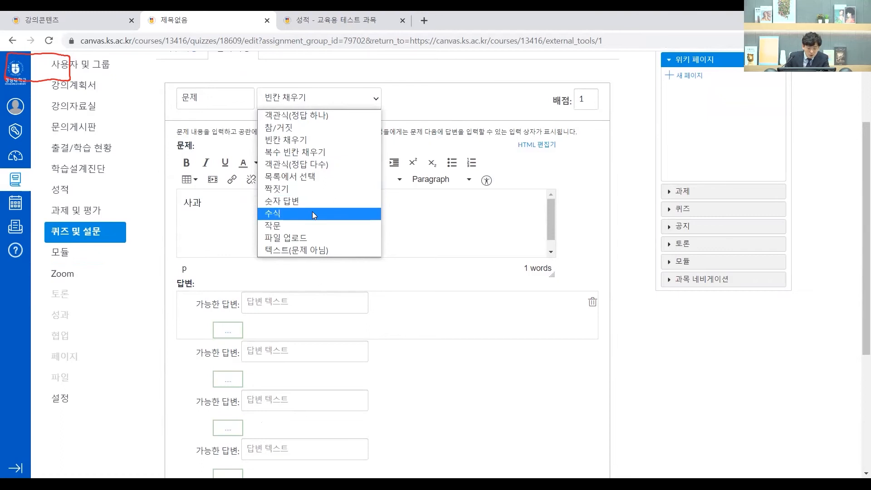
{"action": "left_click", "coordinate": [307, 226]}
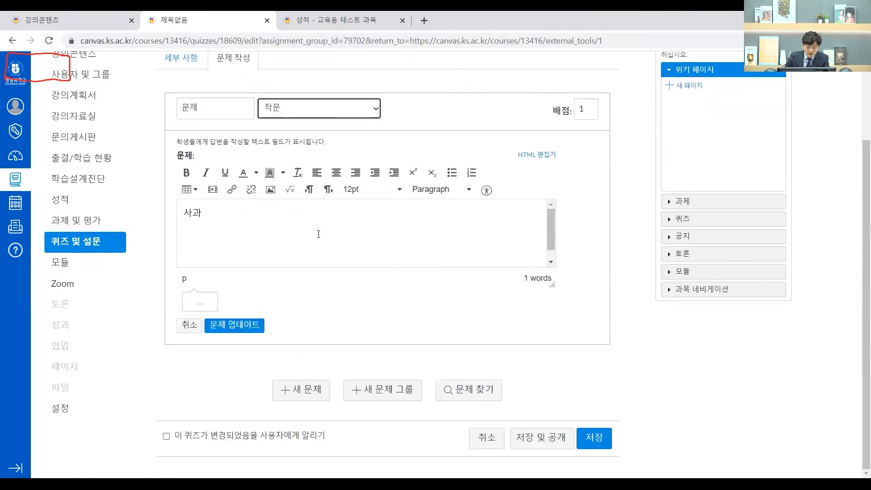
{"action": "left_click", "coordinate": [302, 229]}
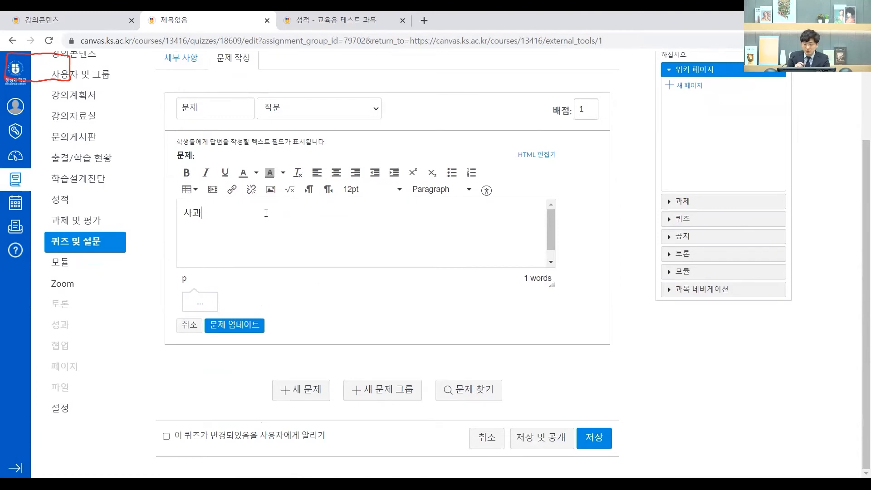
{"action": "left_click", "coordinate": [304, 113]}
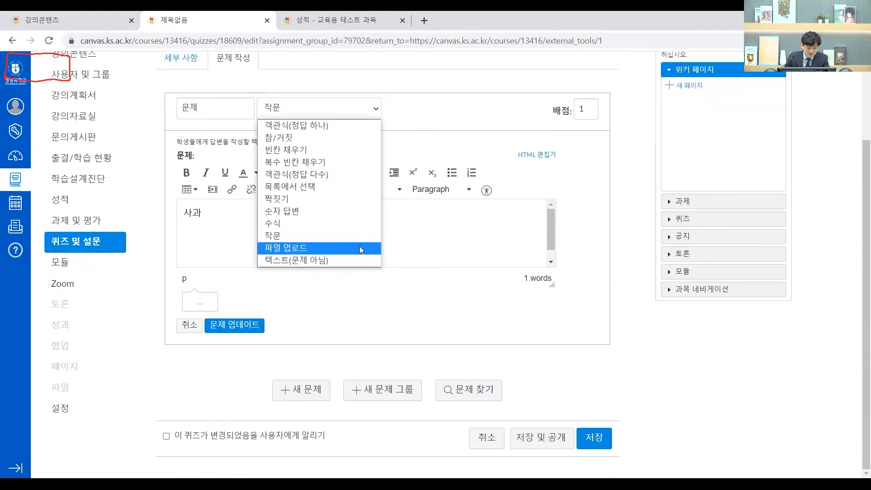
{"action": "left_click_drag", "start_coordinate": [421, 240], "coordinate": [150, 237]}
{"action": "key", "text": "BackSpace"}
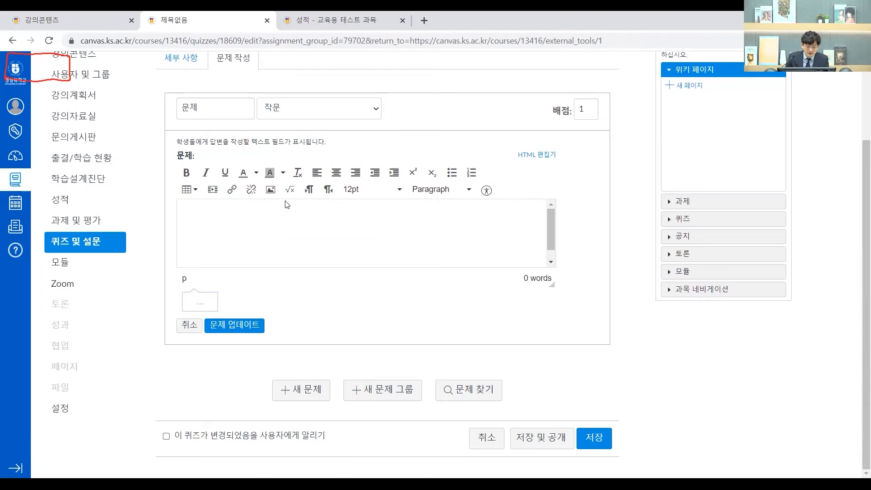
{"action": "type", "text": "ㅌ텍스트"}
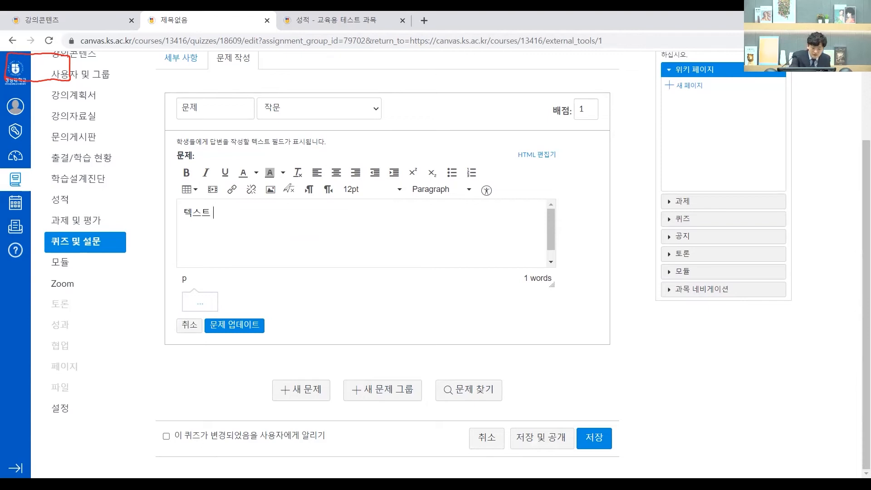
Open the equation editor for the question text and examine its symbol categories, including operators, relations, arrows and delimiters.
{"action": "left_click_drag", "start_coordinate": [285, 196], "coordinate": [296, 202]}
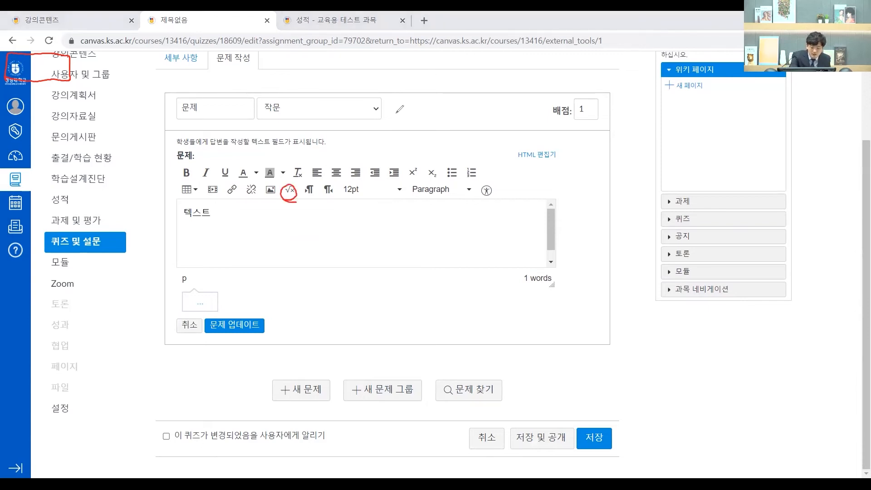
{"action": "left_click", "coordinate": [290, 190]}
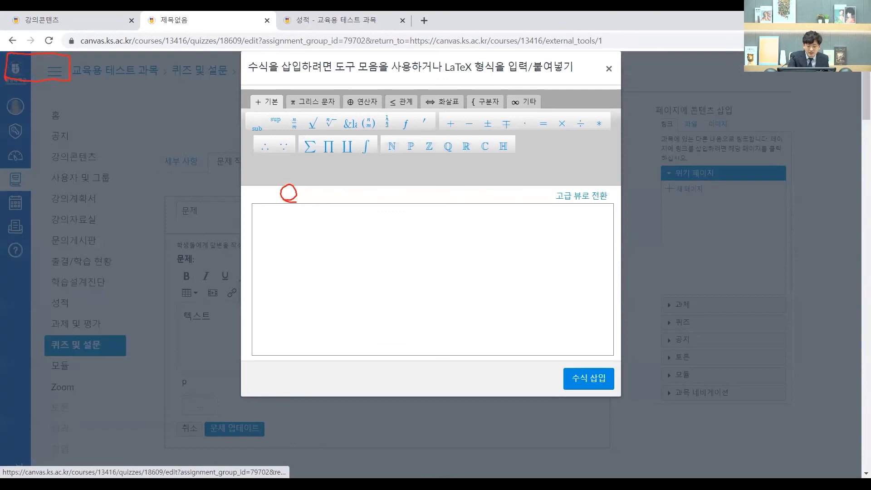
{"action": "left_click", "coordinate": [359, 104]}
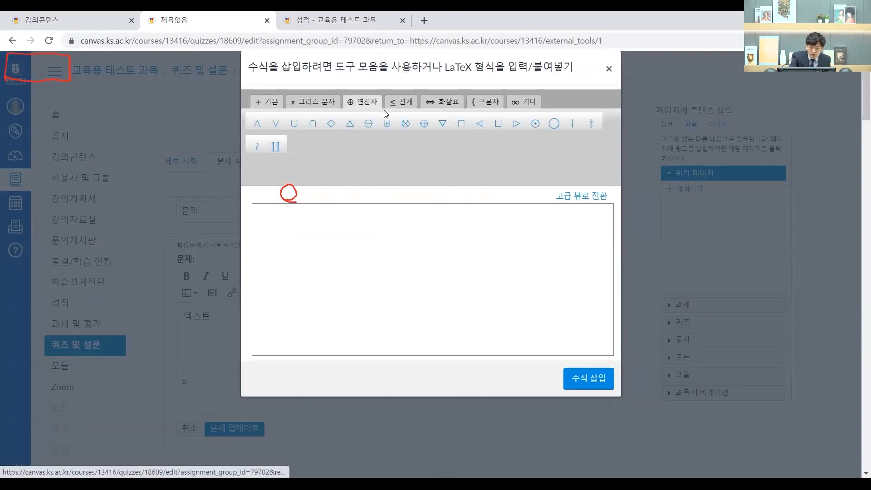
{"action": "left_click", "coordinate": [414, 108]}
{"action": "left_click", "coordinate": [455, 109]}
{"action": "left_click", "coordinate": [487, 108]}
{"action": "left_click", "coordinate": [513, 109]}
{"action": "left_click", "coordinate": [311, 109]}
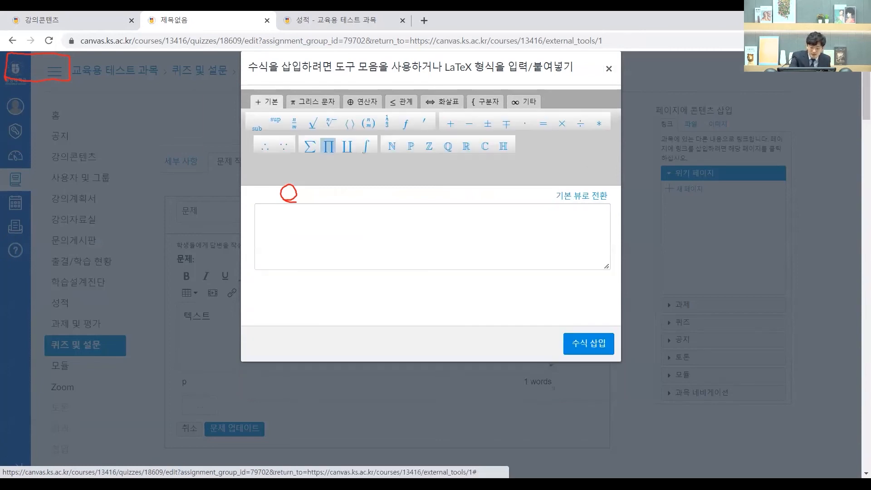
Build the equation 2\sqrt{x} 4 in the advanced LaTeX view and insert it after 텍스트 in the question.
{"action": "left_click", "coordinate": [313, 123]}
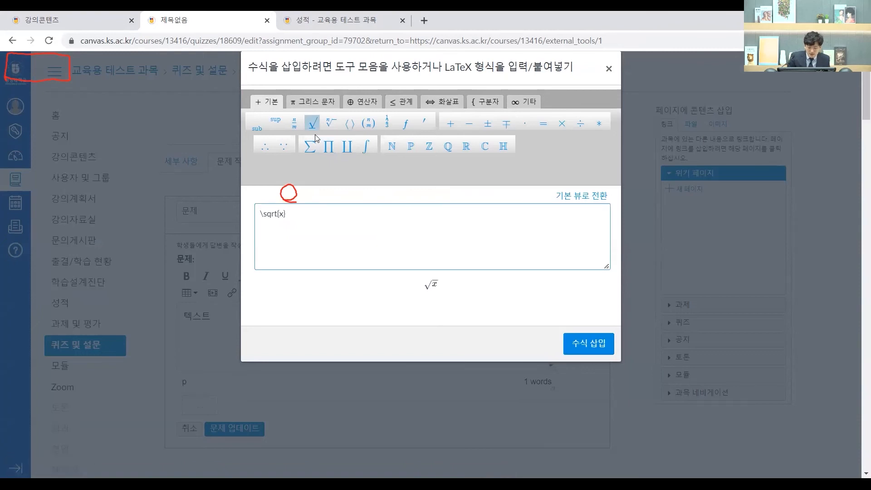
{"action": "type", "text": "f"}
{"action": "key", "text": "BackSpace"}
{"action": "key", "text": "Home"}
{"action": "type", "text": "2"}
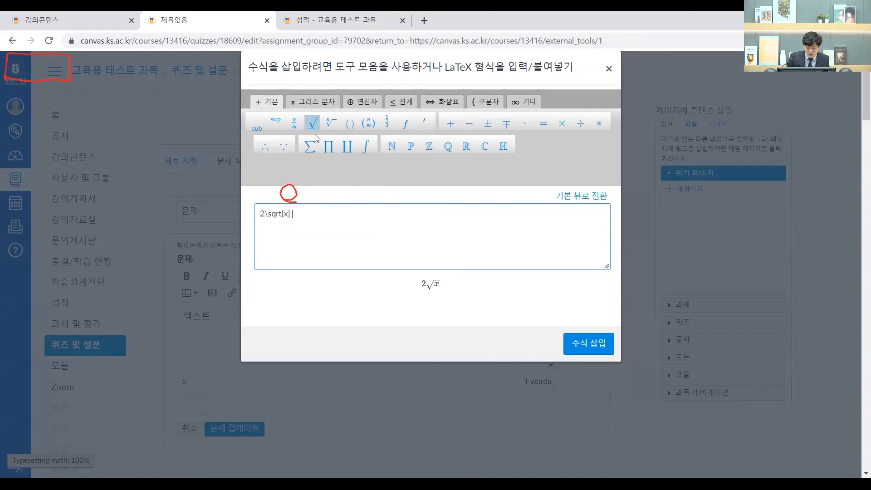
{"action": "key", "text": "End"}
{"action": "type", "text": "4"}
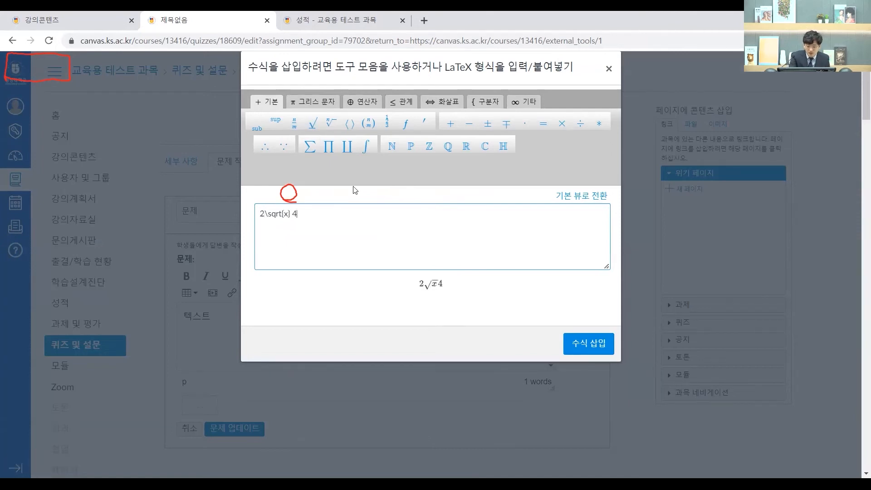
{"action": "left_click_drag", "start_coordinate": [422, 297], "coordinate": [434, 311]}
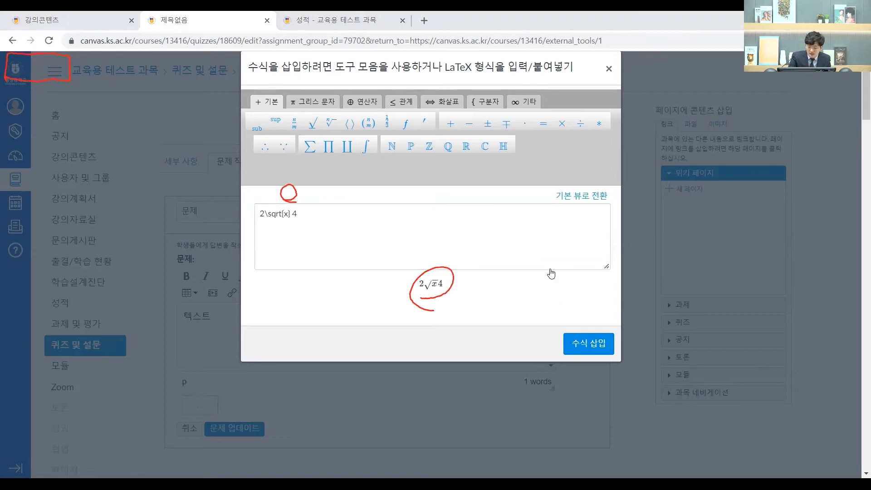
{"action": "left_click", "coordinate": [588, 344]}
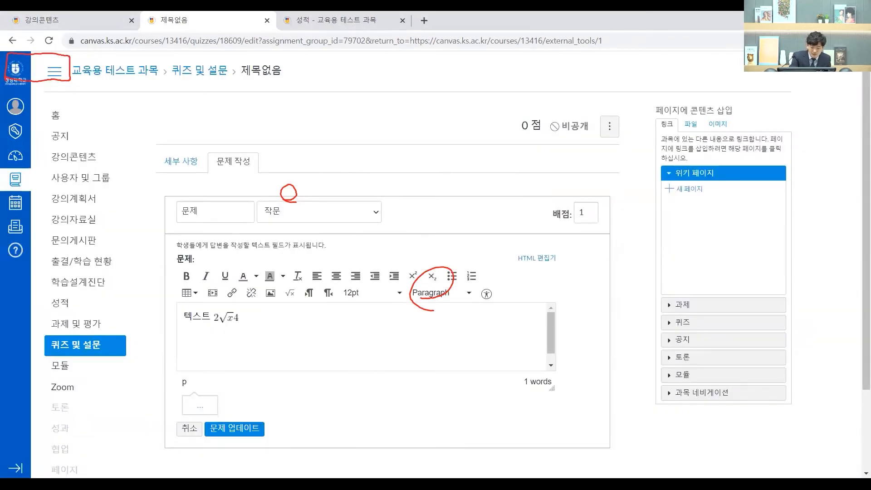
Reopen the inserted equation in the equation editor to view its LaTeX code, and close it without changes.
{"action": "left_click", "coordinate": [230, 320]}
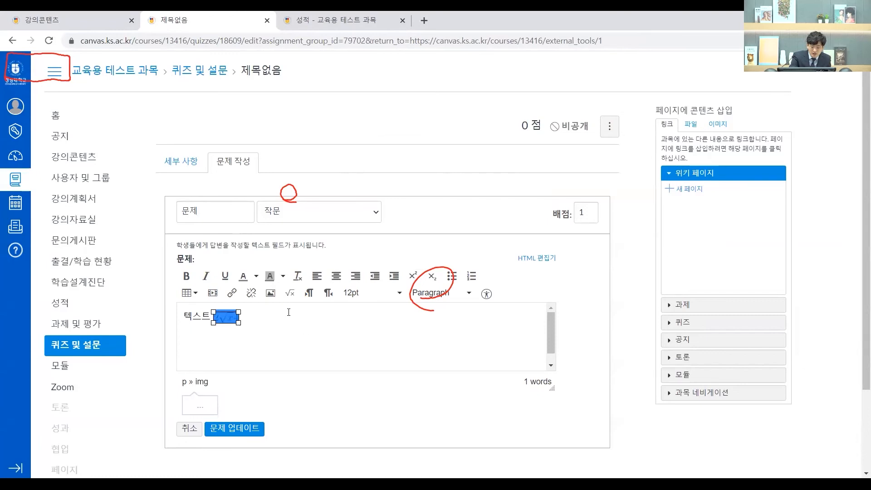
{"action": "left_click", "coordinate": [291, 294]}
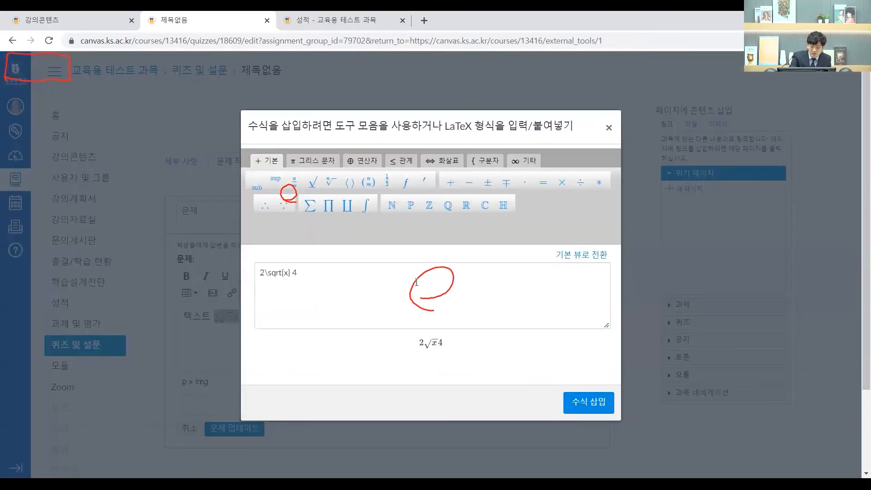
{"action": "left_click", "coordinate": [362, 273]}
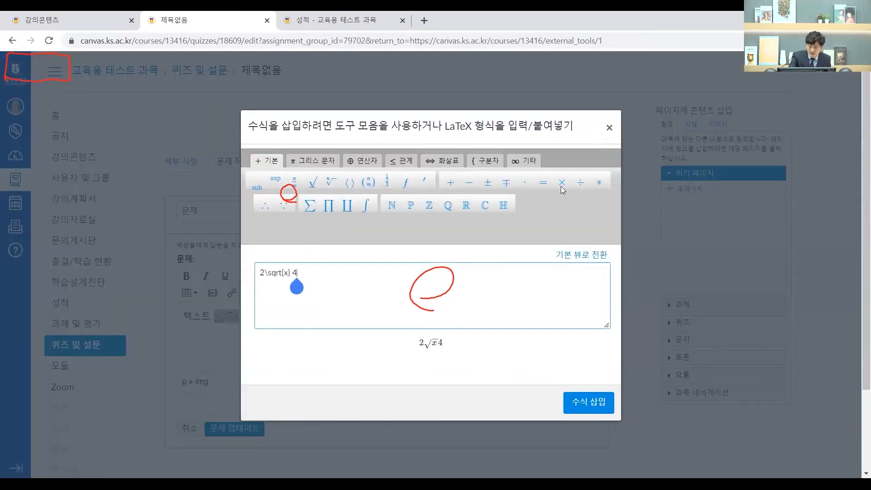
{"action": "left_click", "coordinate": [609, 130]}
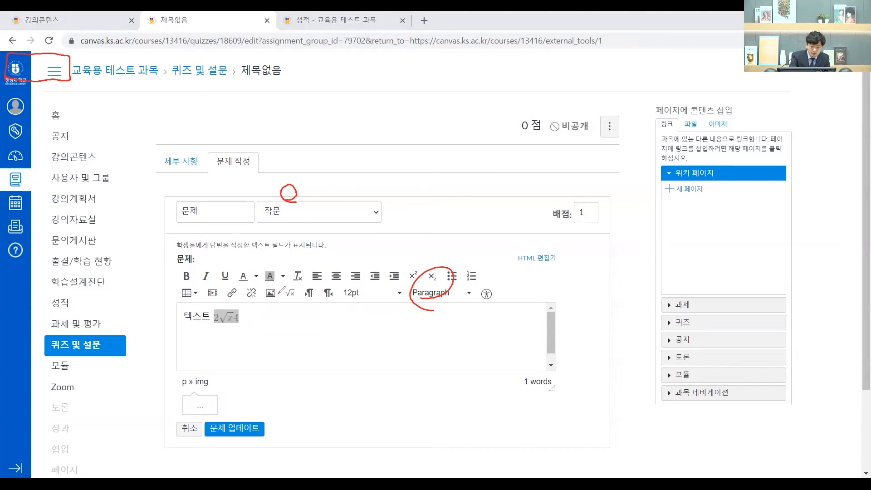
{"action": "mouse_move", "coordinate": [278, 286]}
{"action": "left_mouse_down"}
{"action": "mouse_move", "coordinate": [261, 308]}
{"action": "mouse_move", "coordinate": [288, 308]}
{"action": "left_mouse_up"}
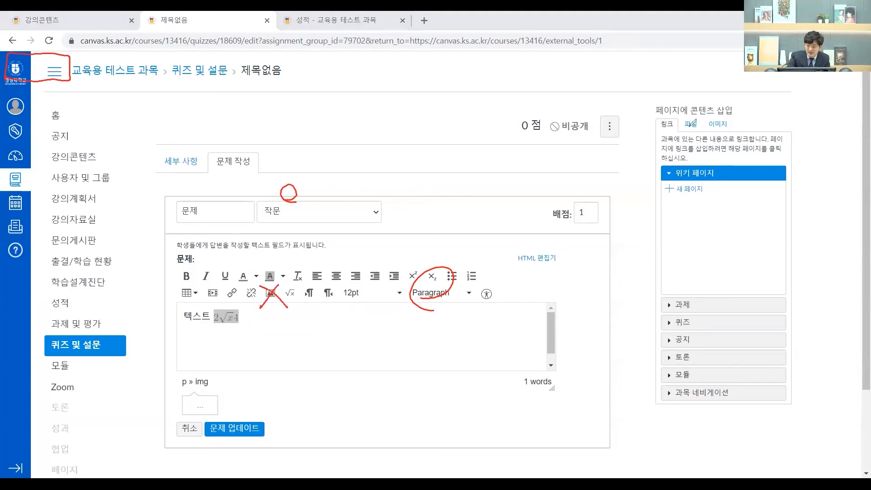
Open the new image upload form for course files, browse the USB drive for a file, and cancel the selection.
{"action": "mouse_move", "coordinate": [653, 95]}
{"action": "left_mouse_down"}
{"action": "mouse_move", "coordinate": [667, 263]}
{"action": "mouse_move", "coordinate": [653, 410]}
{"action": "mouse_move", "coordinate": [817, 292]}
{"action": "mouse_move", "coordinate": [792, 108]}
{"action": "mouse_move", "coordinate": [644, 97]}
{"action": "left_mouse_up"}
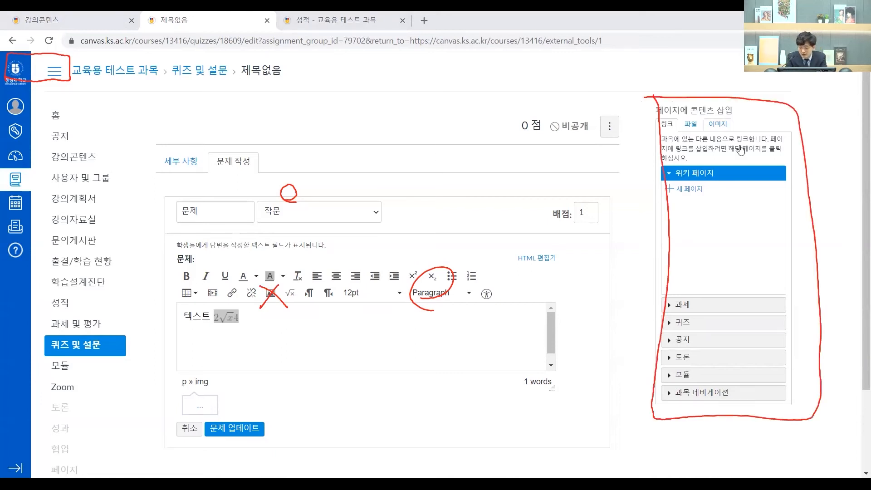
{"action": "left_click", "coordinate": [718, 124]}
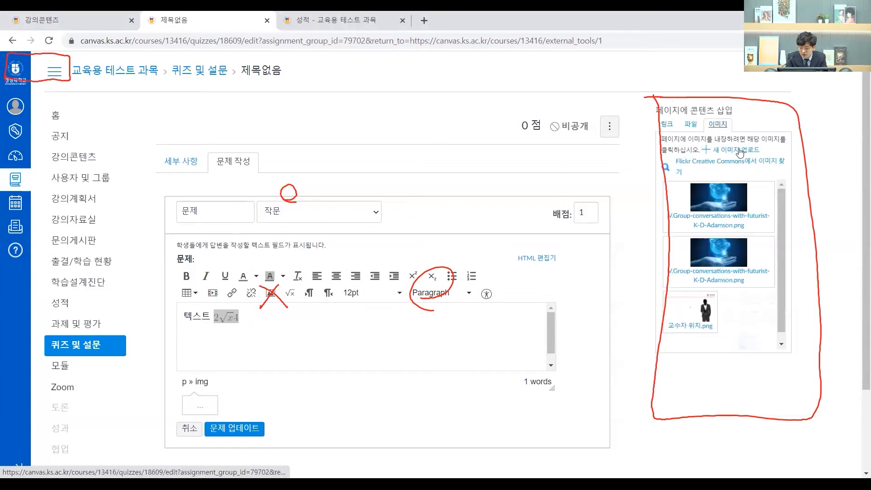
{"action": "left_click", "coordinate": [736, 150]}
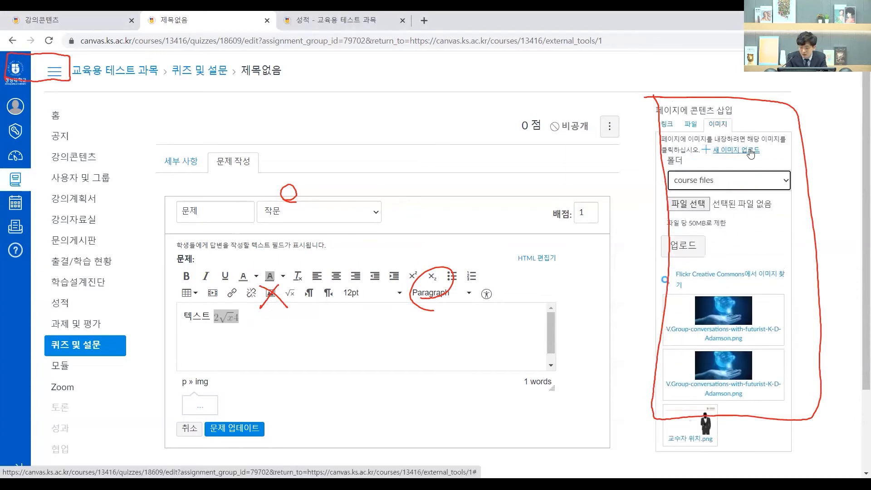
{"action": "left_click", "coordinate": [689, 204]}
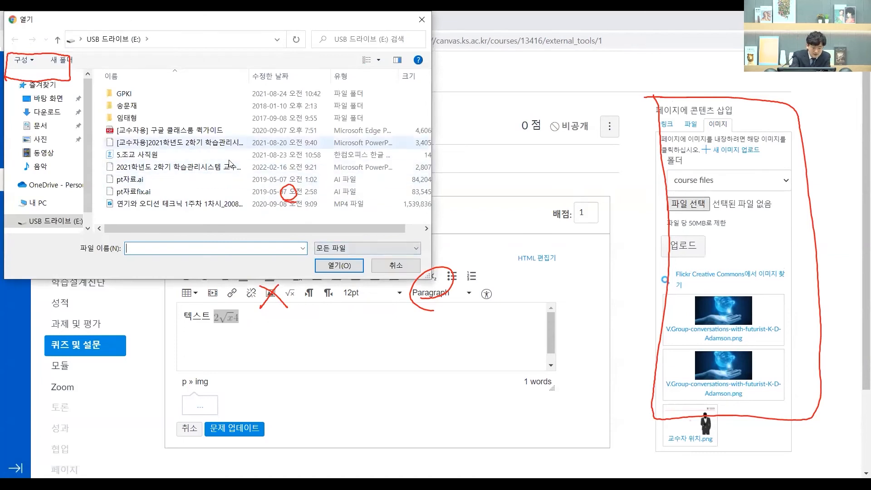
{"action": "left_click", "coordinate": [191, 203]}
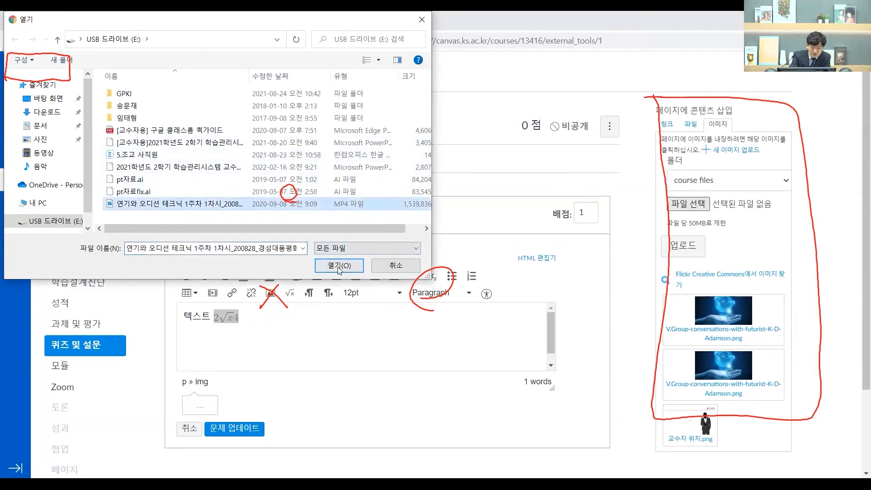
{"action": "left_click", "coordinate": [396, 269]}
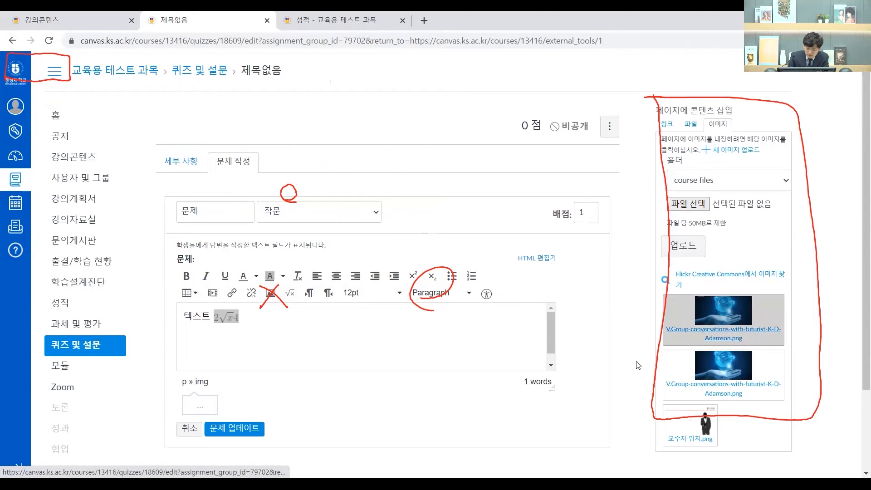
Try to insert one of the existing course images into the question text beside the equation.
{"action": "right_click", "coordinate": [215, 317]}
{"action": "left_click", "coordinate": [499, 332]}
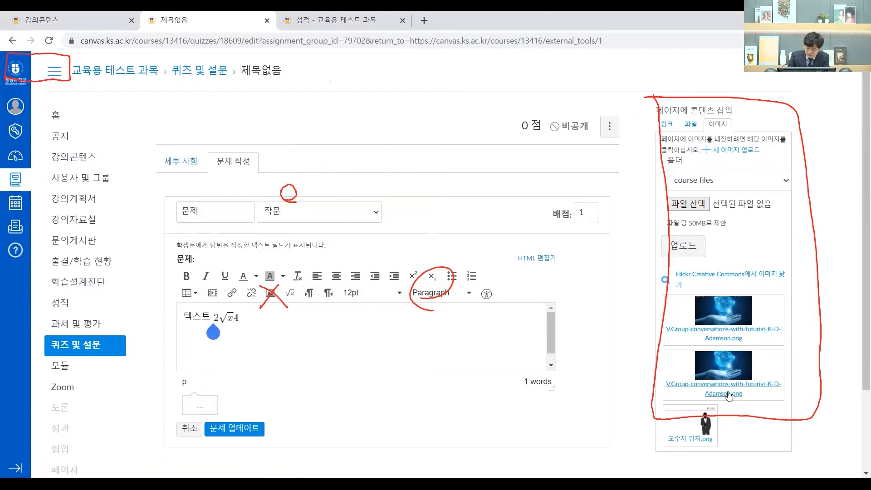
{"action": "left_click", "coordinate": [730, 390]}
{"action": "left_click", "coordinate": [727, 389]}
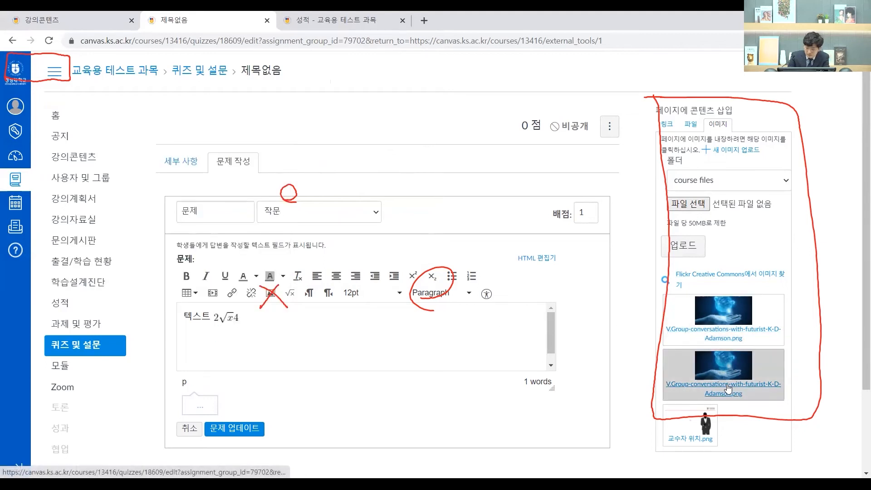
{"action": "left_click", "coordinate": [684, 247]}
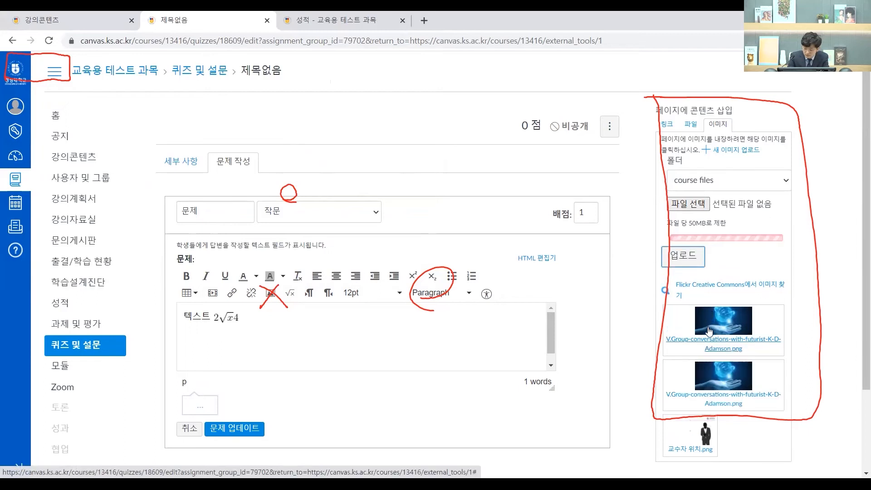
{"action": "left_click", "coordinate": [711, 332]}
Clear the text and equation from the question text.
{"action": "scroll", "coordinate": [711, 313], "scroll_direction": "down", "scroll_amount": 3}
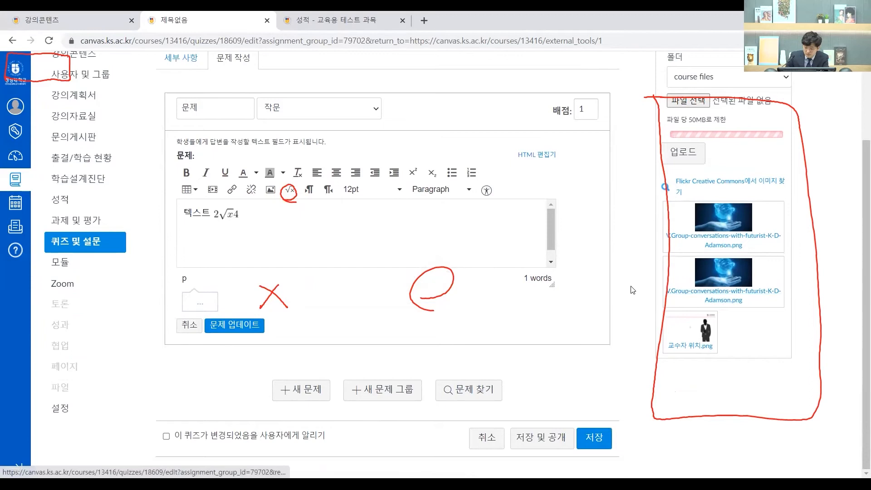
{"action": "scroll", "coordinate": [712, 297], "scroll_direction": "up", "scroll_amount": 2}
{"action": "left_click", "coordinate": [347, 280]}
{"action": "key", "text": "BackSpace"}
{"action": "key", "text": "BackSpace"}
{"action": "key", "text": "BackSpace"}
{"action": "key", "text": "BackSpace"}
{"action": "key", "text": "BackSpace"}
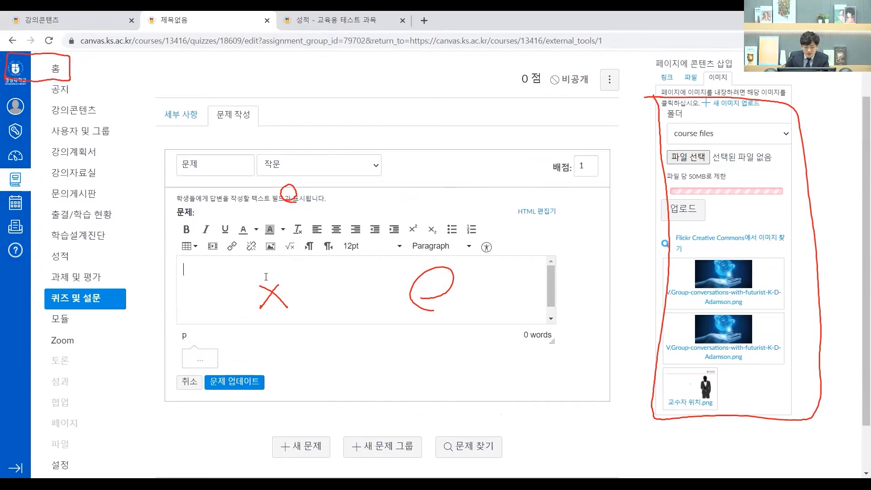
{"action": "scroll", "coordinate": [357, 290], "scroll_direction": "up", "scroll_amount": 1}
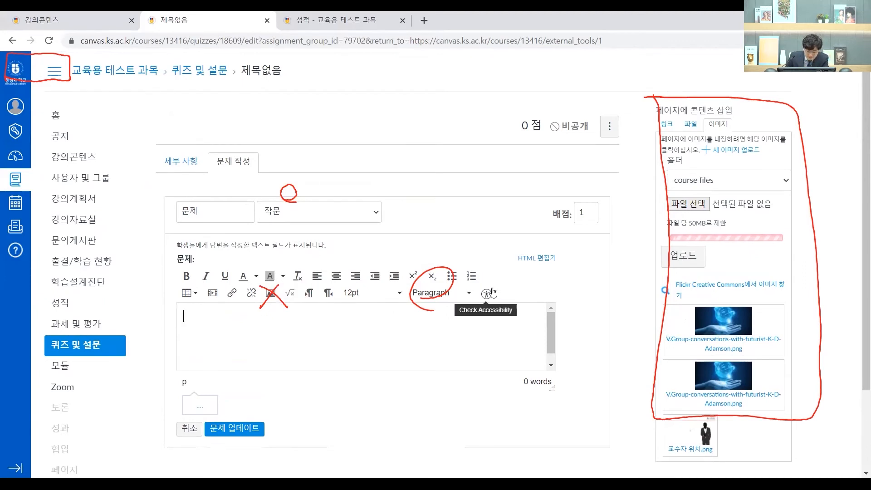
{"action": "left_click", "coordinate": [241, 345]}
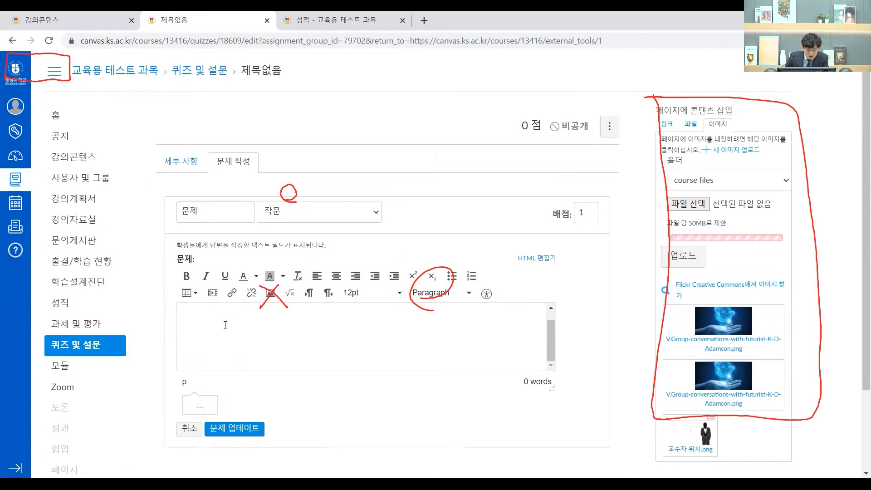
Change the question type to 객관식(정답 하나) and enter 정답 1 as the question text.
{"action": "left_click", "coordinate": [302, 205]}
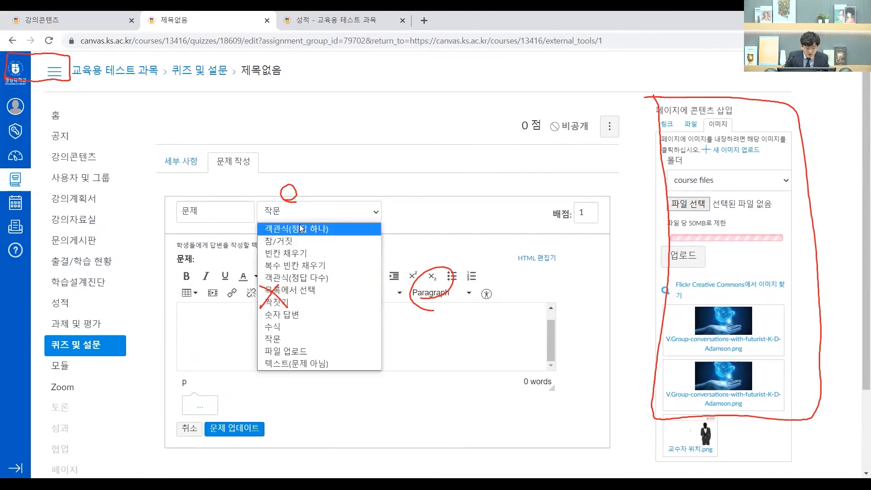
{"action": "left_click", "coordinate": [300, 227]}
{"action": "scroll", "coordinate": [295, 272], "scroll_direction": "down", "scroll_amount": 3}
{"action": "type", "text": "wp"}
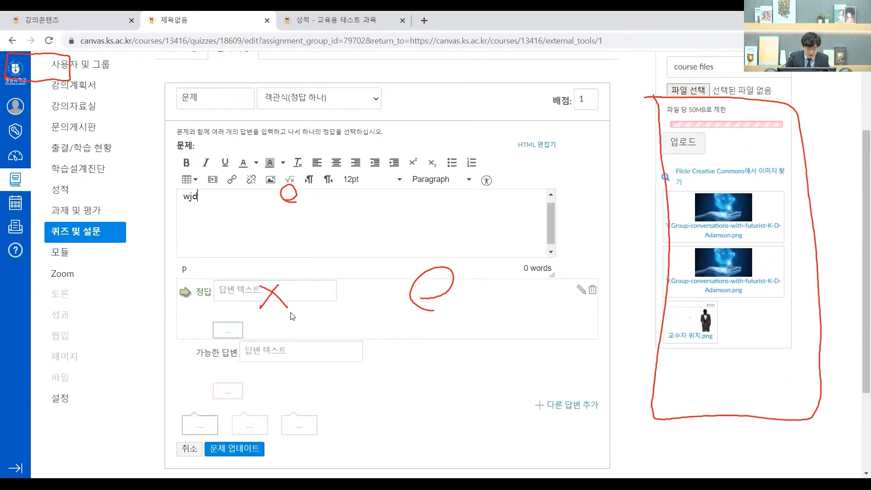
{"action": "key", "text": "BackSpace"}
{"action": "key", "text": "BackSpace"}
{"action": "type", "text": "정ㄷㅏㅂ 1"}
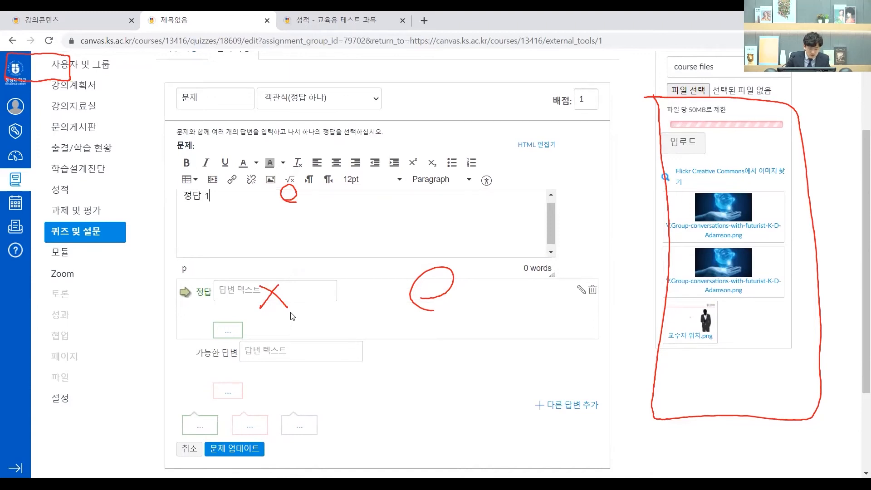
Add another answer option and fill in 1 as the correct answer and 2 and 3 as possible answers.
{"action": "left_click", "coordinate": [554, 404]}
{"action": "scroll", "coordinate": [492, 332], "scroll_direction": "down", "scroll_amount": 1}
{"action": "left_click", "coordinate": [273, 234]}
{"action": "type", "text": "1"}
{"action": "left_click", "coordinate": [331, 296]}
{"action": "type", "text": "2"}
{"action": "left_click", "coordinate": [340, 355]}
{"action": "type", "text": "3"}
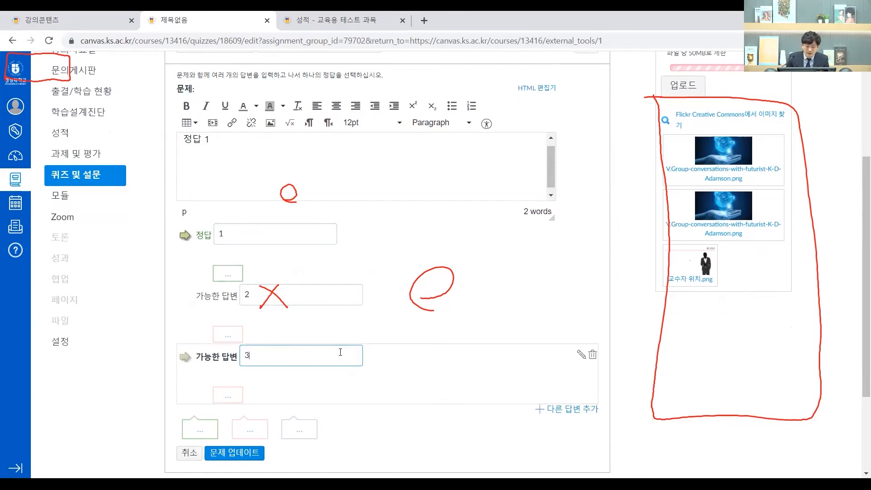
Mark answer 2 as the correct answer, and switch the correct answer back to 1.
{"action": "left_click", "coordinate": [185, 296]}
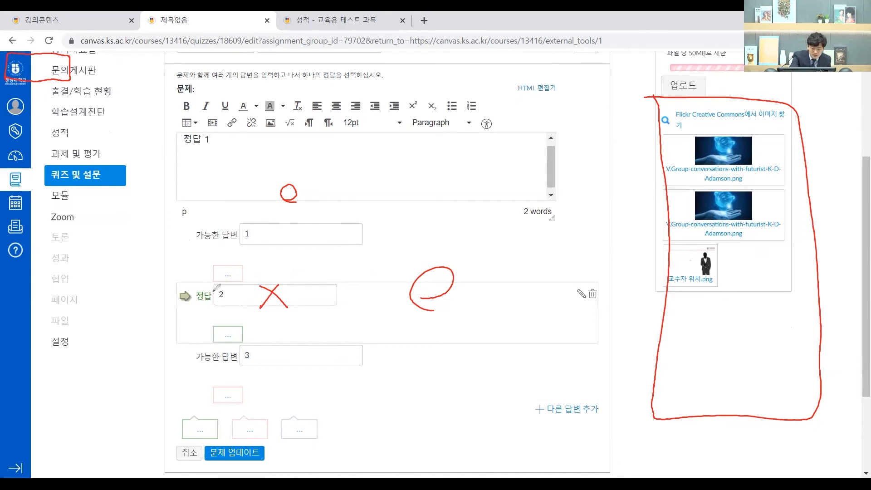
{"action": "left_click_drag", "start_coordinate": [196, 288], "coordinate": [198, 303]}
{"action": "mouse_move", "coordinate": [194, 242]}
{"action": "left_mouse_down"}
{"action": "mouse_move", "coordinate": [241, 245]}
{"action": "mouse_move", "coordinate": [187, 249]}
{"action": "left_mouse_up"}
{"action": "left_click_drag", "start_coordinate": [195, 345], "coordinate": [247, 349]}
{"action": "mouse_move", "coordinate": [196, 285]}
{"action": "left_mouse_down"}
{"action": "mouse_move", "coordinate": [173, 296]}
{"action": "mouse_move", "coordinate": [193, 312]}
{"action": "left_mouse_up"}
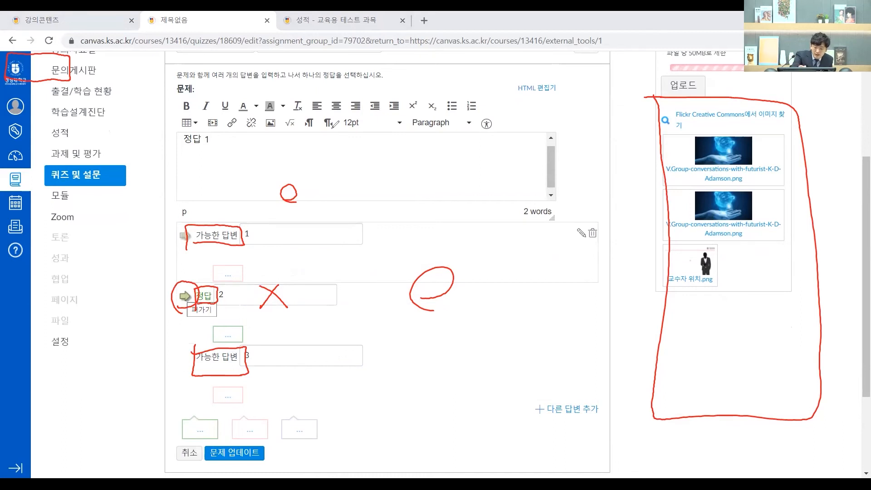
{"action": "left_click_drag", "start_coordinate": [180, 243], "coordinate": [191, 247]}
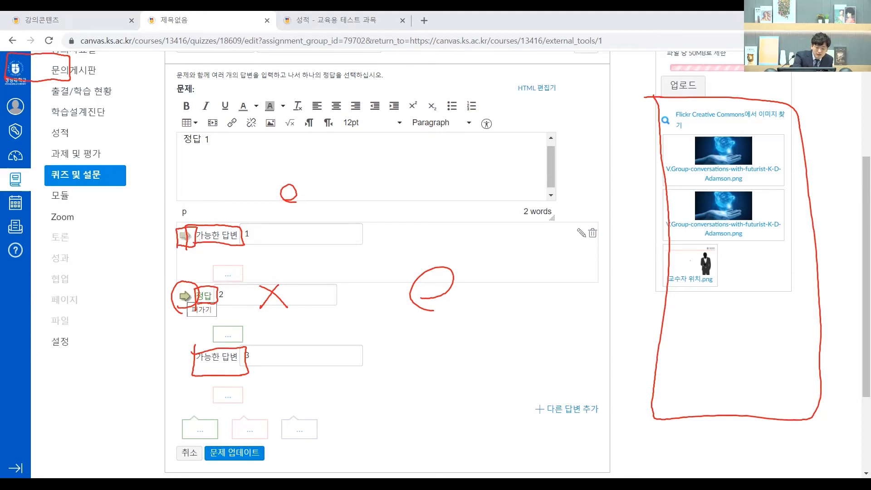
{"action": "left_click", "coordinate": [194, 233]}
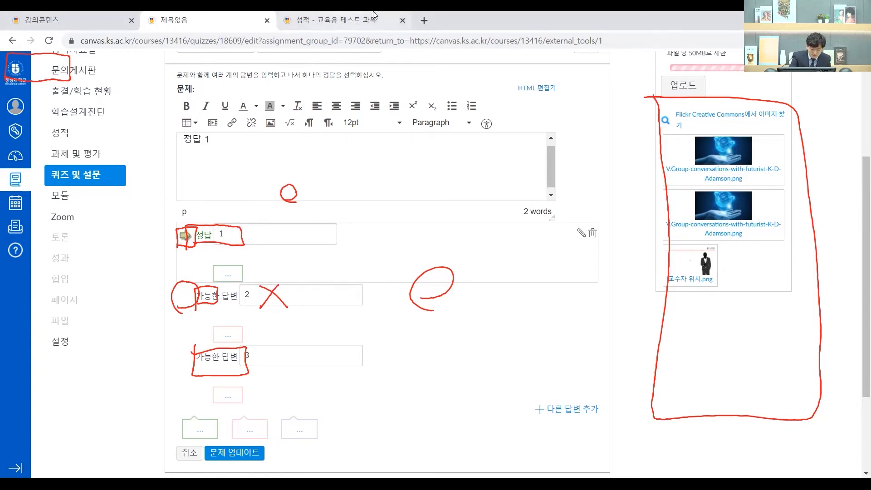
Open the question's 정답 의견 and 오답 의견 comment editors, and briefly check the comment editor of answer 3.
{"action": "mouse_move", "coordinate": [178, 411]}
{"action": "left_mouse_down"}
{"action": "mouse_move", "coordinate": [176, 434]}
{"action": "mouse_move", "coordinate": [338, 442]}
{"action": "mouse_move", "coordinate": [211, 406]}
{"action": "mouse_move", "coordinate": [177, 407]}
{"action": "left_mouse_up"}
{"action": "mouse_move", "coordinate": [197, 436]}
{"action": "left_mouse_down"}
{"action": "mouse_move", "coordinate": [182, 414]}
{"action": "mouse_move", "coordinate": [195, 443]}
{"action": "left_mouse_up"}
{"action": "mouse_move", "coordinate": [272, 424]}
{"action": "left_mouse_down"}
{"action": "mouse_move", "coordinate": [258, 438]}
{"action": "mouse_move", "coordinate": [322, 438]}
{"action": "left_mouse_up"}
{"action": "left_click_drag", "start_coordinate": [329, 407], "coordinate": [285, 452]}
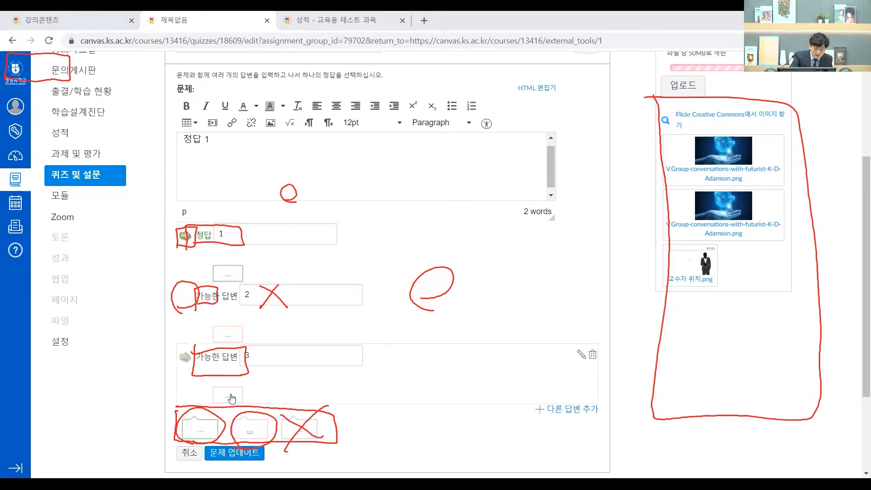
{"action": "left_click", "coordinate": [199, 429]}
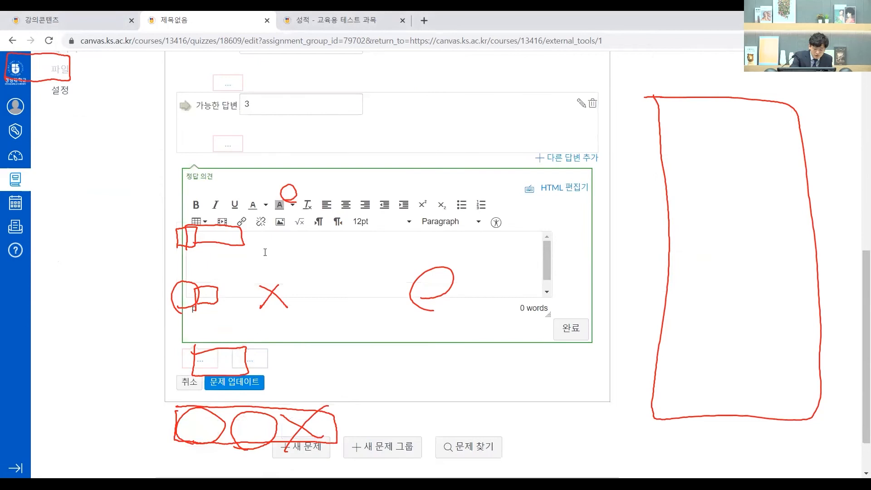
{"action": "left_click", "coordinate": [229, 145]}
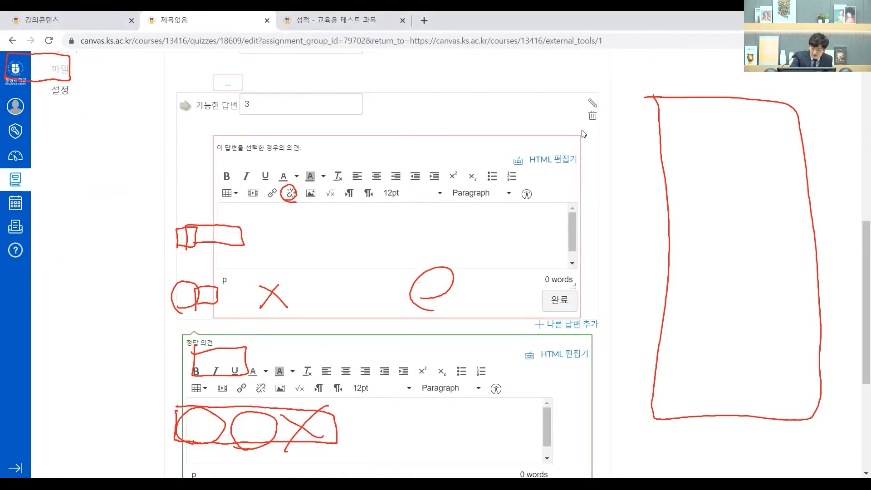
{"action": "left_click", "coordinate": [563, 299]}
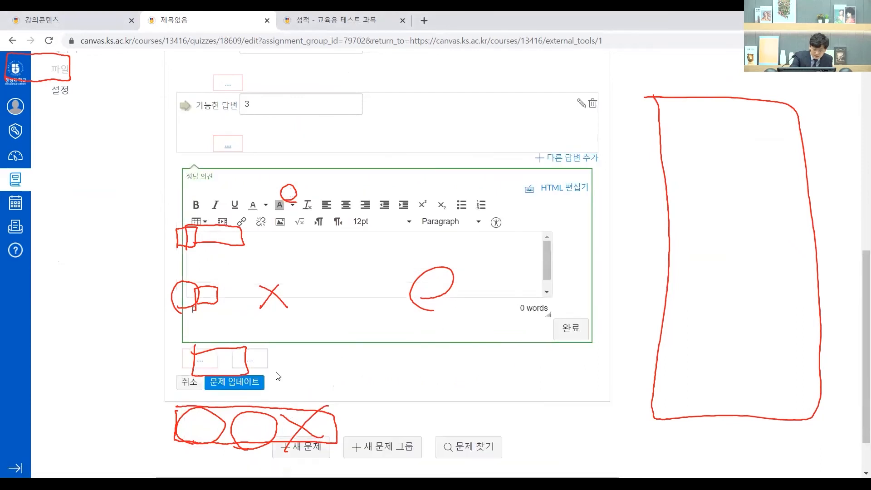
{"action": "left_click", "coordinate": [214, 359]}
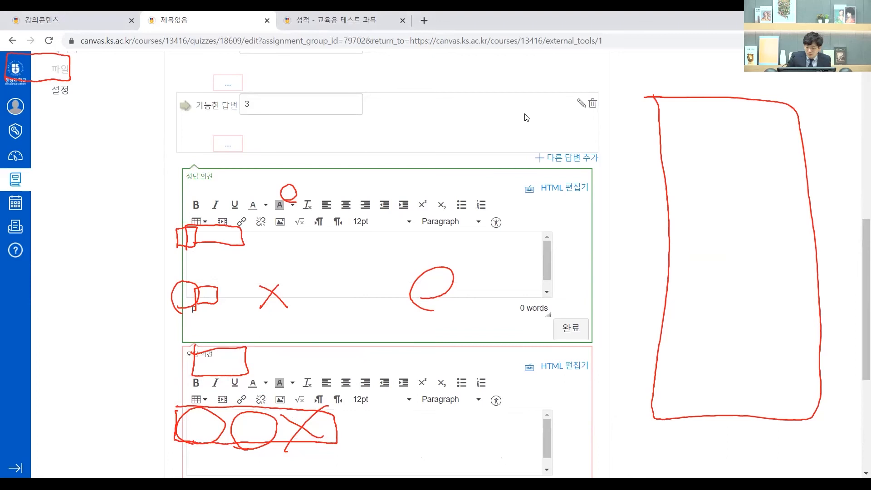
{"action": "key", "text": "Escape"}
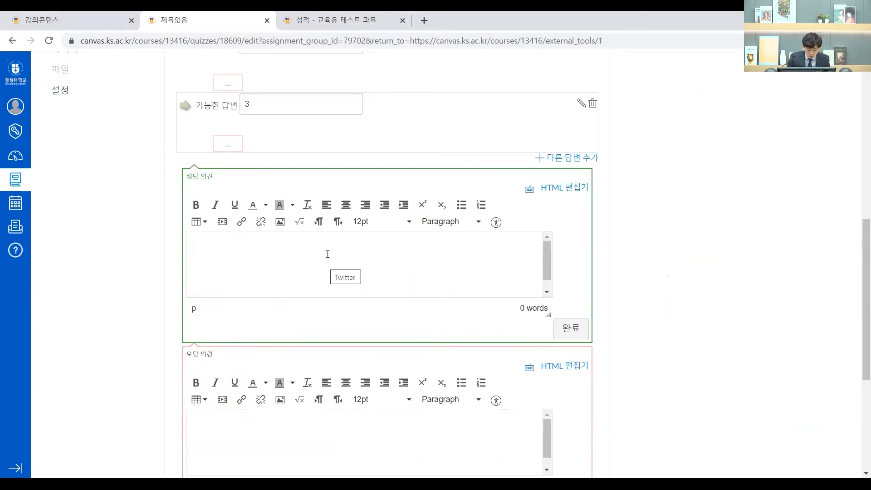
Enter 해설 as the 정답 의견 comment, copy it into the 오답 의견 comment, and finish both comments.
{"action": "type", "text": "해설"}
{"action": "key", "text": "shift+Home"}
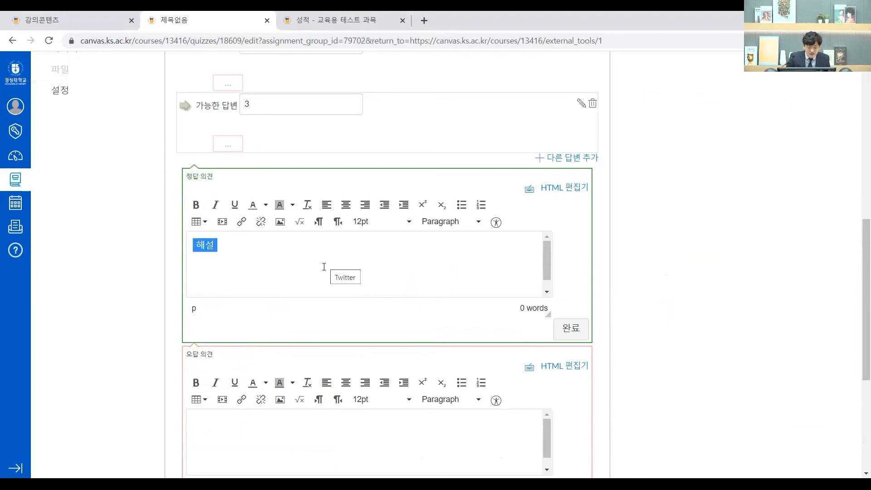
{"action": "key", "text": "ctrl+c"}
{"action": "left_click", "coordinate": [400, 430]}
{"action": "key", "text": "ctrl+v"}
{"action": "left_click", "coordinate": [571, 328]}
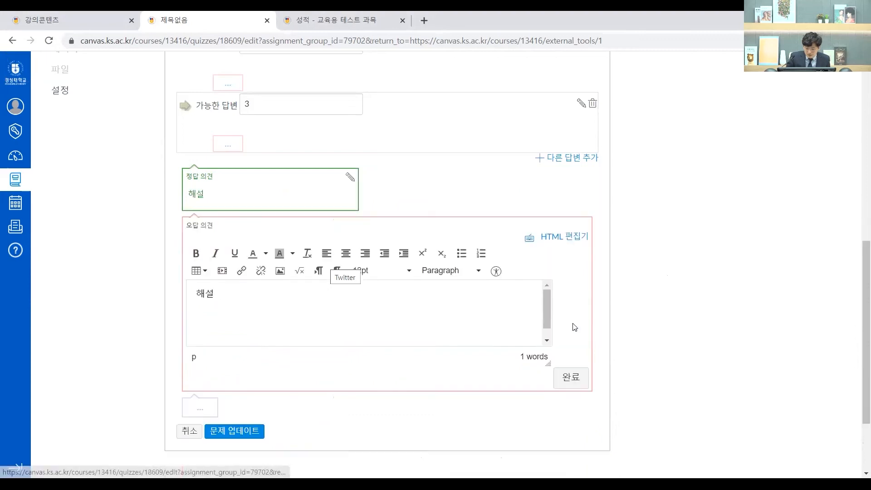
{"action": "left_click", "coordinate": [571, 379]}
{"action": "left_click_drag", "start_coordinate": [196, 251], "coordinate": [224, 251]}
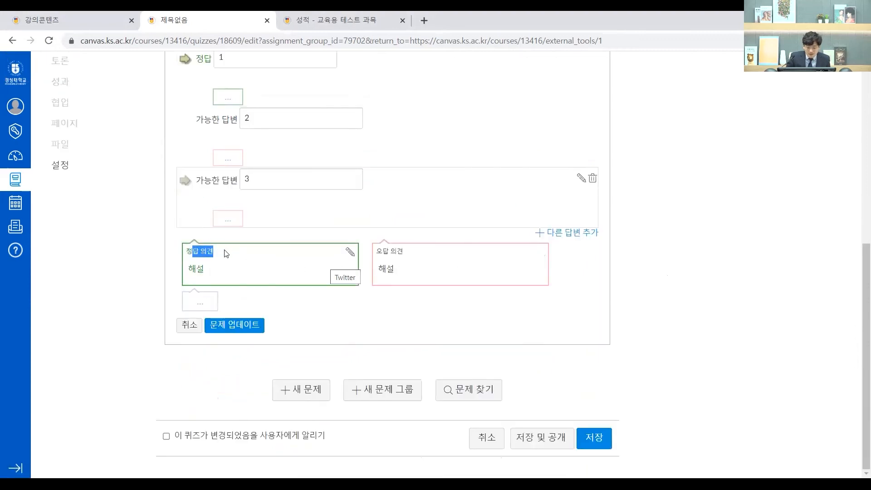
{"action": "left_click_drag", "start_coordinate": [369, 251], "coordinate": [402, 257]}
{"action": "left_click", "coordinate": [401, 268]}
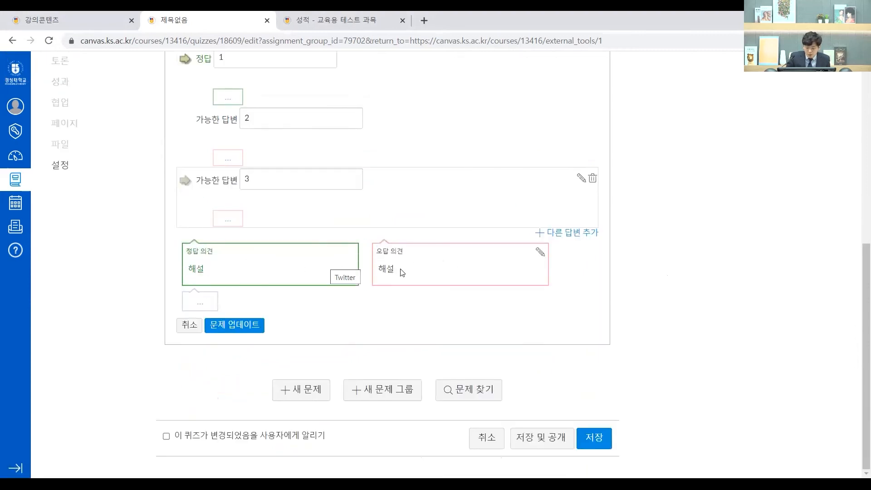
Update the multiple-choice question to store it in the quiz, and save and publish the quiz.
{"action": "scroll", "coordinate": [402, 273], "scroll_direction": "up", "scroll_amount": 3}
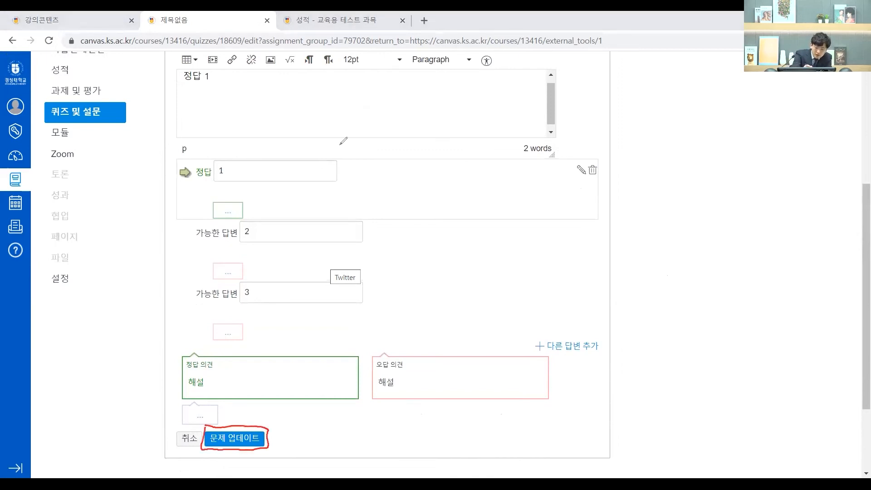
{"action": "left_click", "coordinate": [248, 441]}
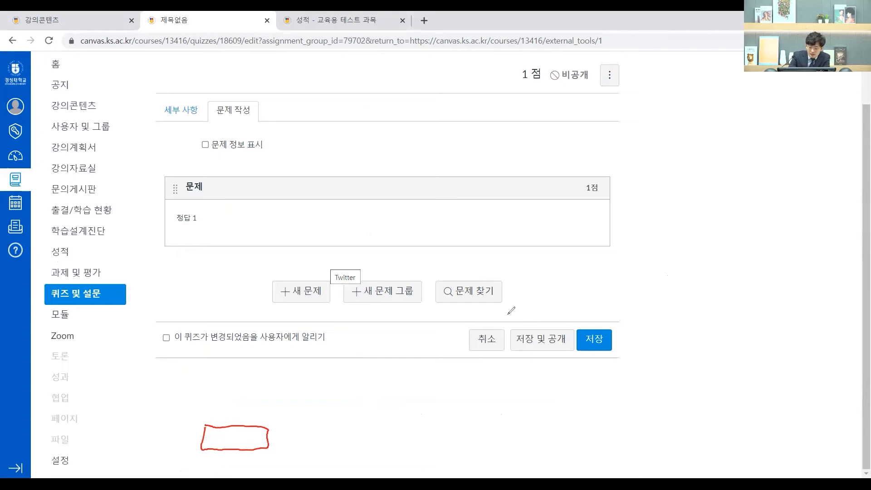
{"action": "left_click_drag", "start_coordinate": [507, 316], "coordinate": [515, 322]}
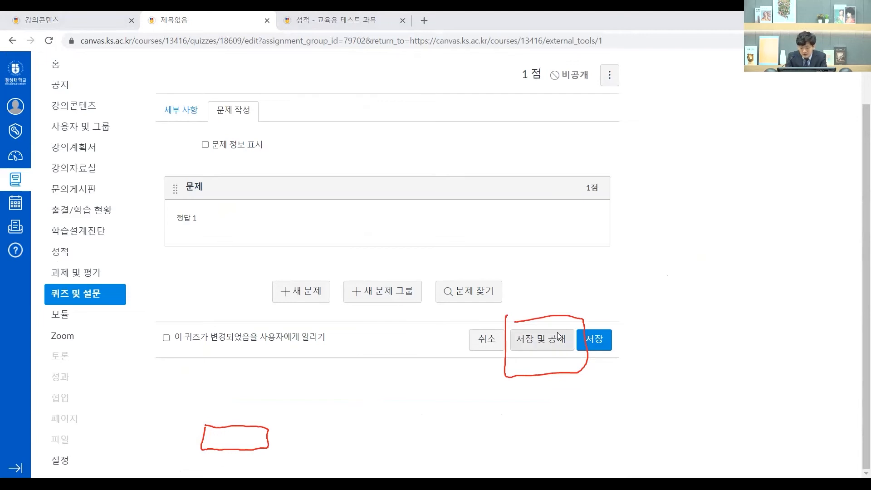
{"action": "left_click", "coordinate": [560, 338]}
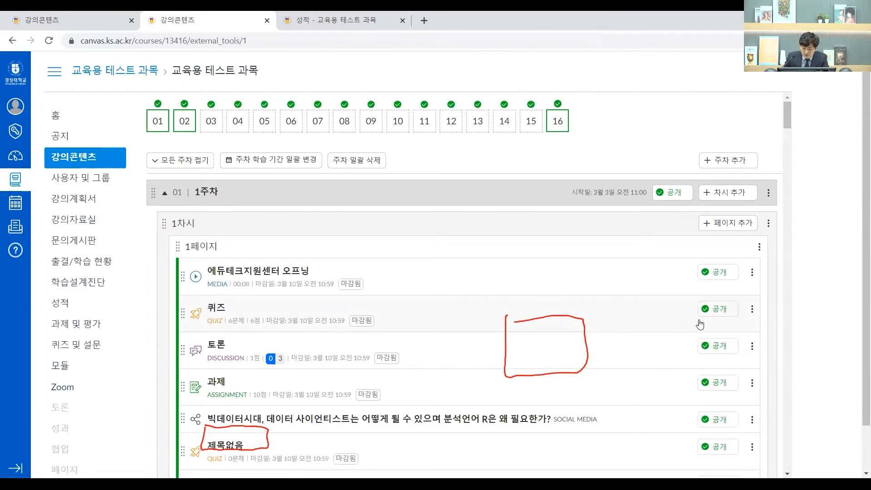
Open the 퀴즈 quiz in week 1 for editing and open its first question in the question editor.
{"action": "left_click", "coordinate": [397, 325]}
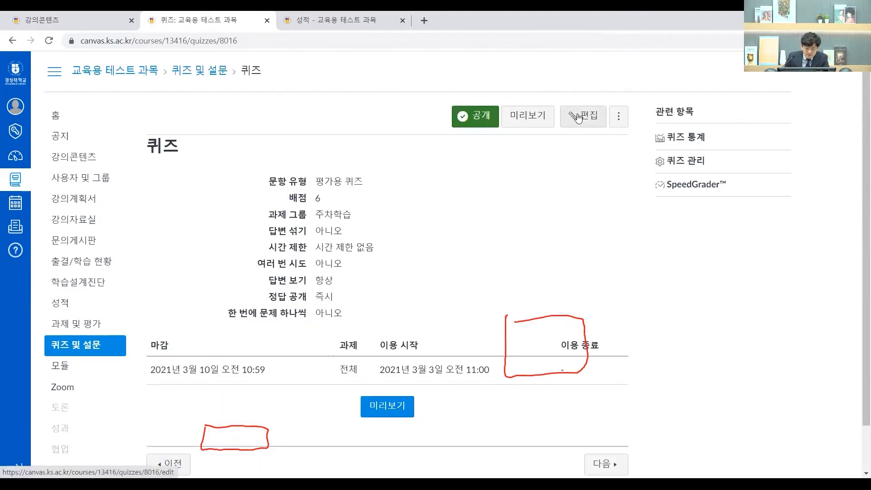
{"action": "left_click", "coordinate": [575, 120]}
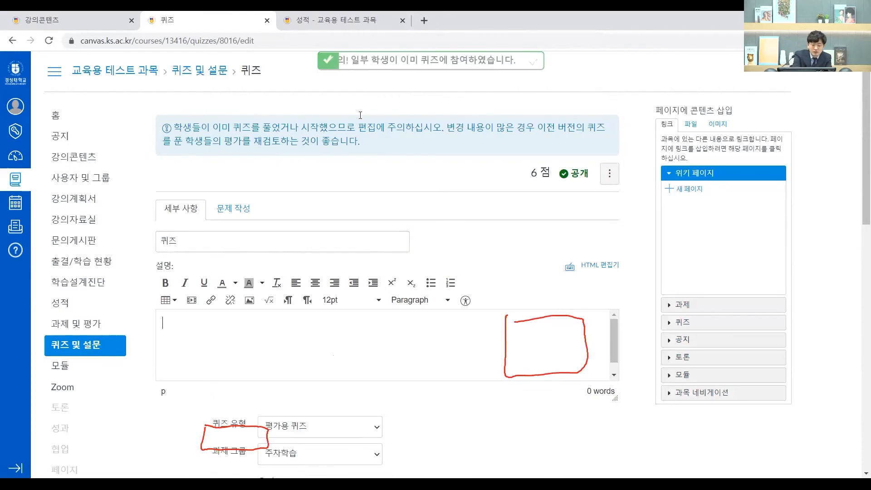
{"action": "mouse_move", "coordinate": [153, 110]}
{"action": "left_mouse_down"}
{"action": "mouse_move", "coordinate": [377, 166]}
{"action": "mouse_move", "coordinate": [599, 159]}
{"action": "mouse_move", "coordinate": [509, 107]}
{"action": "mouse_move", "coordinate": [156, 126]}
{"action": "left_mouse_up"}
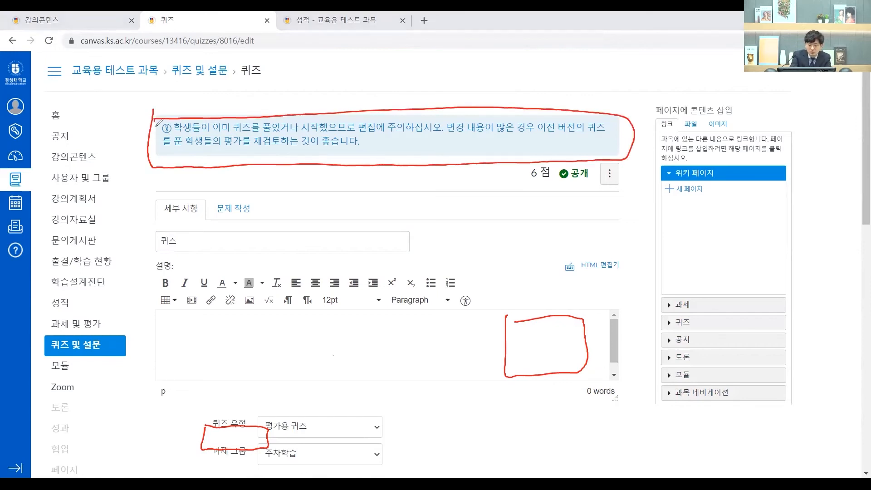
{"action": "left_click", "coordinate": [233, 209]}
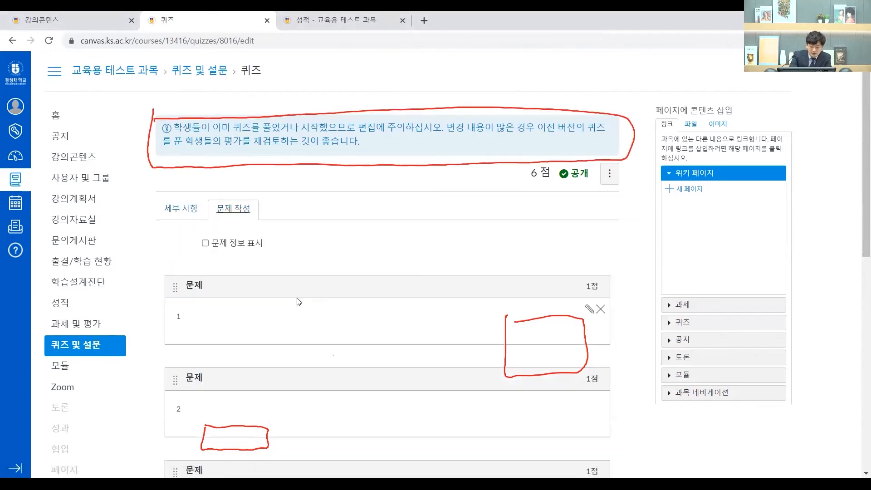
{"action": "left_click", "coordinate": [589, 309]}
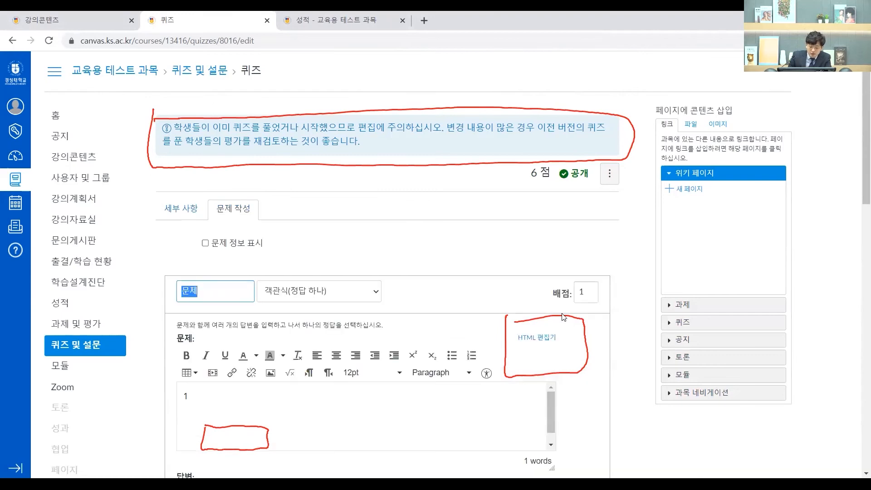
{"action": "scroll", "coordinate": [322, 313], "scroll_direction": "down", "scroll_amount": 5}
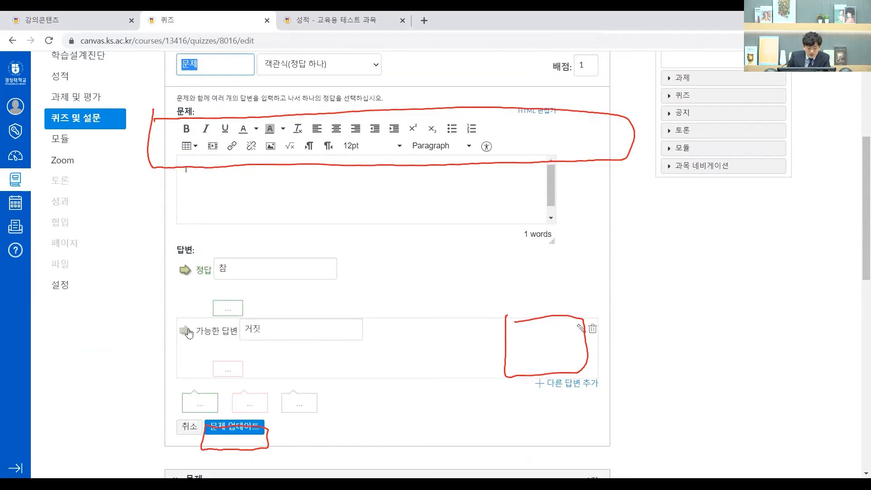
Mark 거짓 as the first question's correct answer and apply the regrade option 정답에만 점수 주기.
{"action": "left_click", "coordinate": [188, 330]}
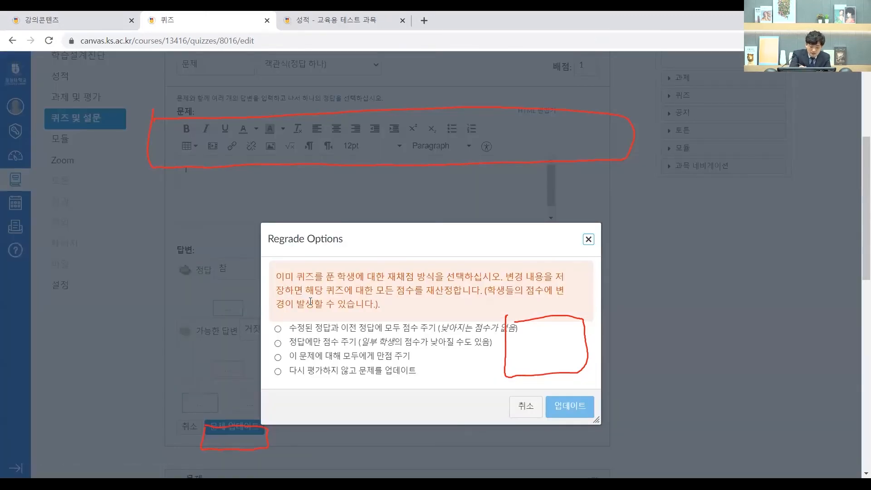
{"action": "left_click_drag", "start_coordinate": [265, 226], "coordinate": [275, 226]}
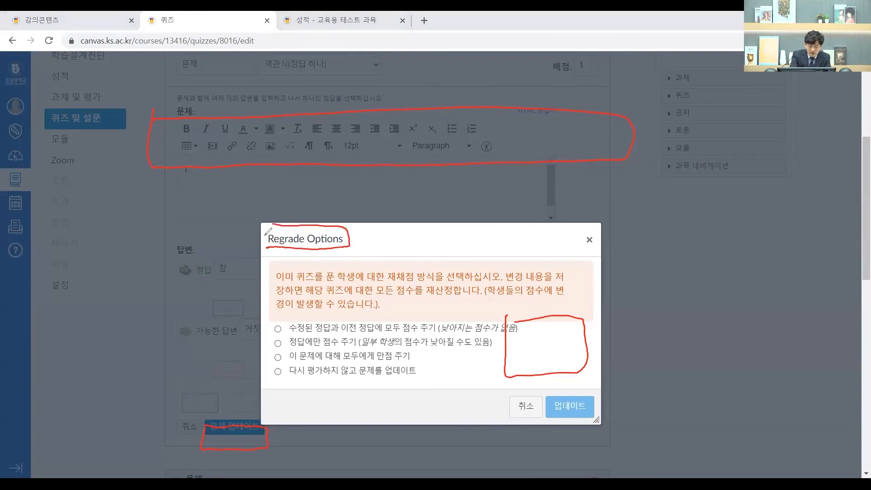
{"action": "left_click_drag", "start_coordinate": [273, 287], "coordinate": [436, 284]}
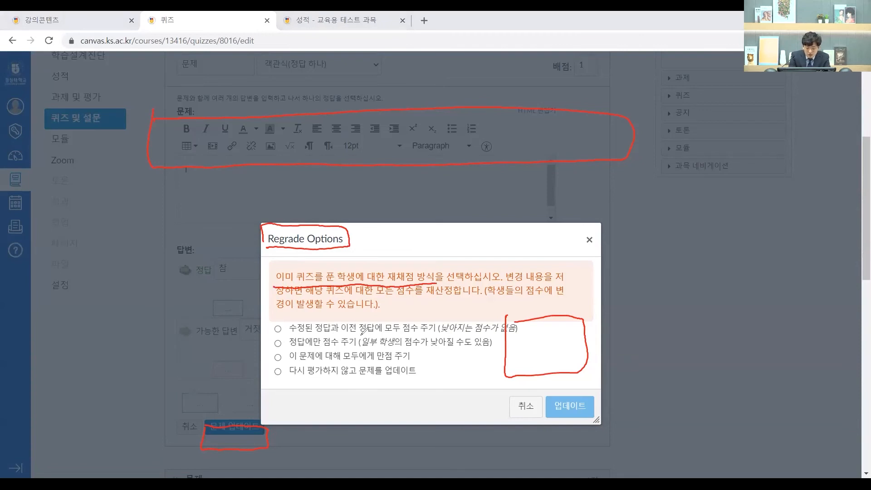
{"action": "left_click_drag", "start_coordinate": [525, 321], "coordinate": [505, 330]}
{"action": "left_click_drag", "start_coordinate": [411, 356], "coordinate": [420, 353]}
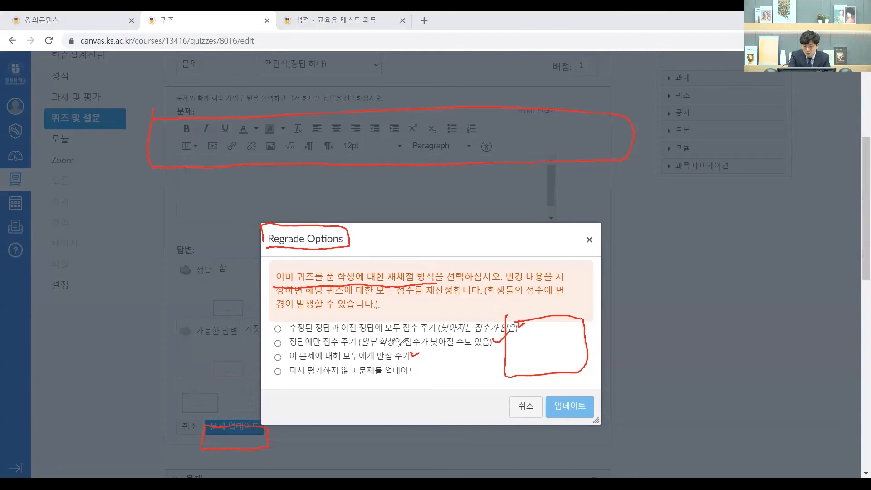
{"action": "key", "text": "e"}
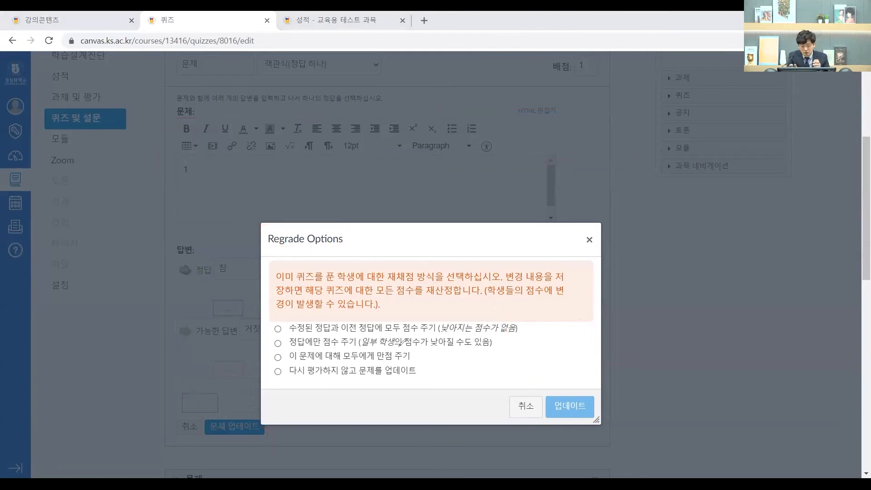
{"action": "mouse_move", "coordinate": [273, 346]}
{"action": "left_mouse_down"}
{"action": "mouse_move", "coordinate": [461, 347]}
{"action": "mouse_move", "coordinate": [402, 329]}
{"action": "mouse_move", "coordinate": [272, 351]}
{"action": "left_mouse_up"}
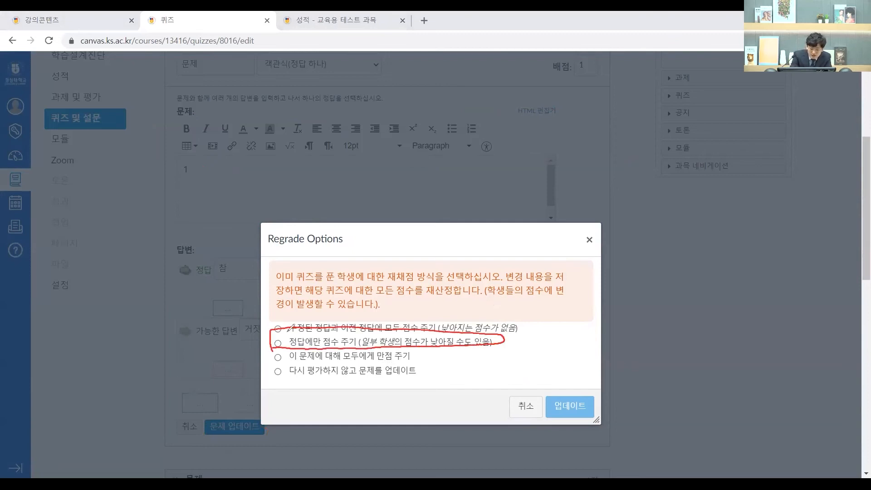
{"action": "left_click", "coordinate": [575, 407]}
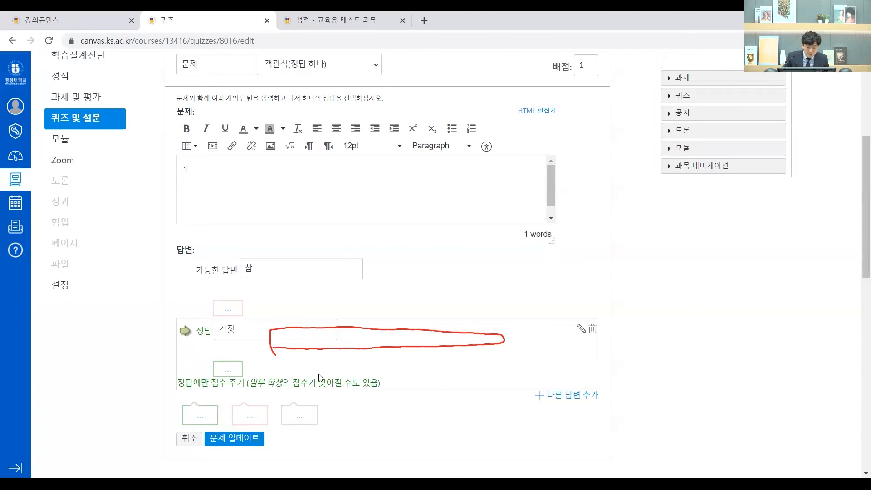
Update the first question with its new correct answer and save the quiz.
{"action": "left_click", "coordinate": [243, 439]}
{"action": "scroll", "coordinate": [376, 376], "scroll_direction": "down", "scroll_amount": 10}
{"action": "left_click", "coordinate": [593, 439]}
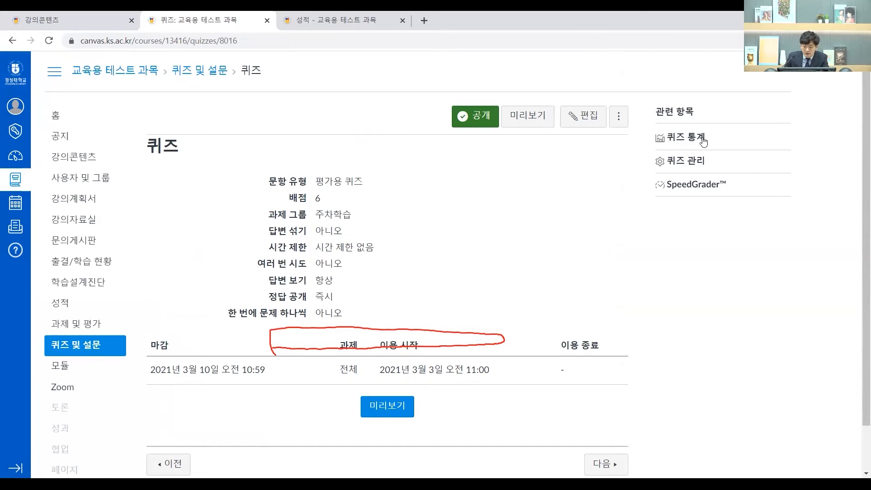
Open the quiz statistics and examine the score summary and the analysis of each question.
{"action": "left_click_drag", "start_coordinate": [702, 122], "coordinate": [718, 108]}
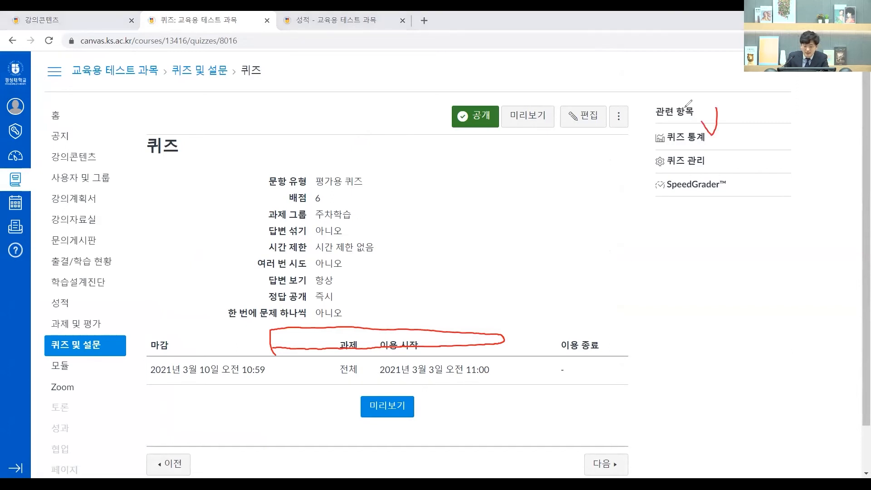
{"action": "left_click", "coordinate": [693, 137]}
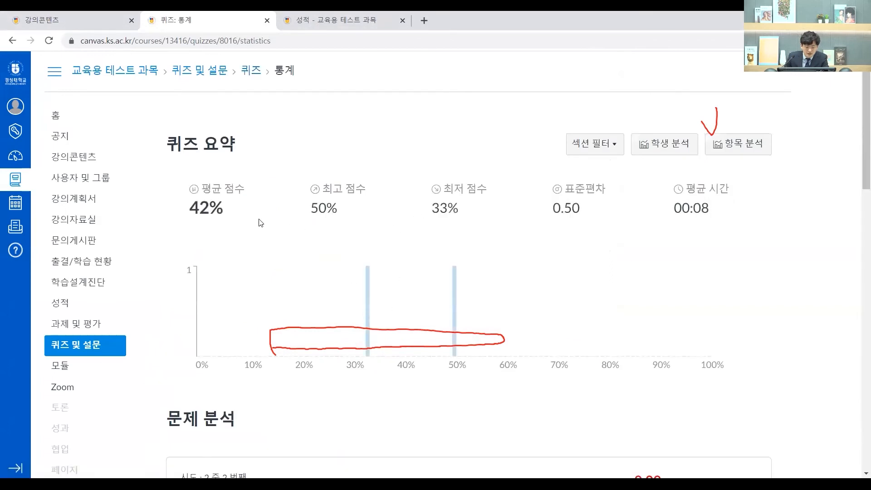
{"action": "left_click_drag", "start_coordinate": [212, 208], "coordinate": [263, 208]}
{"action": "left_click_drag", "start_coordinate": [447, 209], "coordinate": [428, 209]}
{"action": "scroll", "coordinate": [579, 243], "scroll_direction": "down", "scroll_amount": 7}
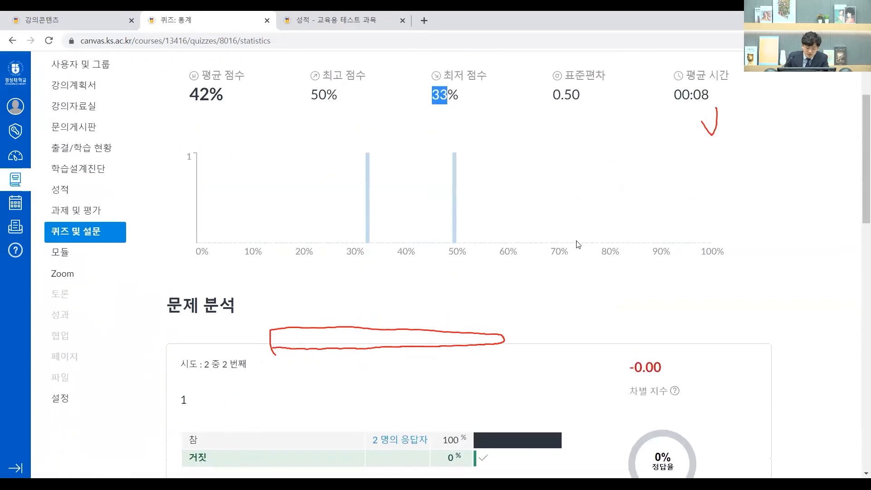
{"action": "scroll", "coordinate": [590, 240], "scroll_direction": "up", "scroll_amount": 3}
{"action": "scroll", "coordinate": [637, 245], "scroll_direction": "down", "scroll_amount": 12}
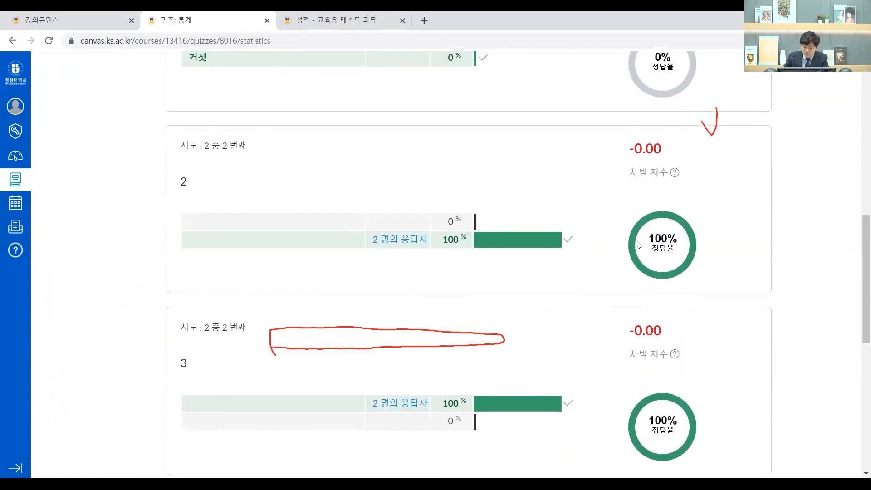
{"action": "scroll", "coordinate": [630, 247], "scroll_direction": "down", "scroll_amount": 1}
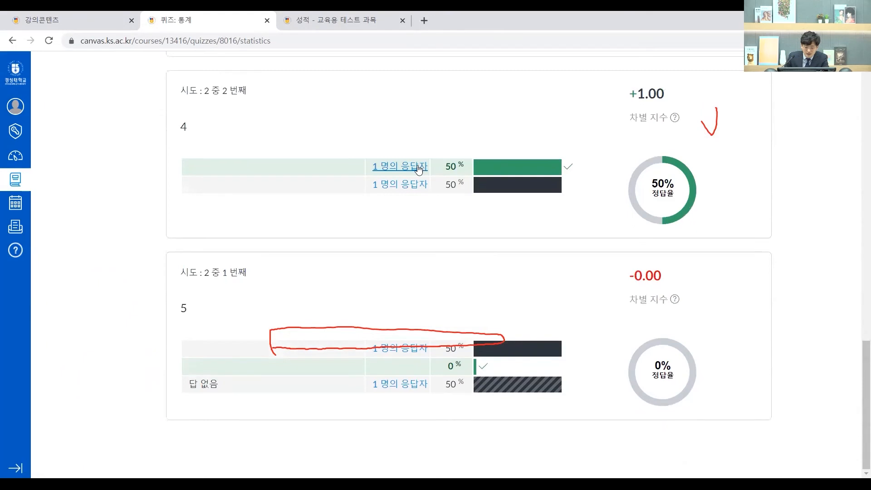
View the respondents for each of the two answers to question 4, and close the respondent lists.
{"action": "left_click", "coordinate": [419, 169]}
{"action": "left_click", "coordinate": [560, 239]}
{"action": "left_click", "coordinate": [411, 186]}
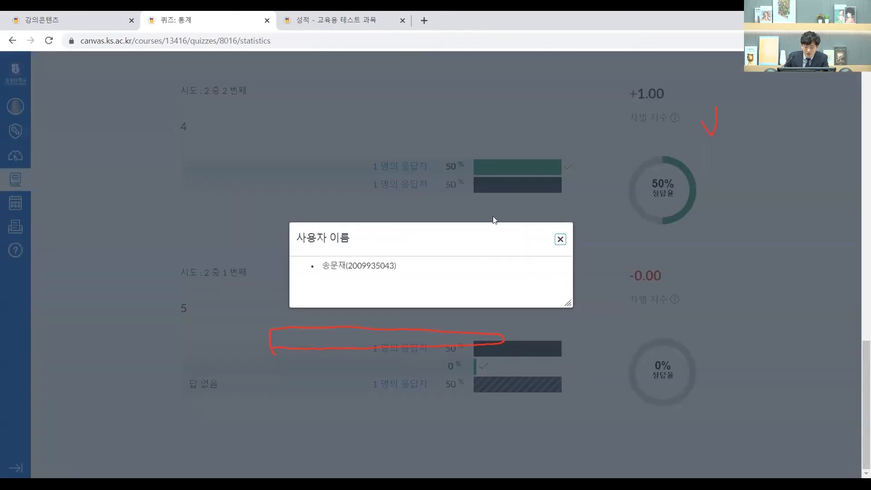
{"action": "left_click", "coordinate": [560, 240]}
{"action": "scroll", "coordinate": [558, 244], "scroll_direction": "up", "scroll_amount": 15}
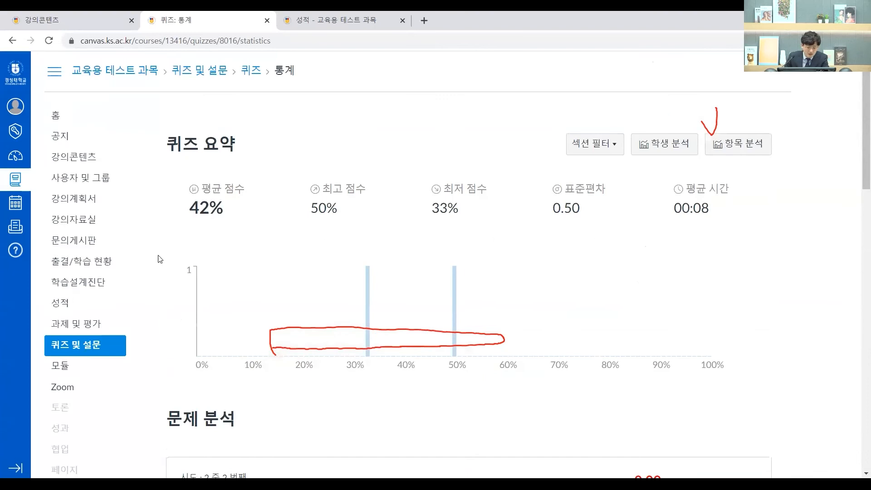
Return to 강의콘텐츠, open 사용자 및 그룹, and examine the members' roles, departments and login IDs.
{"action": "left_click", "coordinate": [99, 167]}
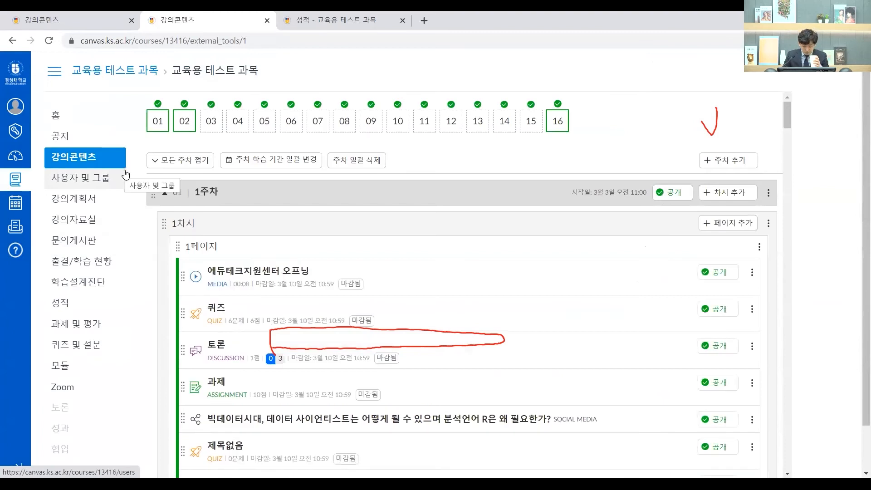
{"action": "left_click", "coordinate": [110, 183]}
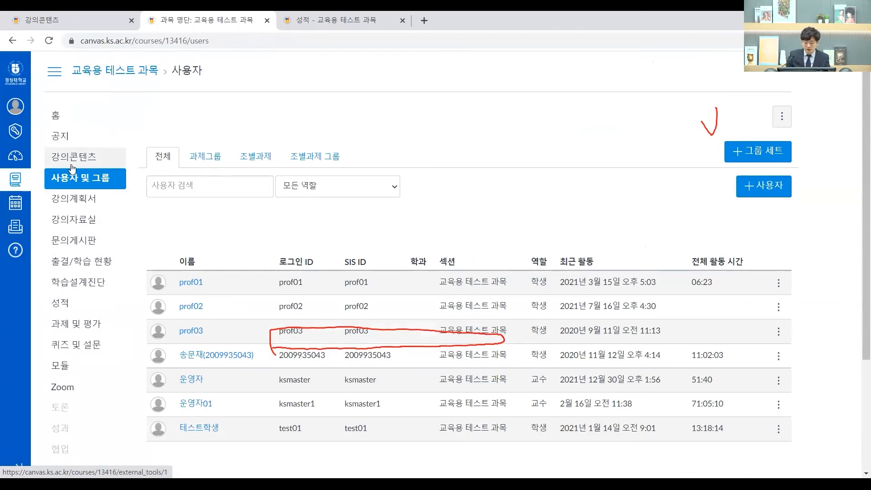
{"action": "key", "text": "Escape"}
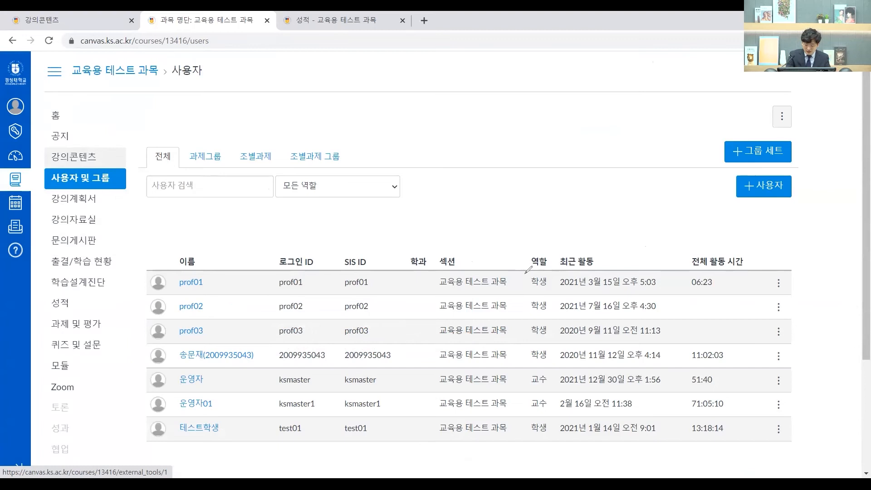
{"action": "left_click_drag", "start_coordinate": [525, 273], "coordinate": [535, 271]}
{"action": "mouse_move", "coordinate": [527, 370]}
{"action": "left_mouse_down"}
{"action": "mouse_move", "coordinate": [530, 381]}
{"action": "mouse_move", "coordinate": [539, 366]}
{"action": "left_mouse_up"}
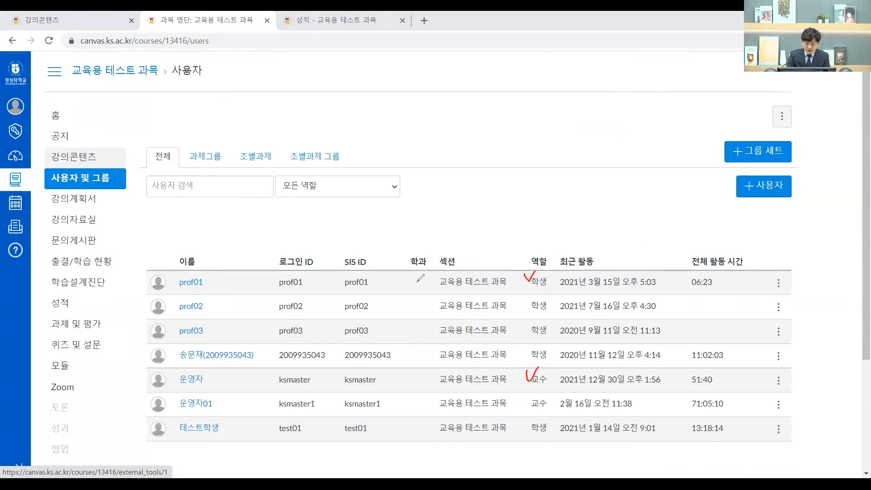
{"action": "mouse_move", "coordinate": [401, 275]}
{"action": "left_mouse_down"}
{"action": "mouse_move", "coordinate": [400, 290]}
{"action": "mouse_move", "coordinate": [434, 273]}
{"action": "mouse_move", "coordinate": [402, 271]}
{"action": "left_mouse_up"}
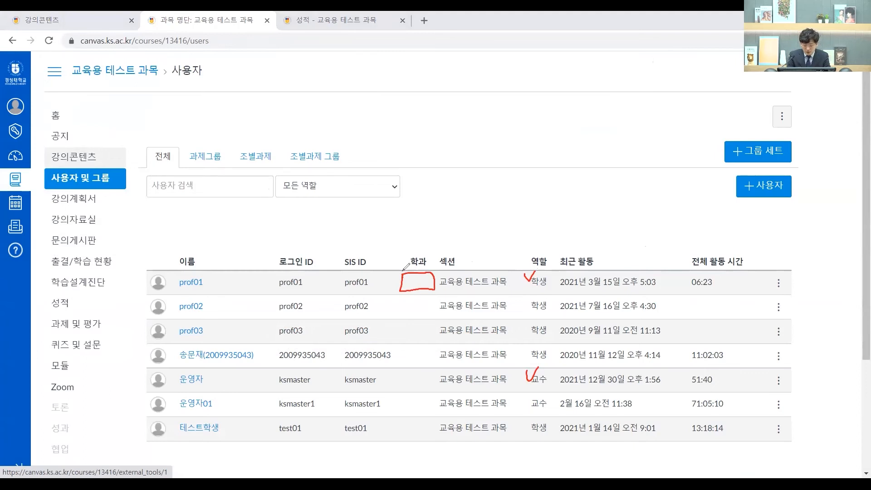
{"action": "mouse_move", "coordinate": [413, 339]}
{"action": "left_mouse_down"}
{"action": "mouse_move", "coordinate": [406, 319]}
{"action": "mouse_move", "coordinate": [400, 324]}
{"action": "left_mouse_up"}
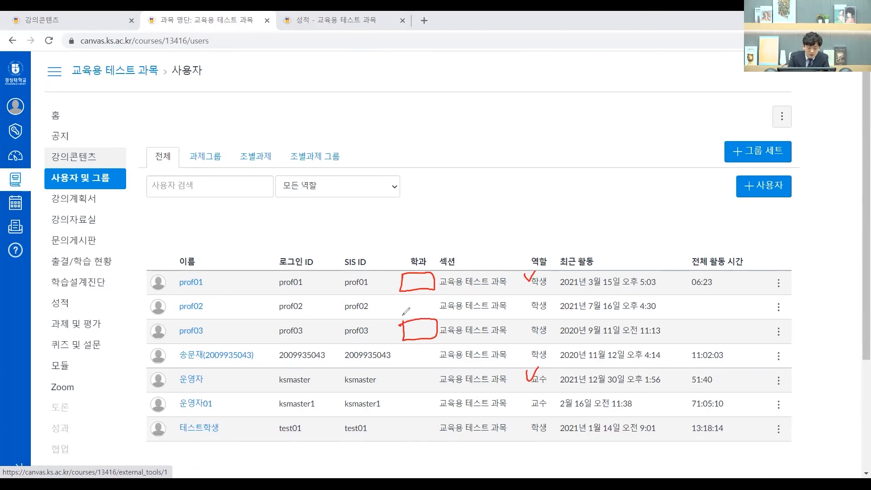
{"action": "mouse_move", "coordinate": [268, 346]}
{"action": "left_mouse_down"}
{"action": "mouse_move", "coordinate": [325, 368]}
{"action": "mouse_move", "coordinate": [269, 347]}
{"action": "left_mouse_up"}
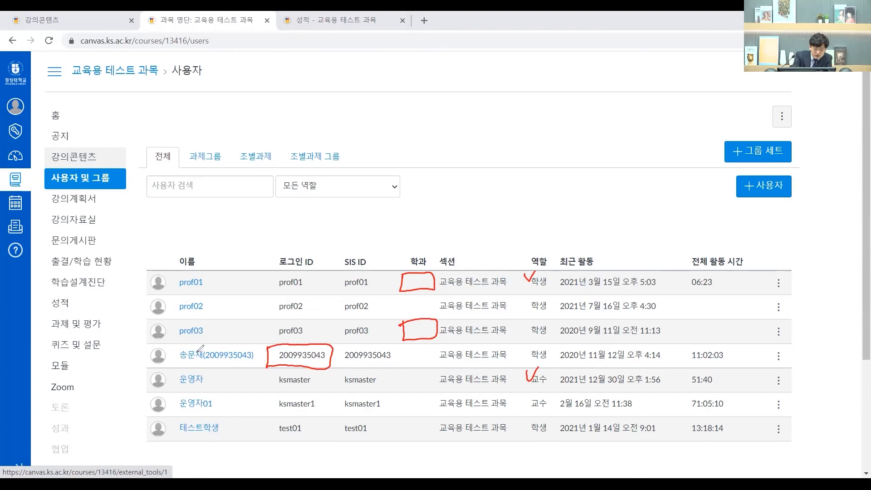
{"action": "mouse_move", "coordinate": [203, 347]}
{"action": "left_mouse_down"}
{"action": "mouse_move", "coordinate": [216, 368]}
{"action": "mouse_move", "coordinate": [202, 344]}
{"action": "left_mouse_up"}
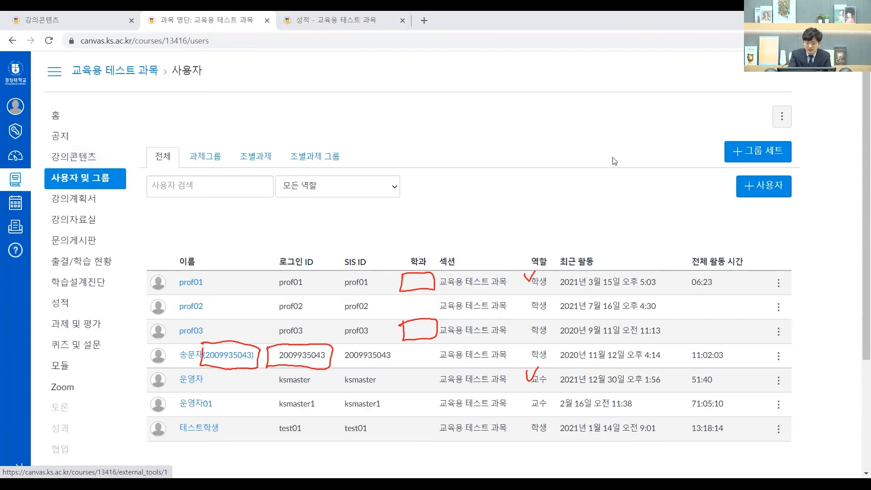
{"action": "key", "text": "Escape"}
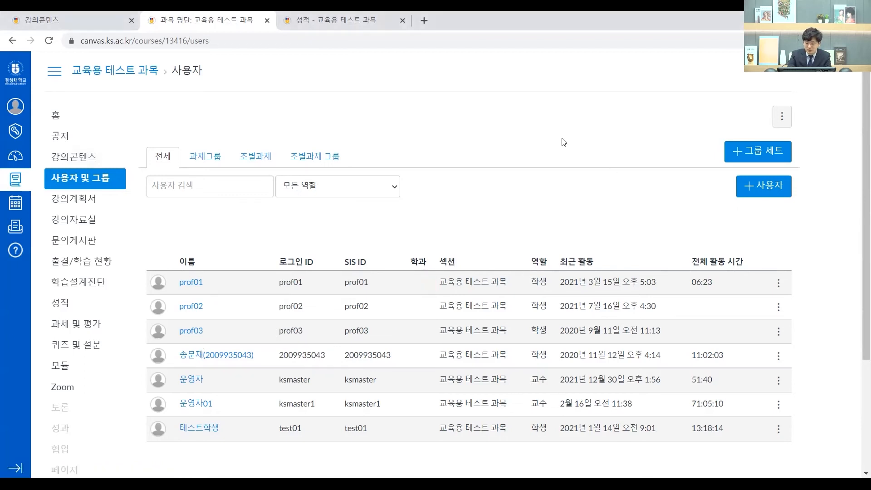
Start a new group set named 조별과제그룹, check the self-registration help, and enable 직접 등록 허용.
{"action": "mouse_move", "coordinate": [714, 127]}
{"action": "left_mouse_down"}
{"action": "mouse_move", "coordinate": [726, 131]}
{"action": "mouse_move", "coordinate": [709, 132]}
{"action": "left_mouse_up"}
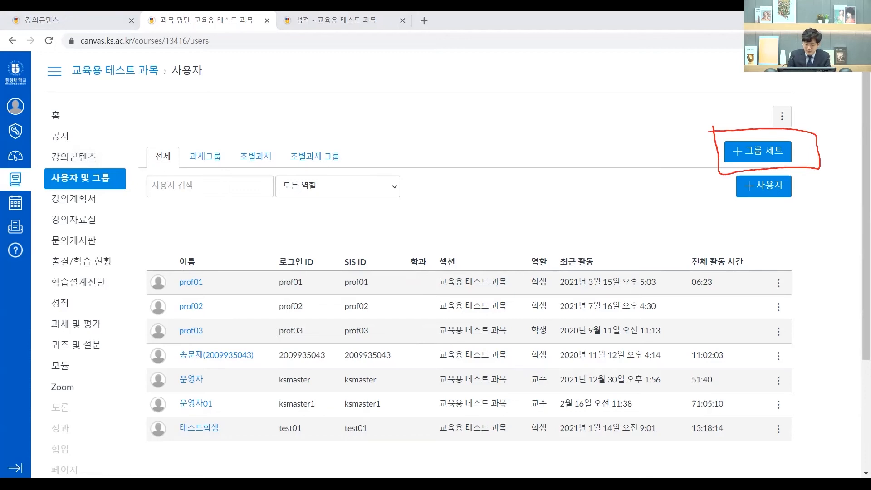
{"action": "left_click", "coordinate": [764, 149]}
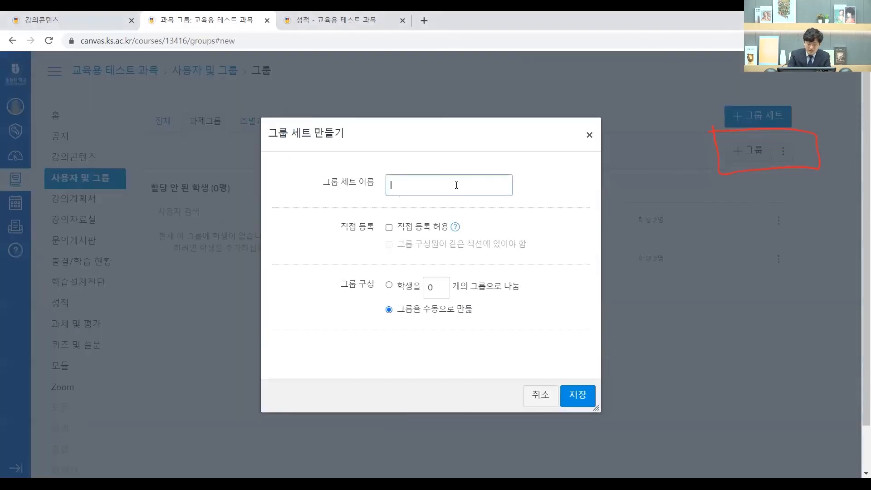
{"action": "type", "text": "조별과제그룹"}
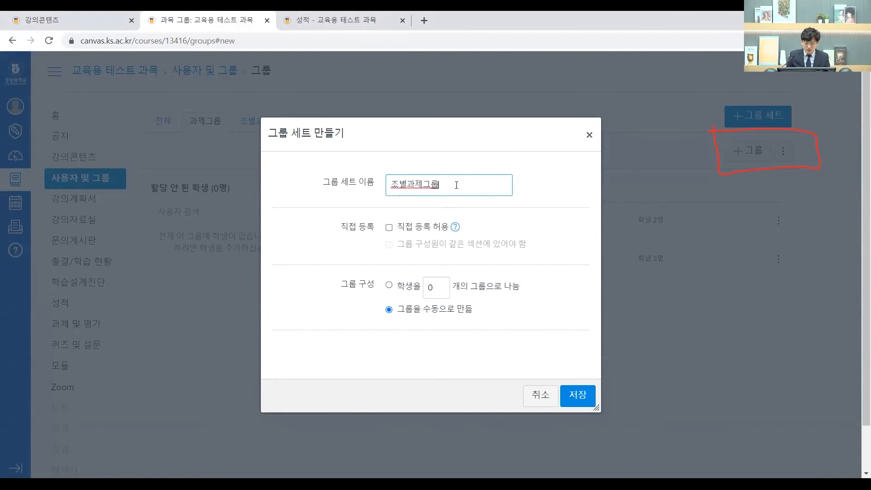
{"action": "left_click", "coordinate": [454, 230]}
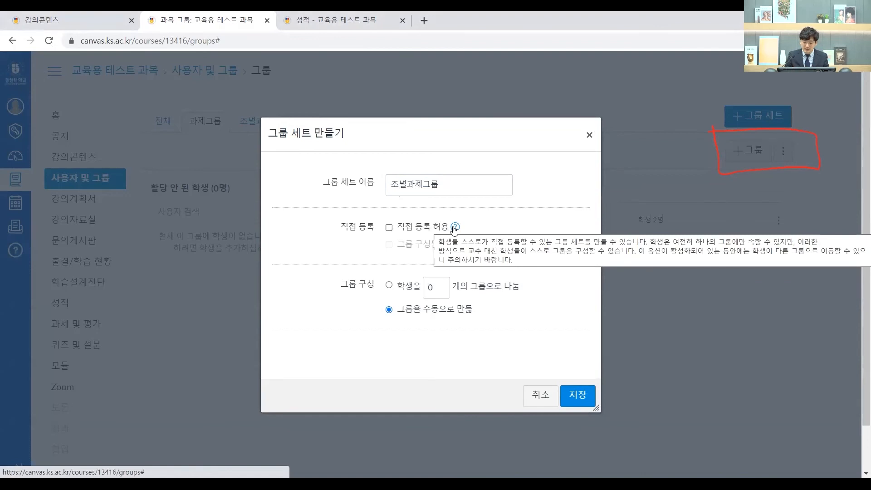
{"action": "left_click", "coordinate": [407, 228]}
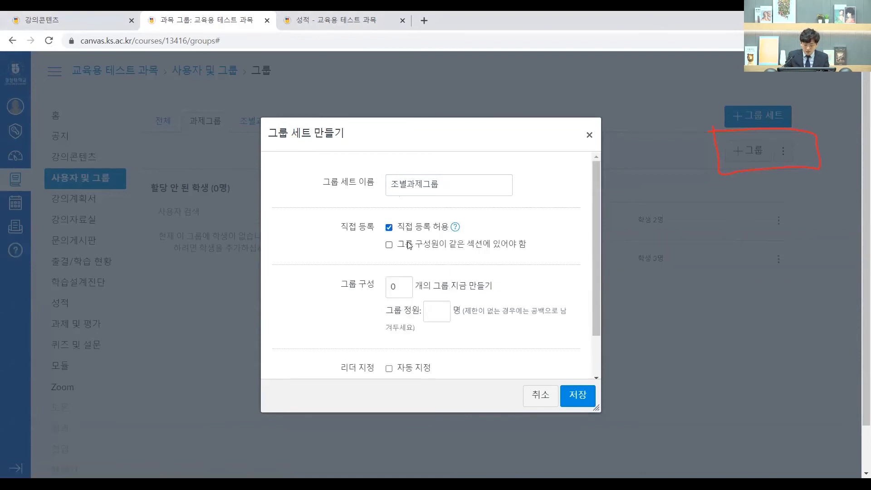
Turn off 직접 등록 허용, choose to divide the students into 2 groups, and save the group set.
{"action": "left_click", "coordinate": [411, 230]}
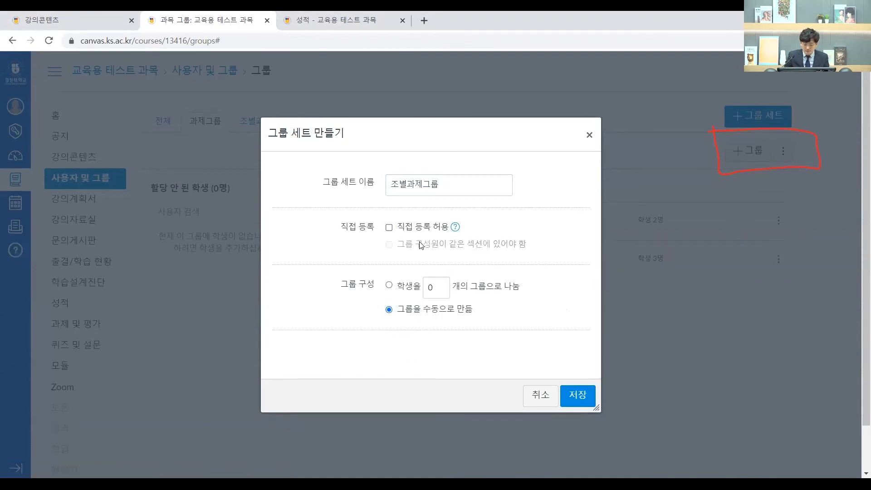
{"action": "left_click", "coordinate": [388, 286]}
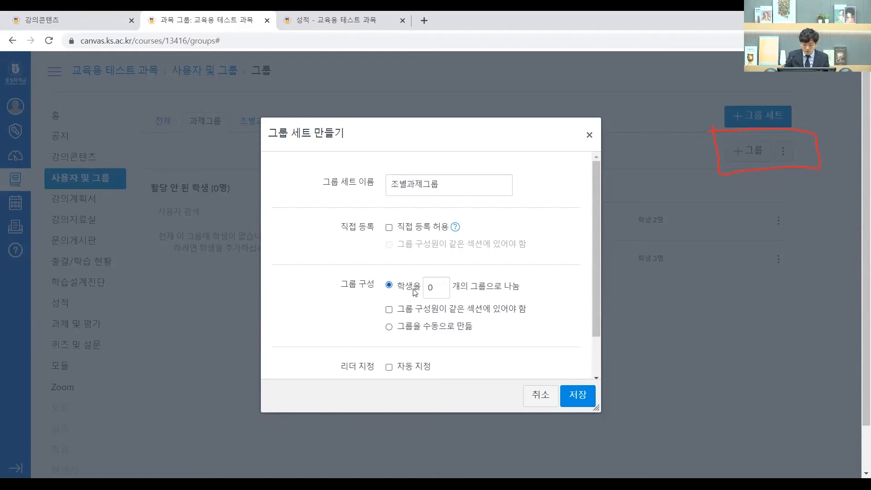
{"action": "left_click", "coordinate": [389, 327]}
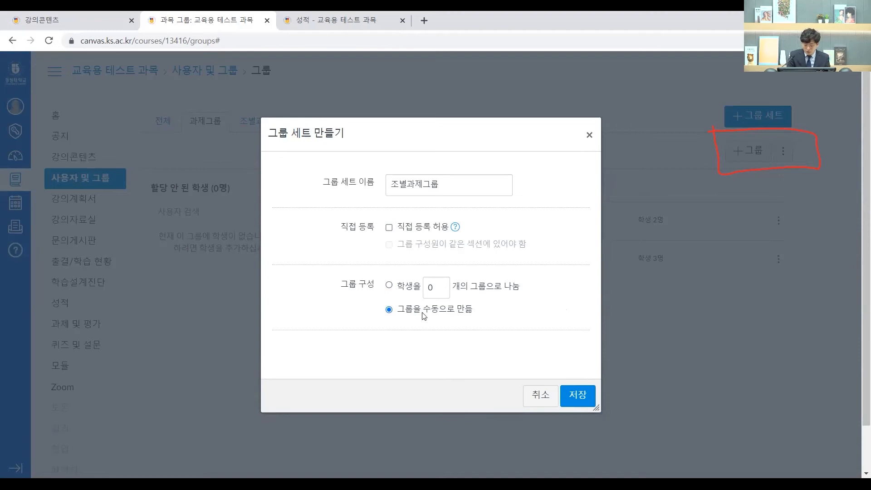
{"action": "left_click", "coordinate": [392, 290]}
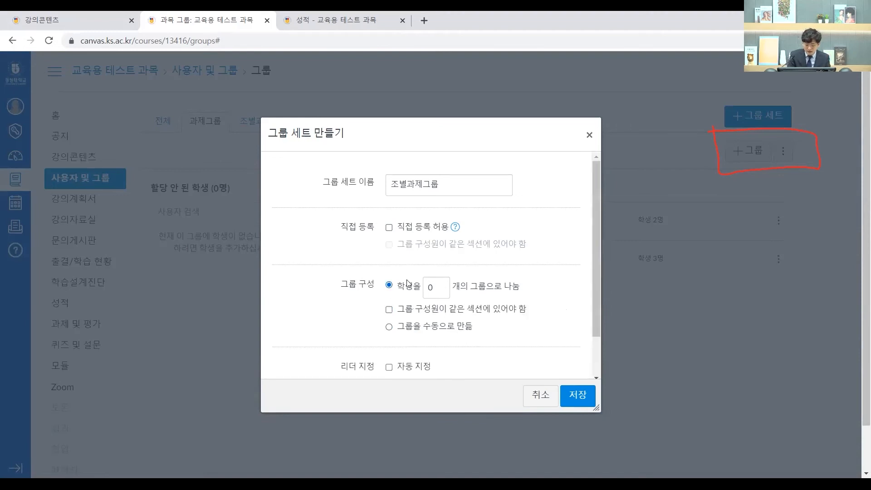
{"action": "left_click", "coordinate": [441, 286]}
{"action": "left_click", "coordinate": [441, 286]}
{"action": "left_click", "coordinate": [577, 402]}
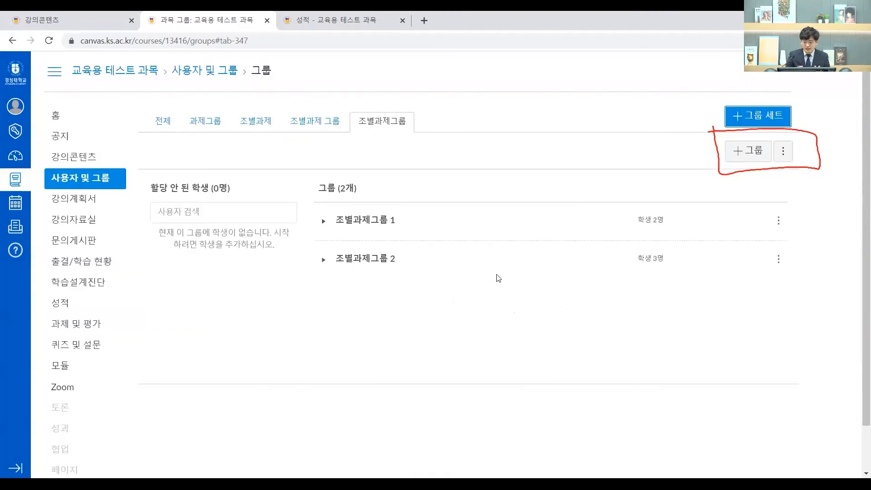
Expand 조별과제그룹 1 and 조별과제그룹 2, and move 테스트학생 into 조별과제그룹 1.
{"action": "left_click", "coordinate": [326, 222]}
{"action": "left_click", "coordinate": [325, 293]}
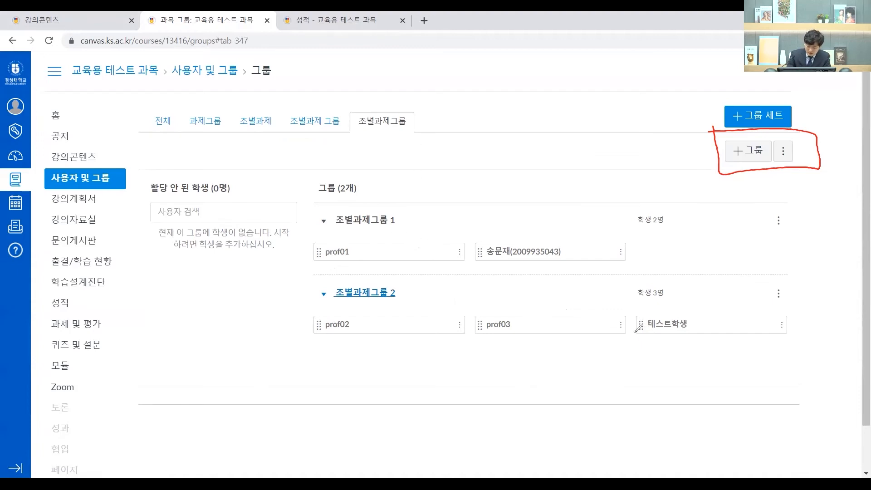
{"action": "left_click_drag", "start_coordinate": [659, 302], "coordinate": [644, 249]}
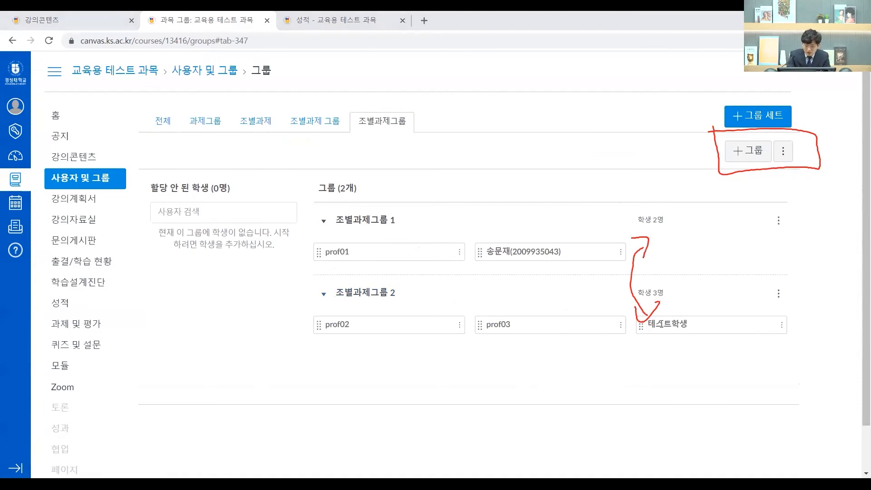
{"action": "left_click_drag", "start_coordinate": [644, 334], "coordinate": [650, 323]}
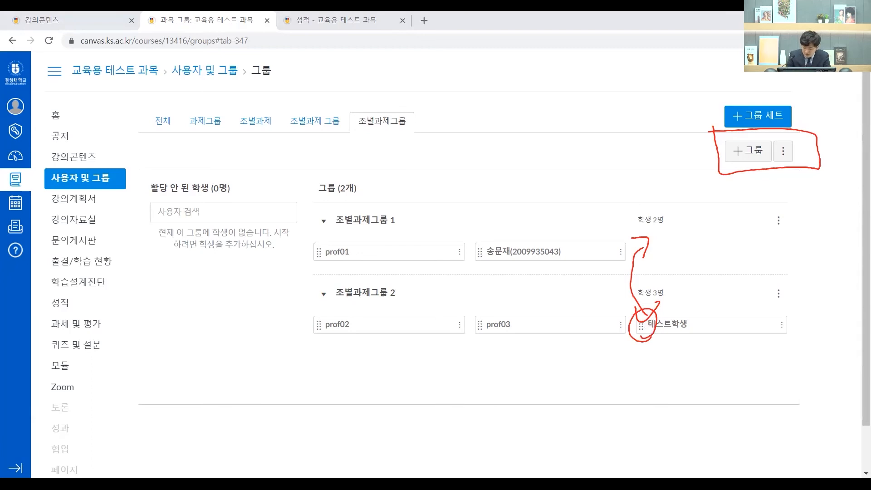
{"action": "scroll", "coordinate": [645, 295], "scroll_direction": "down", "scroll_amount": 1}
{"action": "left_click_drag", "start_coordinate": [641, 303], "coordinate": [638, 230]}
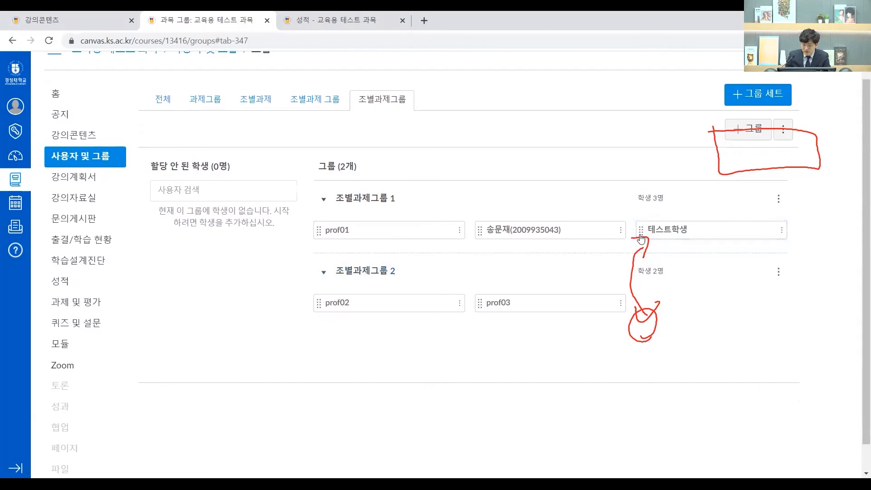
{"action": "left_click_drag", "start_coordinate": [490, 230], "coordinate": [640, 237]}
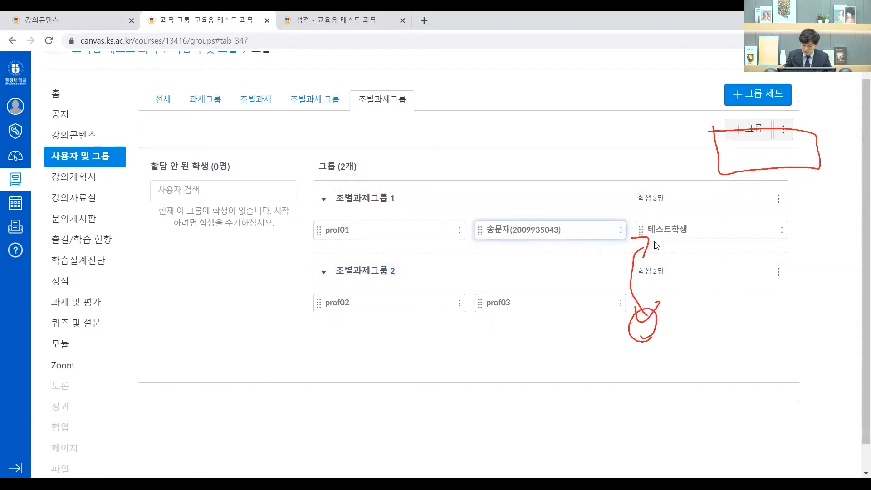
{"action": "scroll", "coordinate": [632, 194], "scroll_direction": "up", "scroll_amount": 1}
{"action": "scroll", "coordinate": [666, 226], "scroll_direction": "down", "scroll_amount": 2}
{"action": "scroll", "coordinate": [666, 226], "scroll_direction": "up", "scroll_amount": 1}
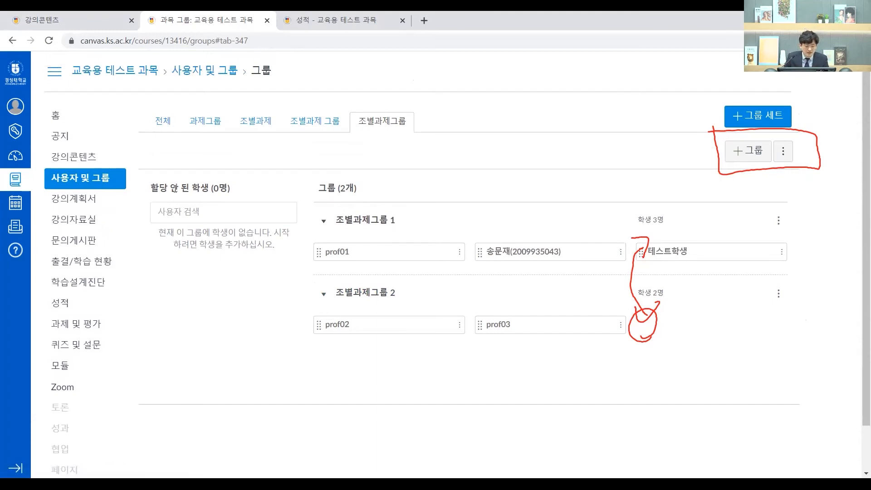
Move all students out of 조별과제그룹 1 and 조별과제그룹 2 into the unassigned student list.
{"action": "left_click_drag", "start_coordinate": [653, 256], "coordinate": [250, 257]}
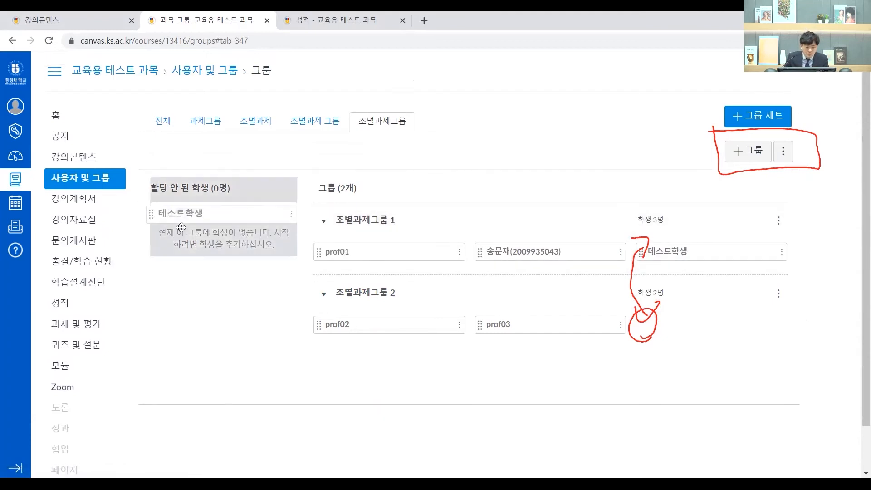
{"action": "left_click_drag", "start_coordinate": [543, 259], "coordinate": [158, 269]}
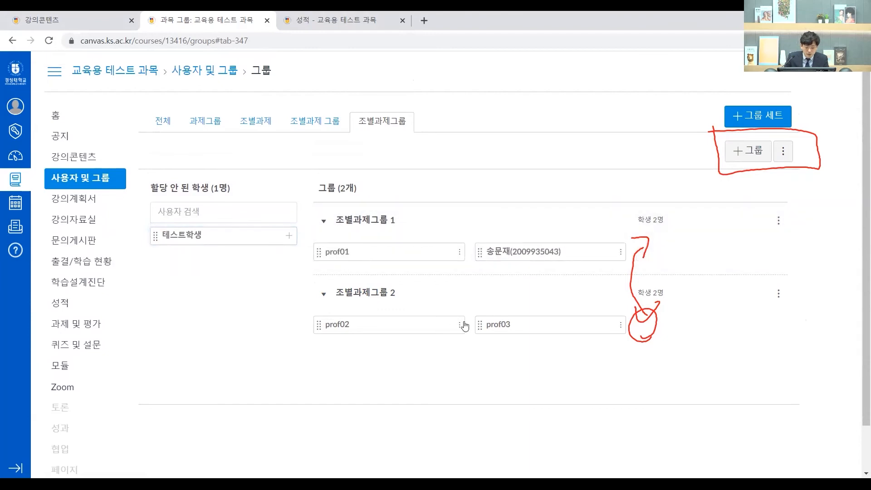
{"action": "left_click_drag", "start_coordinate": [414, 246], "coordinate": [268, 243]}
{"action": "left_click_drag", "start_coordinate": [386, 258], "coordinate": [227, 239]}
{"action": "left_click_drag", "start_coordinate": [347, 325], "coordinate": [241, 245]}
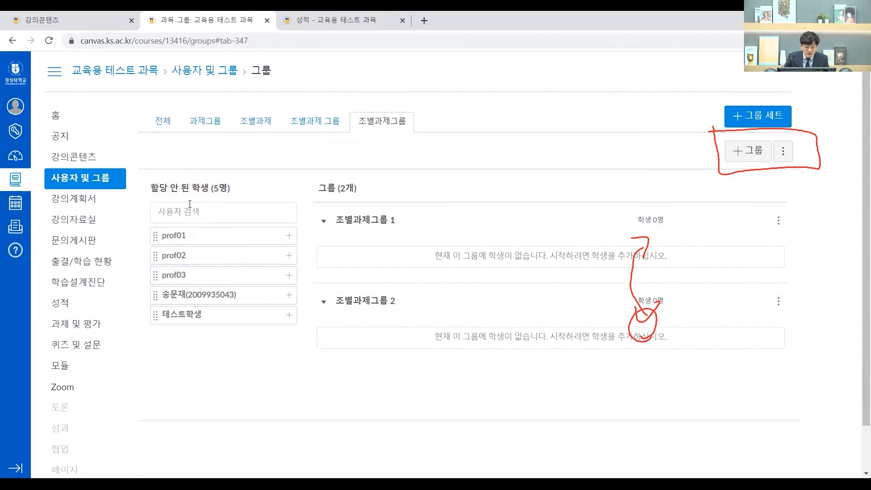
{"action": "left_click_drag", "start_coordinate": [171, 191], "coordinate": [210, 190]}
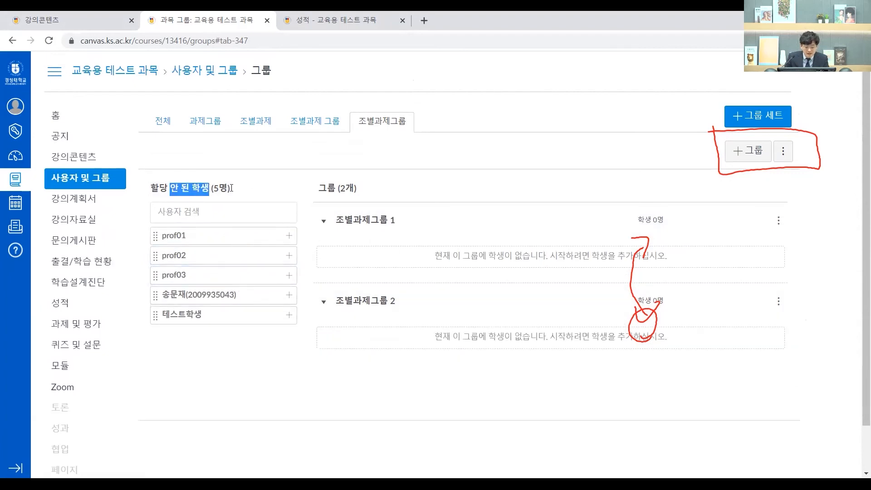
{"action": "left_click", "coordinate": [449, 191]}
Add a group named 그룹3 to the 조별과제그룹 set with no member limit.
{"action": "left_click", "coordinate": [745, 152]}
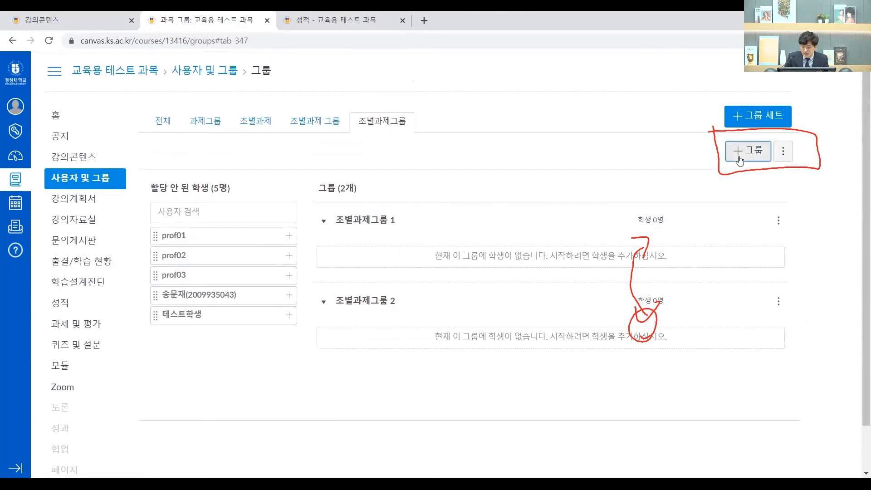
{"action": "left_click", "coordinate": [475, 243]}
{"action": "type", "text": "그룹3"}
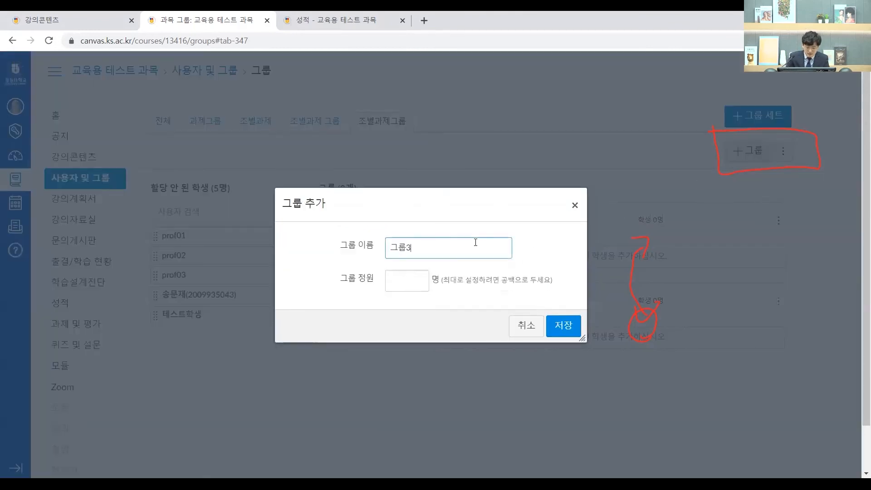
{"action": "key", "text": "Return"}
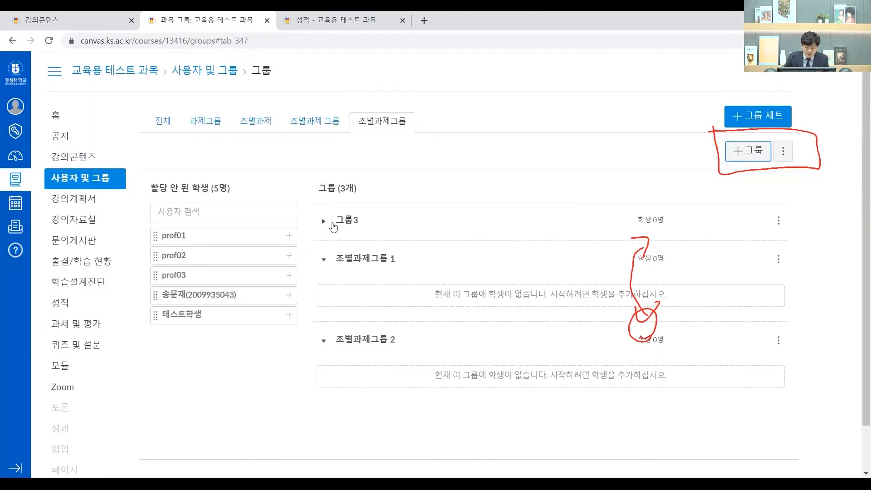
Assign prof01 and 테스트학생 to 그룹3, prof02 and prof03 to 조별과제그룹 1, and the remaining student to 조별과제그룹 2.
{"action": "left_click_drag", "start_coordinate": [193, 237], "coordinate": [386, 229]}
{"action": "left_click_drag", "start_coordinate": [199, 257], "coordinate": [391, 306]}
{"action": "left_click_drag", "start_coordinate": [227, 251], "coordinate": [399, 247]}
{"action": "left_click_drag", "start_coordinate": [261, 238], "coordinate": [496, 332]}
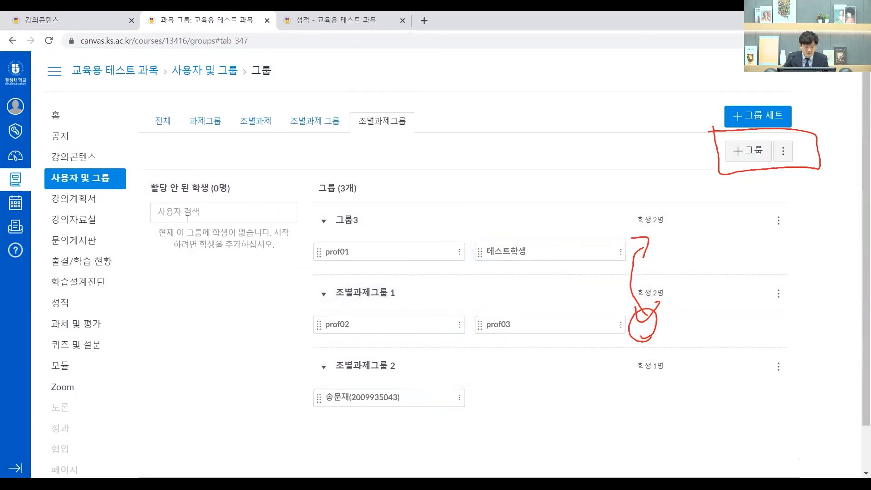
Open 강의계획서 and examine the syllabus description and the assignment summary.
{"action": "left_click", "coordinate": [86, 199]}
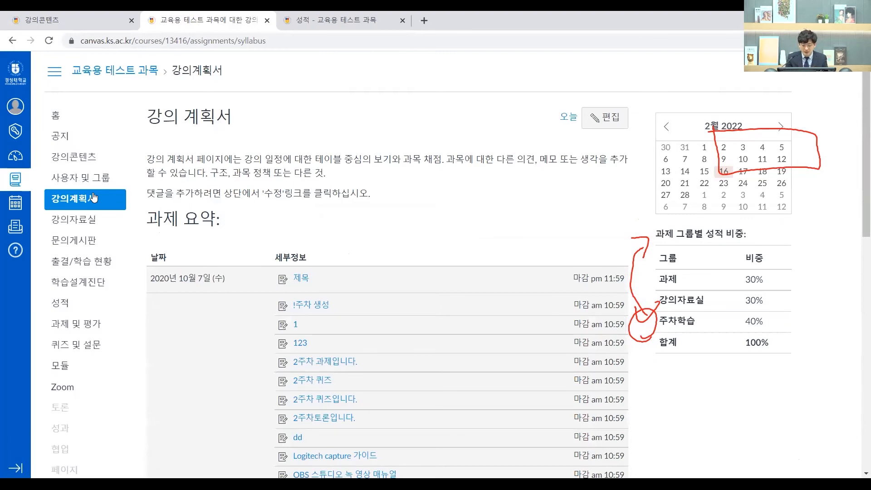
{"action": "mouse_move", "coordinate": [207, 130]}
{"action": "left_mouse_down"}
{"action": "mouse_move", "coordinate": [529, 150]}
{"action": "mouse_move", "coordinate": [213, 135]}
{"action": "left_mouse_up"}
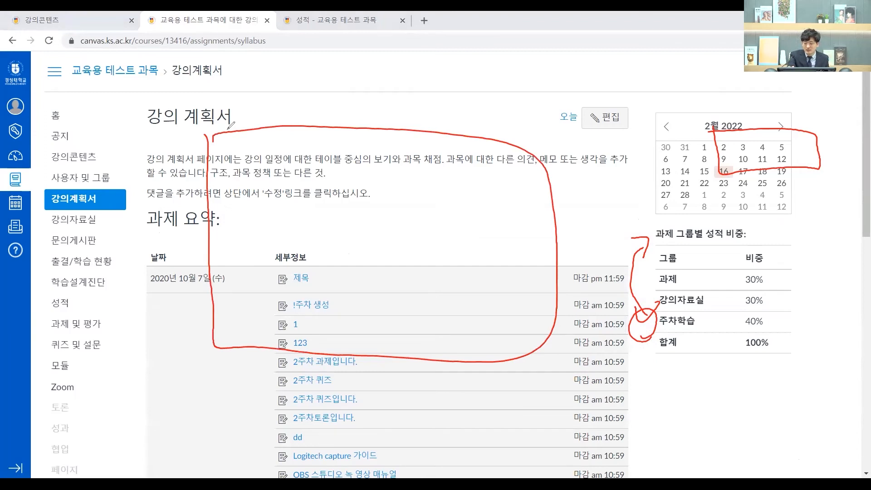
{"action": "key", "text": "e"}
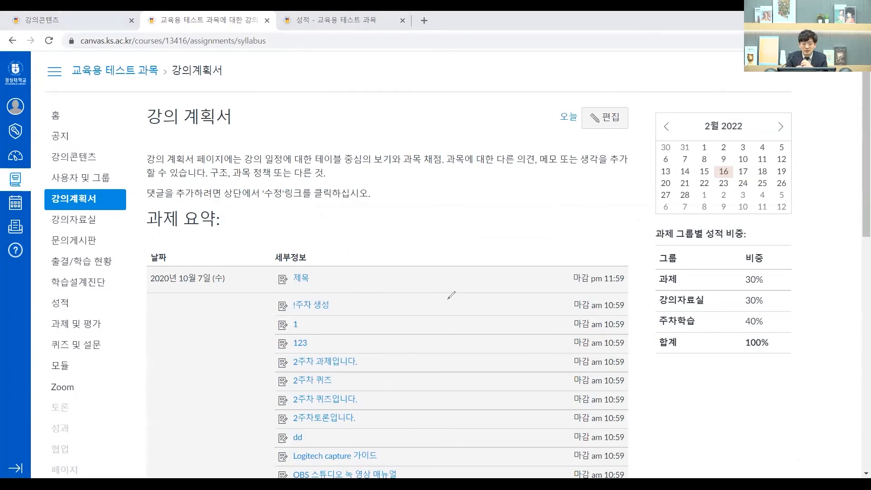
{"action": "mouse_move", "coordinate": [264, 145]}
{"action": "left_mouse_down"}
{"action": "mouse_move", "coordinate": [261, 200]}
{"action": "mouse_move", "coordinate": [325, 421]}
{"action": "mouse_move", "coordinate": [544, 414]}
{"action": "mouse_move", "coordinate": [290, 148]}
{"action": "mouse_move", "coordinate": [261, 149]}
{"action": "left_mouse_up"}
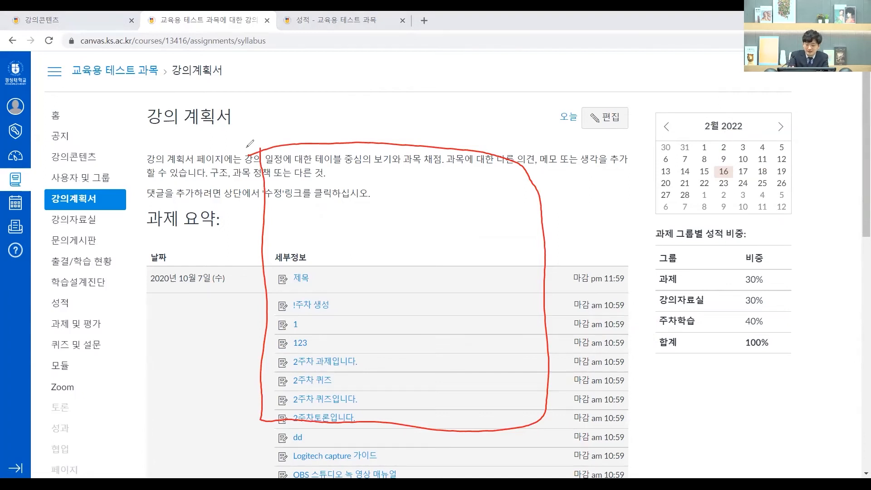
{"action": "key", "text": "Escape"}
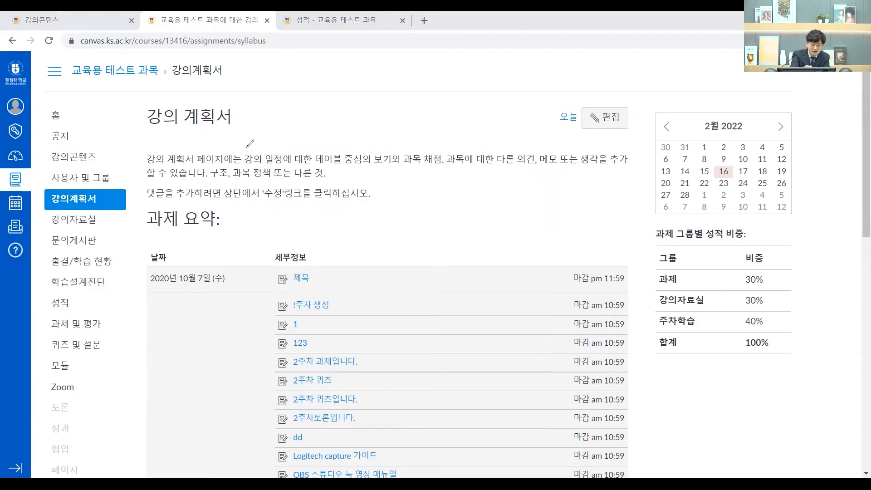
Open 강의자료실 and select the 2021학년도 2학기 학습관리시스템 교수자 교육 presentation for import from Commons.
{"action": "left_click", "coordinate": [97, 221]}
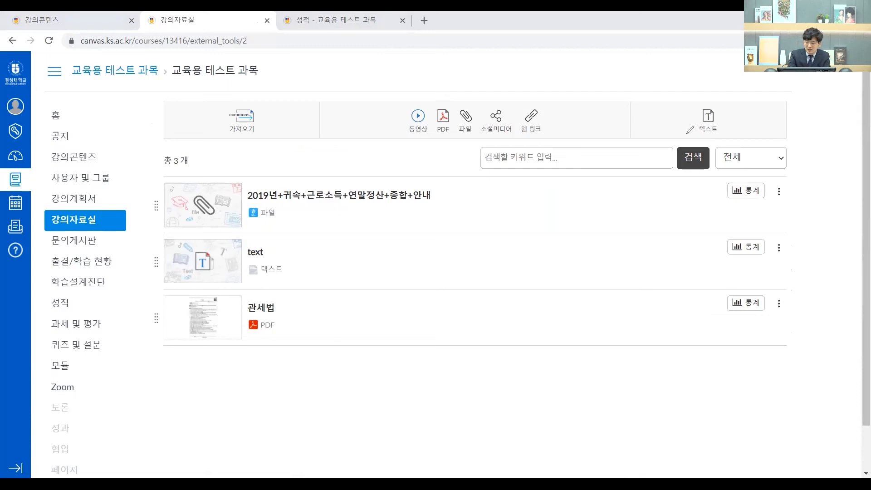
{"action": "mouse_move", "coordinate": [670, 138]}
{"action": "left_mouse_down"}
{"action": "mouse_move", "coordinate": [782, 97]}
{"action": "mouse_move", "coordinate": [661, 109]}
{"action": "mouse_move", "coordinate": [664, 138]}
{"action": "left_mouse_up"}
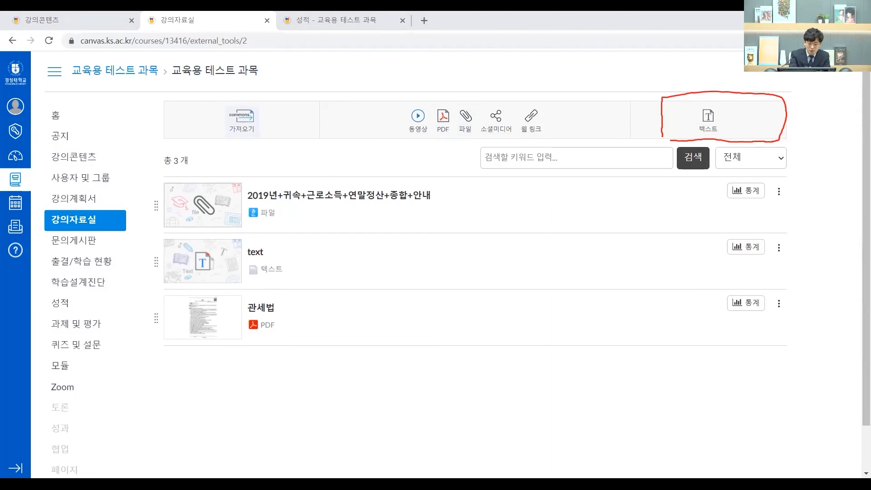
{"action": "left_click", "coordinate": [262, 120]}
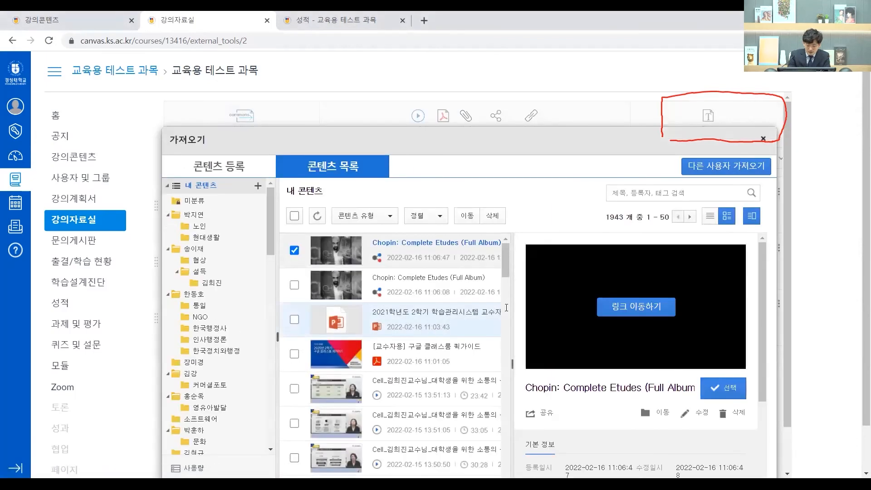
{"action": "left_click", "coordinate": [709, 386]}
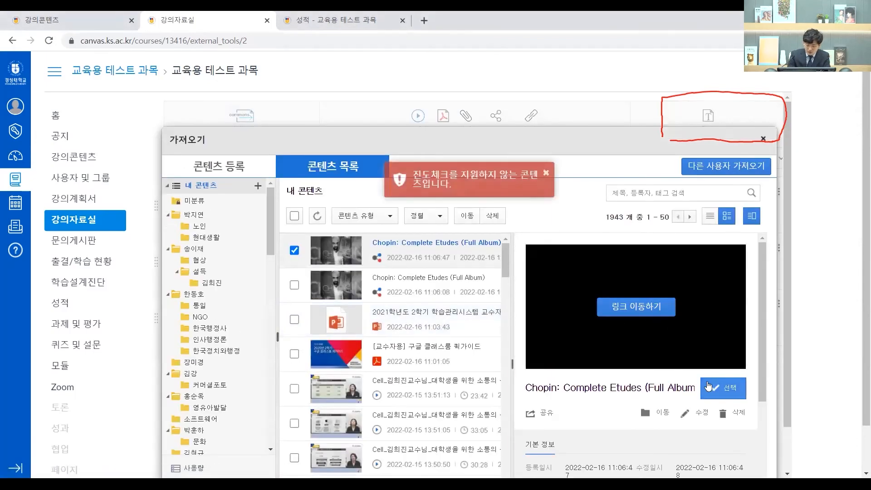
{"action": "left_click", "coordinate": [466, 324]}
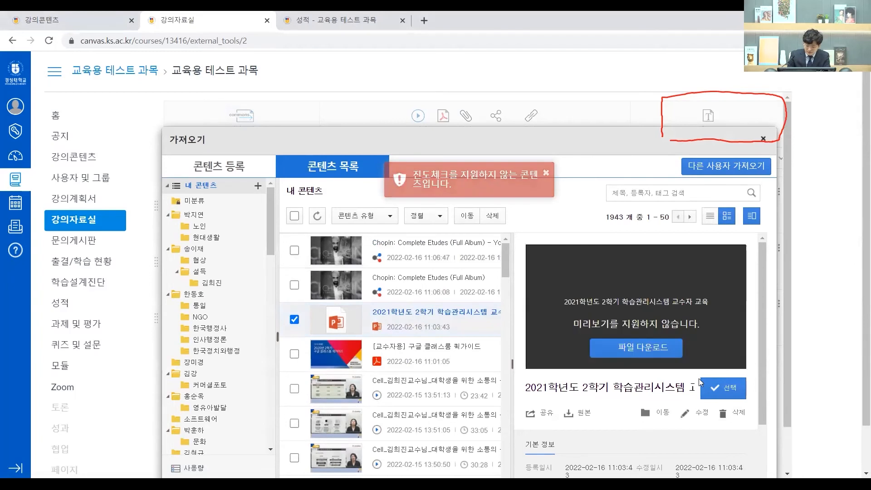
{"action": "left_click", "coordinate": [702, 384]}
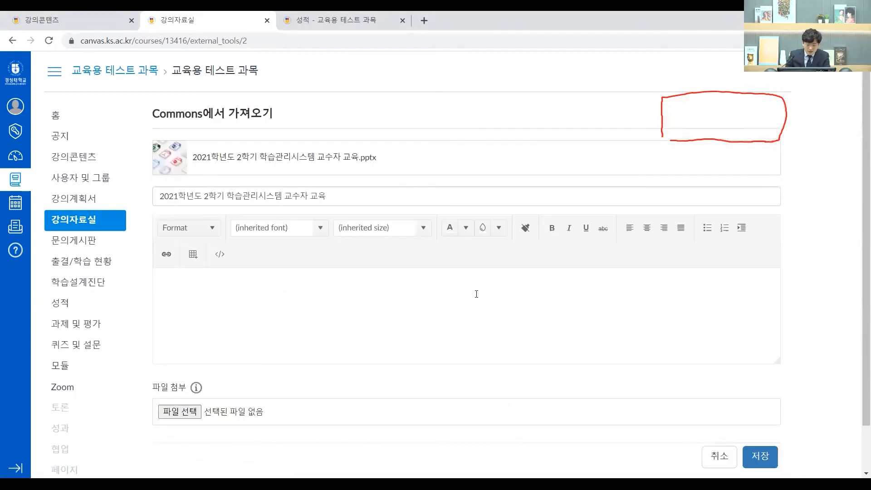
Review the import form's title, description and file attachment fields, leave the form, and open 문의게시판.
{"action": "scroll", "coordinate": [472, 304], "scroll_direction": "down", "scroll_amount": 1}
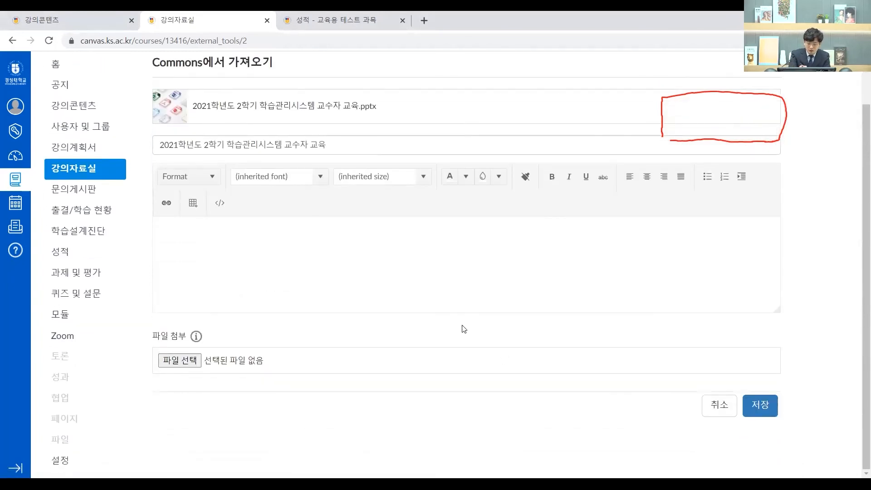
{"action": "left_click_drag", "start_coordinate": [243, 427], "coordinate": [257, 427]}
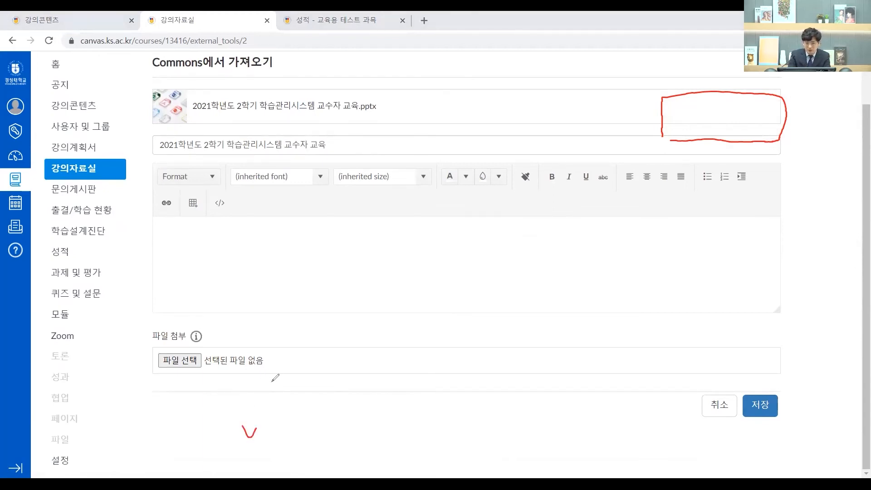
{"action": "left_click_drag", "start_coordinate": [250, 341], "coordinate": [267, 342]}
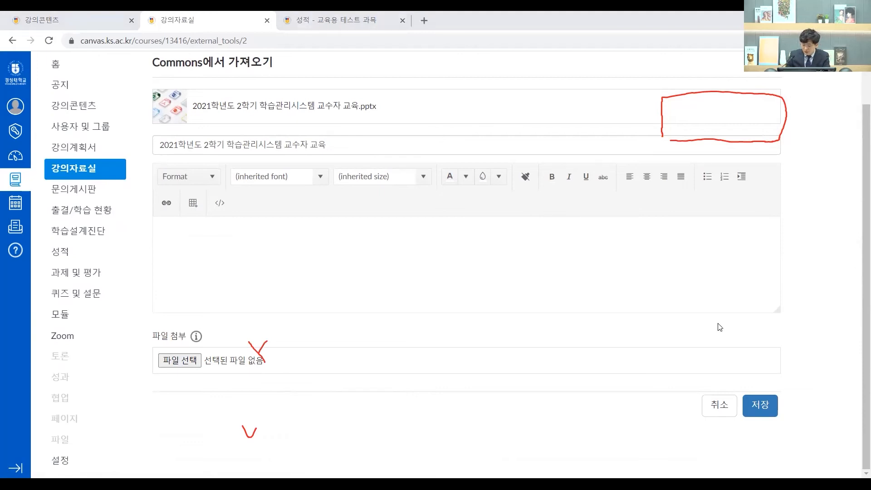
{"action": "left_click", "coordinate": [299, 155]}
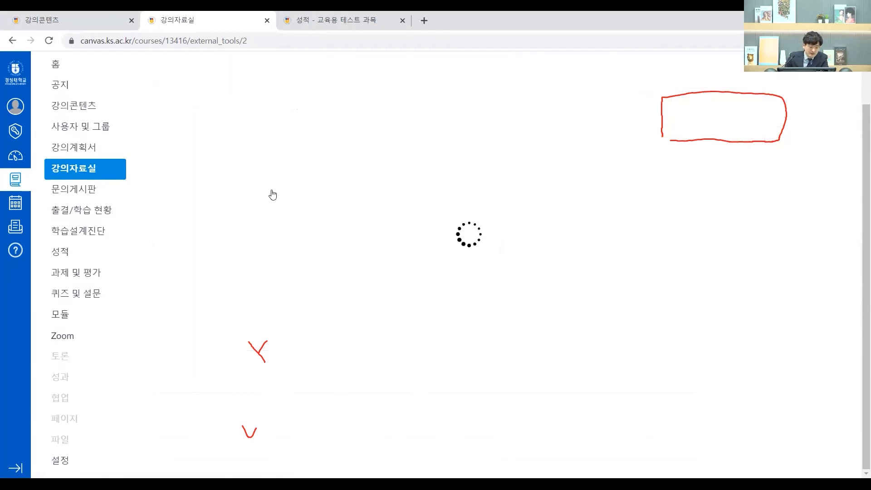
{"action": "left_click", "coordinate": [120, 193]}
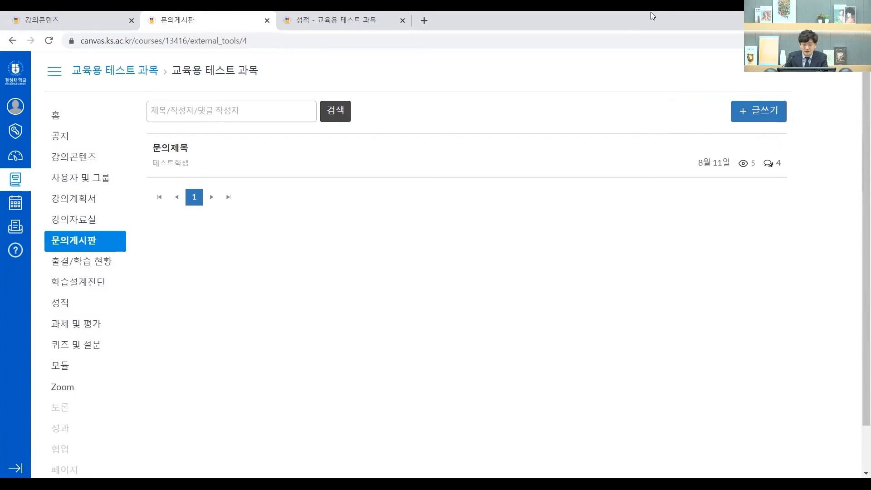
Post the comment 문의 답변 on the inquiry 문의제목, and open 출결/학습 현황.
{"action": "left_click", "coordinate": [226, 156]}
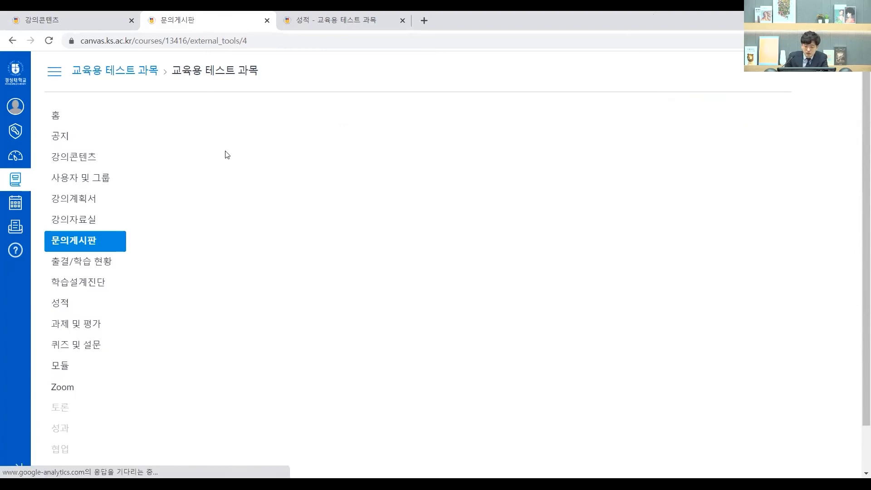
{"action": "scroll", "coordinate": [207, 168], "scroll_direction": "down", "scroll_amount": 1}
{"action": "scroll", "coordinate": [207, 168], "scroll_direction": "up", "scroll_amount": 1}
{"action": "left_click_drag", "start_coordinate": [151, 190], "coordinate": [232, 206]}
{"action": "scroll", "coordinate": [232, 206], "scroll_direction": "down", "scroll_amount": 2}
{"action": "left_click", "coordinate": [286, 439]}
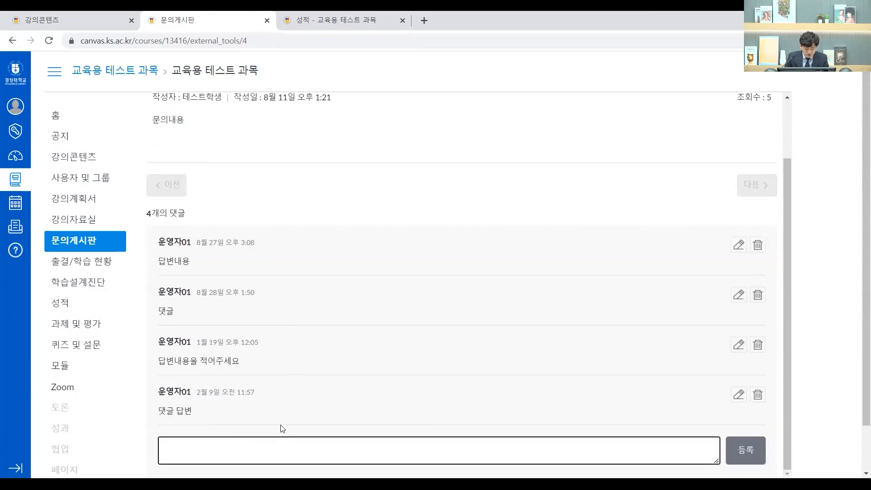
{"action": "type", "text": "문의 답변"}
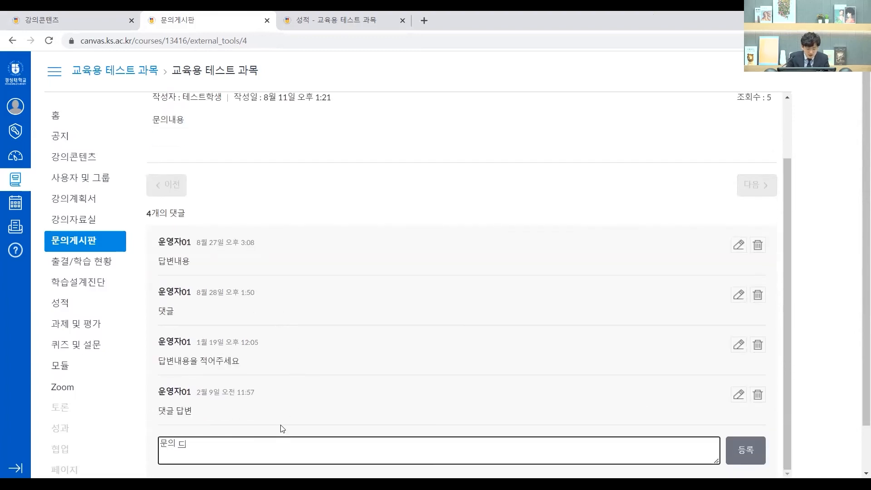
{"action": "left_click", "coordinate": [749, 450]}
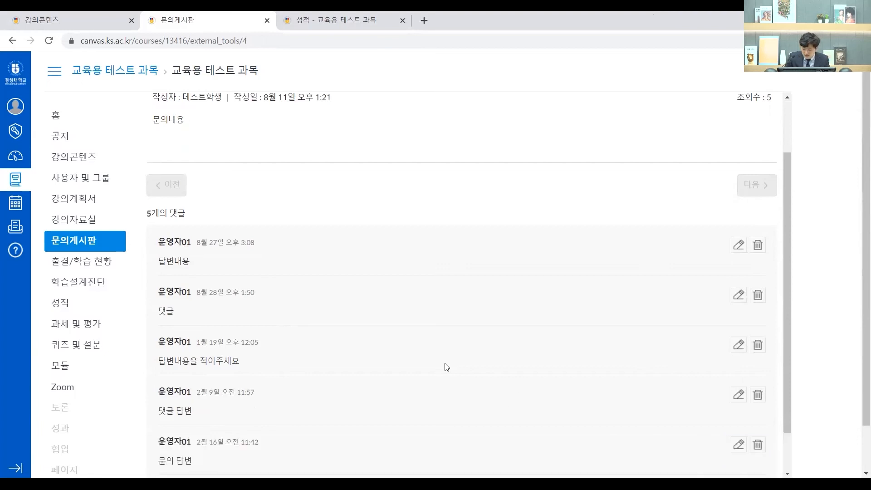
{"action": "scroll", "coordinate": [452, 362], "scroll_direction": "up", "scroll_amount": 2}
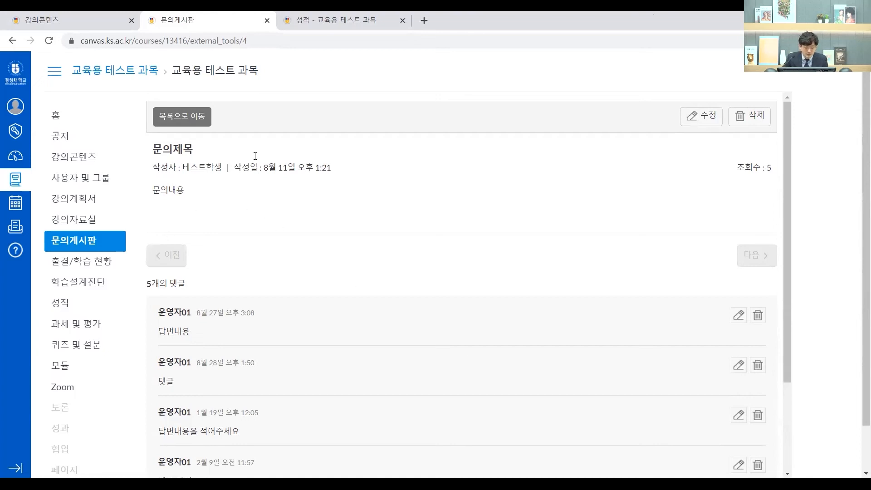
{"action": "left_click", "coordinate": [80, 271]}
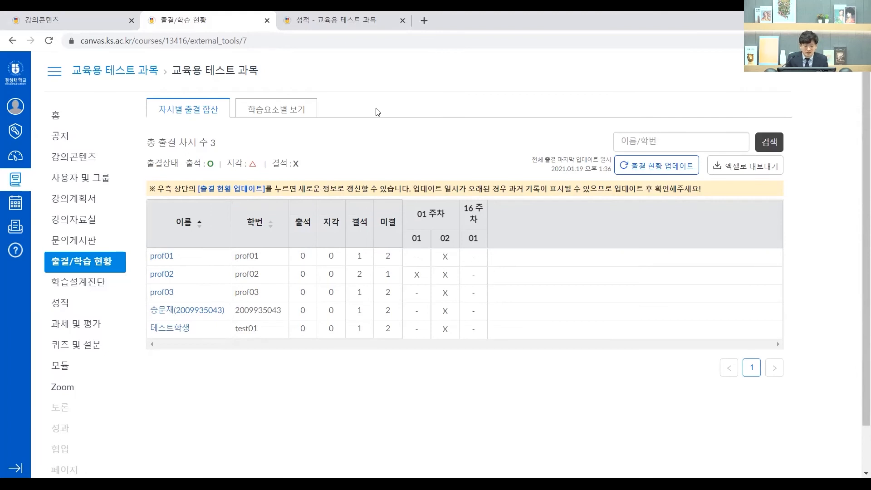
Open the 경성대학교 account's course list and filter it to the 2021년 2학기 term.
{"action": "left_click", "coordinate": [55, 20]}
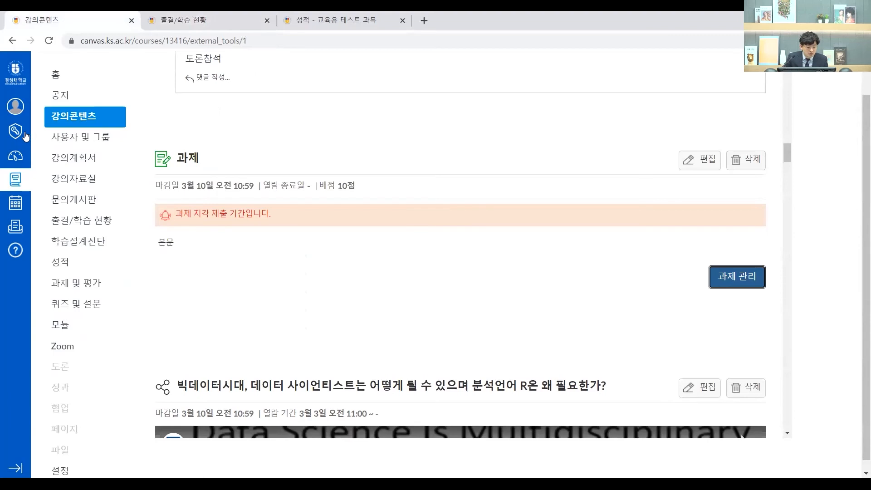
{"action": "left_click", "coordinate": [13, 155]}
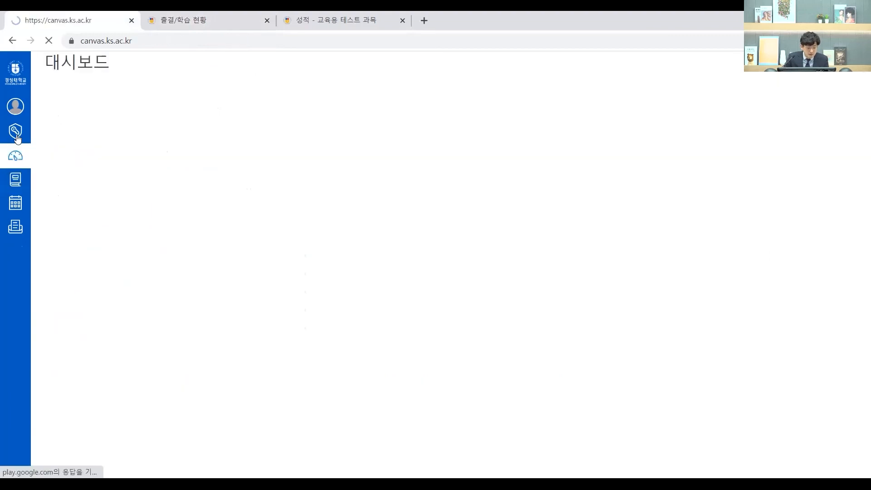
{"action": "left_click", "coordinate": [17, 136]}
{"action": "left_click", "coordinate": [68, 112]}
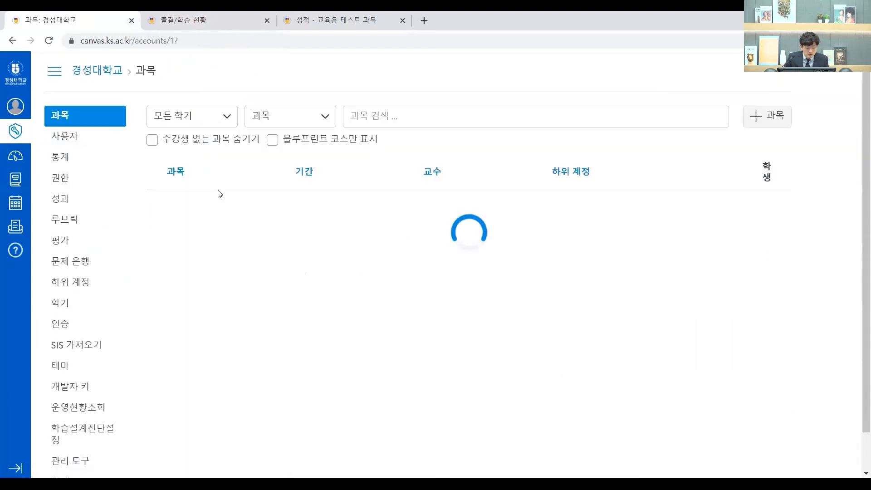
{"action": "left_click", "coordinate": [204, 116]}
{"action": "left_click", "coordinate": [219, 202]}
Search the term's courses for 디지털사진.
{"action": "left_click", "coordinate": [416, 117]}
{"action": "type", "text": "시"}
{"action": "key", "text": "BackSpace"}
{"action": "type", "text": "디지털샘"}
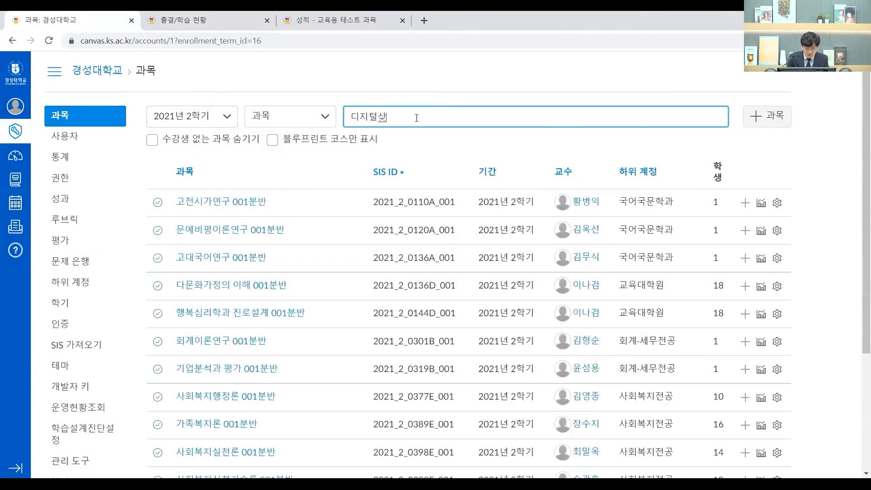
{"action": "type", "text": "진"}
Search the courses for 사진창작 and open 출결/학습 현황 of 사진창작과감상 001분반 in a separate tab.
{"action": "key", "text": "ctrl+a"}
{"action": "type", "text": "사지"}
{"action": "key", "text": "BackSpace"}
{"action": "key", "text": "BackSpace"}
{"action": "type", "text": "사진창잭"}
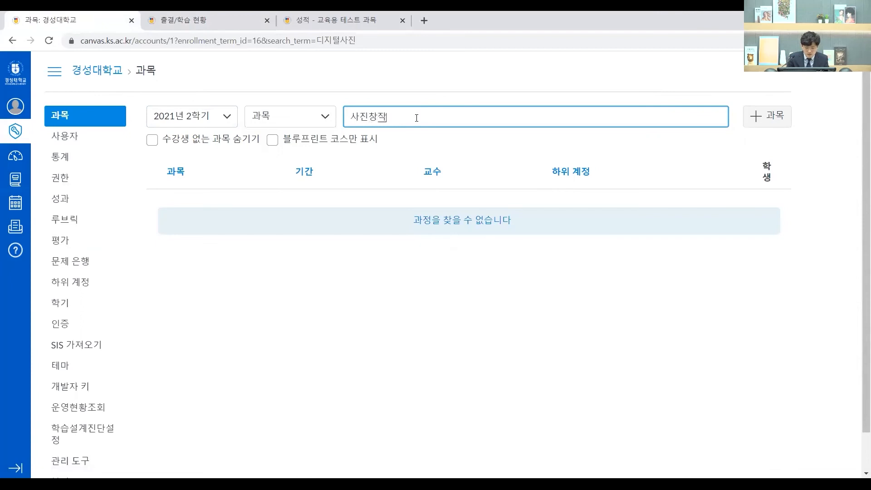
{"action": "middle_click", "coordinate": [226, 201]}
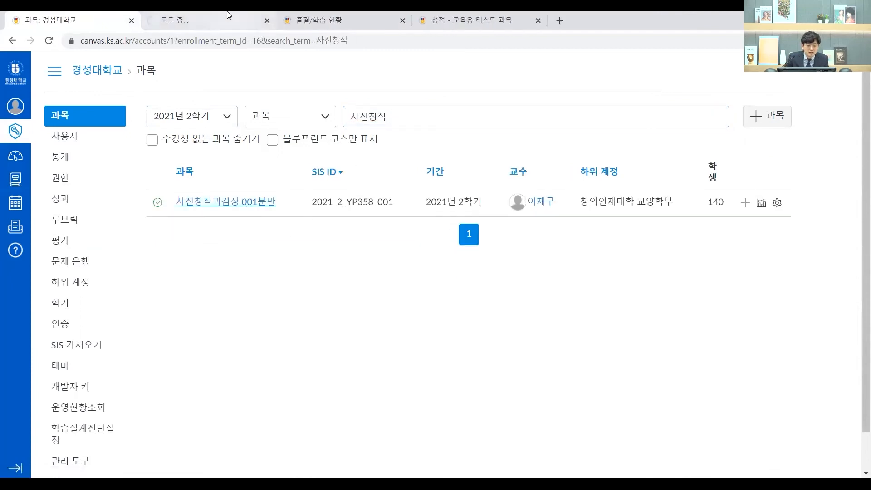
{"action": "left_click", "coordinate": [227, 14]}
{"action": "left_click", "coordinate": [95, 302]}
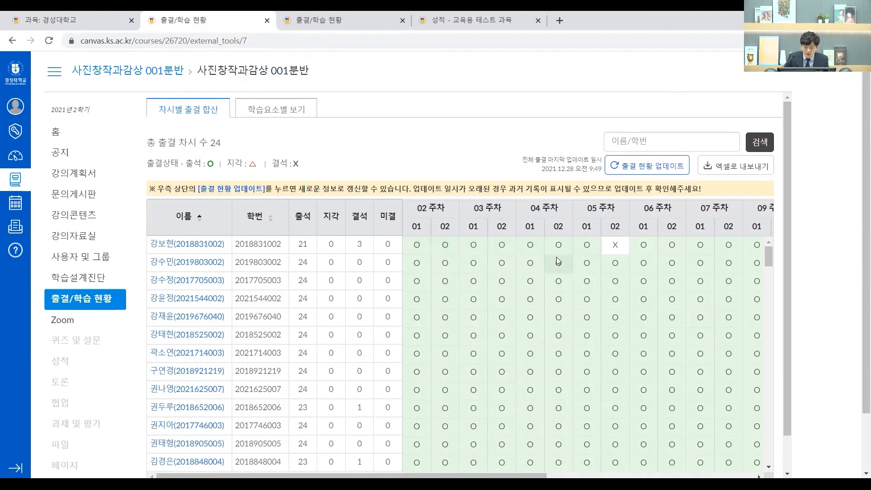
Examine the students' per-session attendance marks and absences across all weeks of the course.
{"action": "scroll", "coordinate": [547, 260], "scroll_direction": "down", "scroll_amount": 1}
{"action": "scroll", "coordinate": [550, 273], "scroll_direction": "down", "scroll_amount": 5}
{"action": "scroll", "coordinate": [444, 264], "scroll_direction": "up", "scroll_amount": 5}
{"action": "scroll", "coordinate": [432, 265], "scroll_direction": "down", "scroll_amount": 3}
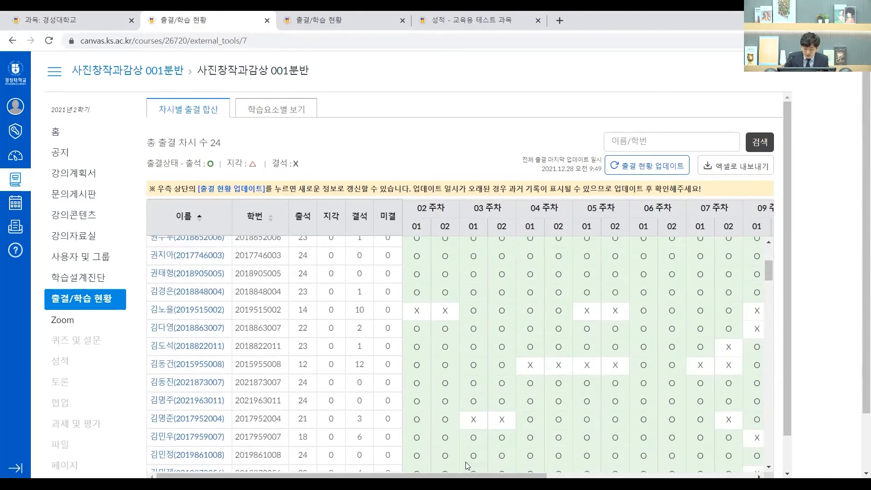
{"action": "left_click_drag", "start_coordinate": [459, 476], "coordinate": [654, 476]}
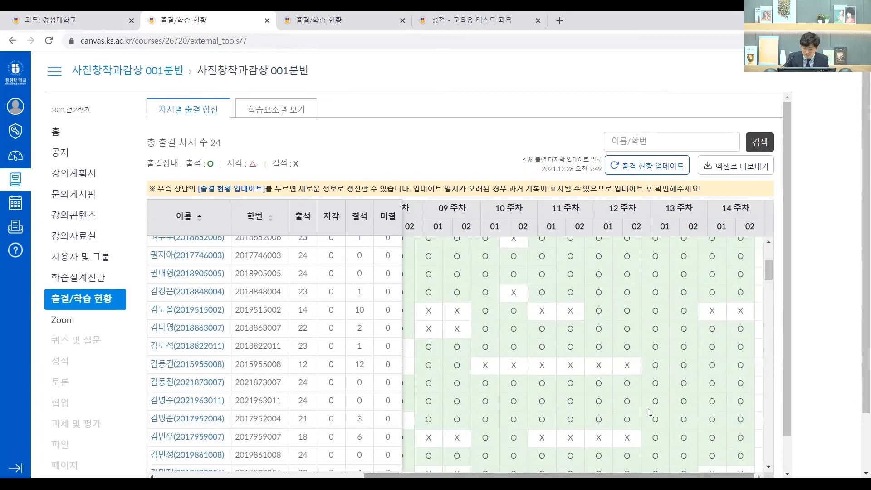
{"action": "scroll", "coordinate": [648, 409], "scroll_direction": "down", "scroll_amount": 15}
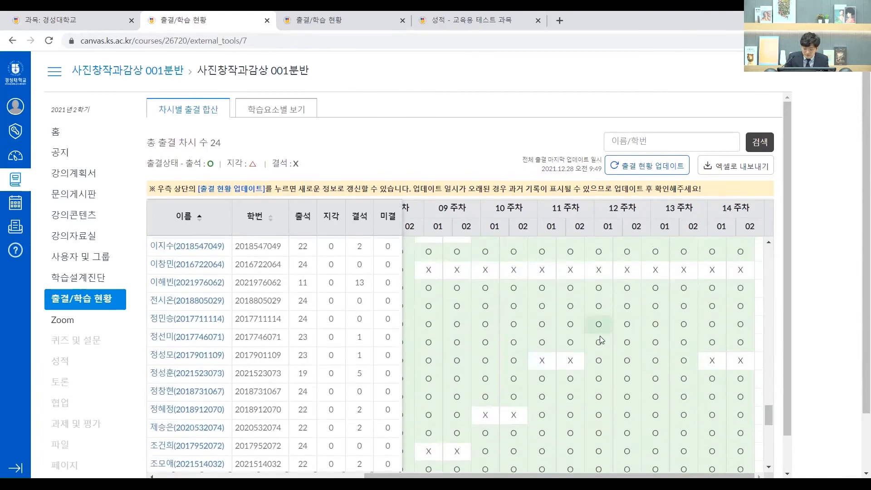
{"action": "scroll", "coordinate": [601, 339], "scroll_direction": "up", "scroll_amount": 12}
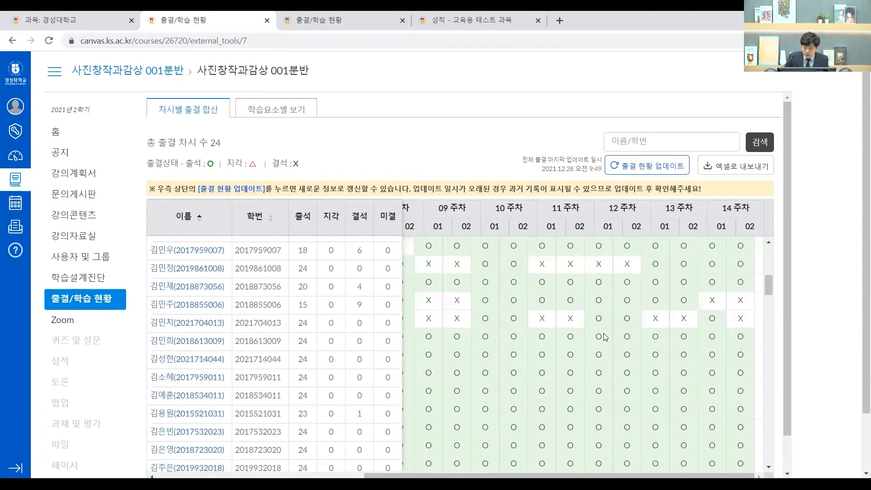
{"action": "scroll", "coordinate": [604, 336], "scroll_direction": "up", "scroll_amount": 5}
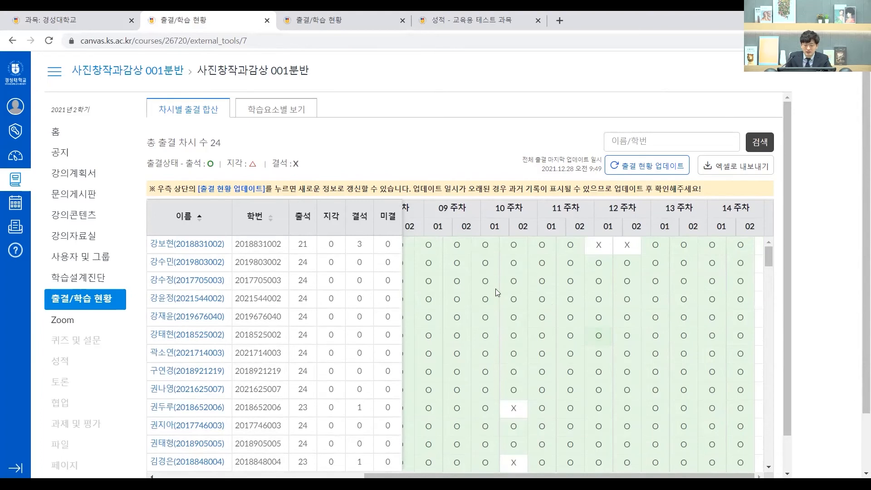
Switch the attendance table to 학습요소별 보기, and mark that view's name and 출결 현황 업데이트 in red.
{"action": "left_click", "coordinate": [272, 111]}
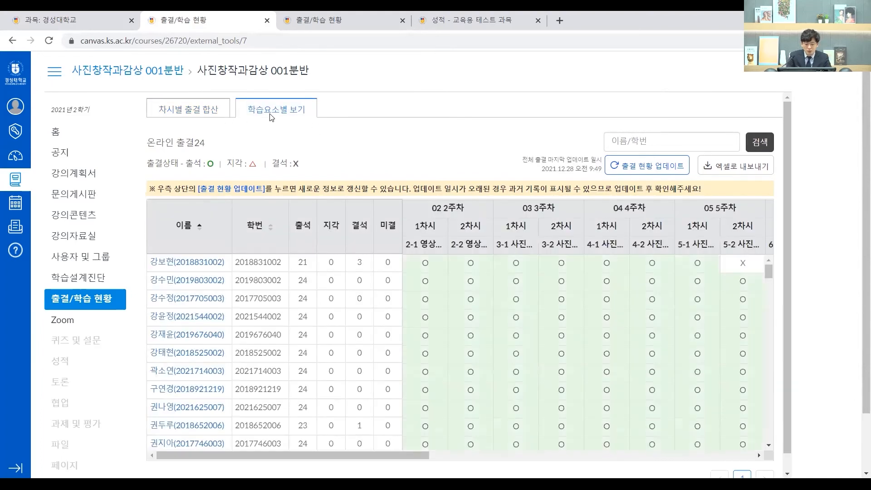
{"action": "left_click_drag", "start_coordinate": [271, 135], "coordinate": [297, 120]}
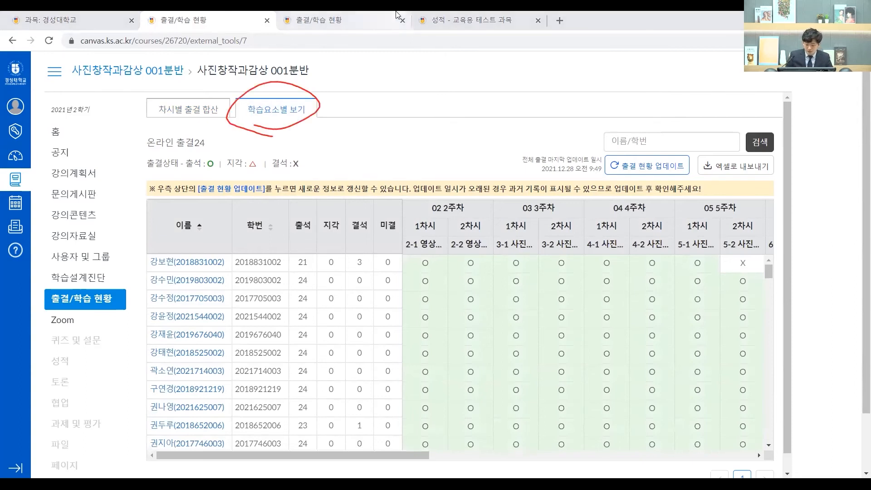
{"action": "left_click_drag", "start_coordinate": [362, 455], "coordinate": [301, 457]}
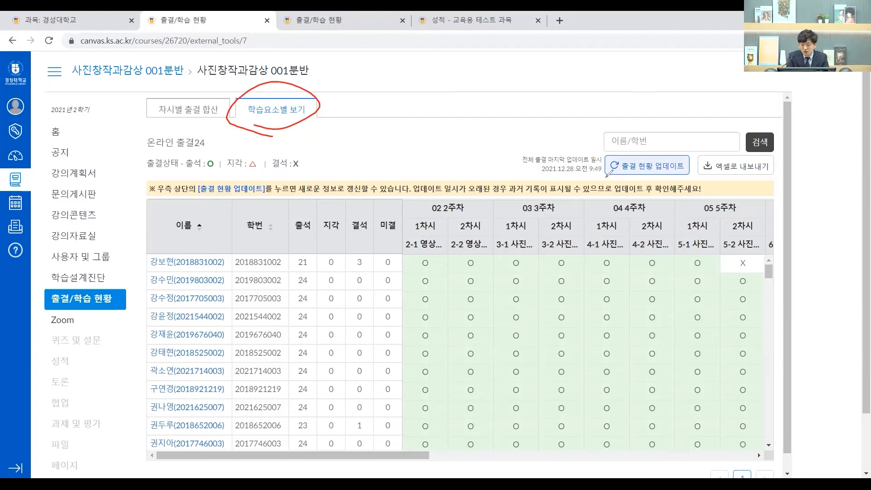
{"action": "left_click_drag", "start_coordinate": [592, 155], "coordinate": [598, 176]}
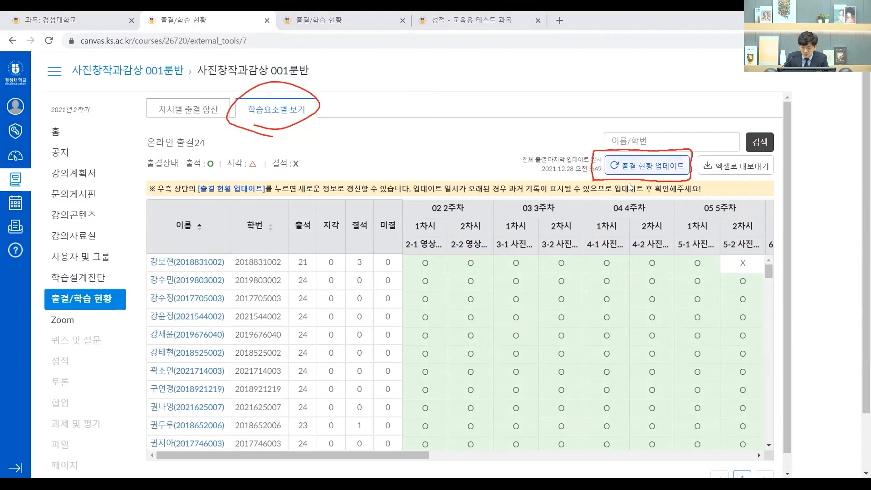
View the first listed student's attendance details for lesson 12-1, and close them.
{"action": "left_click_drag", "start_coordinate": [363, 455], "coordinate": [662, 415]}
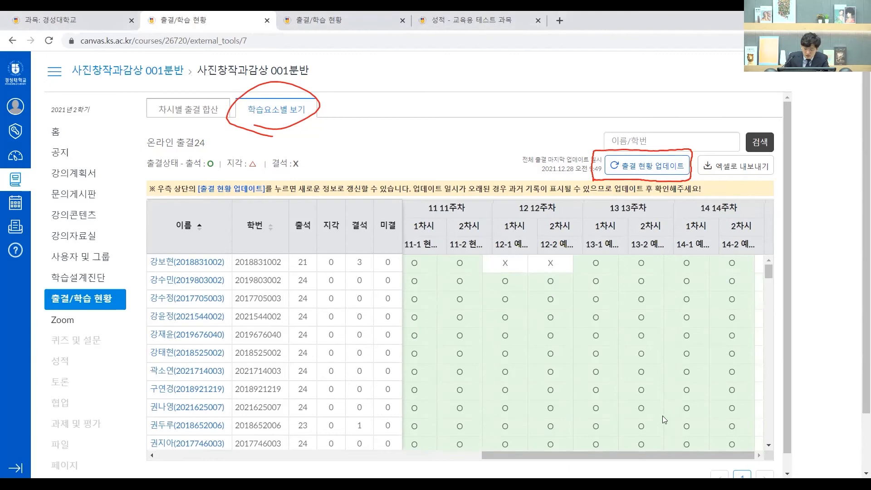
{"action": "left_click", "coordinate": [518, 267]}
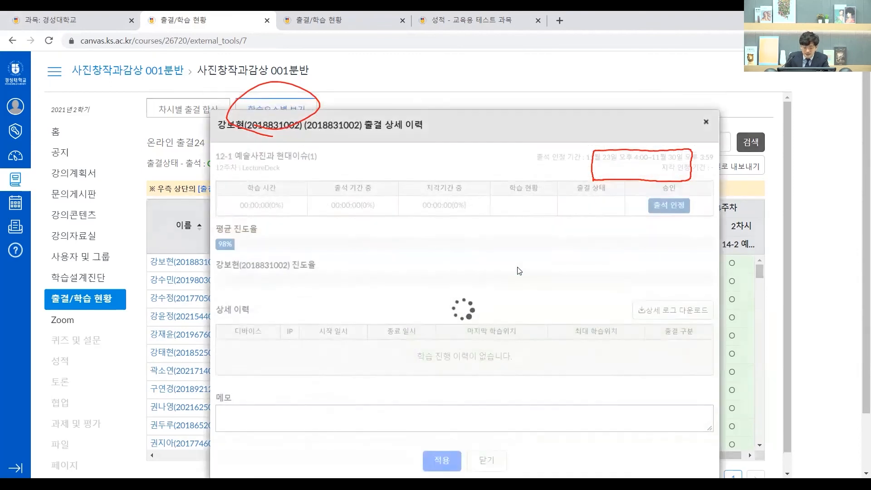
{"action": "left_click", "coordinate": [487, 461]}
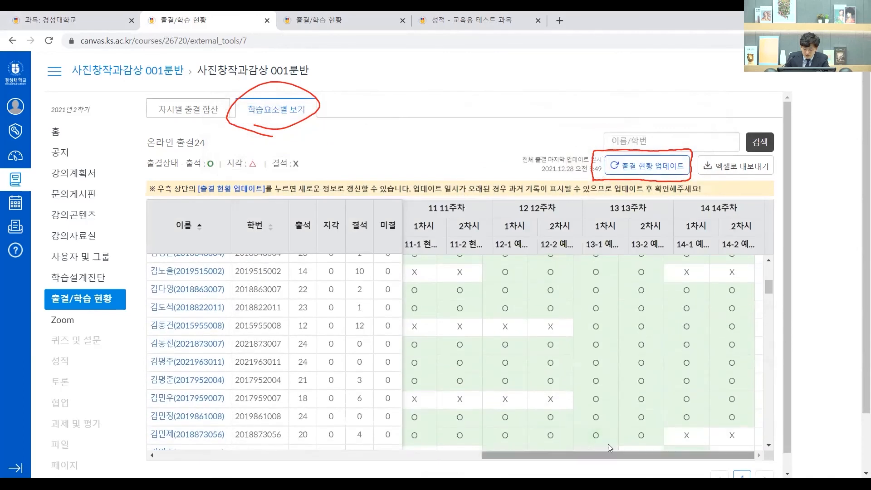
Open a student's attendance details for the absence in 7-2 다큐멘터리 사진연구(2), and mark 출석 인정 in red.
{"action": "scroll", "coordinate": [625, 438], "scroll_direction": "down", "scroll_amount": 3}
{"action": "left_click_drag", "start_coordinate": [623, 455], "coordinate": [456, 431]}
{"action": "scroll", "coordinate": [548, 358], "scroll_direction": "up", "scroll_amount": 2}
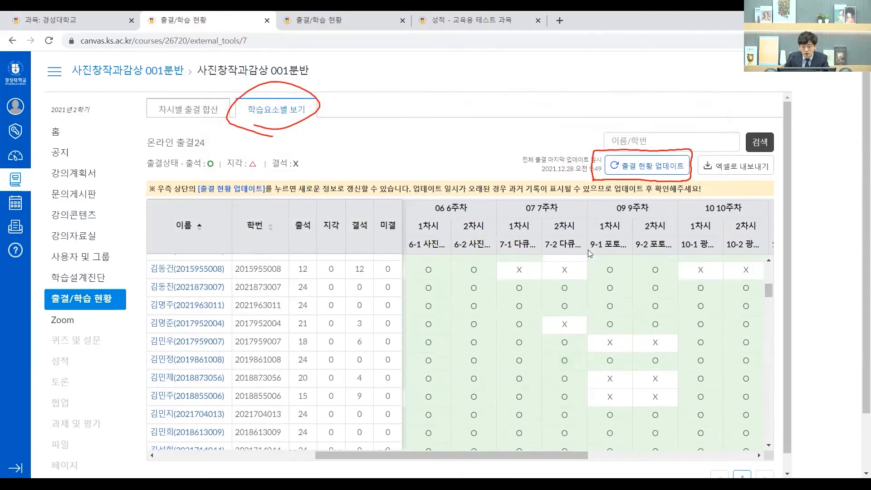
{"action": "left_click", "coordinate": [574, 330]}
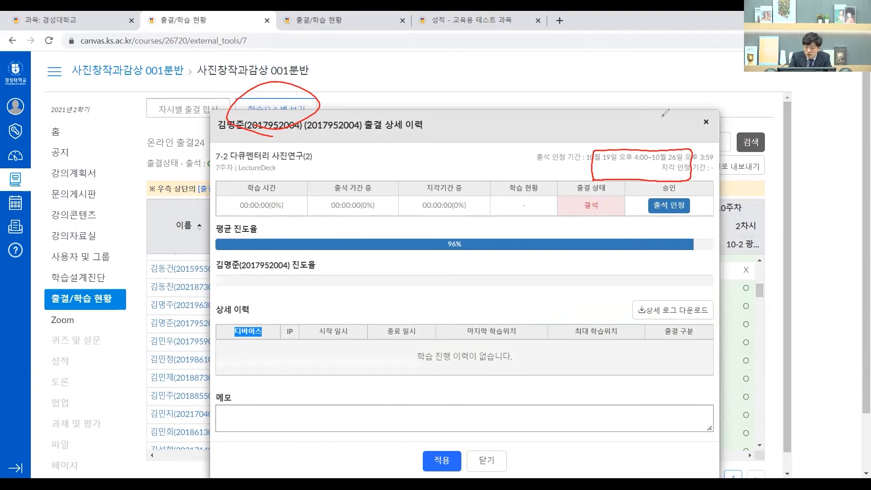
{"action": "left_click_drag", "start_coordinate": [644, 194], "coordinate": [646, 190]}
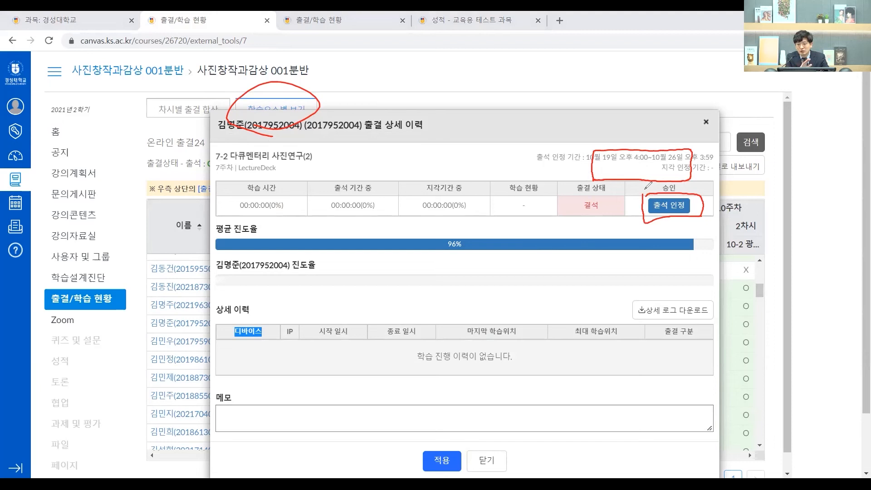
{"action": "left_click_drag", "start_coordinate": [692, 192], "coordinate": [716, 178]}
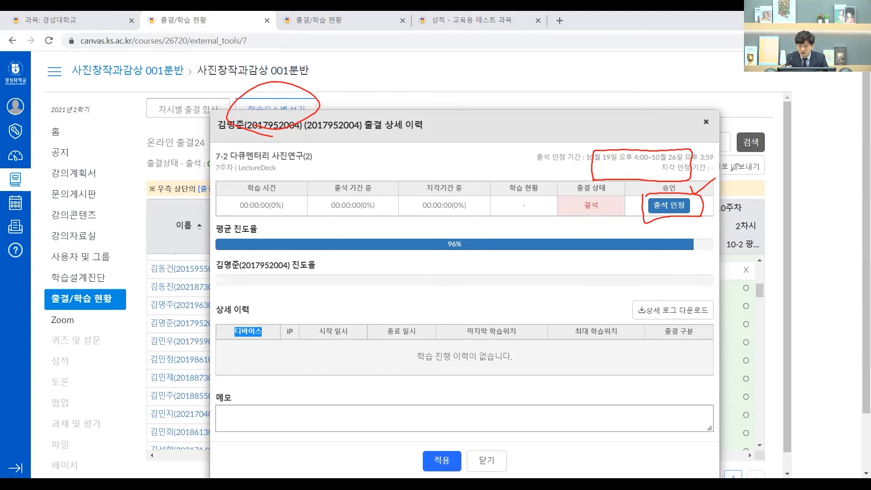
Replace the red markings with one box around 출석 인정, and close the attendance details without applying changes.
{"action": "key", "text": "e"}
{"action": "mouse_move", "coordinate": [650, 185]}
{"action": "left_mouse_down"}
{"action": "mouse_move", "coordinate": [641, 197]}
{"action": "mouse_move", "coordinate": [684, 222]}
{"action": "mouse_move", "coordinate": [655, 184]}
{"action": "left_mouse_up"}
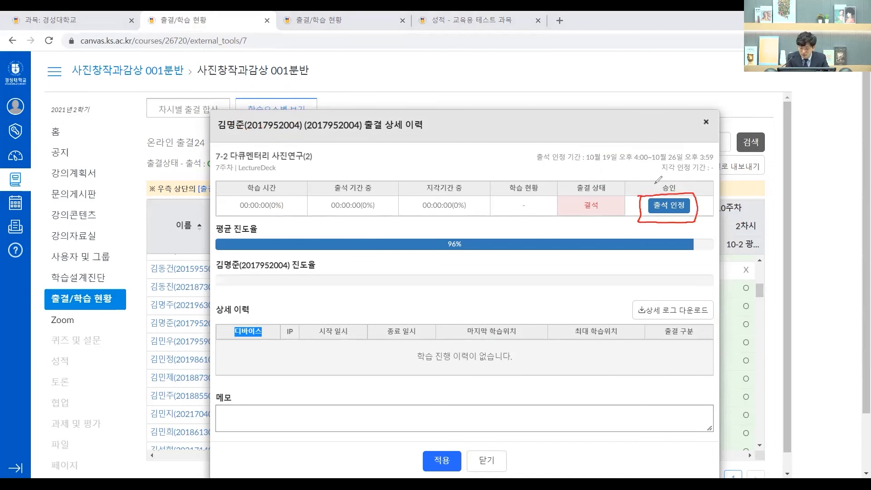
{"action": "left_click", "coordinate": [665, 210]}
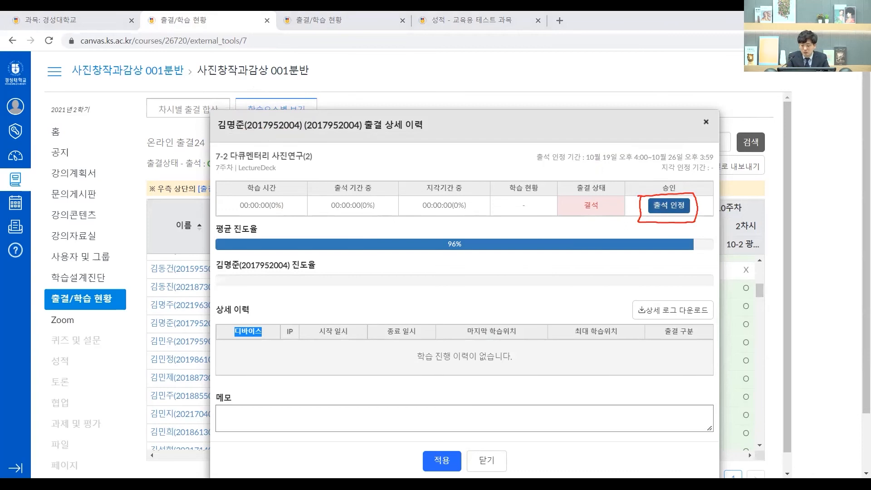
{"action": "left_click", "coordinate": [535, 112]}
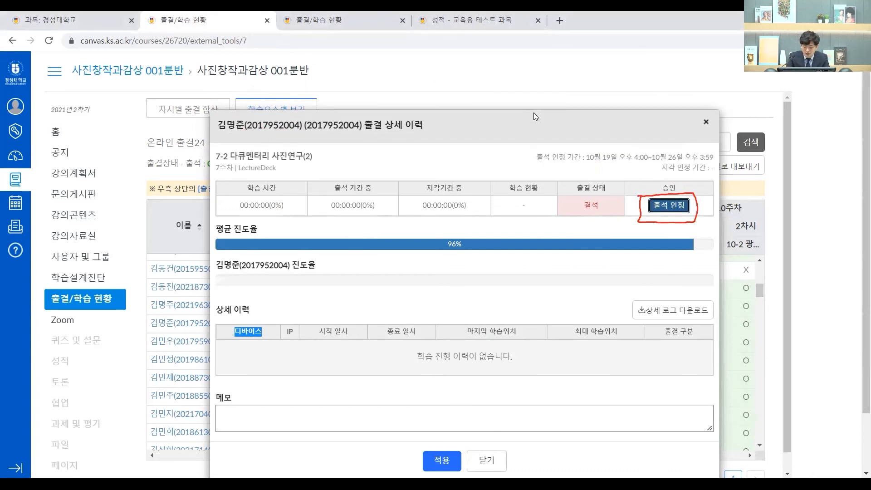
{"action": "left_click", "coordinate": [484, 461]}
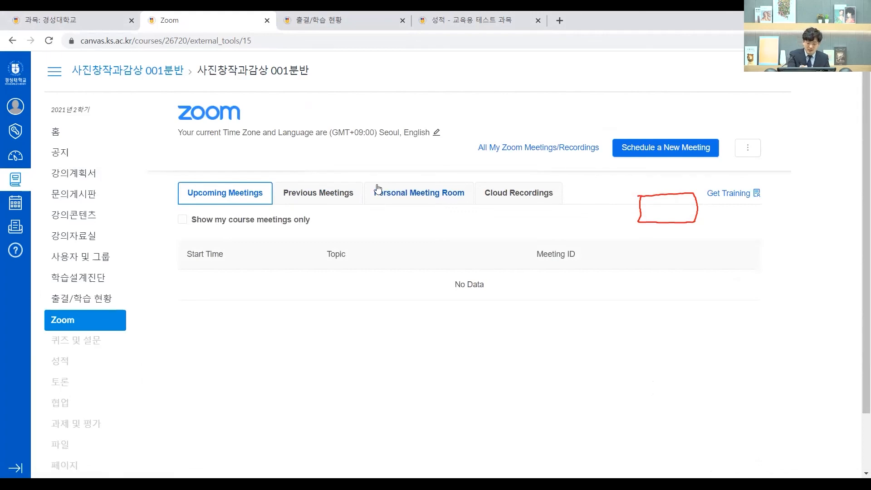
Open the course's Zoom page and draw red boxes around Schedule a New Meeting.
{"action": "mouse_move", "coordinate": [604, 136]}
{"action": "left_mouse_down"}
{"action": "mouse_move", "coordinate": [621, 173]}
{"action": "mouse_move", "coordinate": [739, 143]}
{"action": "mouse_move", "coordinate": [602, 133]}
{"action": "left_mouse_up"}
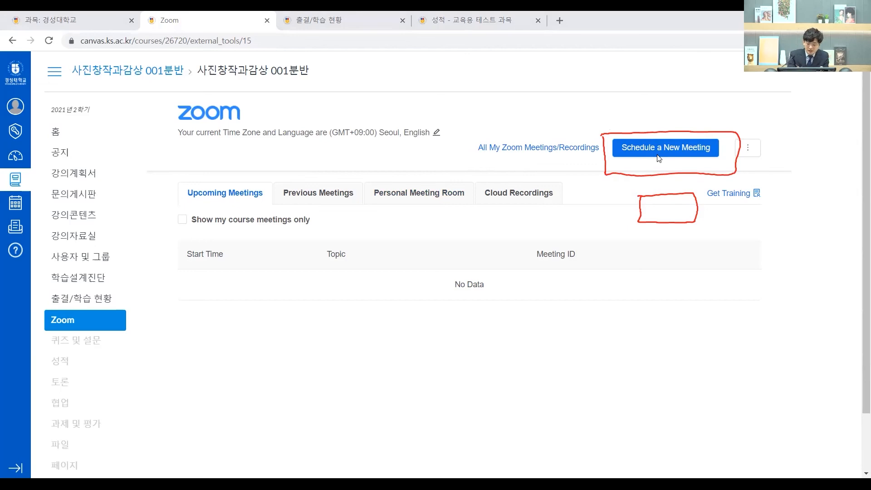
{"action": "left_click_drag", "start_coordinate": [603, 172], "coordinate": [604, 122]}
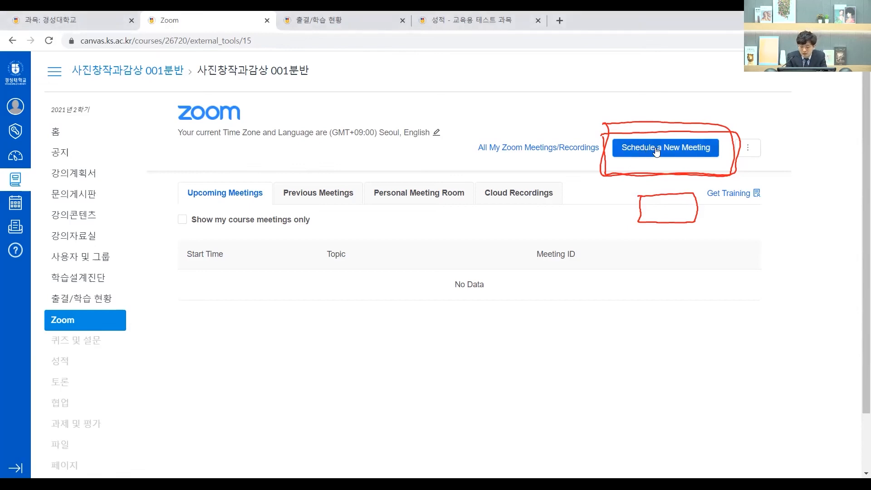
Start scheduling a new Zoom meeting and review its topic, description, date and duration fields.
{"action": "left_click", "coordinate": [695, 149]}
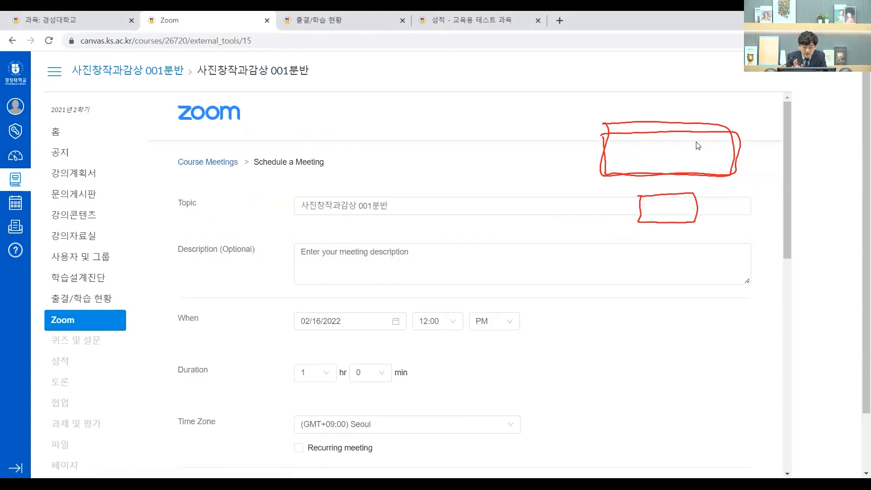
{"action": "left_click", "coordinate": [360, 206]}
{"action": "scroll", "coordinate": [360, 208], "scroll_direction": "down", "scroll_amount": 1}
{"action": "scroll", "coordinate": [361, 208], "scroll_direction": "down", "scroll_amount": 2}
{"action": "left_click", "coordinate": [322, 259]}
{"action": "left_click", "coordinate": [322, 259]}
{"action": "scroll", "coordinate": [404, 249], "scroll_direction": "down", "scroll_amount": 3}
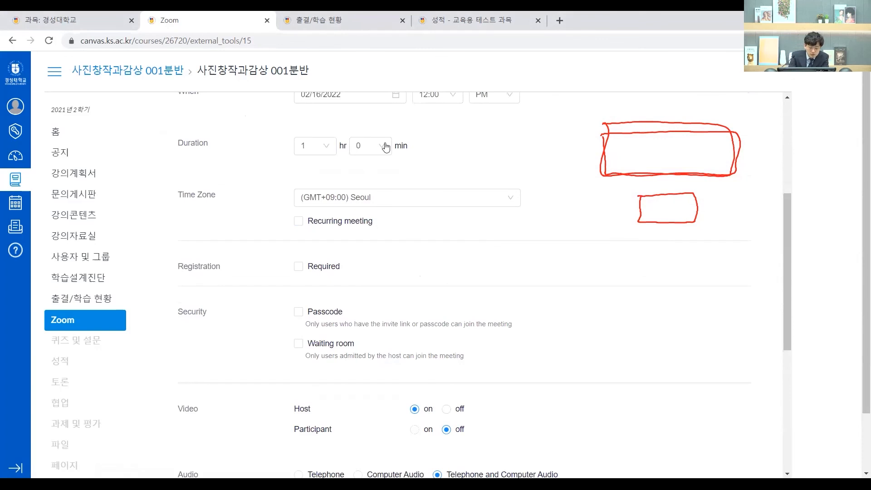
Mark the Recurring meeting option in red, turn it on to show its settings, and clear the markings and the option.
{"action": "left_click_drag", "start_coordinate": [174, 179], "coordinate": [513, 232]}
{"action": "left_click_drag", "start_coordinate": [291, 203], "coordinate": [318, 193]}
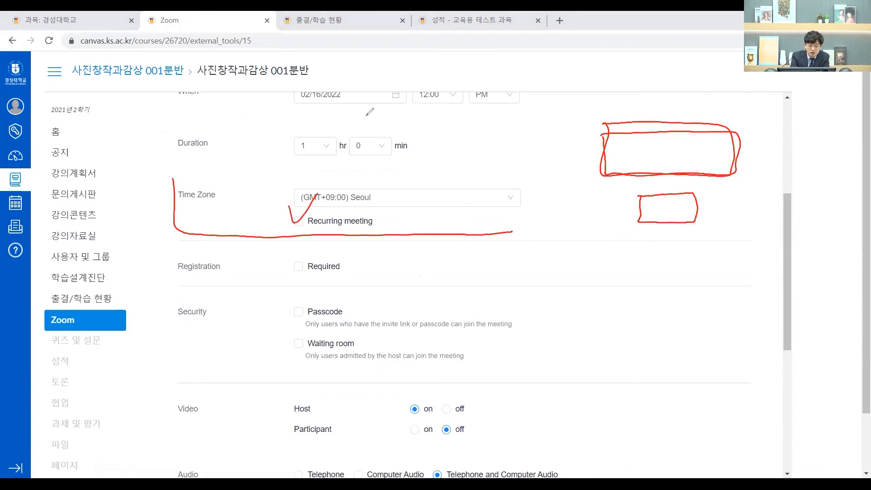
{"action": "left_click", "coordinate": [298, 221]}
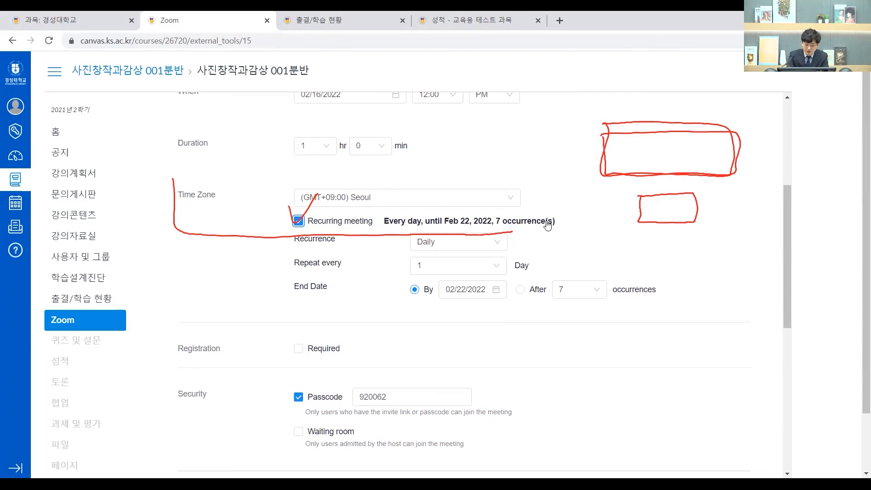
{"action": "key", "text": "Escape"}
{"action": "left_click", "coordinate": [298, 221]}
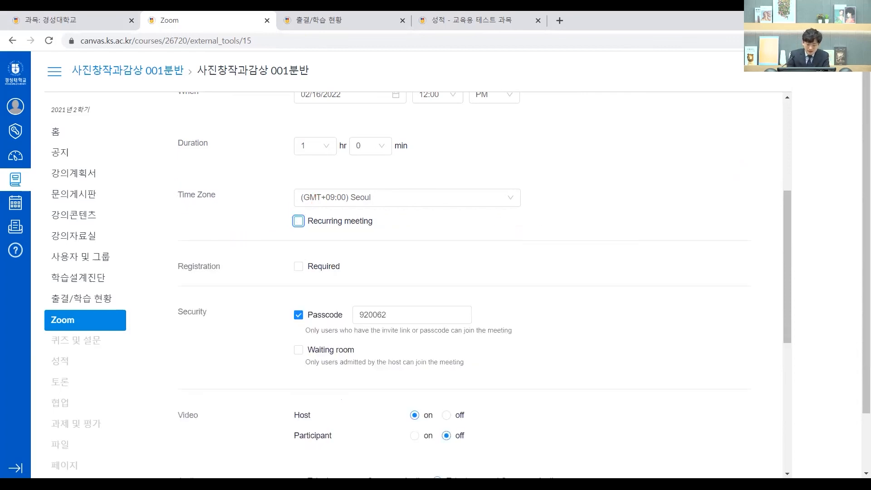
{"action": "scroll", "coordinate": [557, 184], "scroll_direction": "up", "scroll_amount": 2}
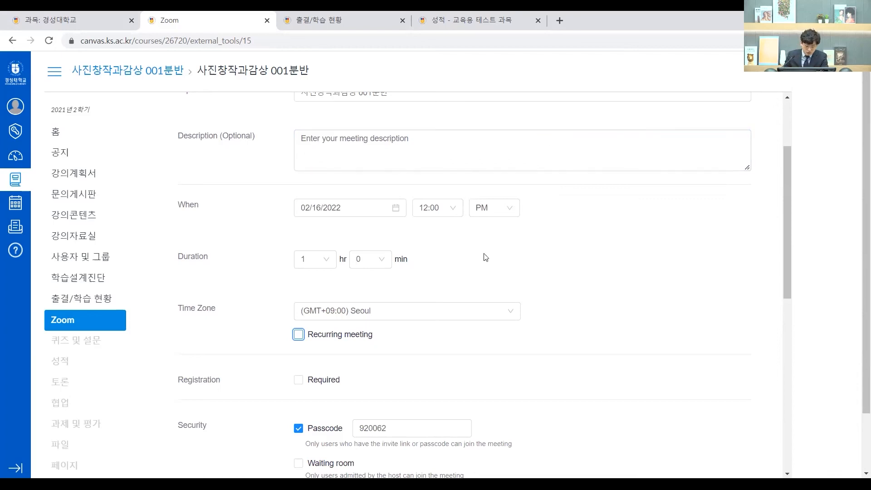
Review the meeting's Registration requirement and Security settings.
{"action": "scroll", "coordinate": [431, 276], "scroll_direction": "down", "scroll_amount": 1}
{"action": "scroll", "coordinate": [432, 276], "scroll_direction": "down", "scroll_amount": 2}
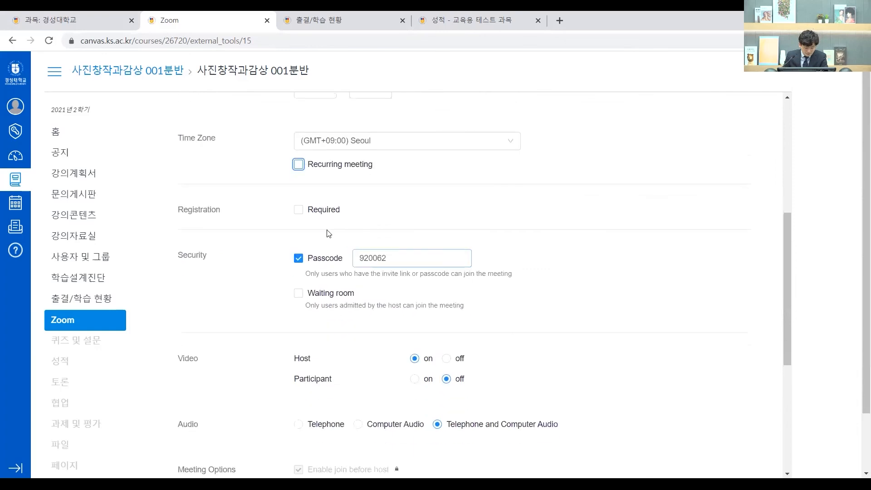
{"action": "left_click", "coordinate": [300, 210]}
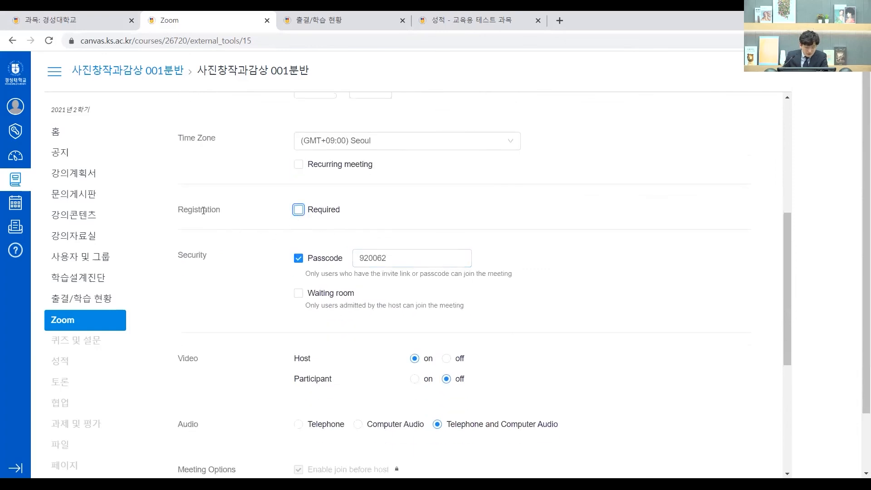
{"action": "scroll", "coordinate": [229, 212], "scroll_direction": "down", "scroll_amount": 1}
{"action": "left_click_drag", "start_coordinate": [187, 200], "coordinate": [215, 198]}
{"action": "left_click", "coordinate": [221, 198]}
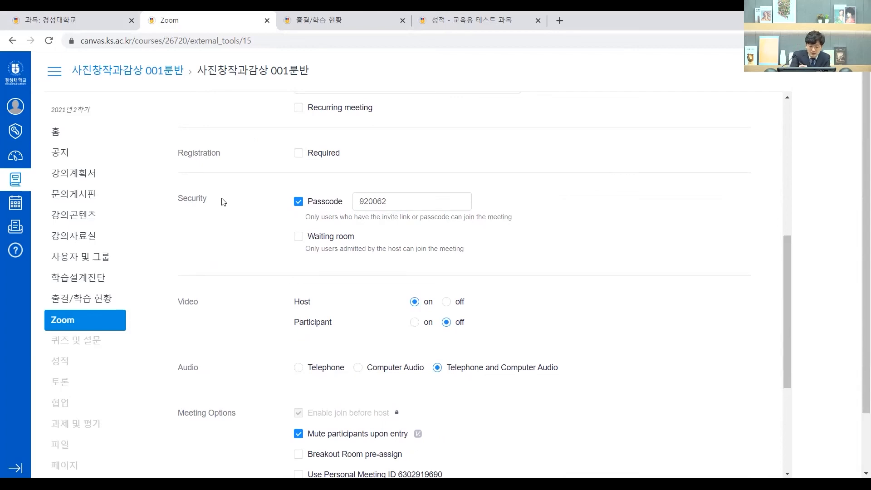
Circle Waiting room and box Passcode in red, and erase the markings.
{"action": "left_click_drag", "start_coordinate": [320, 273], "coordinate": [293, 259]}
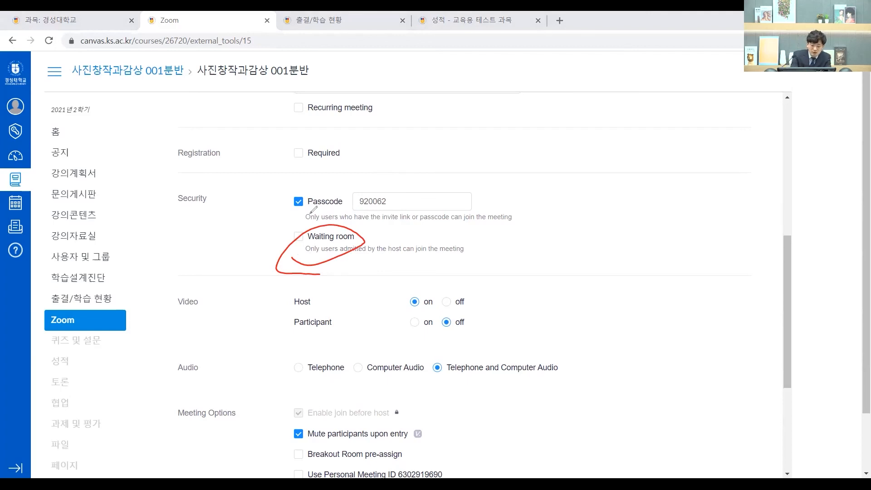
{"action": "mouse_move", "coordinate": [347, 187]}
{"action": "left_mouse_down"}
{"action": "mouse_move", "coordinate": [290, 210]}
{"action": "mouse_move", "coordinate": [310, 186]}
{"action": "left_mouse_up"}
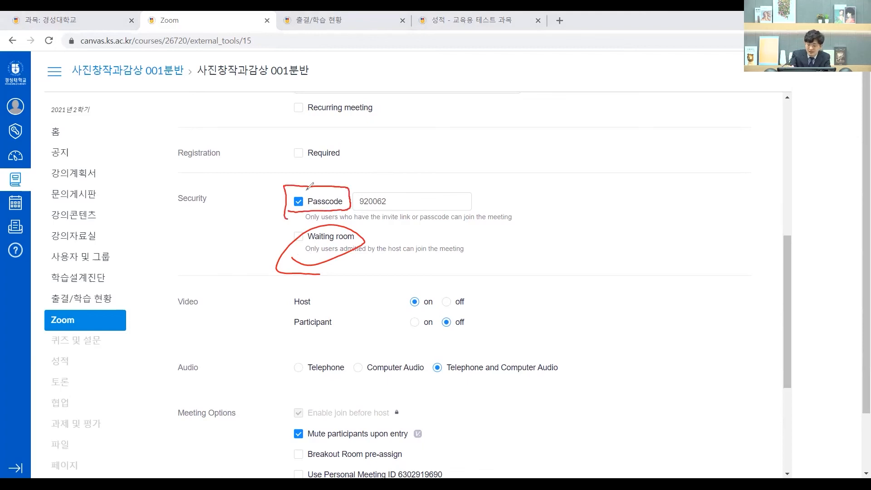
{"action": "key", "text": "e"}
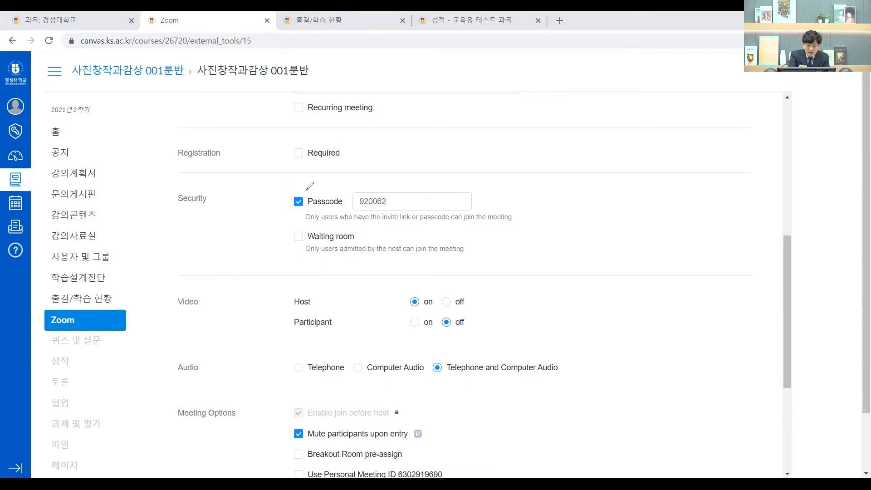
Mark the Video settings for Host and Participant with their on/off choices in red, and clear the markings.
{"action": "left_click_drag", "start_coordinate": [187, 323], "coordinate": [188, 339]}
{"action": "mouse_move", "coordinate": [305, 312]}
{"action": "left_mouse_down"}
{"action": "mouse_move", "coordinate": [314, 318]}
{"action": "mouse_move", "coordinate": [311, 352]}
{"action": "left_mouse_up"}
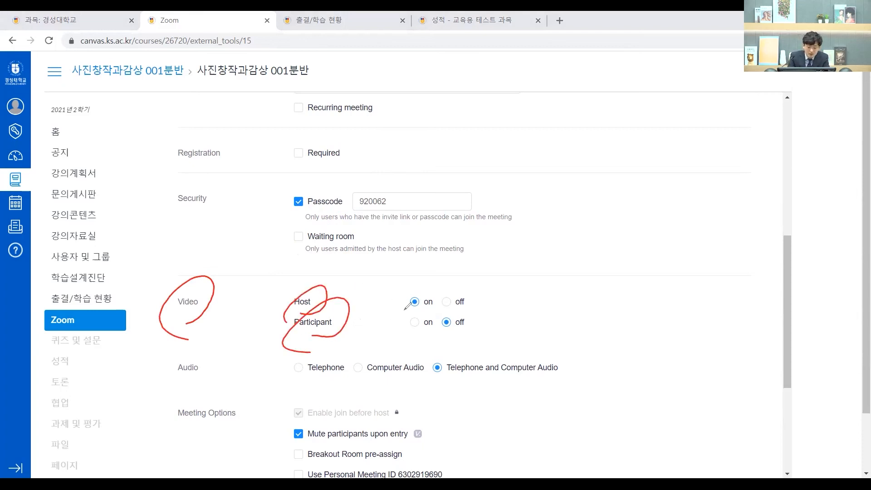
{"action": "mouse_move", "coordinate": [404, 312]}
{"action": "left_mouse_down"}
{"action": "mouse_move", "coordinate": [466, 313]}
{"action": "mouse_move", "coordinate": [408, 286]}
{"action": "mouse_move", "coordinate": [403, 298]}
{"action": "mouse_move", "coordinate": [437, 289]}
{"action": "left_mouse_up"}
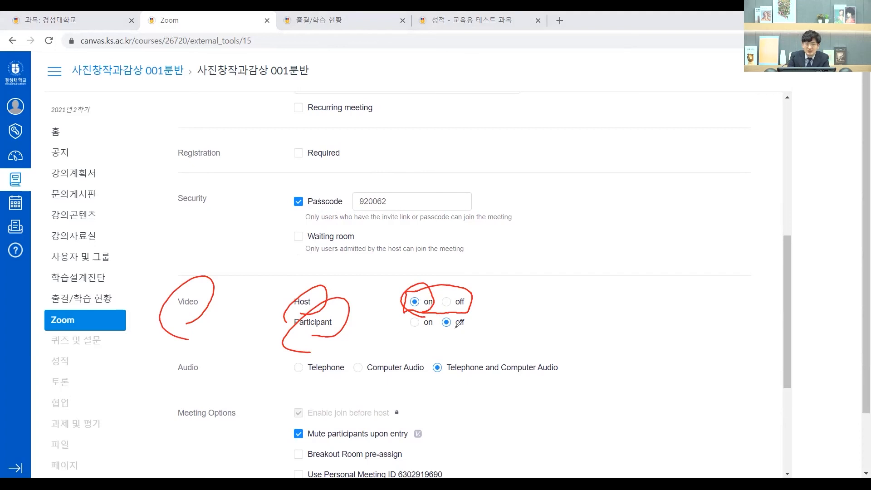
{"action": "mouse_move", "coordinate": [407, 318]}
{"action": "left_mouse_down"}
{"action": "mouse_move", "coordinate": [427, 337]}
{"action": "mouse_move", "coordinate": [472, 315]}
{"action": "mouse_move", "coordinate": [411, 317]}
{"action": "mouse_move", "coordinate": [462, 297]}
{"action": "mouse_move", "coordinate": [467, 307]}
{"action": "left_mouse_up"}
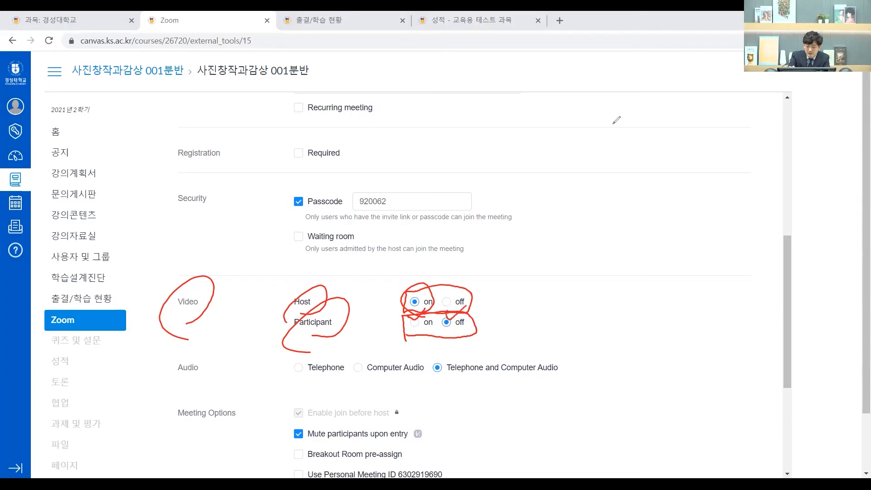
{"action": "key", "text": "Escape"}
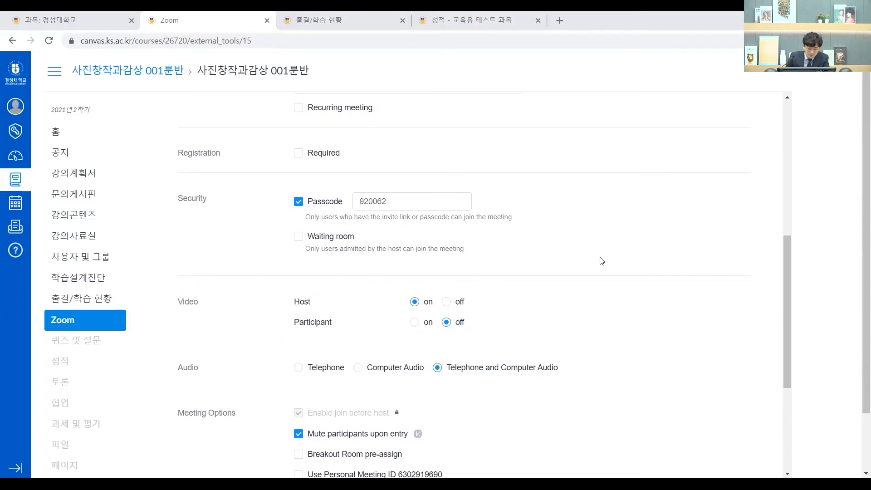
Outline Use Personal Meeting ID in red under Meeting Options and enable it.
{"action": "scroll", "coordinate": [573, 252], "scroll_direction": "down", "scroll_amount": 1}
{"action": "scroll", "coordinate": [573, 253], "scroll_direction": "down", "scroll_amount": 4}
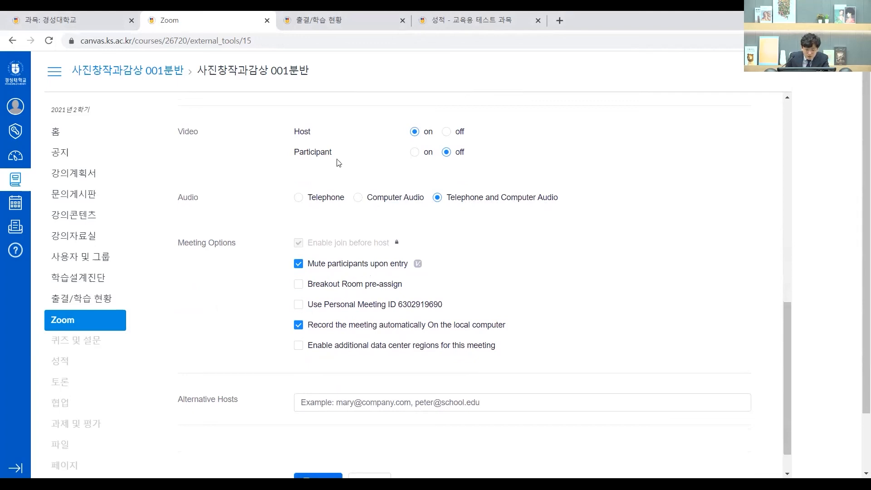
{"action": "mouse_move", "coordinate": [299, 315]}
{"action": "left_mouse_down"}
{"action": "mouse_move", "coordinate": [460, 300]}
{"action": "mouse_move", "coordinate": [340, 293]}
{"action": "mouse_move", "coordinate": [361, 314]}
{"action": "left_mouse_up"}
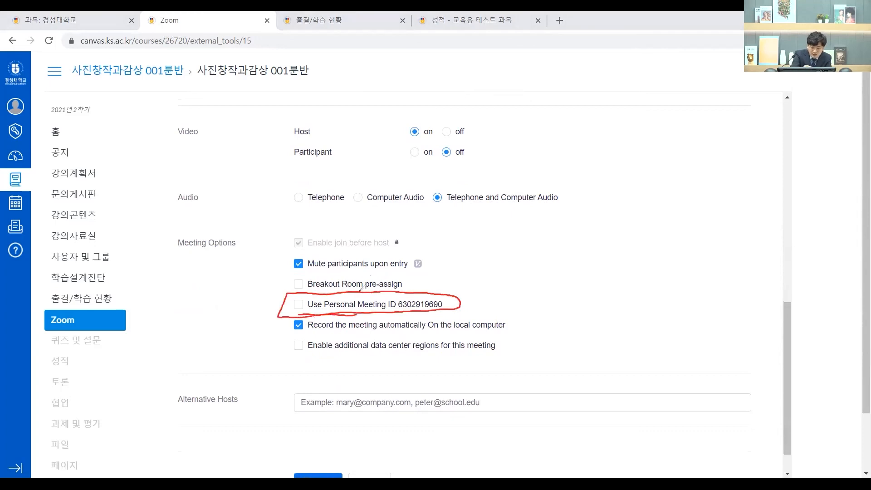
{"action": "left_click", "coordinate": [298, 304]}
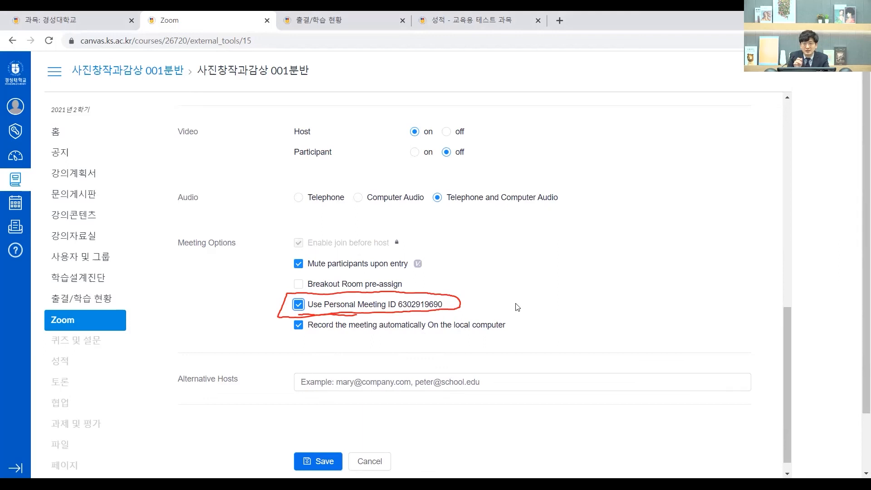
Save the scheduled meeting and return from its details to the Upcoming Meetings list.
{"action": "left_click", "coordinate": [311, 456]}
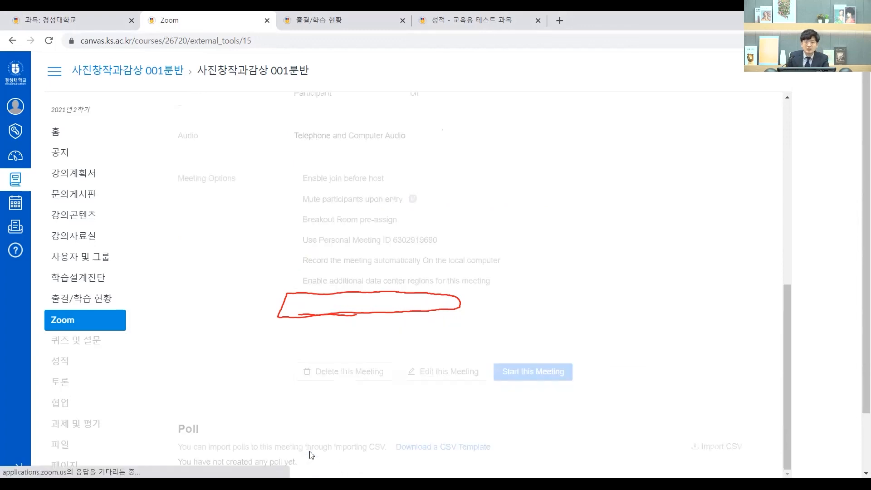
{"action": "scroll", "coordinate": [334, 286], "scroll_direction": "up", "scroll_amount": 4}
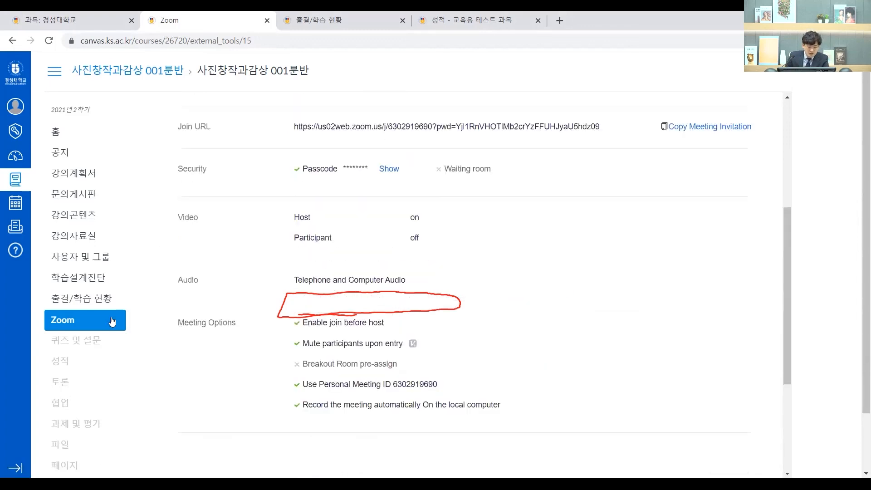
{"action": "key", "text": "F5"}
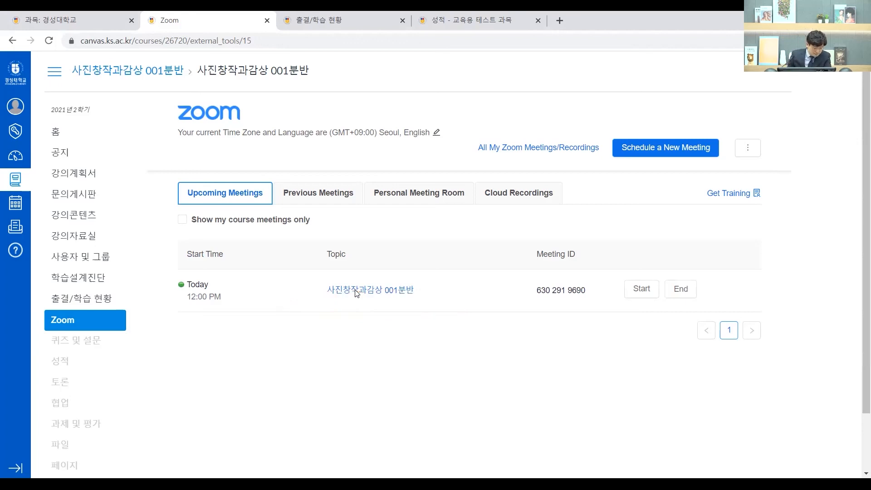
Mark 퀴즈 및 설문 with a red check, and view the course's 퀴즈 및 설문 and 과제 및 평가 pages.
{"action": "scroll", "coordinate": [357, 293], "scroll_direction": "down", "scroll_amount": 1}
{"action": "scroll", "coordinate": [208, 284], "scroll_direction": "down", "scroll_amount": 1}
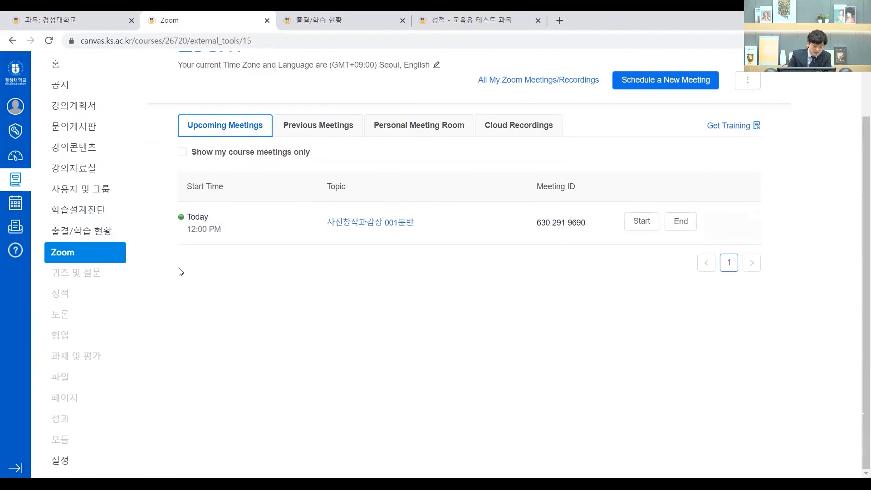
{"action": "left_click_drag", "start_coordinate": [107, 268], "coordinate": [114, 266]}
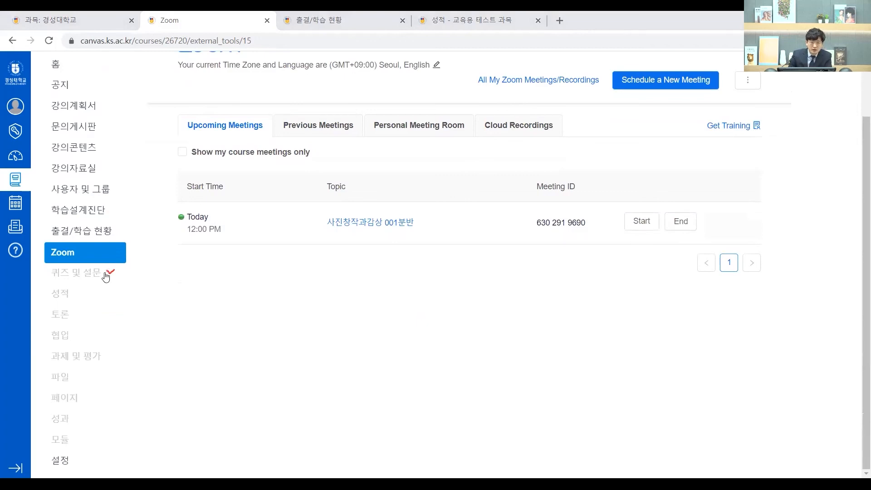
{"action": "left_click", "coordinate": [106, 274]}
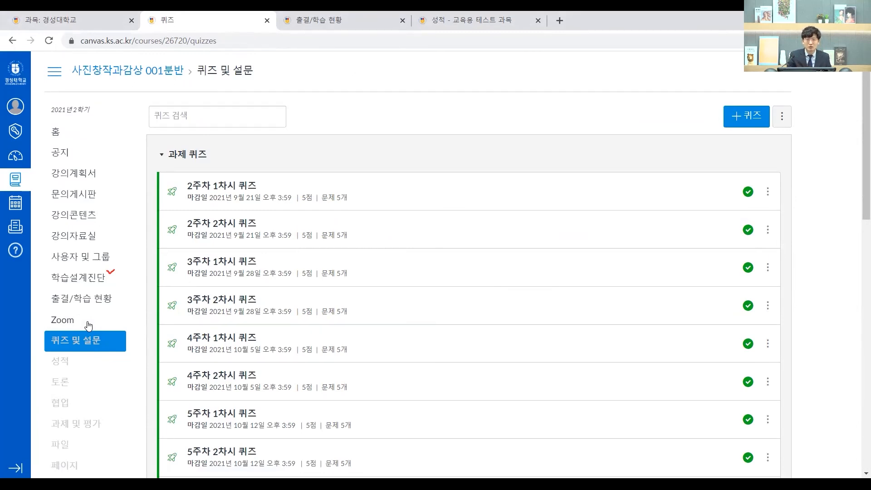
{"action": "left_click", "coordinate": [93, 429]}
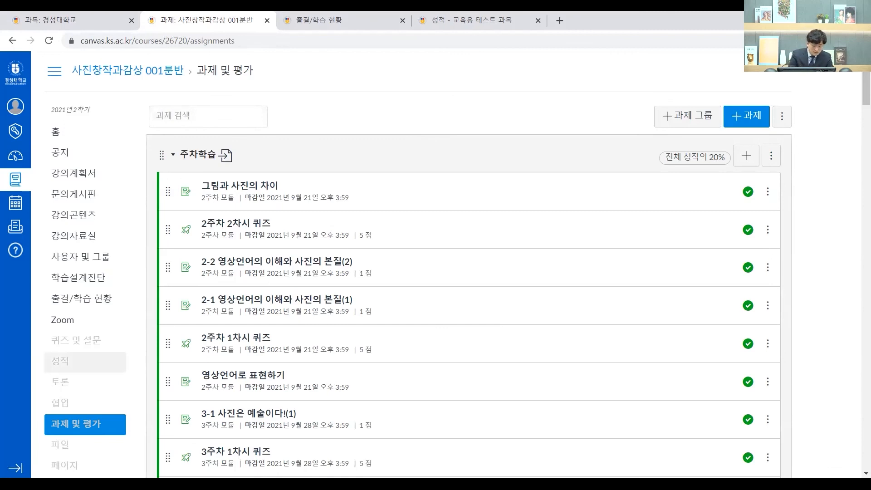
Open the course's 성적 gradebook and view the project scores and assignment group percentages in the last columns.
{"action": "left_click", "coordinate": [60, 361]}
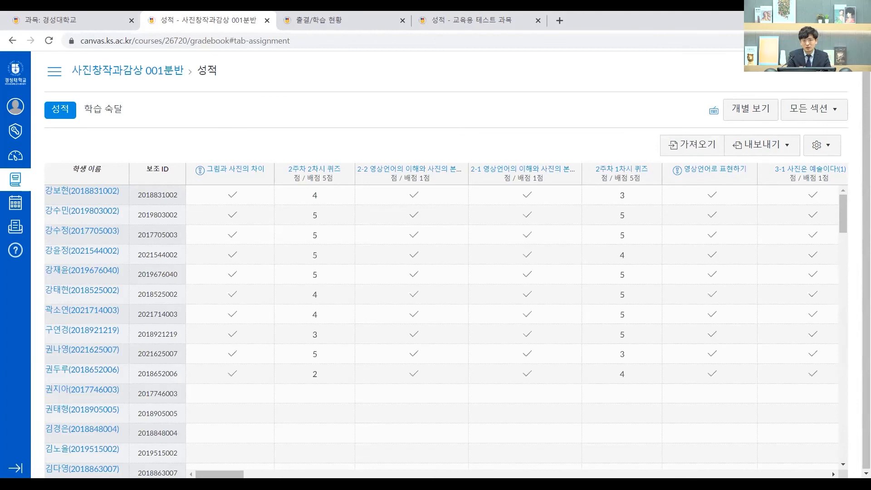
{"action": "left_click_drag", "start_coordinate": [221, 474], "coordinate": [778, 475]}
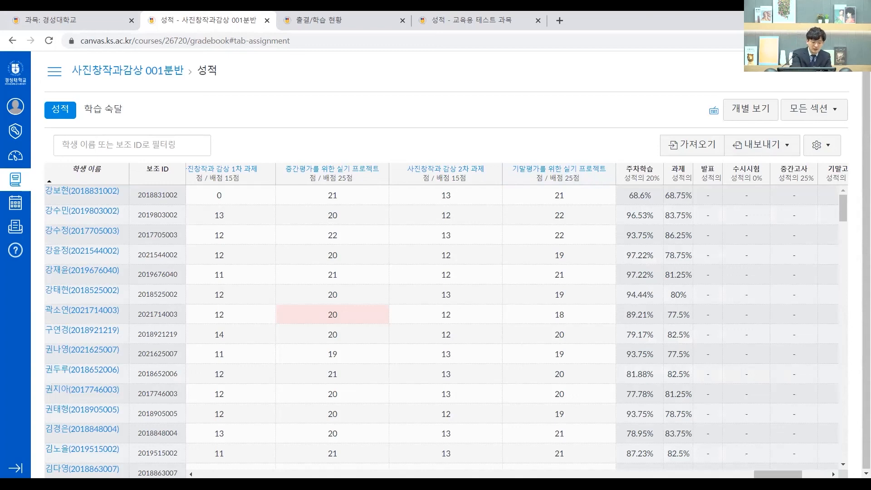
Open the course's 설정 page and circle 이미지 선택 in red.
{"action": "left_click", "coordinate": [55, 71]}
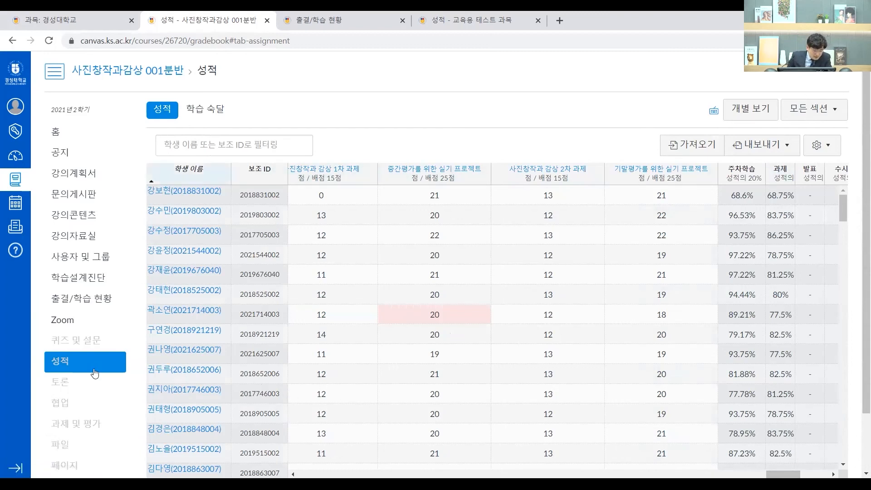
{"action": "scroll", "coordinate": [93, 386], "scroll_direction": "down", "scroll_amount": 3}
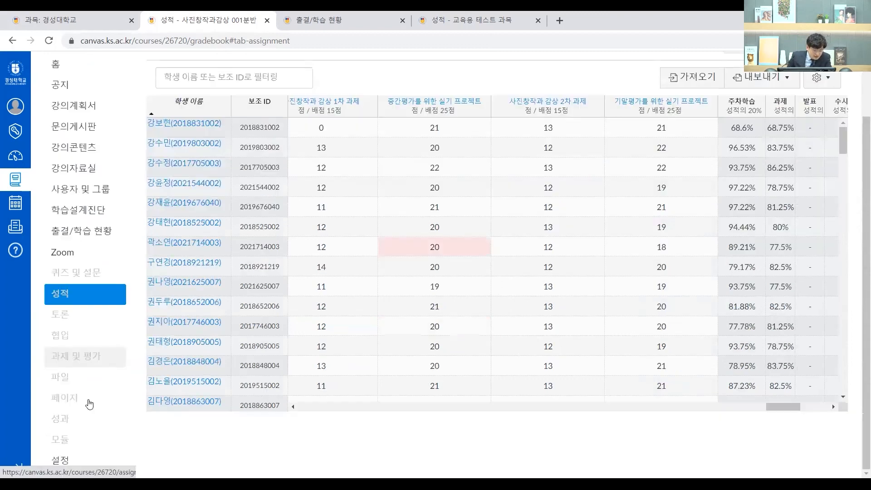
{"action": "left_click", "coordinate": [75, 460]}
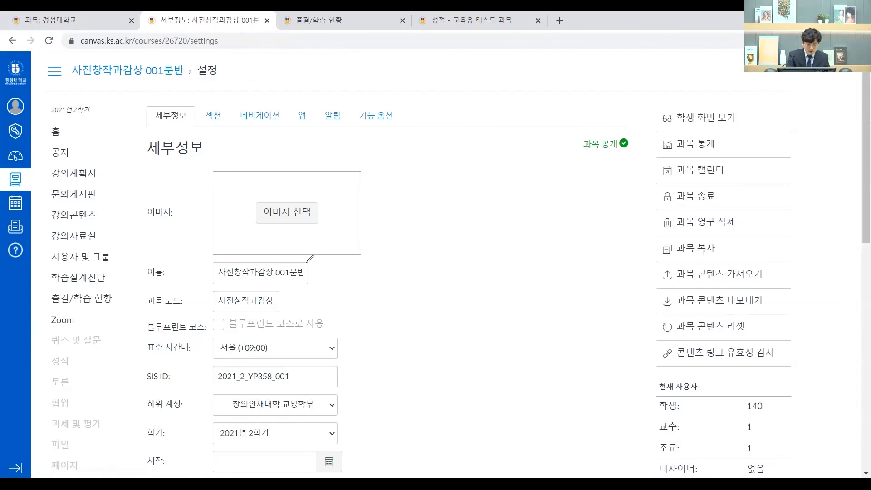
{"action": "left_click_drag", "start_coordinate": [271, 252], "coordinate": [268, 242]}
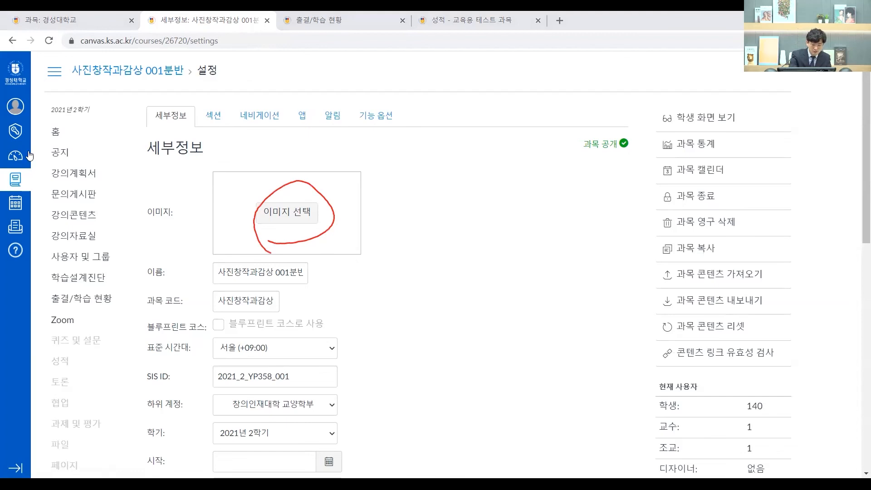
View the course card images on the dashboard, and return to the course settings to examine the remaining 세부정보 fields.
{"action": "left_click", "coordinate": [15, 156]}
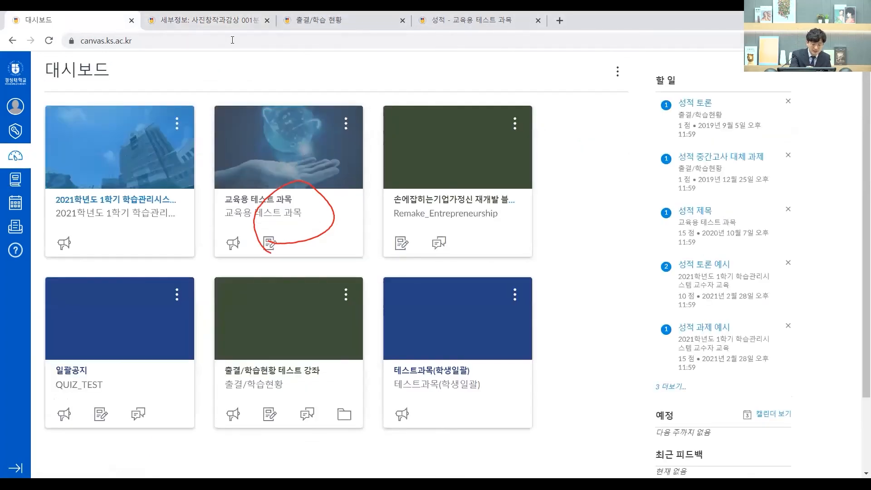
{"action": "left_click", "coordinate": [202, 20]}
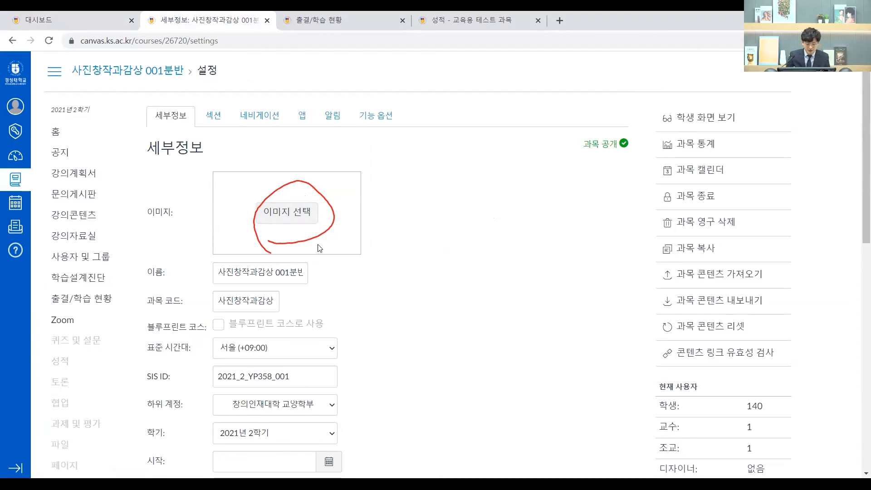
{"action": "scroll", "coordinate": [335, 270], "scroll_direction": "down", "scroll_amount": 9}
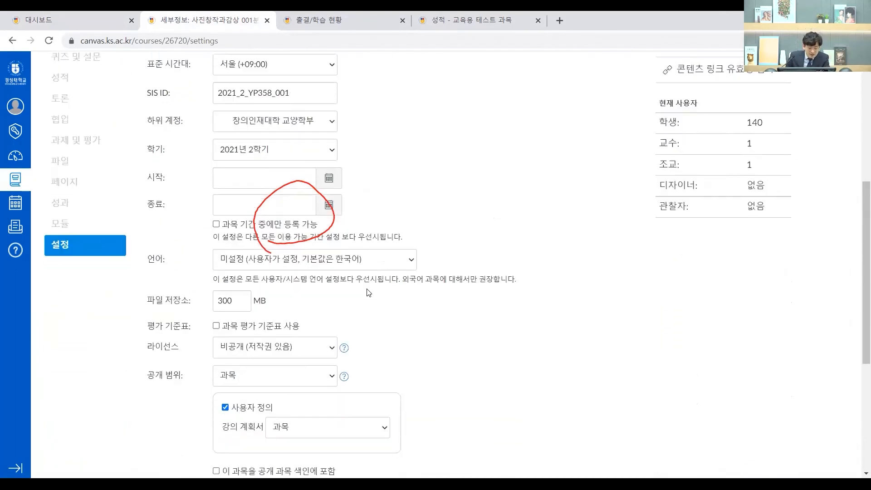
Open the course's 네비게이션 settings, outlining that heading, the course menu and the navigation item list in red.
{"action": "scroll", "coordinate": [371, 302], "scroll_direction": "down", "scroll_amount": 3}
{"action": "scroll", "coordinate": [424, 341], "scroll_direction": "up", "scroll_amount": 10}
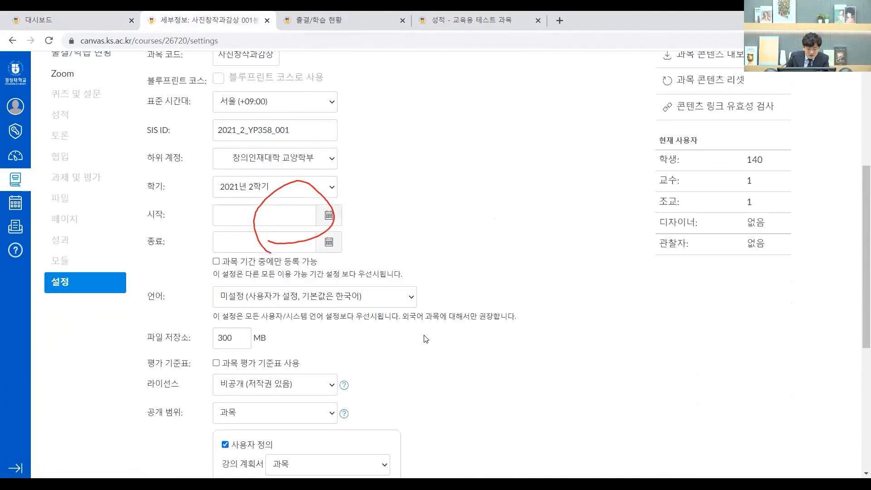
{"action": "scroll", "coordinate": [438, 343], "scroll_direction": "up", "scroll_amount": 2}
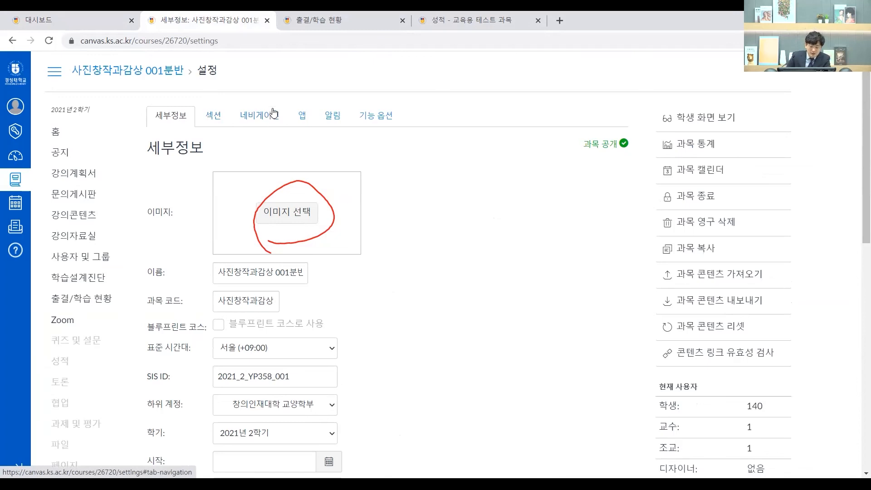
{"action": "left_click_drag", "start_coordinate": [240, 108], "coordinate": [237, 105]}
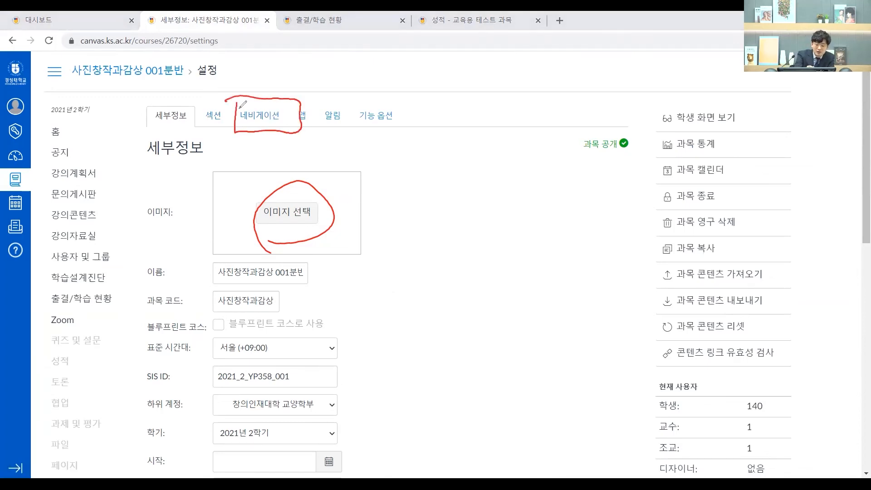
{"action": "left_click", "coordinate": [256, 114]}
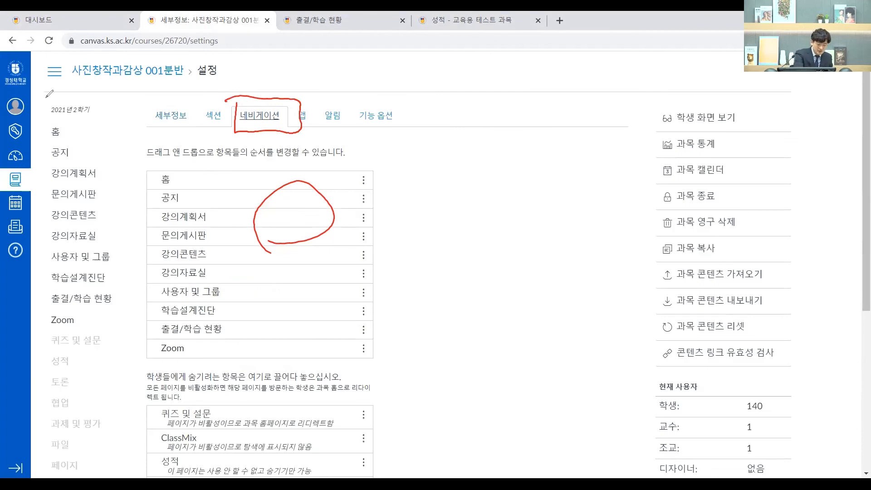
{"action": "mouse_move", "coordinate": [47, 96]}
{"action": "left_mouse_down"}
{"action": "mouse_move", "coordinate": [123, 452]}
{"action": "mouse_move", "coordinate": [47, 94]}
{"action": "left_mouse_up"}
{"action": "mouse_move", "coordinate": [137, 141]}
{"action": "left_mouse_down"}
{"action": "mouse_move", "coordinate": [126, 416]}
{"action": "mouse_move", "coordinate": [352, 465]}
{"action": "mouse_move", "coordinate": [393, 182]}
{"action": "mouse_move", "coordinate": [123, 150]}
{"action": "left_mouse_up"}
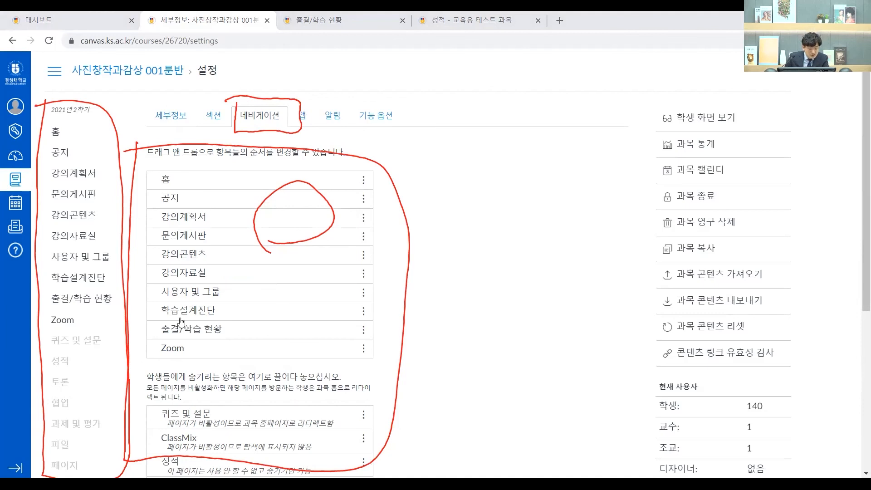
Move 학습설계진단 into the list of items hidden from students, below 퀴즈 및 설문, and save the navigation.
{"action": "scroll", "coordinate": [178, 209], "scroll_direction": "down", "scroll_amount": 3}
{"action": "left_click_drag", "start_coordinate": [178, 208], "coordinate": [199, 318]}
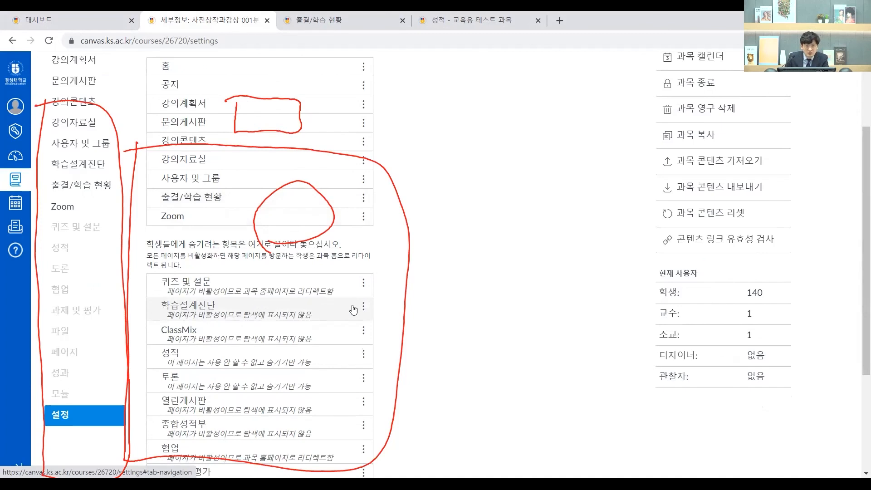
{"action": "scroll", "coordinate": [402, 306], "scroll_direction": "down", "scroll_amount": 3}
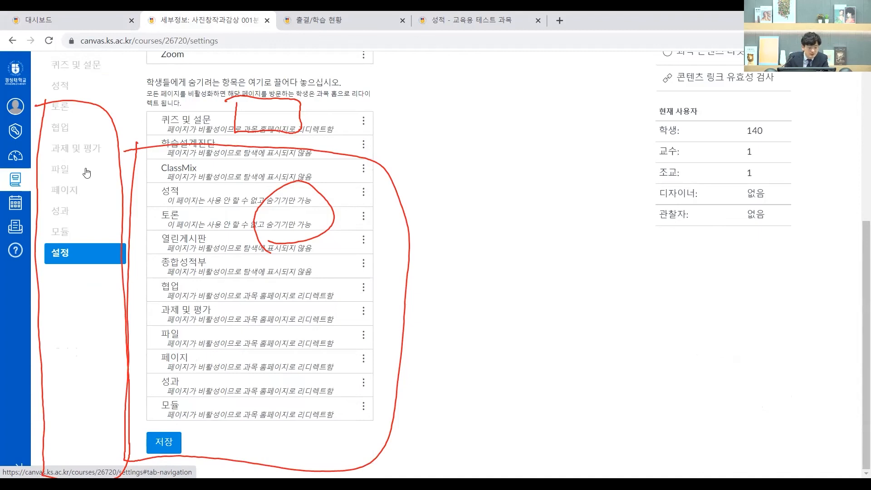
{"action": "scroll", "coordinate": [117, 179], "scroll_direction": "up", "scroll_amount": 3}
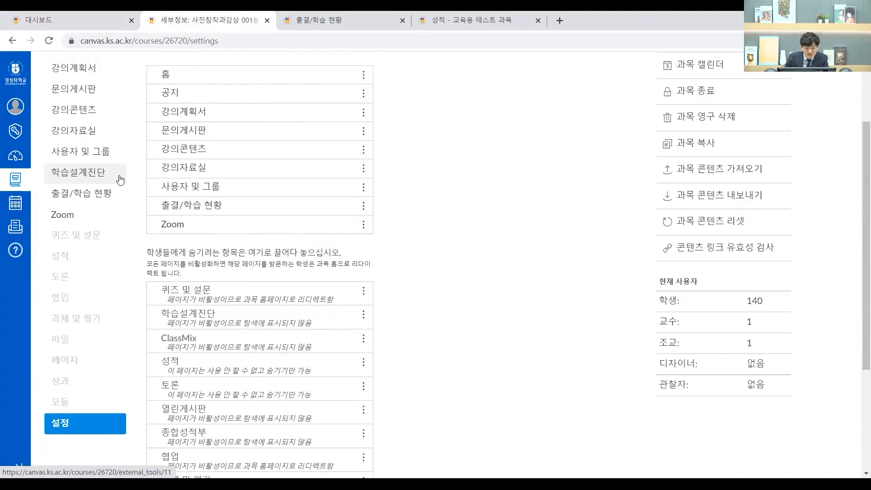
{"action": "scroll", "coordinate": [209, 274], "scroll_direction": "down", "scroll_amount": 3}
{"action": "scroll", "coordinate": [209, 272], "scroll_direction": "up", "scroll_amount": 2}
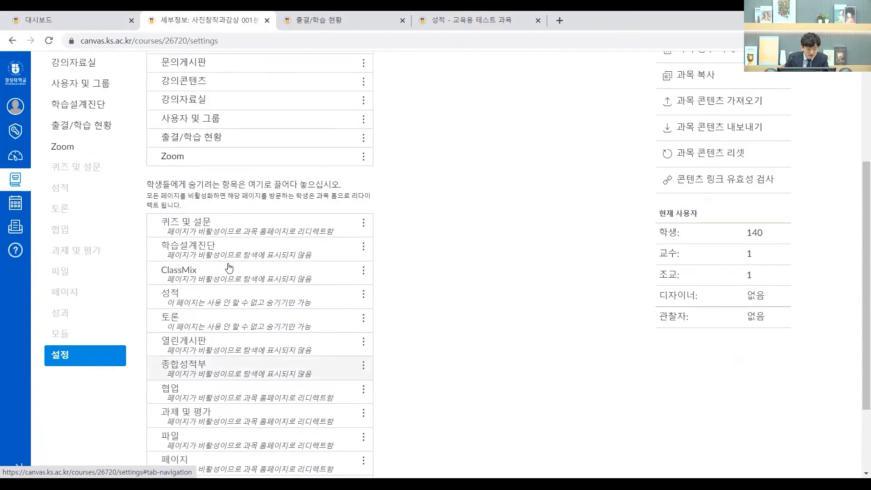
{"action": "left_click_drag", "start_coordinate": [194, 259], "coordinate": [272, 262]}
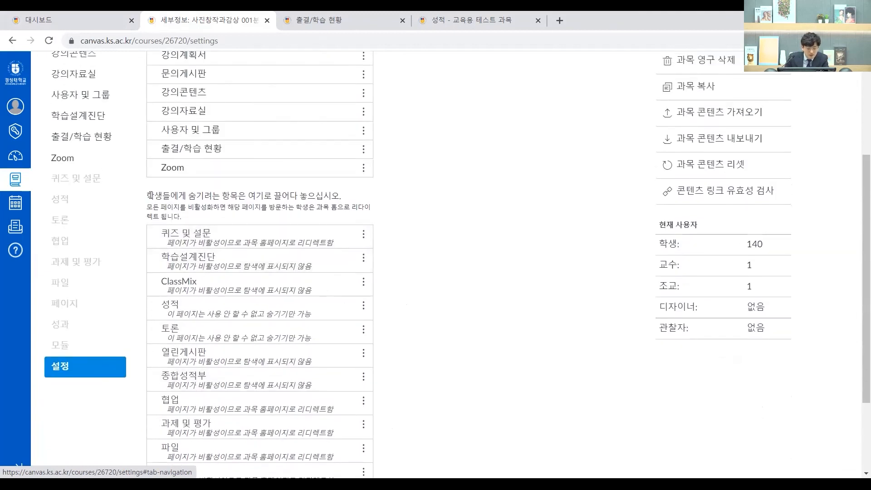
{"action": "scroll", "coordinate": [358, 205], "scroll_direction": "down", "scroll_amount": 2}
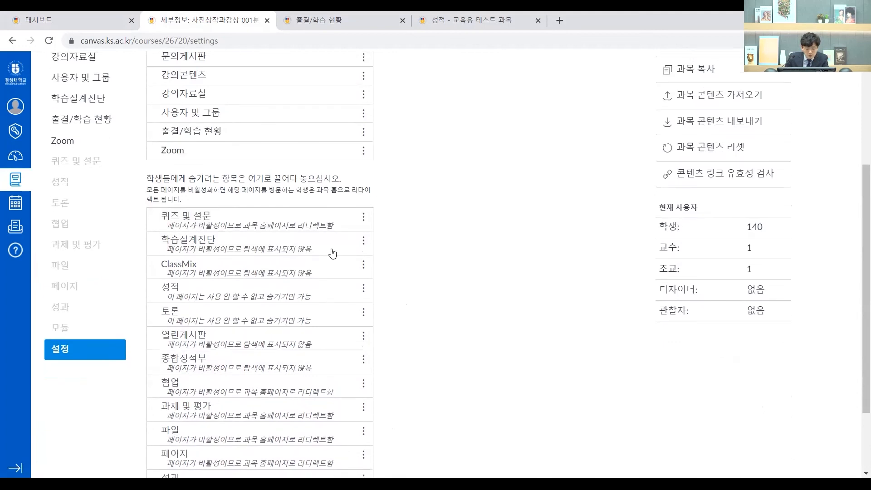
{"action": "left_click", "coordinate": [160, 440]}
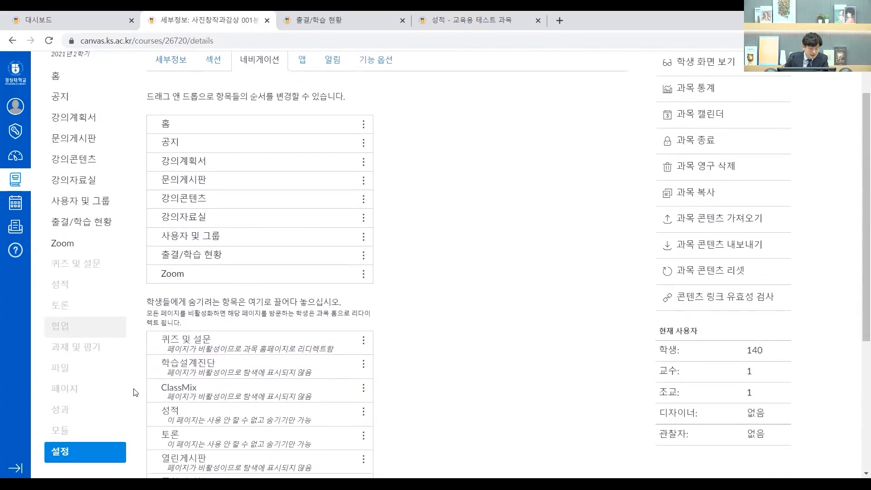
Return 학습설계진단 to the visible course navigation, between 사용자 및 그룹 and 출결/학습 현황, and save it.
{"action": "scroll", "coordinate": [122, 330], "scroll_direction": "up", "scroll_amount": 1}
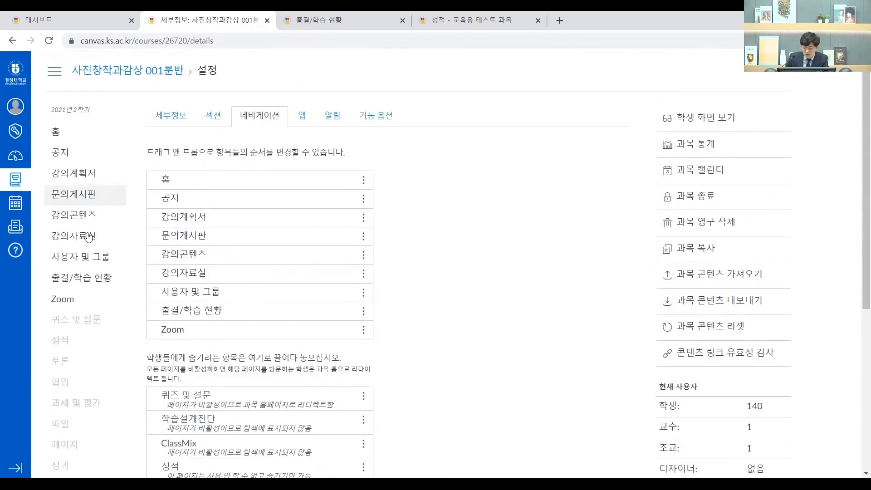
{"action": "scroll", "coordinate": [301, 253], "scroll_direction": "down", "scroll_amount": 4}
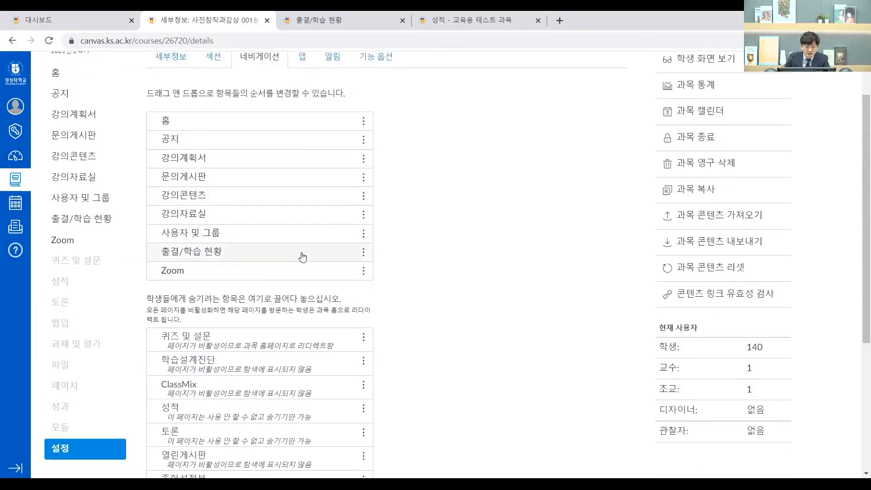
{"action": "scroll", "coordinate": [300, 233], "scroll_direction": "down", "scroll_amount": 1}
{"action": "scroll", "coordinate": [288, 278], "scroll_direction": "up", "scroll_amount": 2}
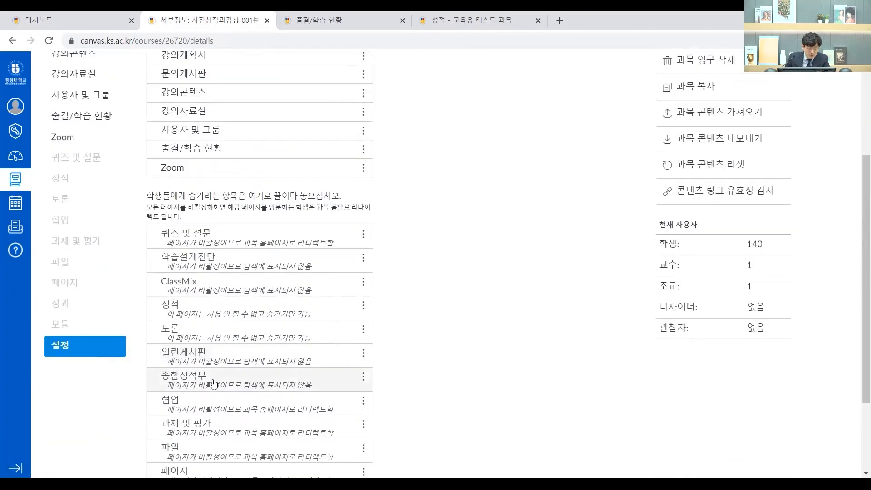
{"action": "left_click_drag", "start_coordinate": [200, 259], "coordinate": [200, 144]}
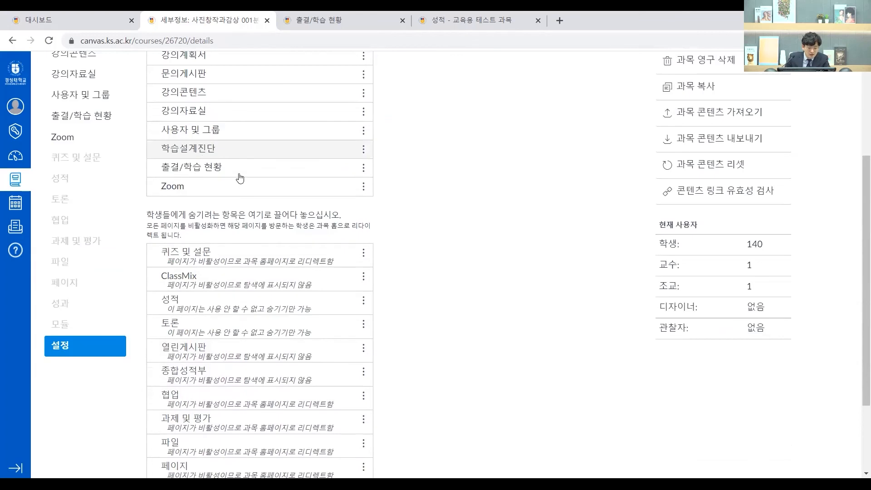
{"action": "scroll", "coordinate": [200, 145], "scroll_direction": "down", "scroll_amount": 2}
{"action": "left_click", "coordinate": [162, 438]}
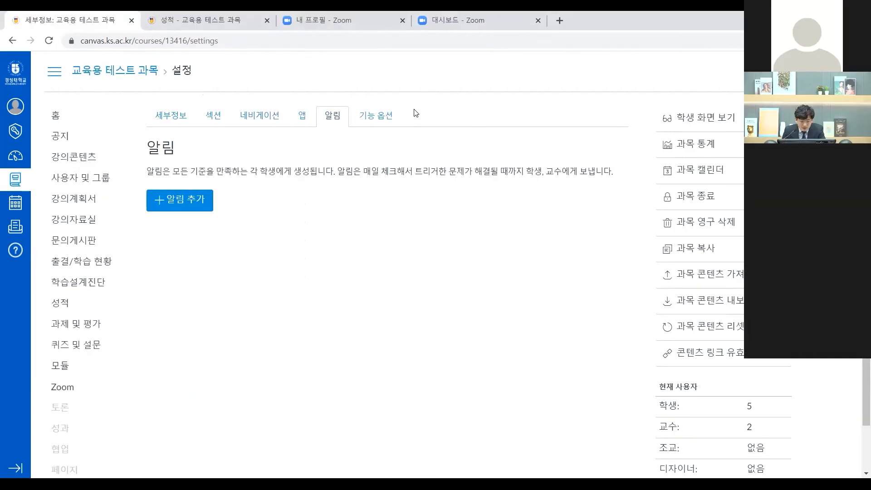
View the 네비게이션 settings of 교육용 테스트 과목, and switch to the presentation's Q & A slide.
{"action": "left_click", "coordinate": [273, 120]}
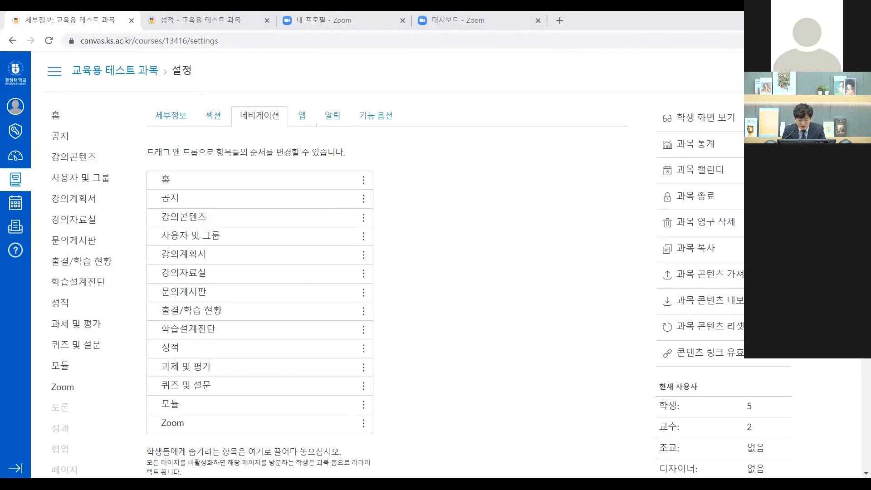
{"action": "key", "text": "alt+Tab"}
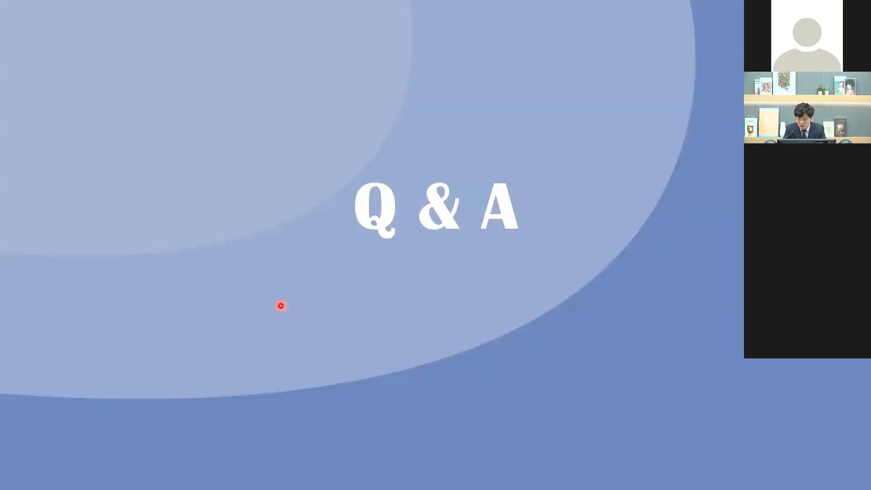